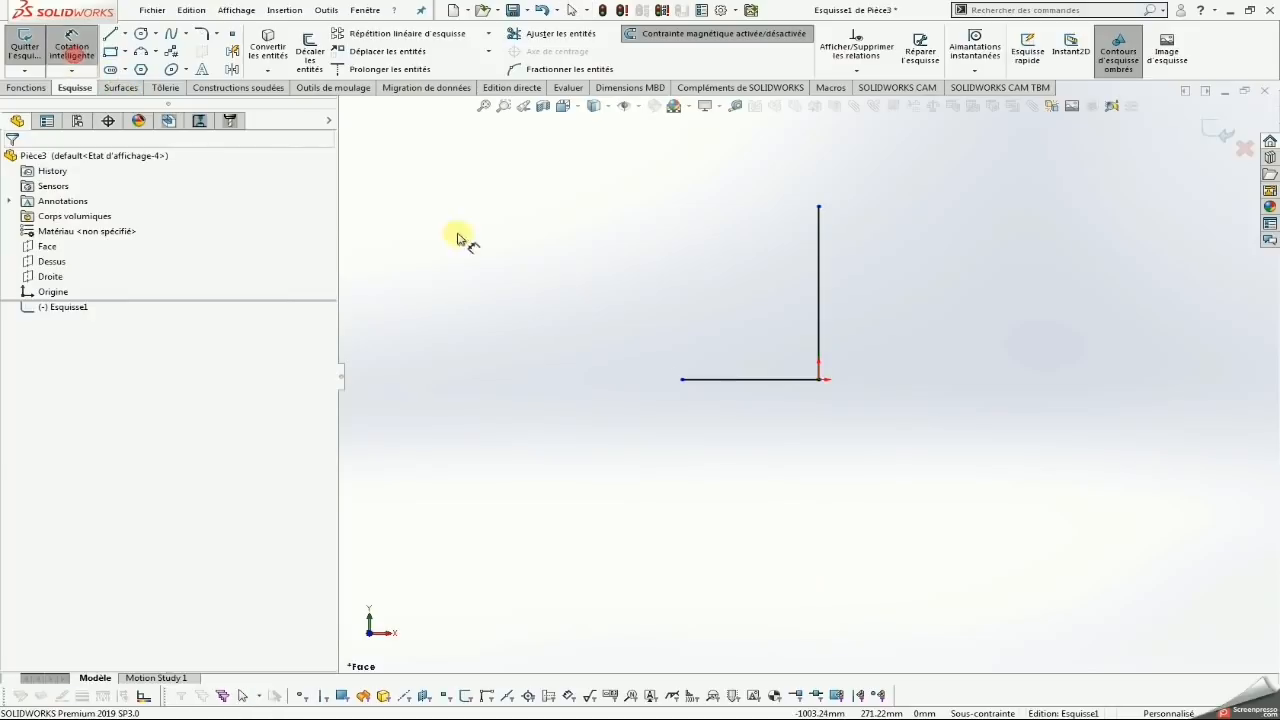
# Dimension the horizontal sketch line at 35 mm and the vertical line at 70 mm
pyautogui.click(738, 388)
pyautogui.click(749, 417)
pyautogui.write('35')
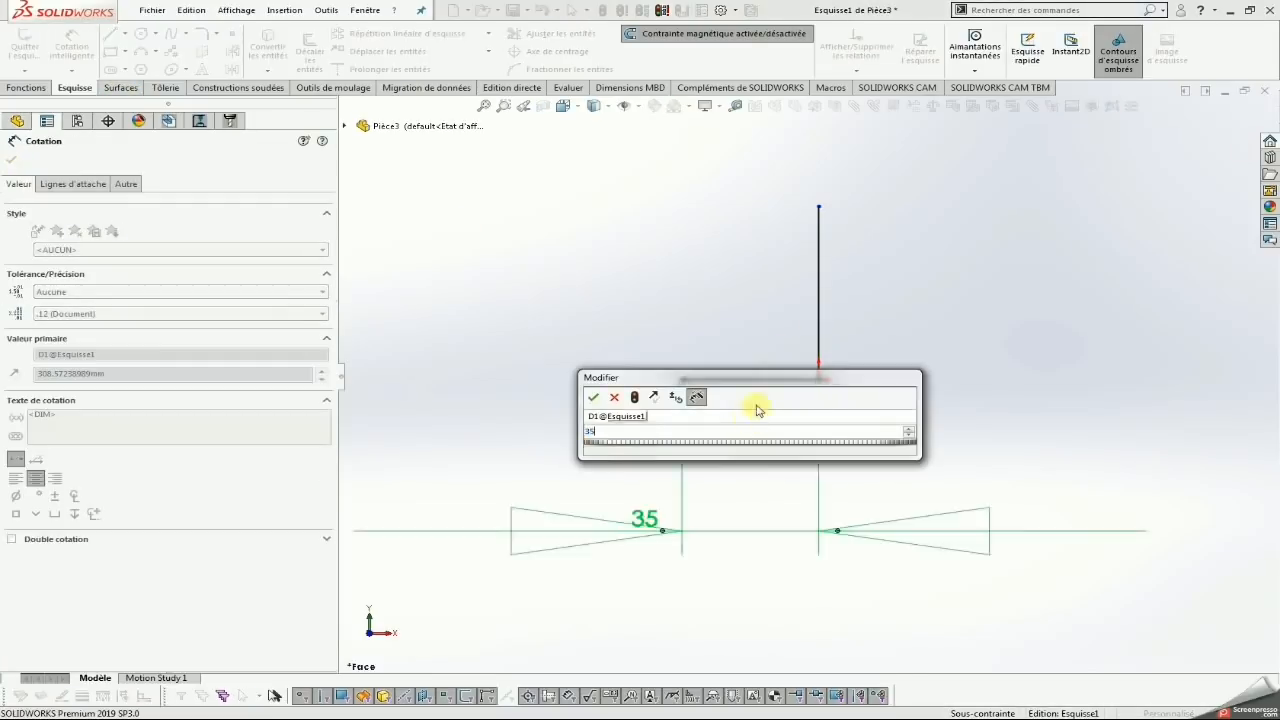
pyautogui.press('Return')
pyautogui.click(821, 277)
pyautogui.click(884, 276)
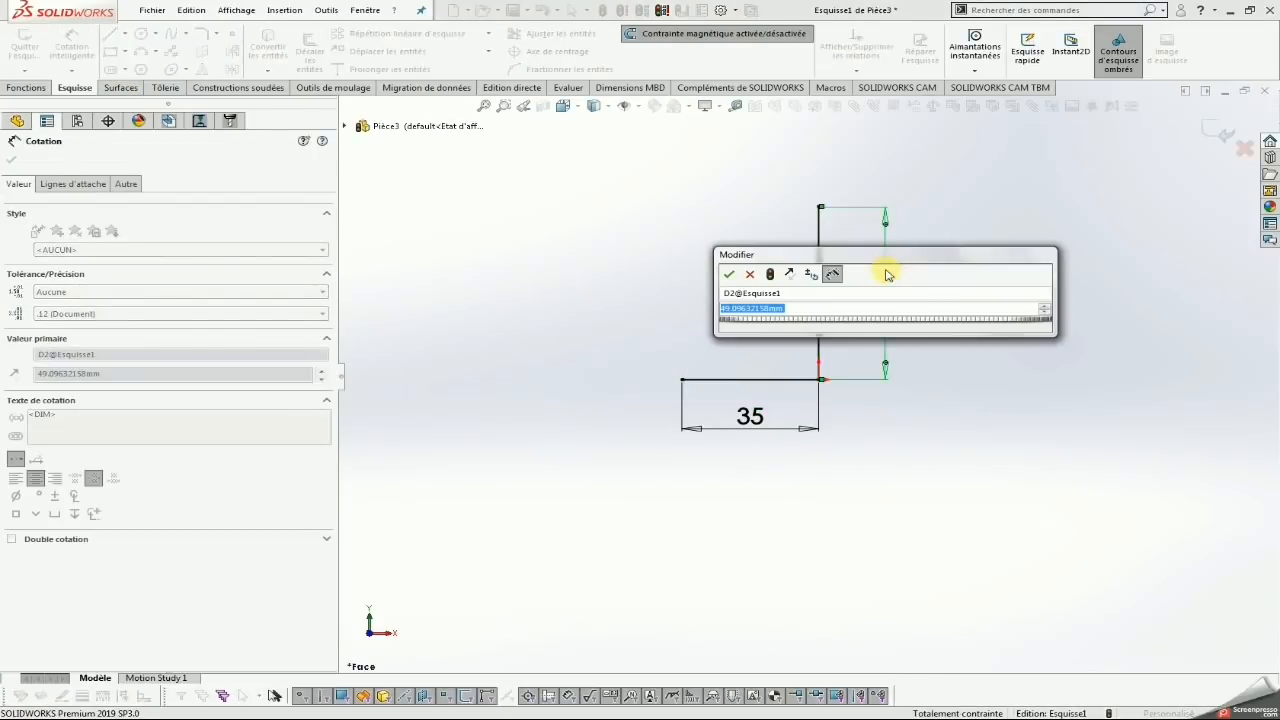
pyautogui.write('70')
pyautogui.press('Return')
pyautogui.press('Escape')
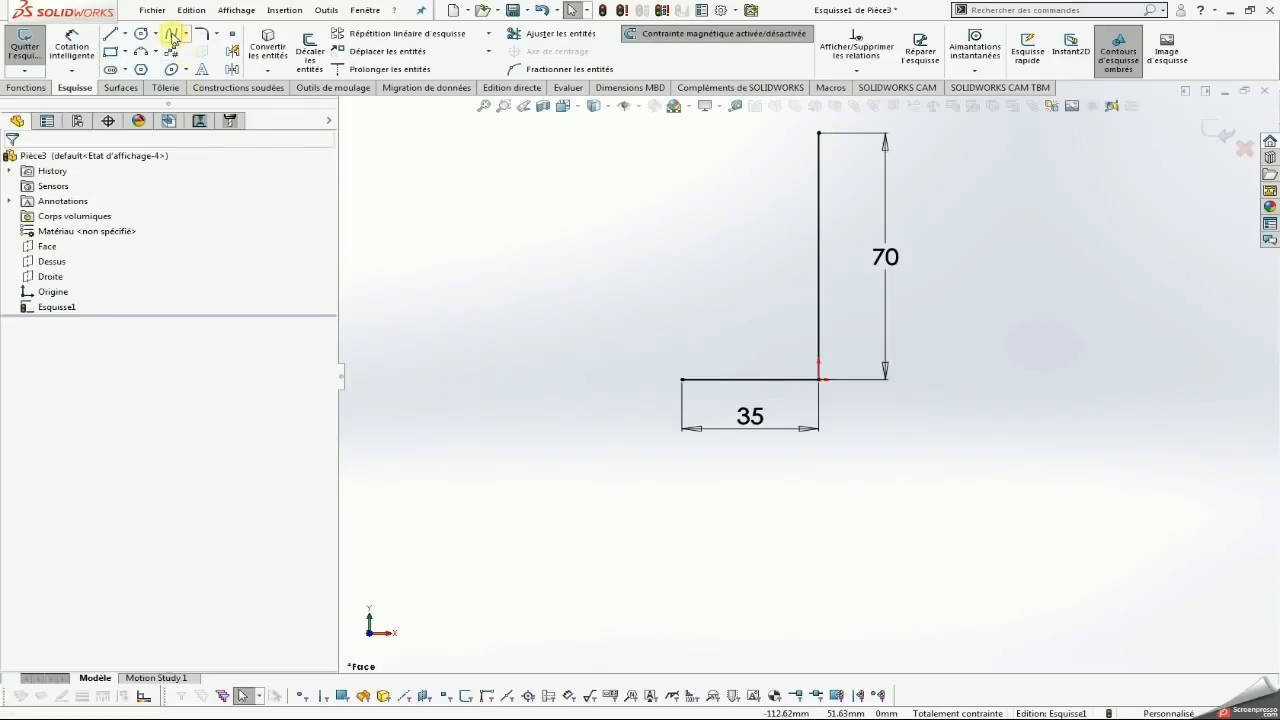
# Sketch a two-point spline from the vertical line's upper end to the horizontal line's free end
pyautogui.click(172, 35)
pyautogui.click(818, 135)
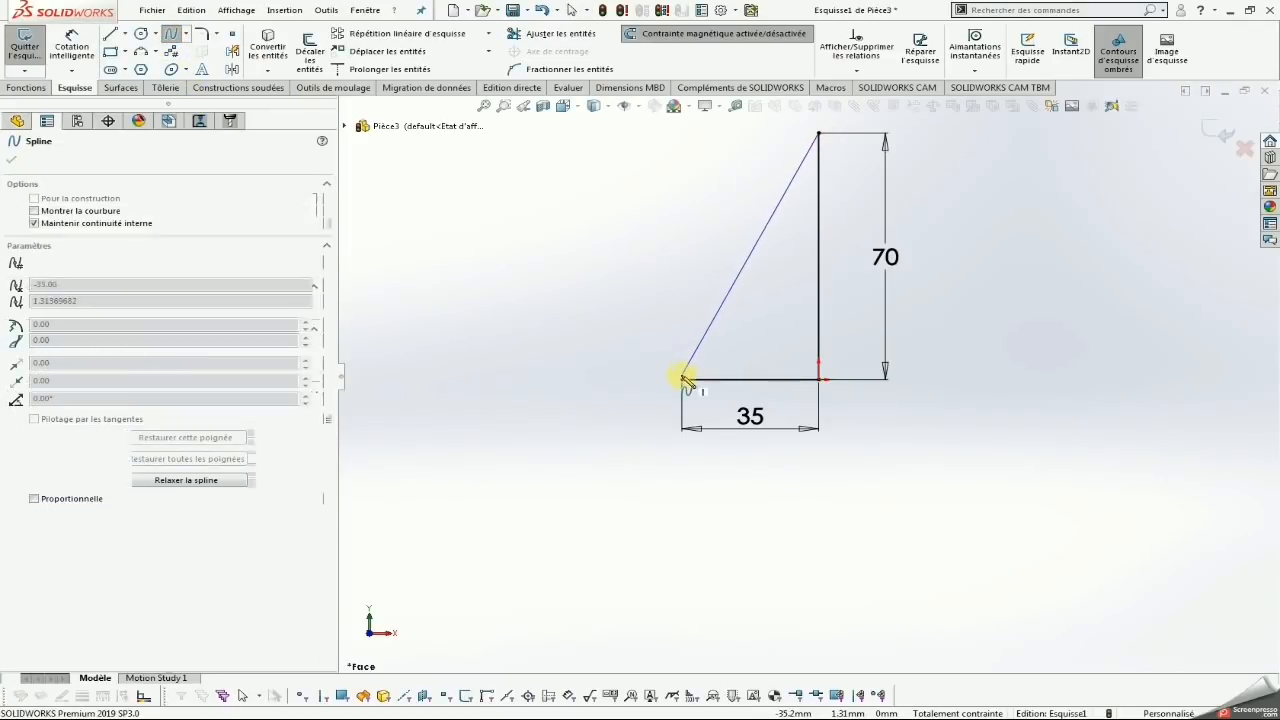
pyautogui.doubleClick(681, 379)
# Bend the spline outward with its lower tangent handle and constrain that handle to vertical
pyautogui.click(708, 330)
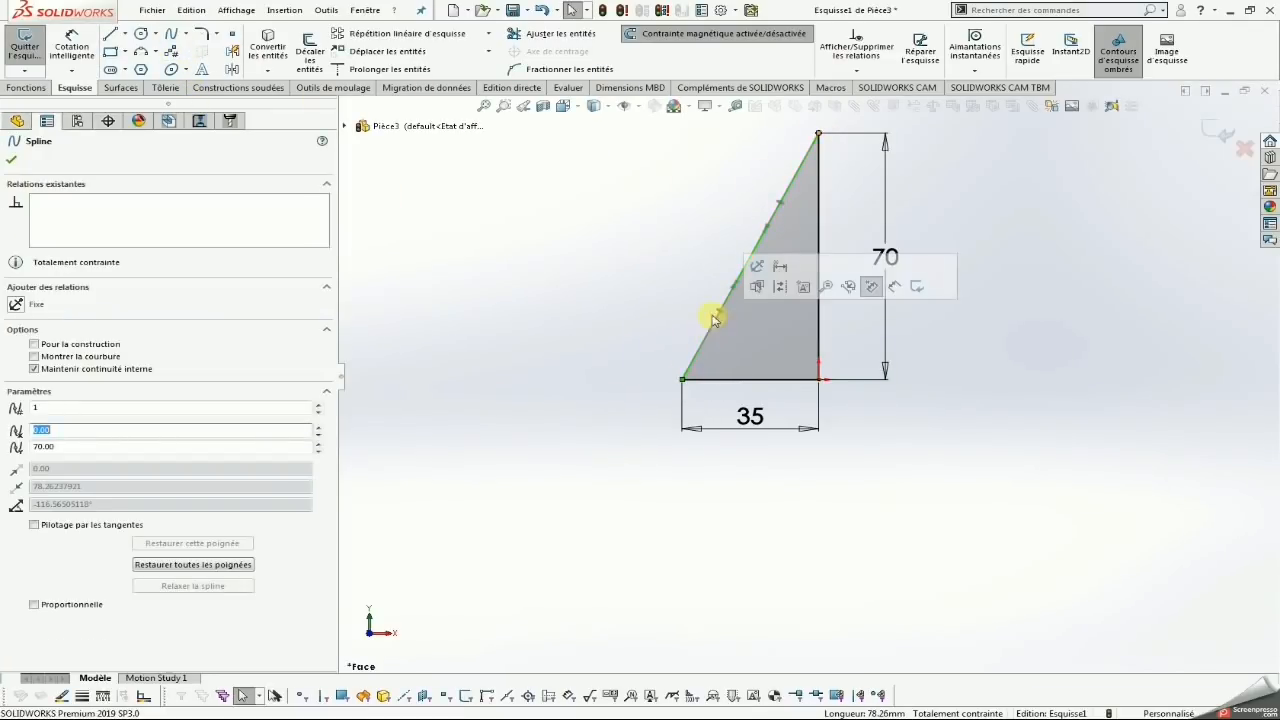
pyautogui.moveTo(735, 285); pyautogui.dragTo(700, 278)
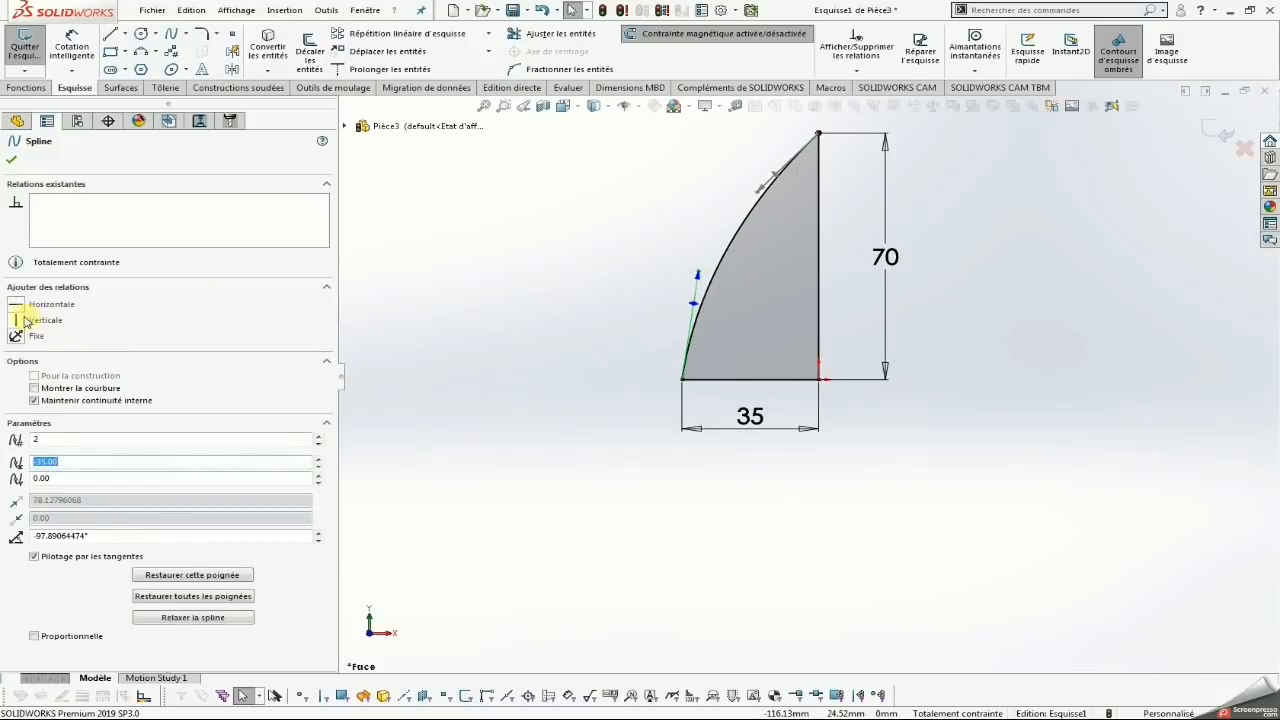
pyautogui.click(25, 320)
pyautogui.click(12, 161)
# Dimension the spline's lower tangent handle with a magnitude of 100
pyautogui.click(73, 71)
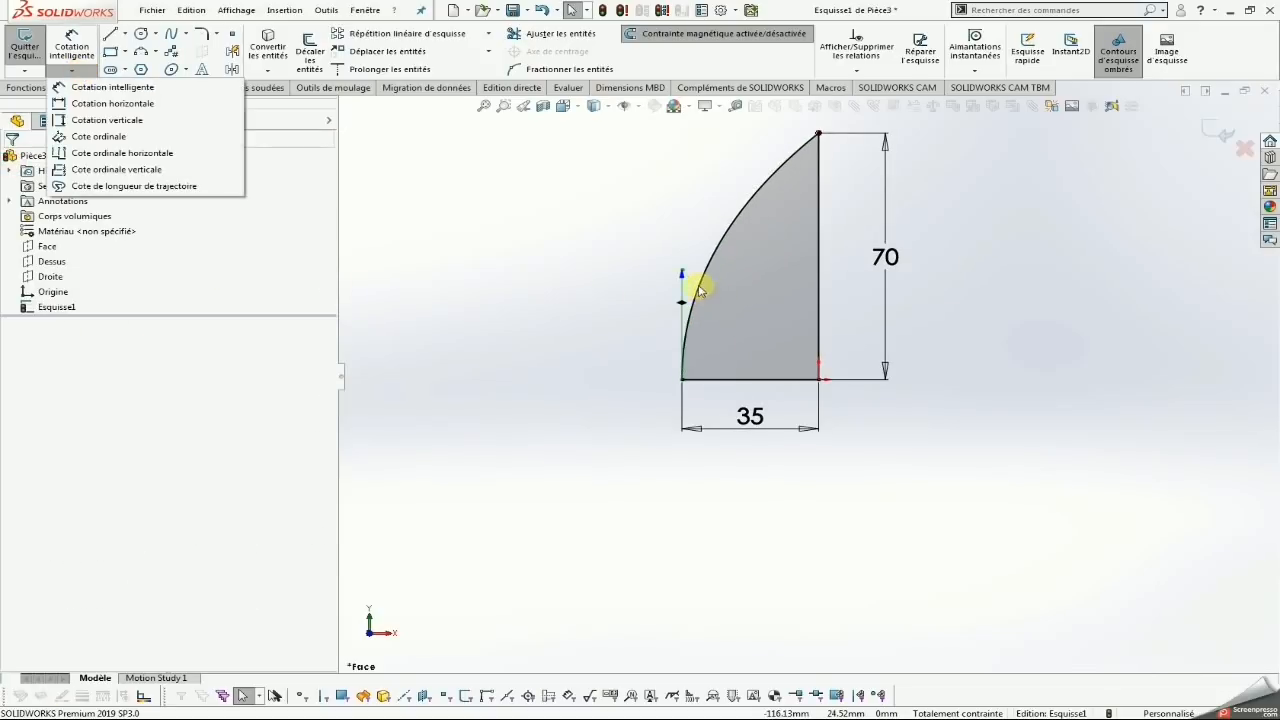
pyautogui.click(85, 87)
pyautogui.click(682, 276)
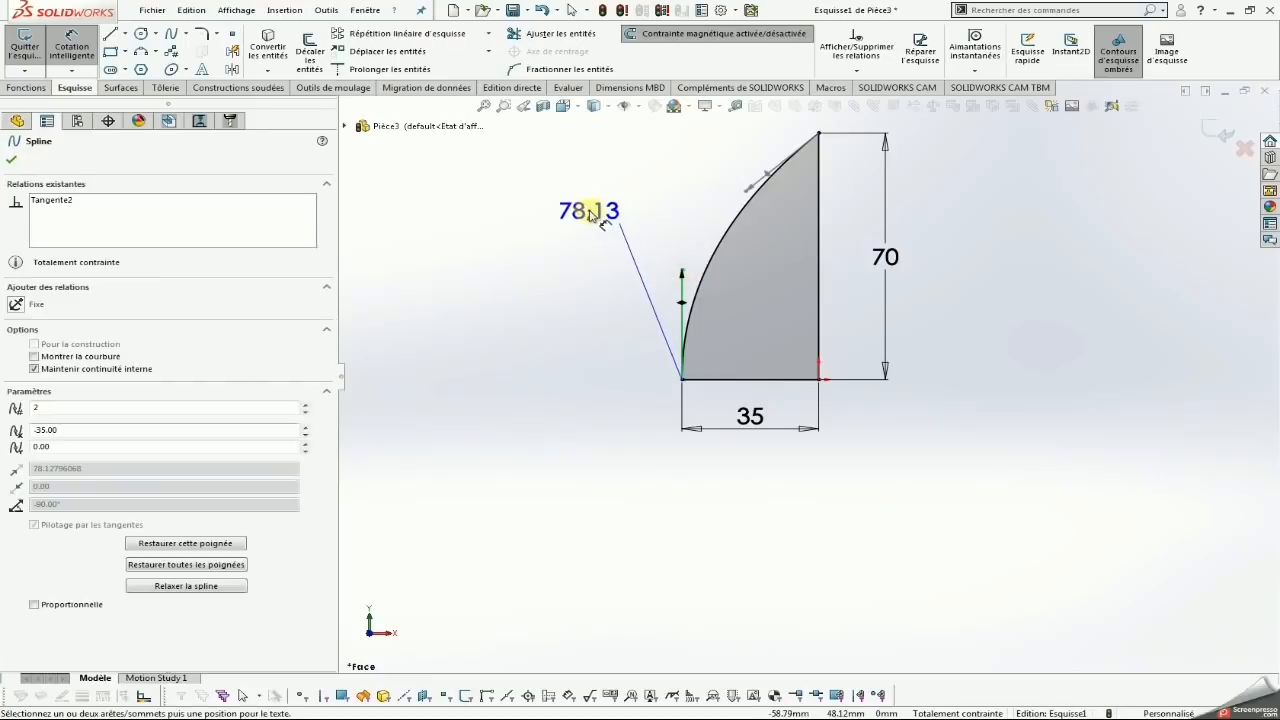
pyautogui.click(590, 213)
pyautogui.write('100')
pyautogui.press('Return')
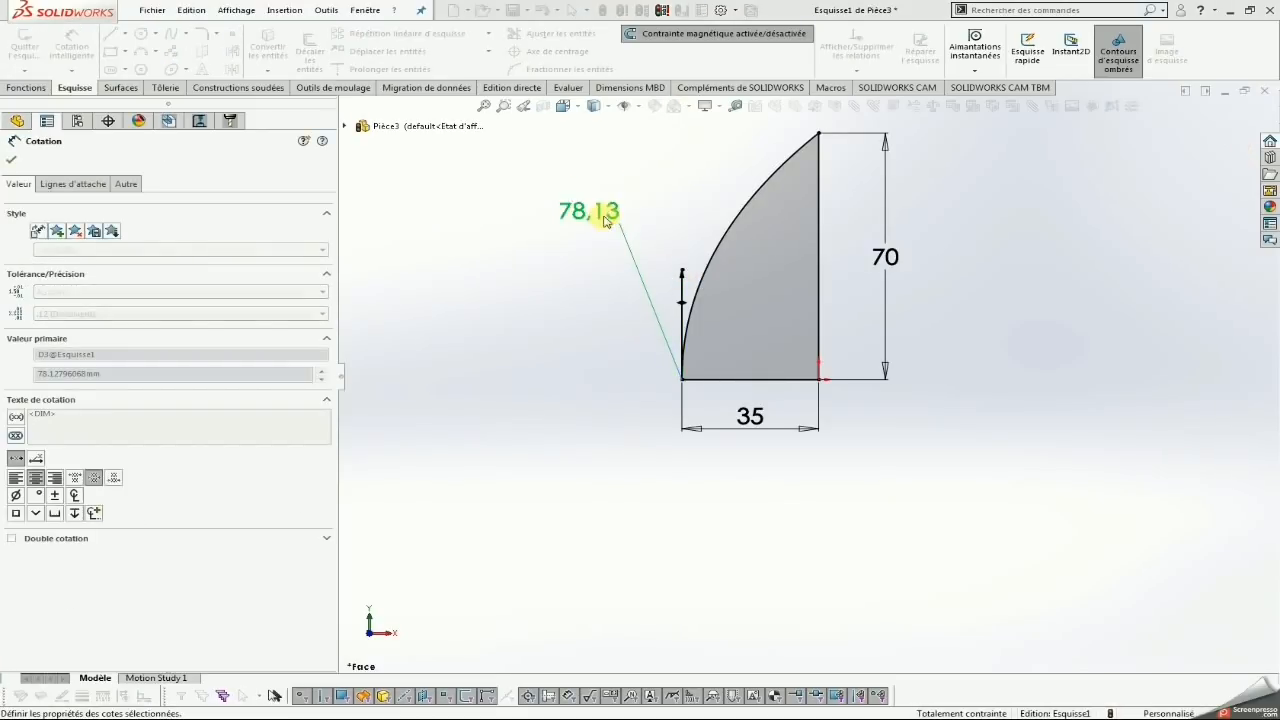
pyautogui.press('Escape')
# Reshape the spline's upper tangent handle and set its angle to the vertical line at 65°
pyautogui.click(763, 180)
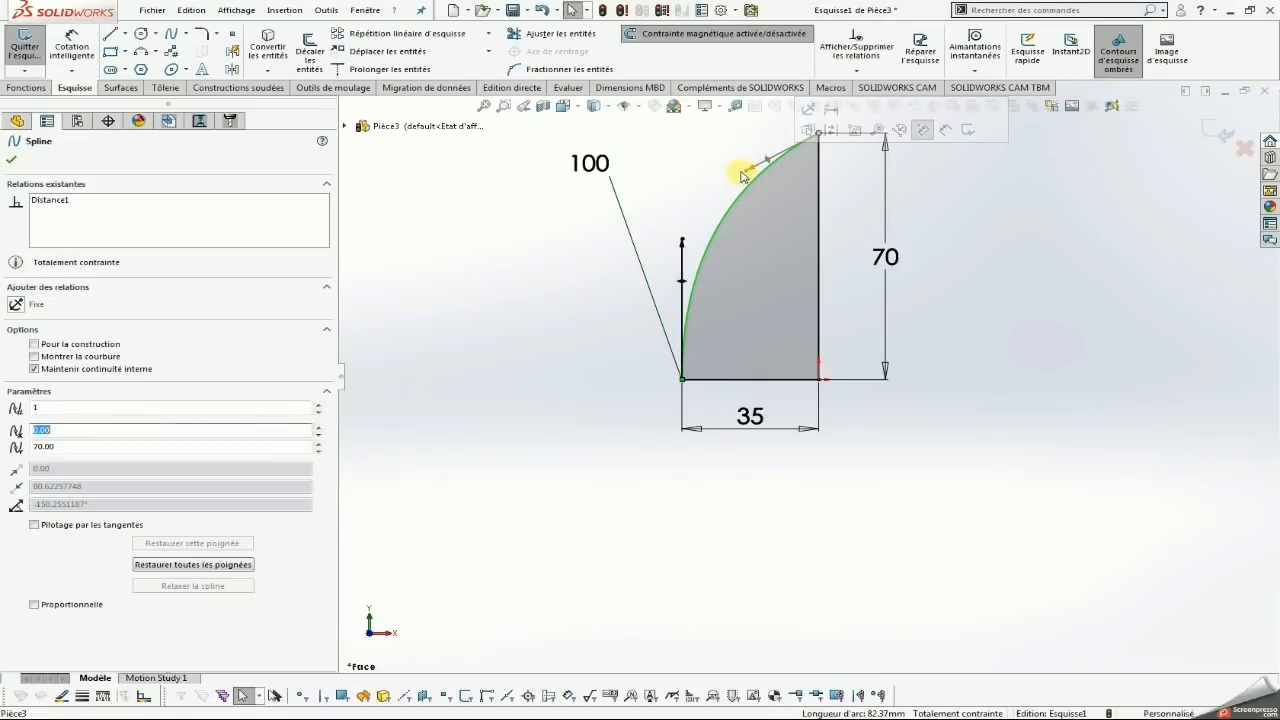
pyautogui.moveTo(743, 174); pyautogui.dragTo(699, 173)
pyautogui.click(72, 46)
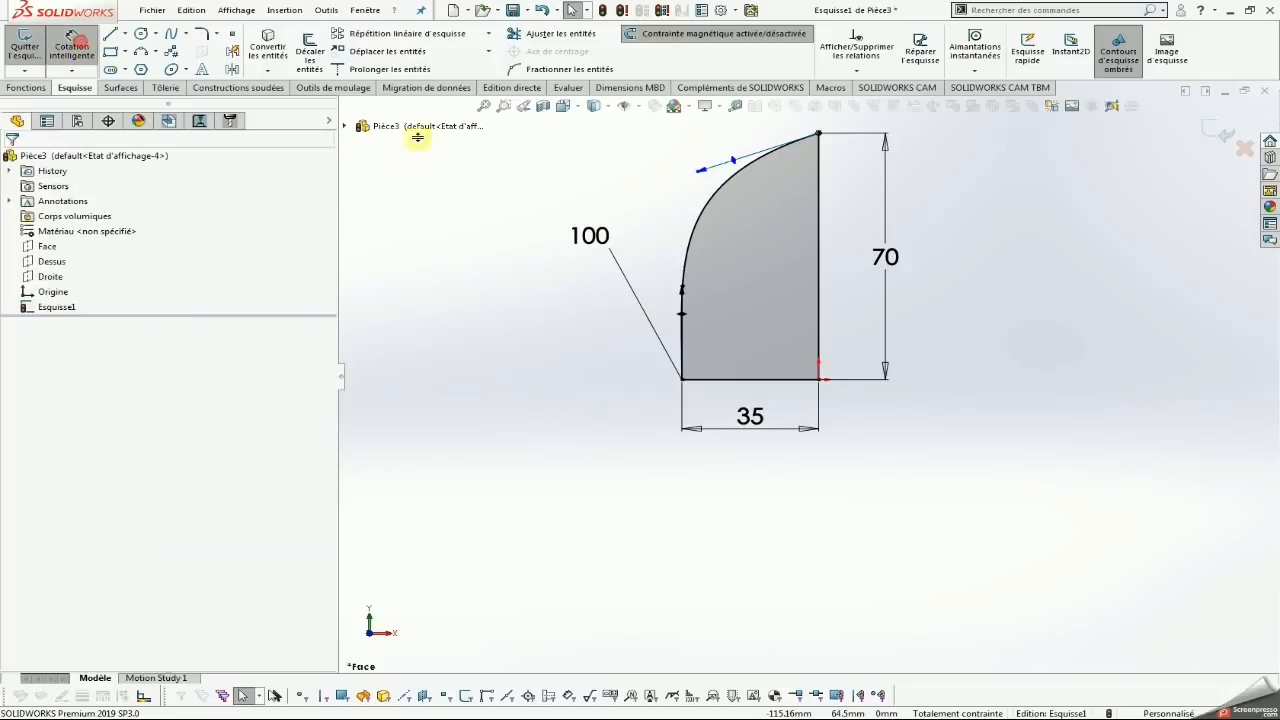
pyautogui.click(731, 165)
pyautogui.click(819, 206)
pyautogui.click(778, 231)
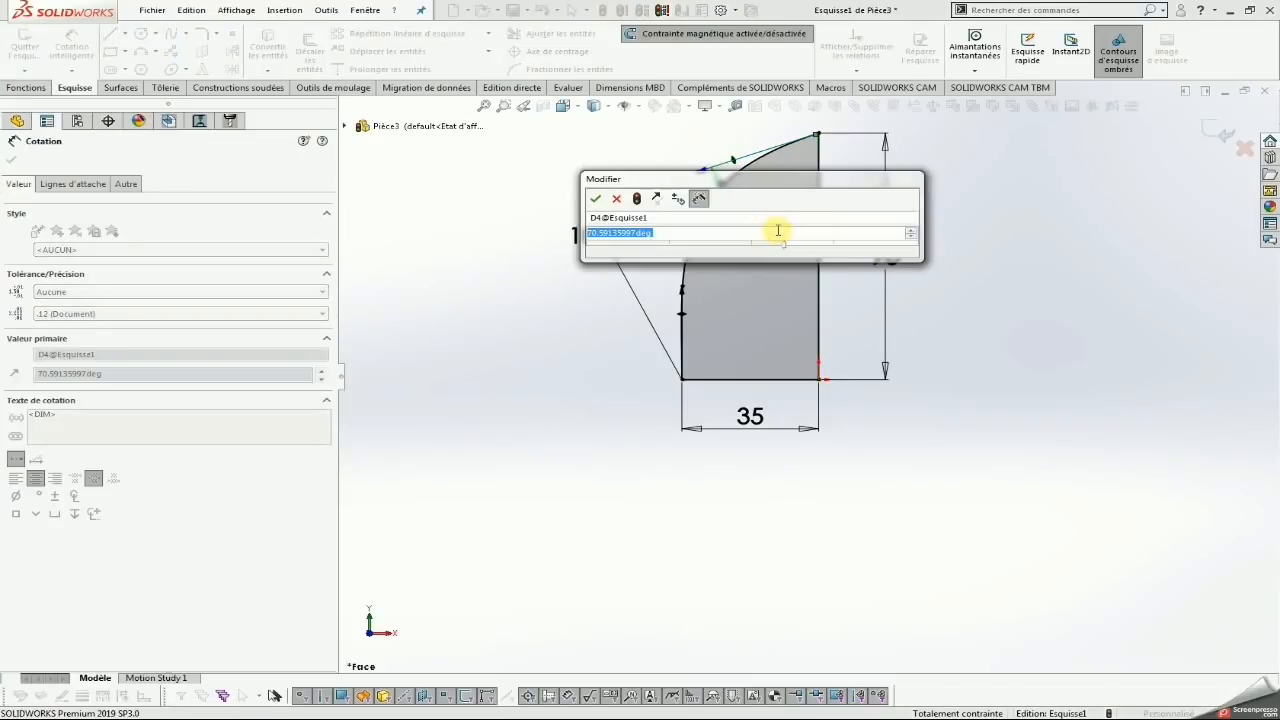
pyautogui.write('65')
pyautogui.press('Return')
# Dimension the spline's upper tangent handle with a magnitude of 80
pyautogui.click(702, 180)
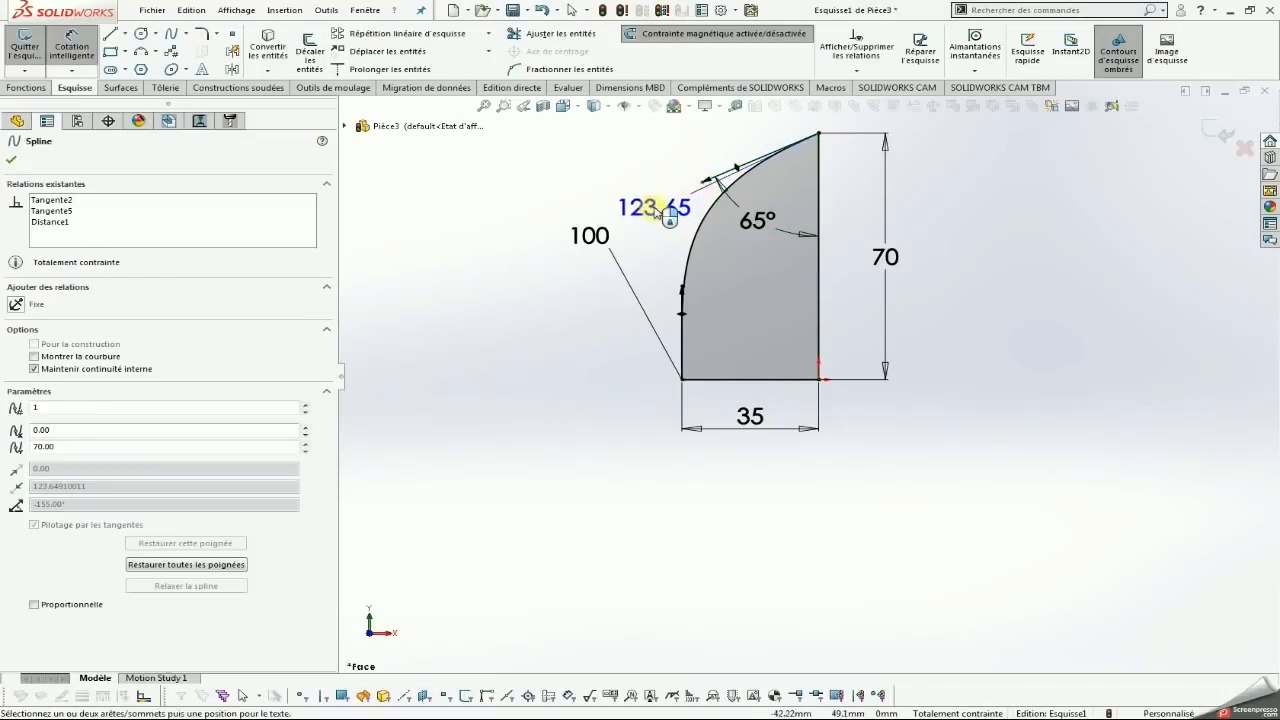
pyautogui.click(657, 212)
pyautogui.write('80')
pyautogui.press('Return')
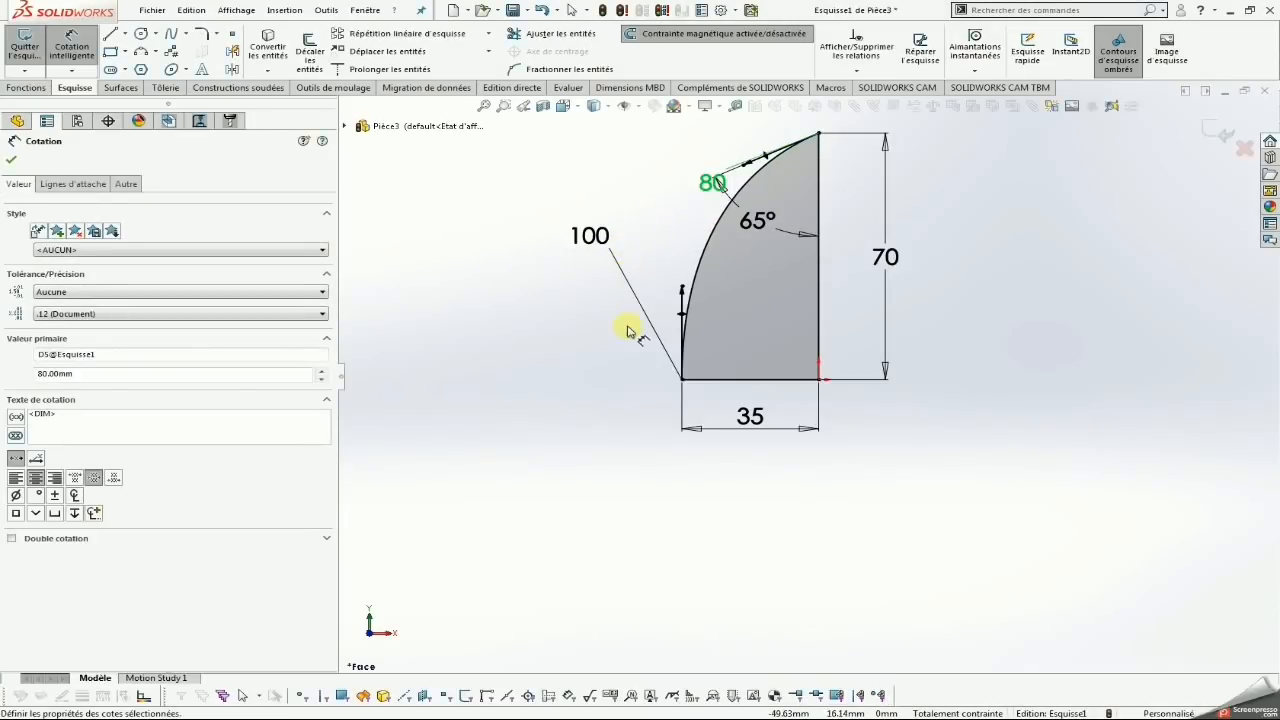
pyautogui.press('Escape')
# Convert the vertical line to construction geometry and revolve the automatically closed profile 360° around it
pyautogui.click(819, 314)
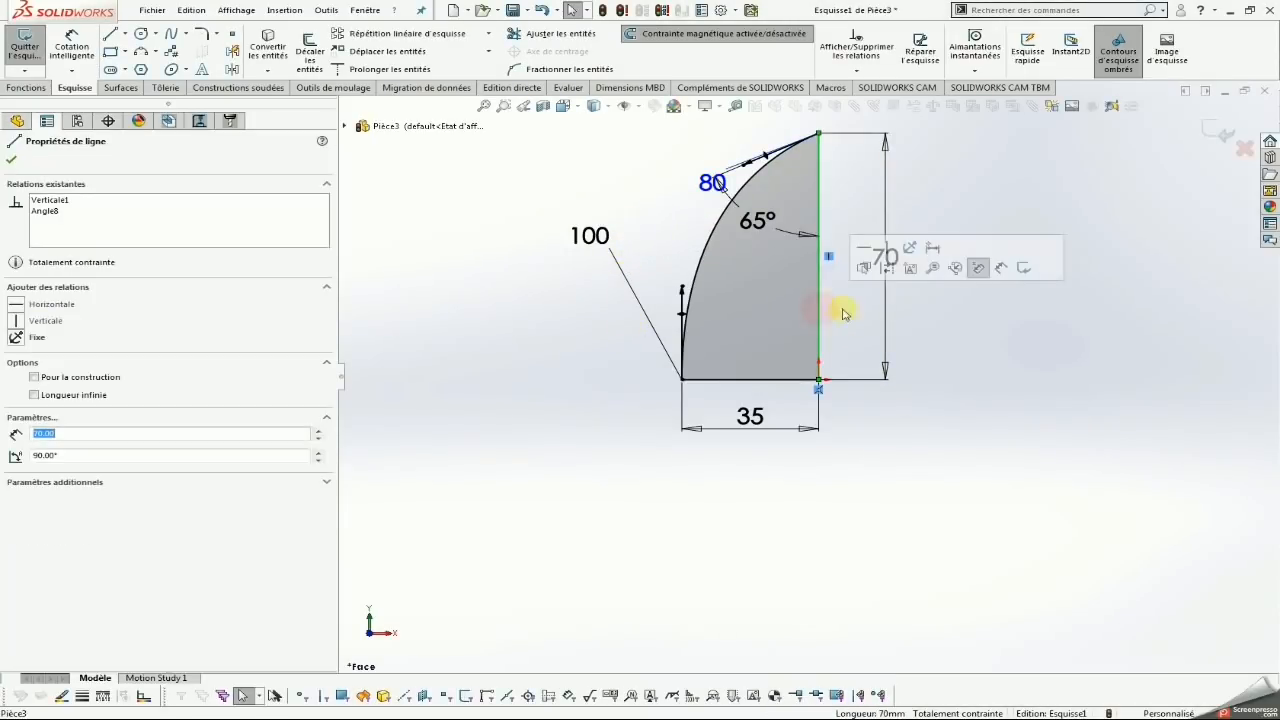
pyautogui.click(888, 269)
pyautogui.click(27, 88)
pyautogui.click(97, 52)
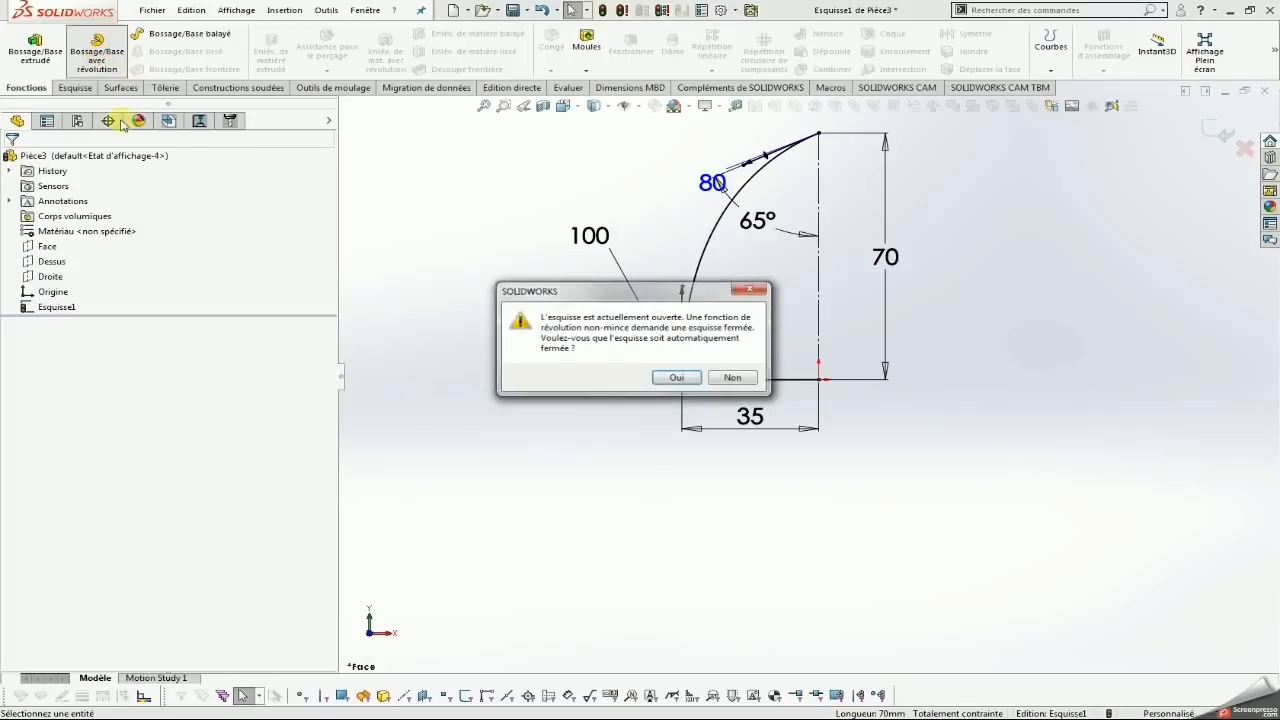
pyautogui.click(676, 378)
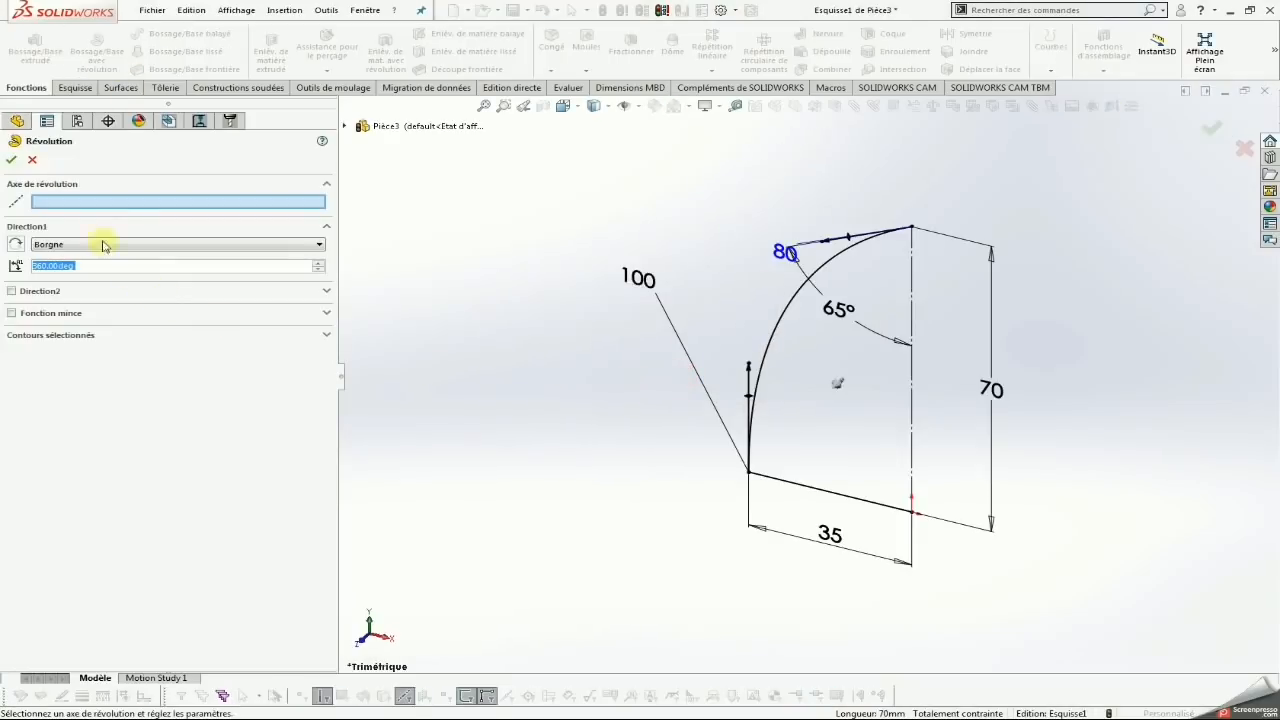
pyautogui.click(913, 407)
pyautogui.click(11, 160)
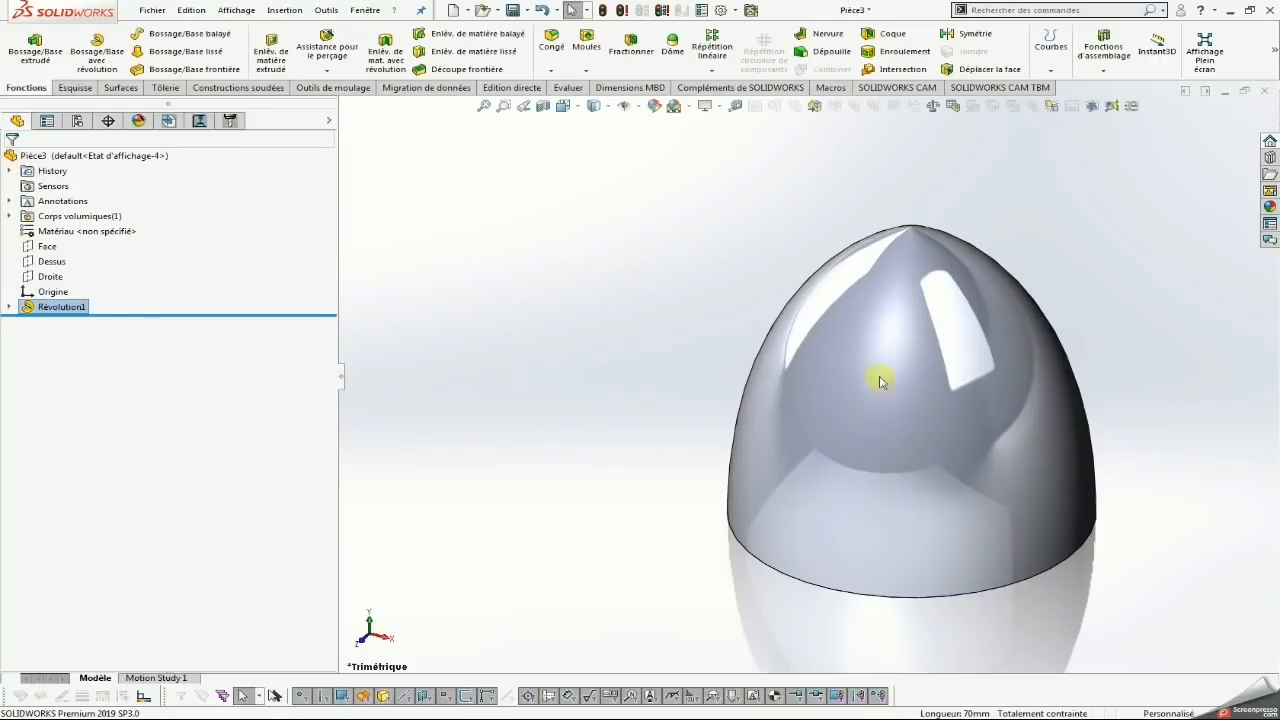
# Create an intersection curve of the dome's face in a new sketch on the Droite plane and remove its right-hand half
pyautogui.keyDown('ctrl'); pyautogui.moveTo(1015, 454); pyautogui.dragTo(976, 444, button='middle'); pyautogui.keyUp('ctrl')
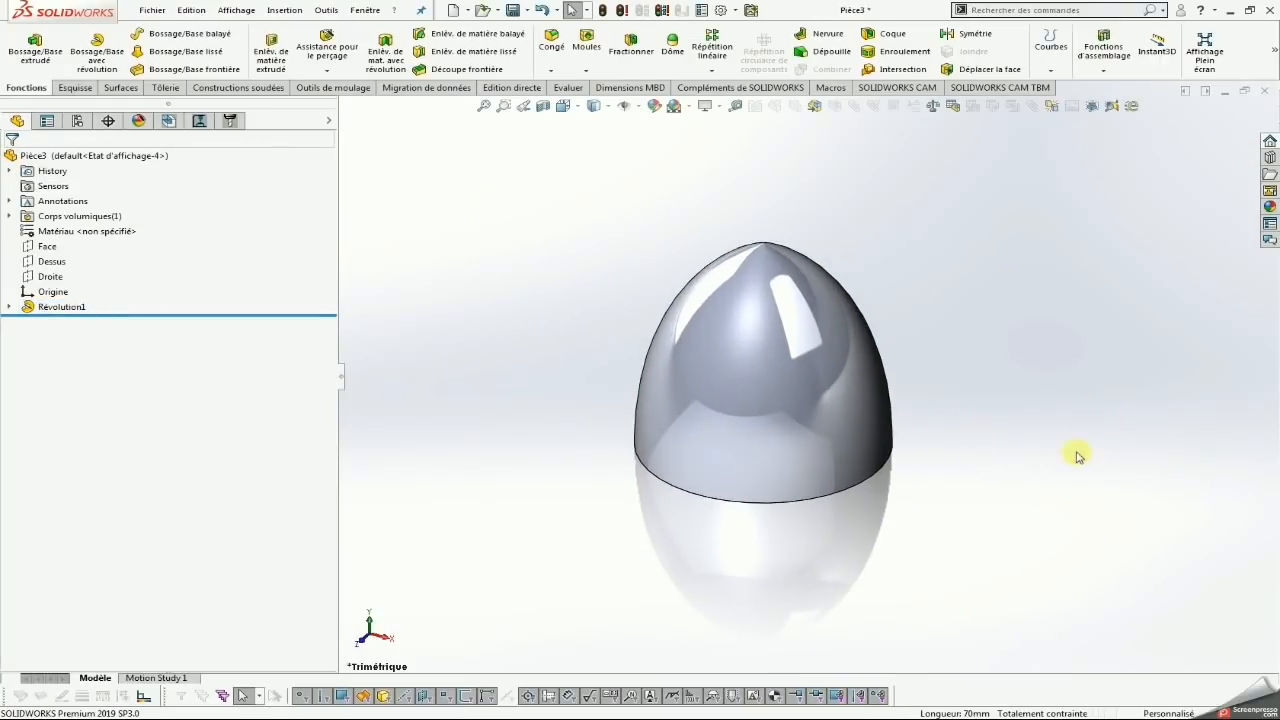
pyautogui.click(50, 276)
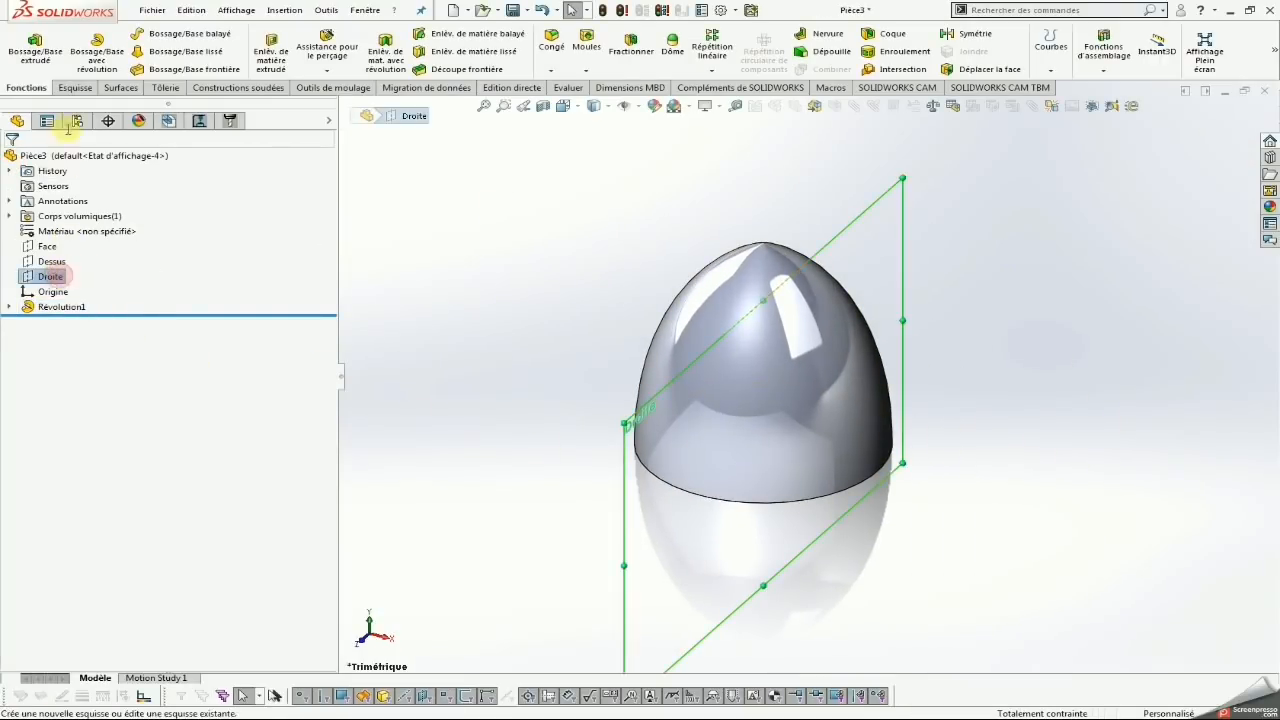
pyautogui.click(74, 87)
pyautogui.click(27, 46)
pyautogui.click(268, 70)
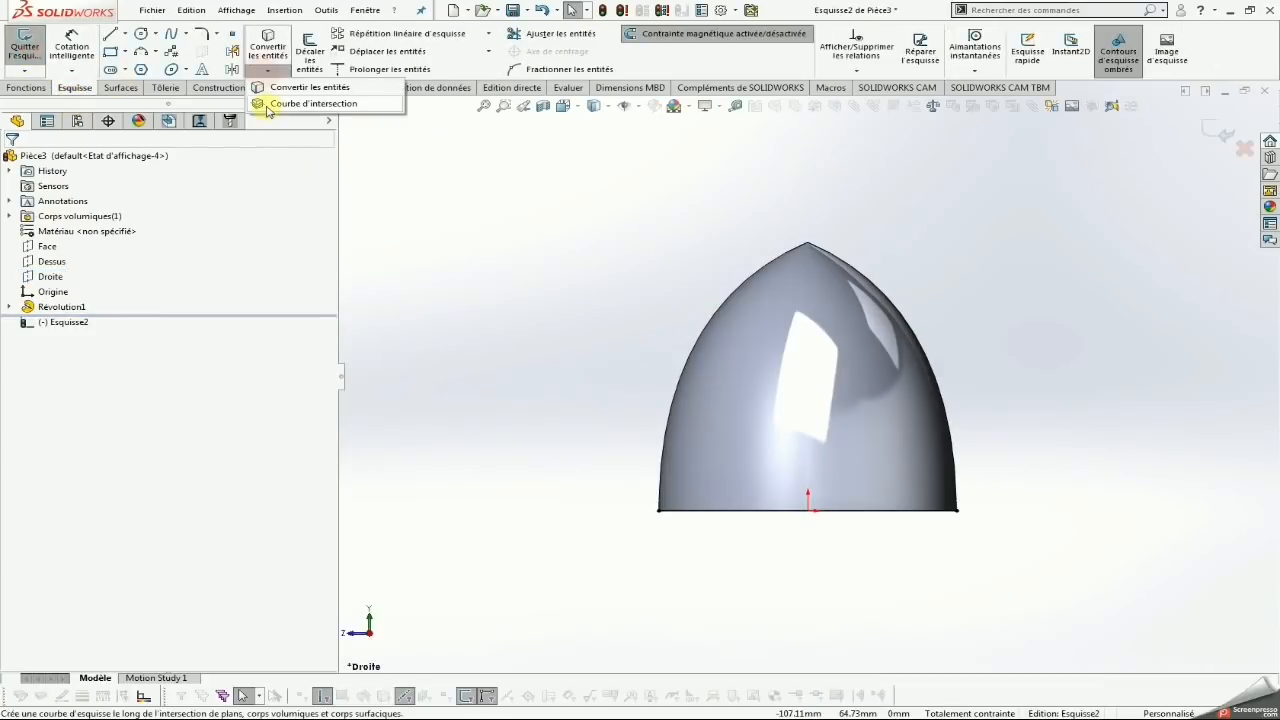
pyautogui.click(266, 104)
pyautogui.click(788, 362)
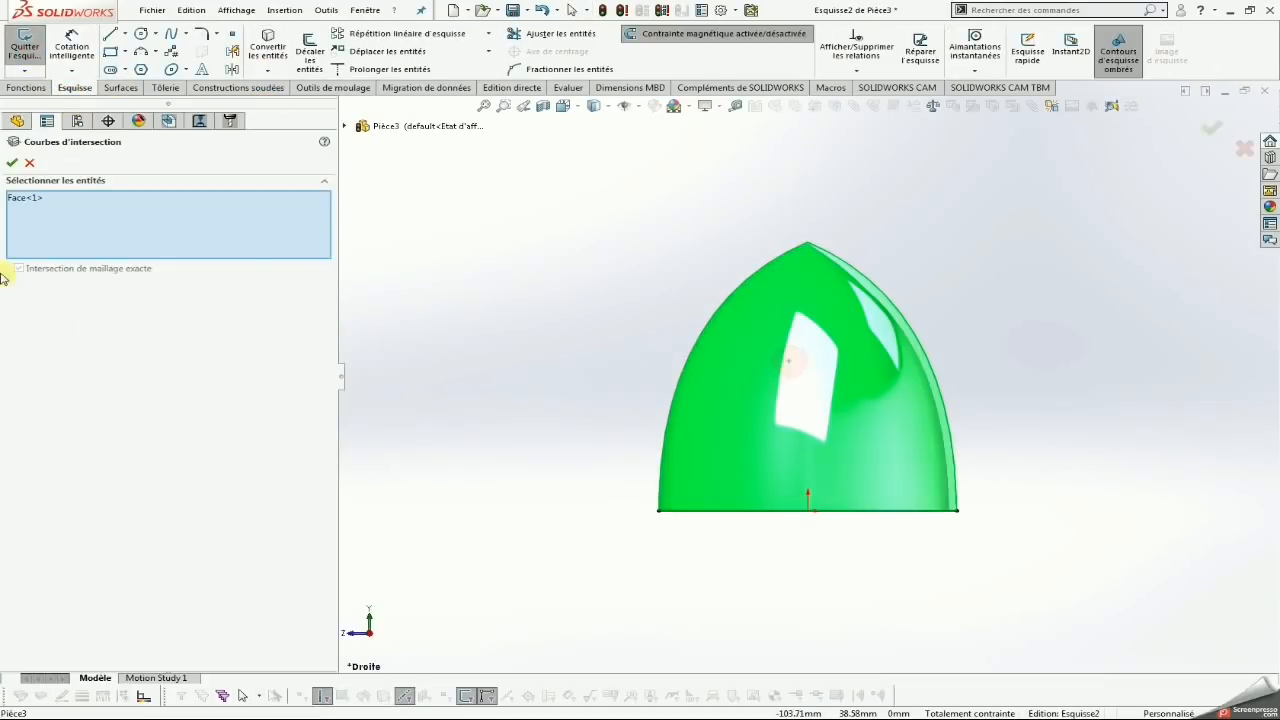
pyautogui.click(12, 163)
pyautogui.click(941, 385)
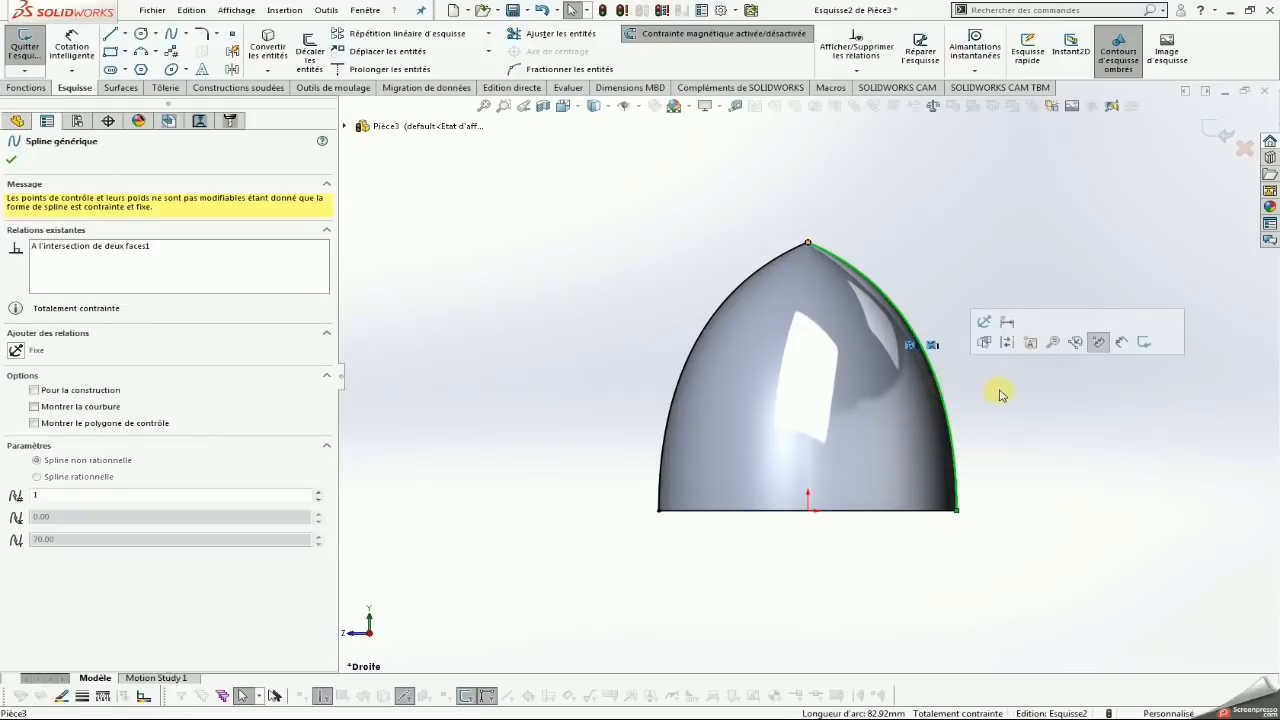
pyautogui.click(1000, 392)
# Split the remaining intersection curve at a point near the dome's base, accepting removal of its relations
pyautogui.moveTo(910, 417); pyautogui.dragTo(849, 451, button='middle')
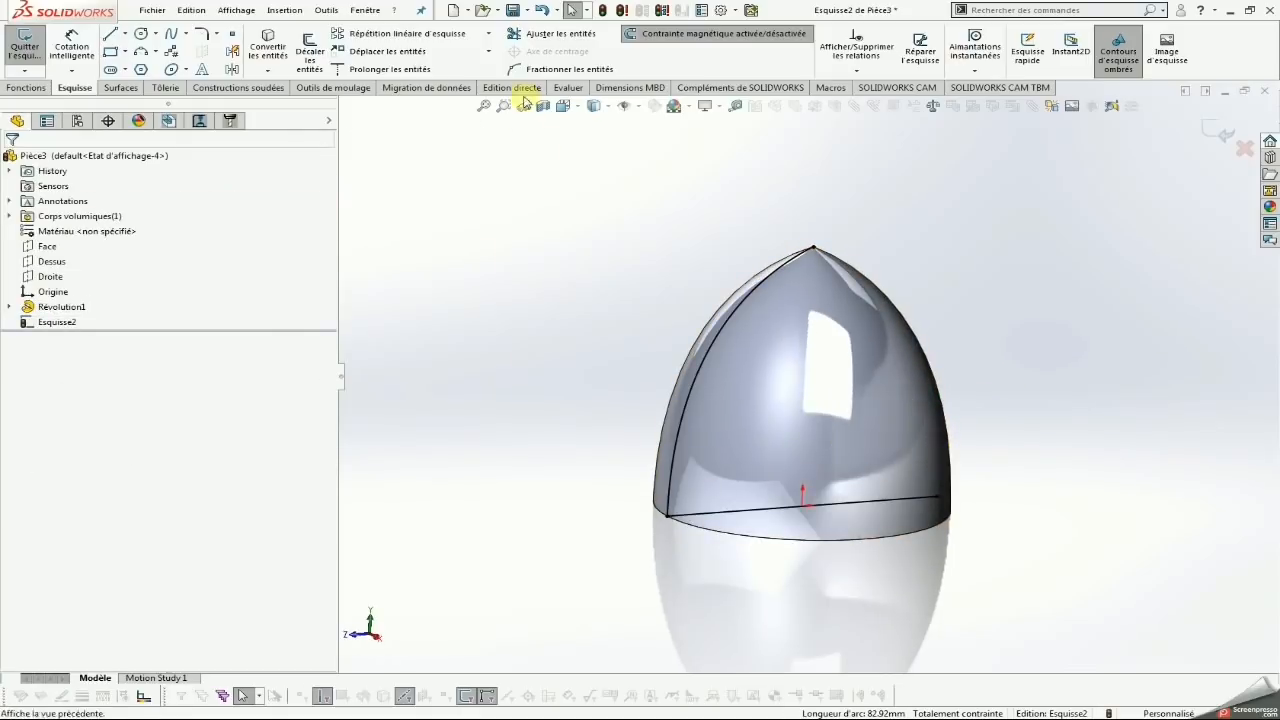
pyautogui.click(566, 69)
pyautogui.click(680, 442)
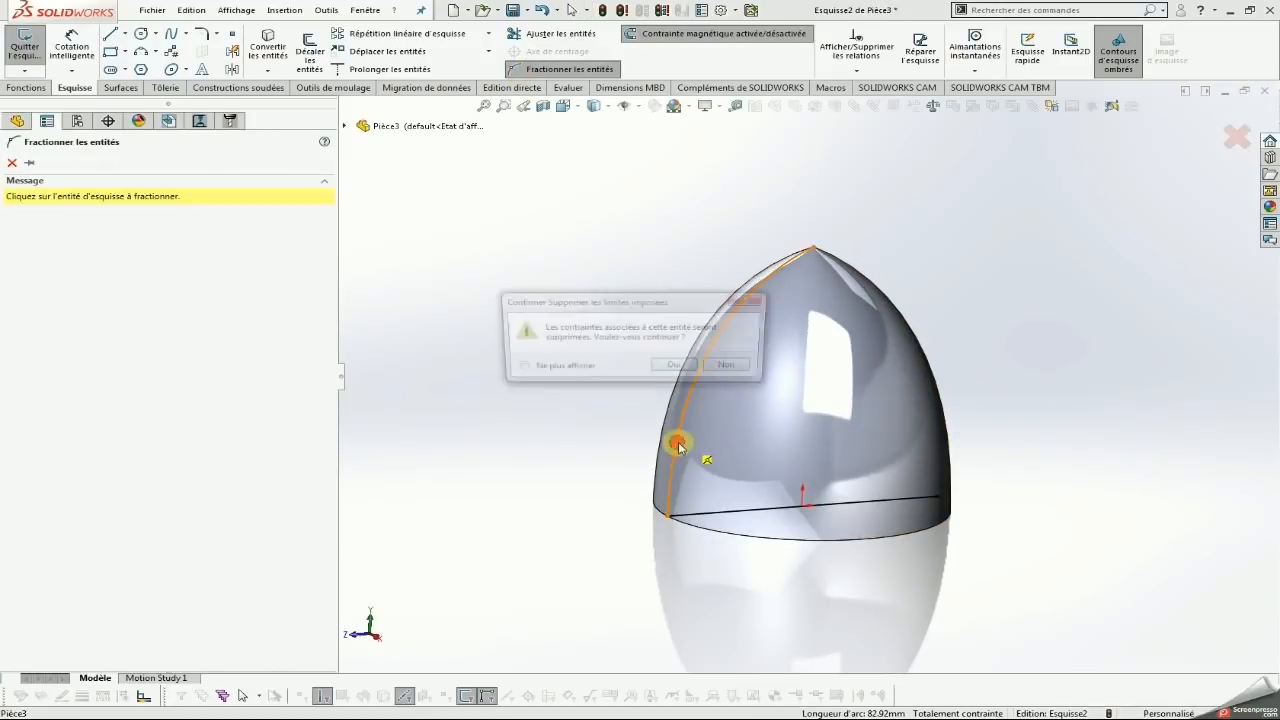
pyautogui.click(678, 368)
# Dimension the vertical distance from the curve's base endpoint to the split point at 20 mm
pyautogui.click(71, 45)
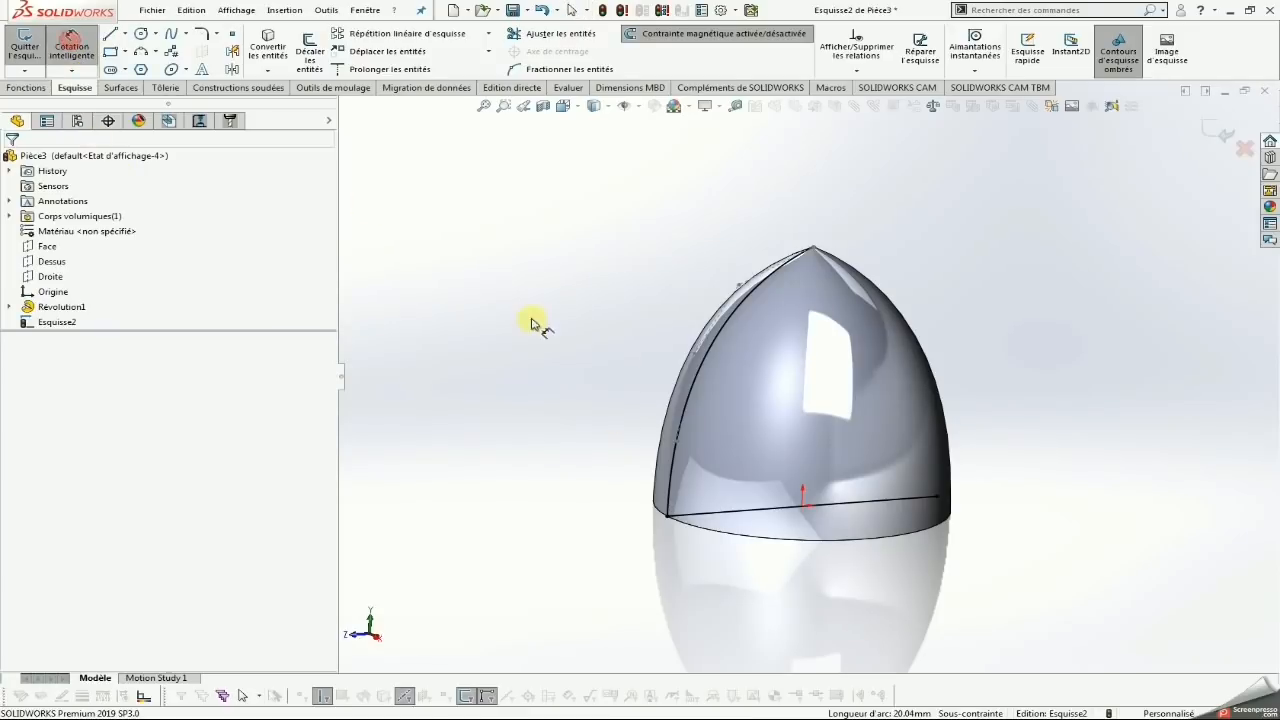
pyautogui.click(667, 517)
pyautogui.click(676, 443)
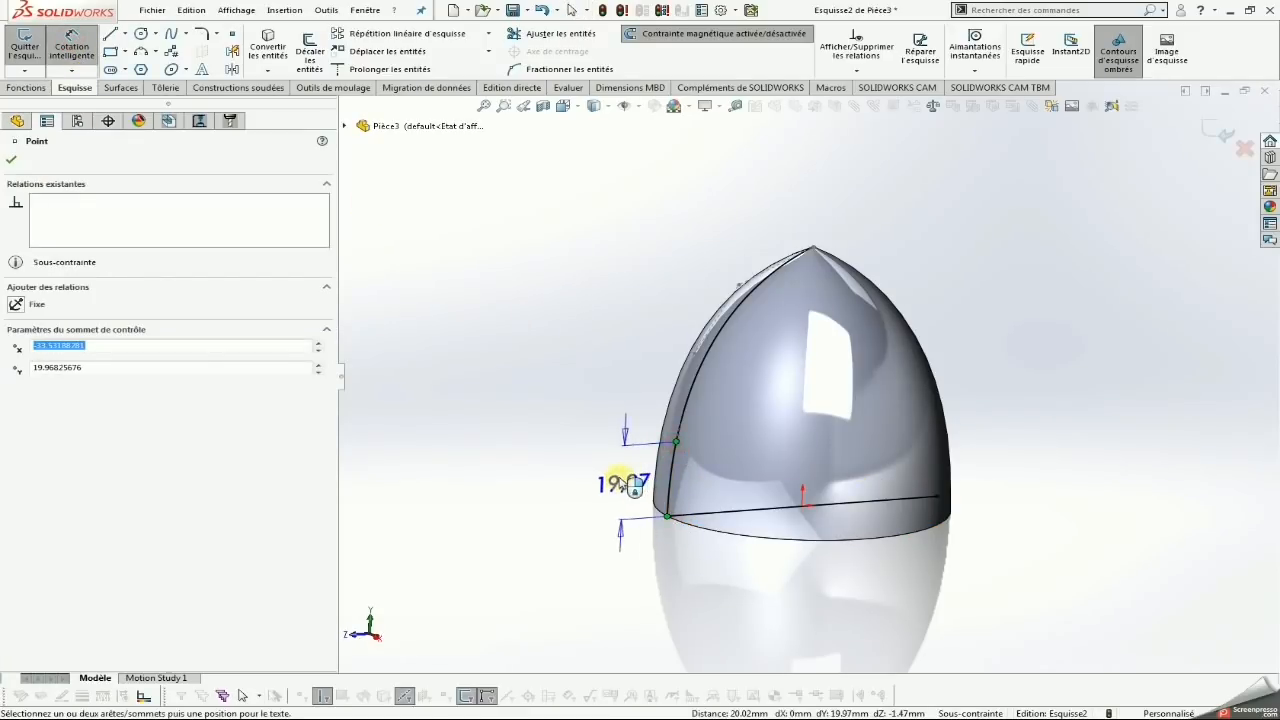
pyautogui.click(614, 486)
pyautogui.write('20')
pyautogui.press('Return')
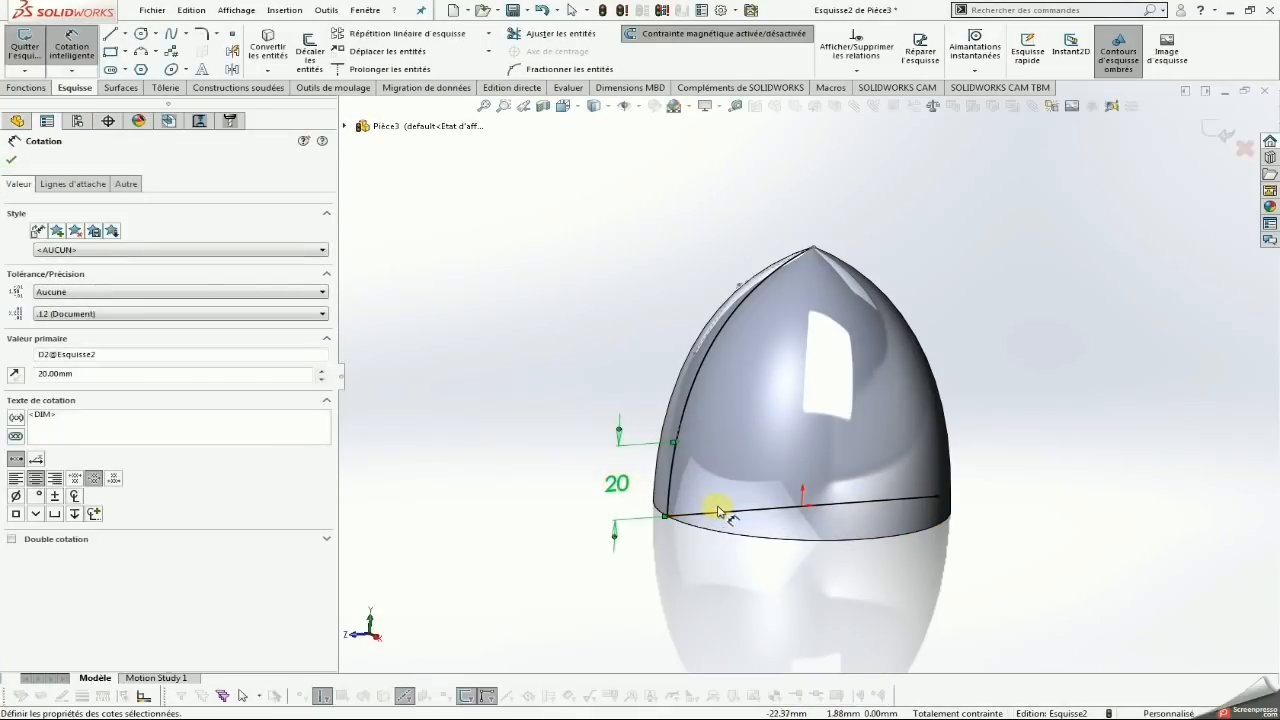
pyautogui.press('Escape')
# Delete the sketch's straight base line, set the split point's height dimension to 5 mm and exit the sketch
pyautogui.click(730, 515)
pyautogui.press('Delete')
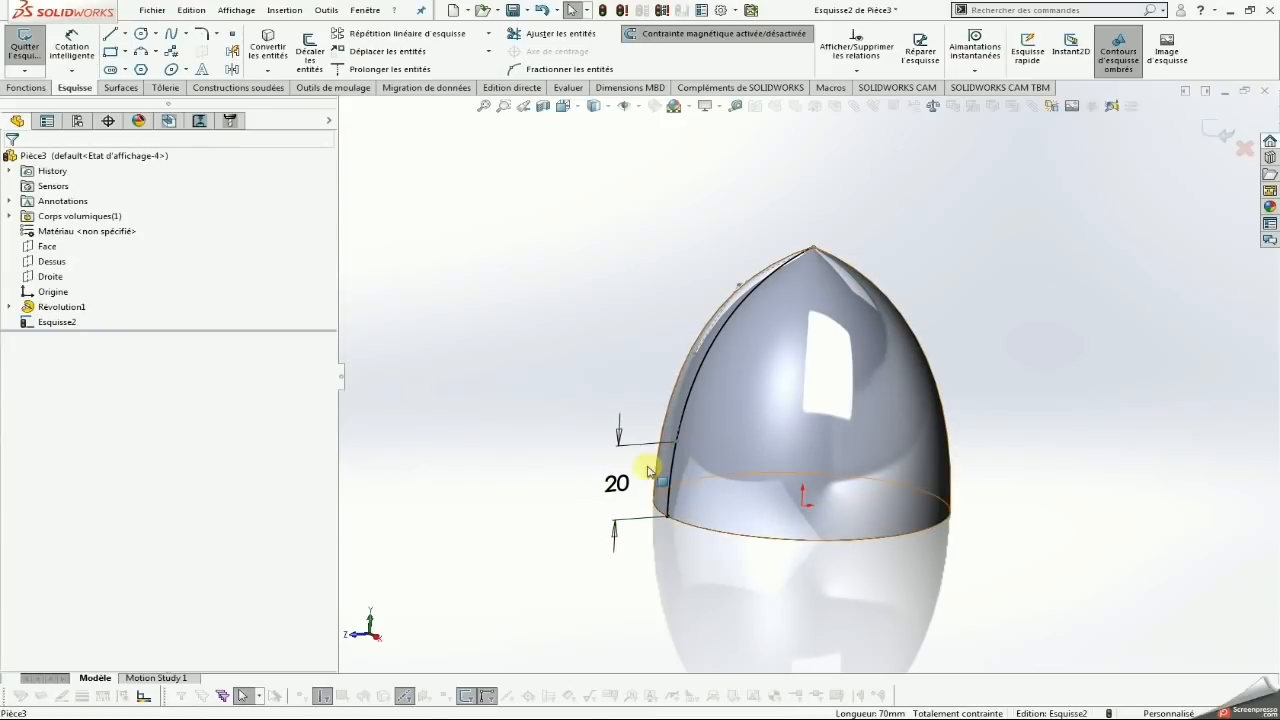
pyautogui.doubleClick(612, 486)
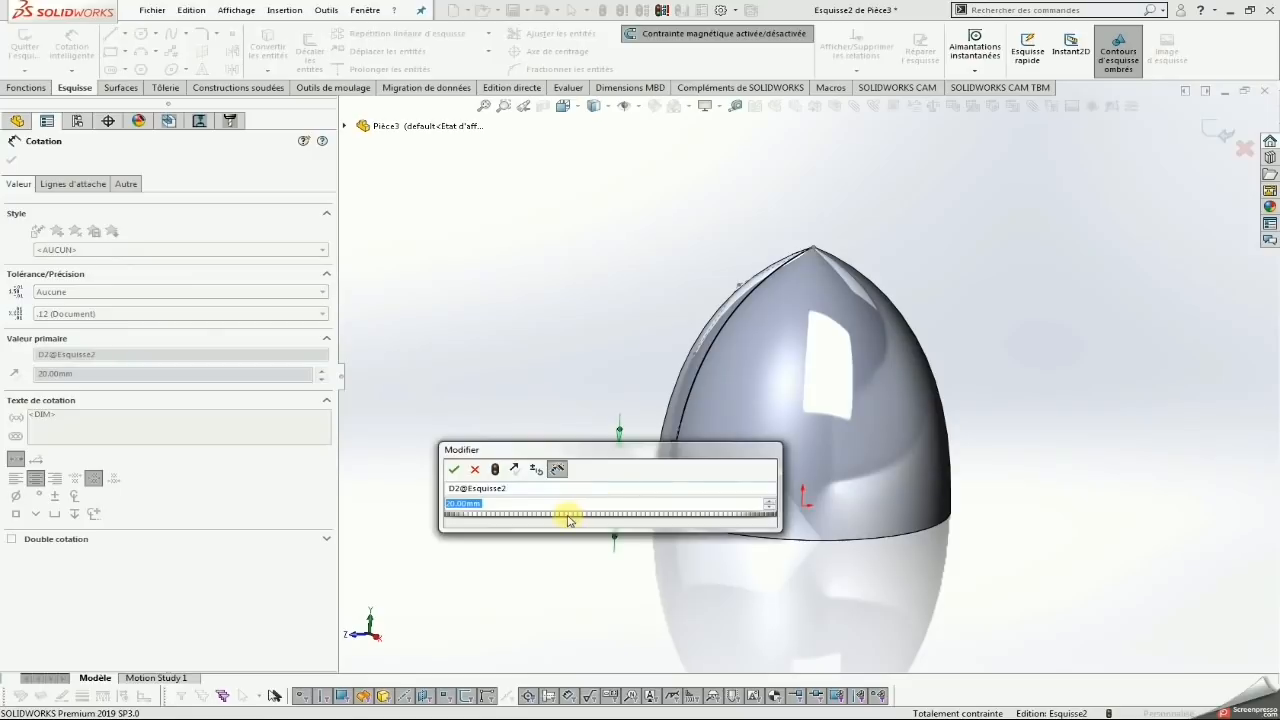
pyautogui.write('5')
pyautogui.press('Return')
pyautogui.press('Escape')
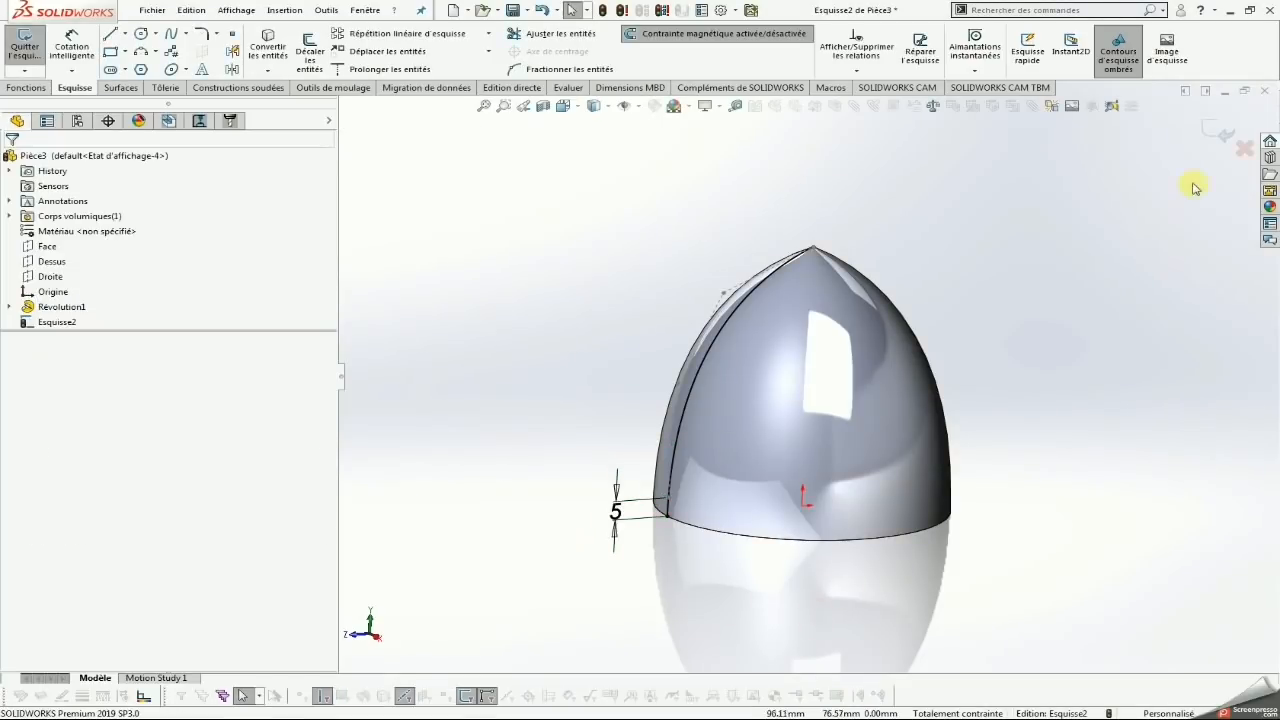
pyautogui.click(1222, 132)
# Turn on the display of sketches so the curve on the dome is shown
pyautogui.moveTo(834, 438); pyautogui.dragTo(831, 449, button='middle')
pyautogui.click(575, 138)
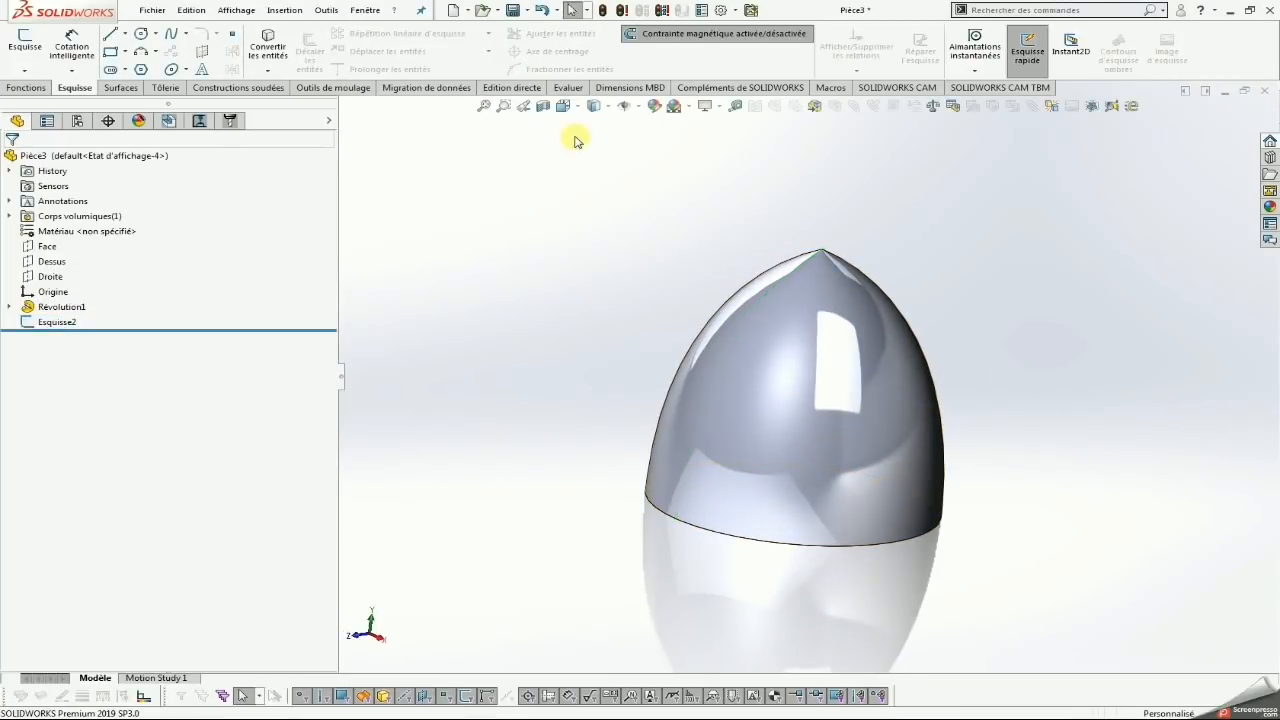
pyautogui.click(625, 106)
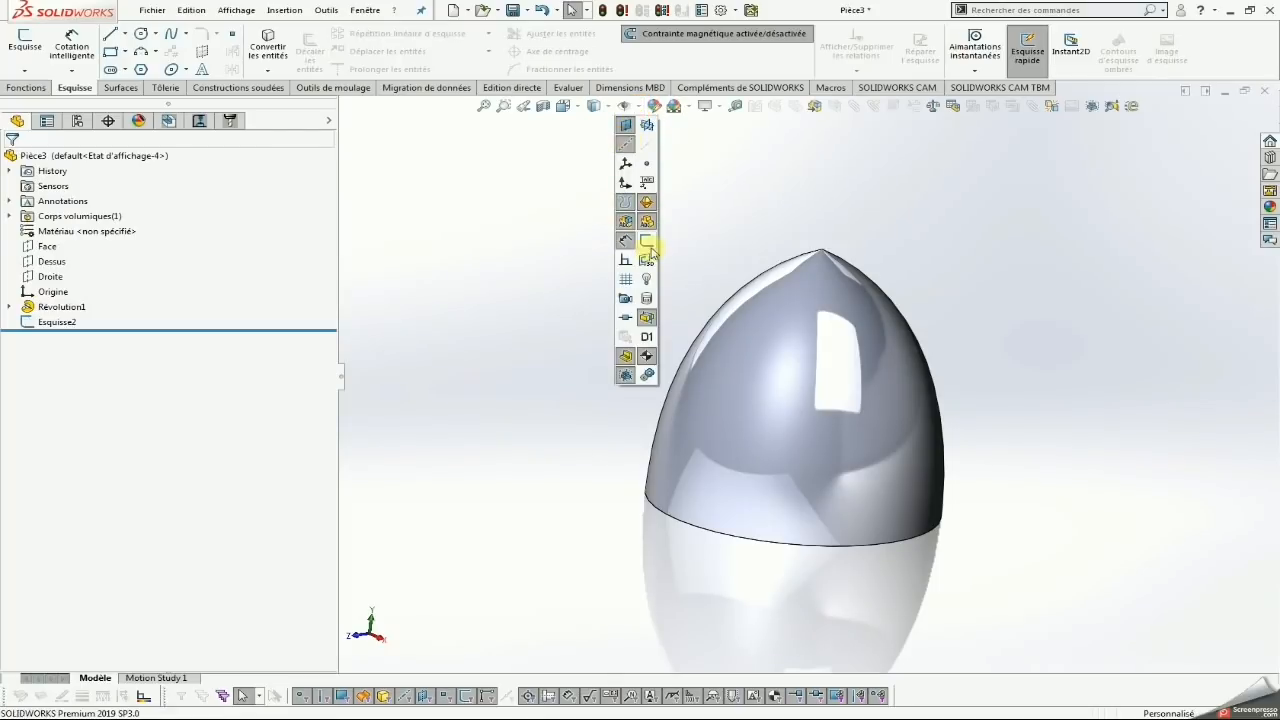
pyautogui.moveTo(871, 426); pyautogui.dragTo(894, 440, button='middle')
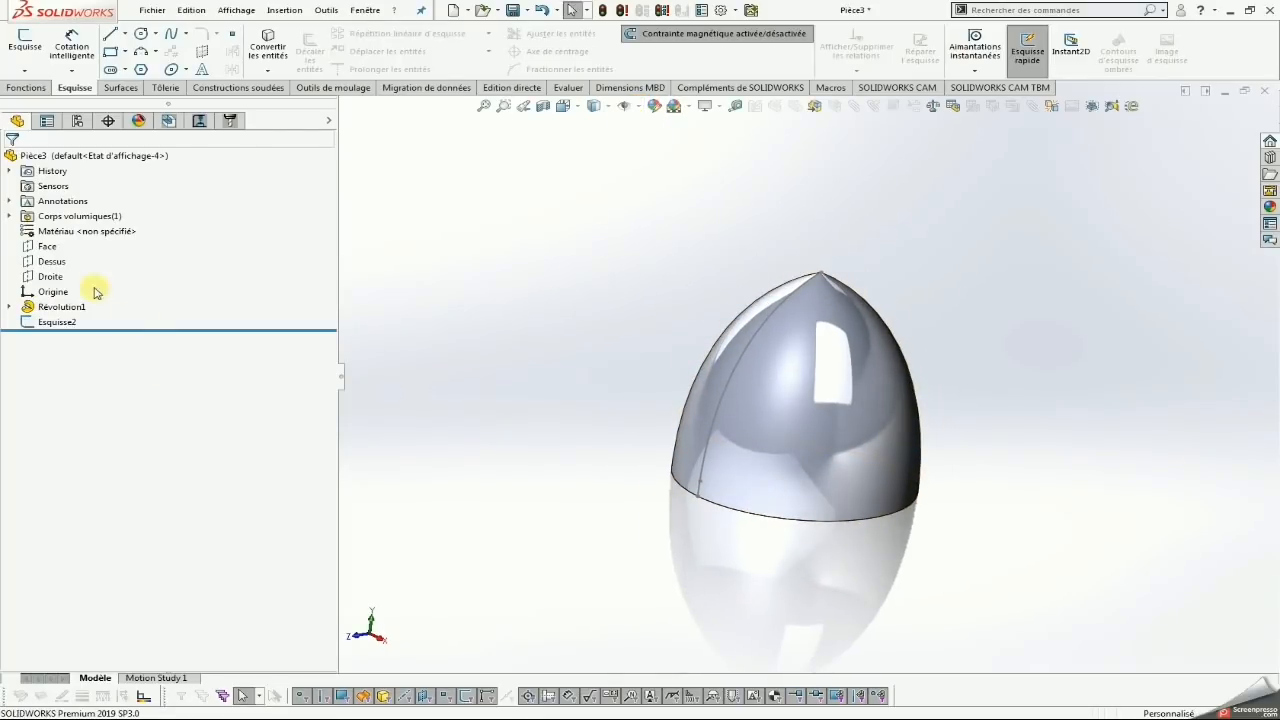
# Show the three default planes Face, Dessus and Droite
pyautogui.click(44, 250)
pyautogui.keyDown('ctrl'); pyautogui.click(47, 264); pyautogui.keyUp('ctrl')
pyautogui.keyDown('ctrl'); pyautogui.click(51, 278); pyautogui.keyUp('ctrl')
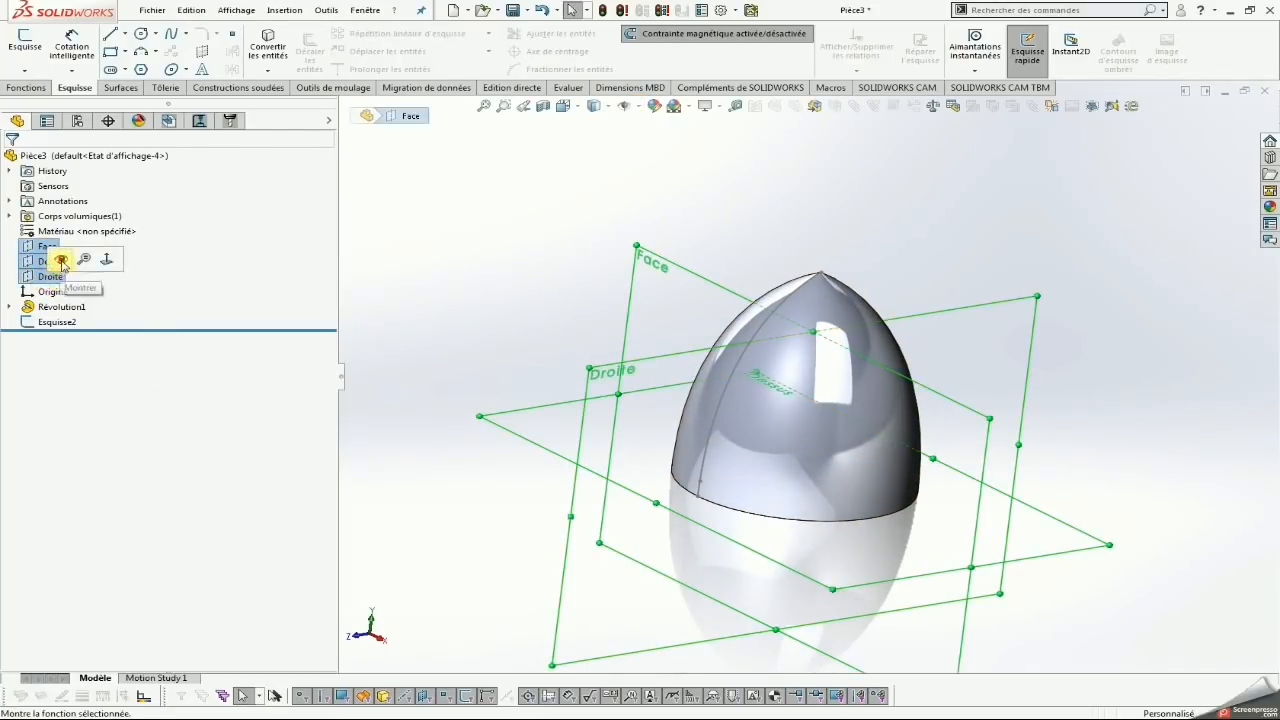
pyautogui.click(61, 261)
pyautogui.scroll(3, 753, 427)
pyautogui.moveTo(842, 460); pyautogui.dragTo(834, 477, button='middle')
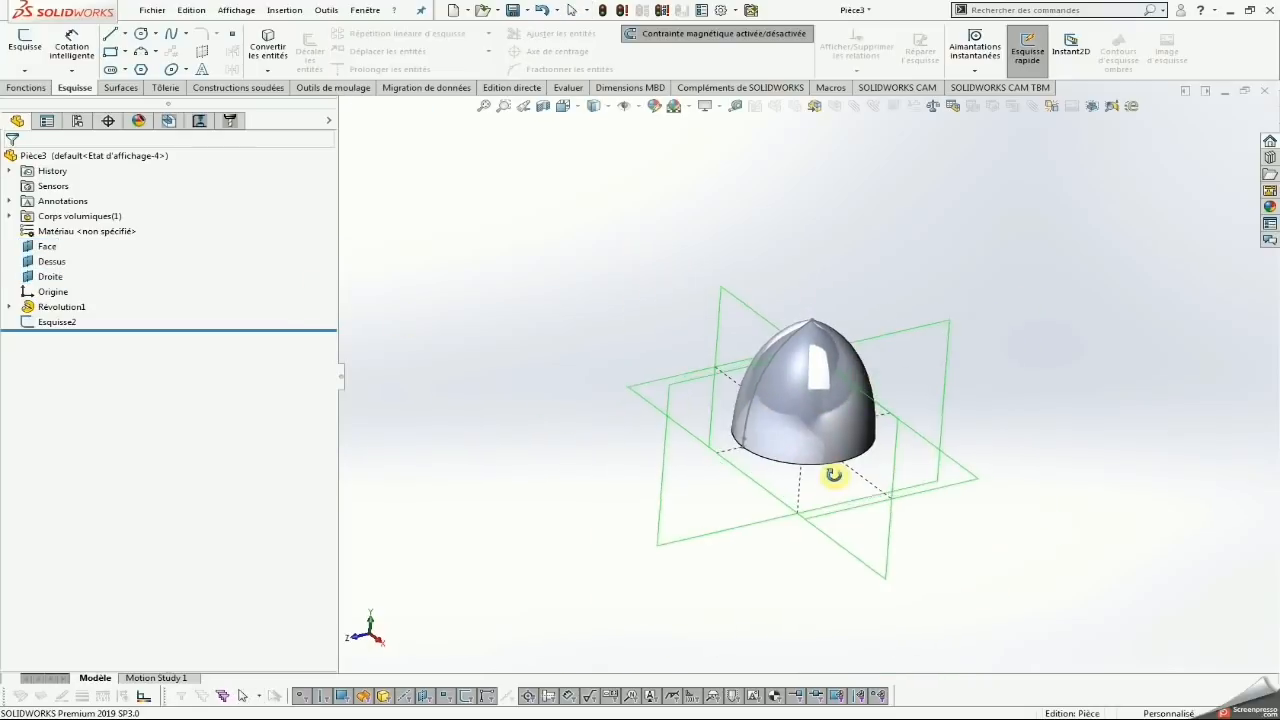
# Create a reference axis at the intersection of the Face and Droite planes
pyautogui.click(898, 339)
pyautogui.keyDown('ctrl'); pyautogui.click(726, 302); pyautogui.keyUp('ctrl')
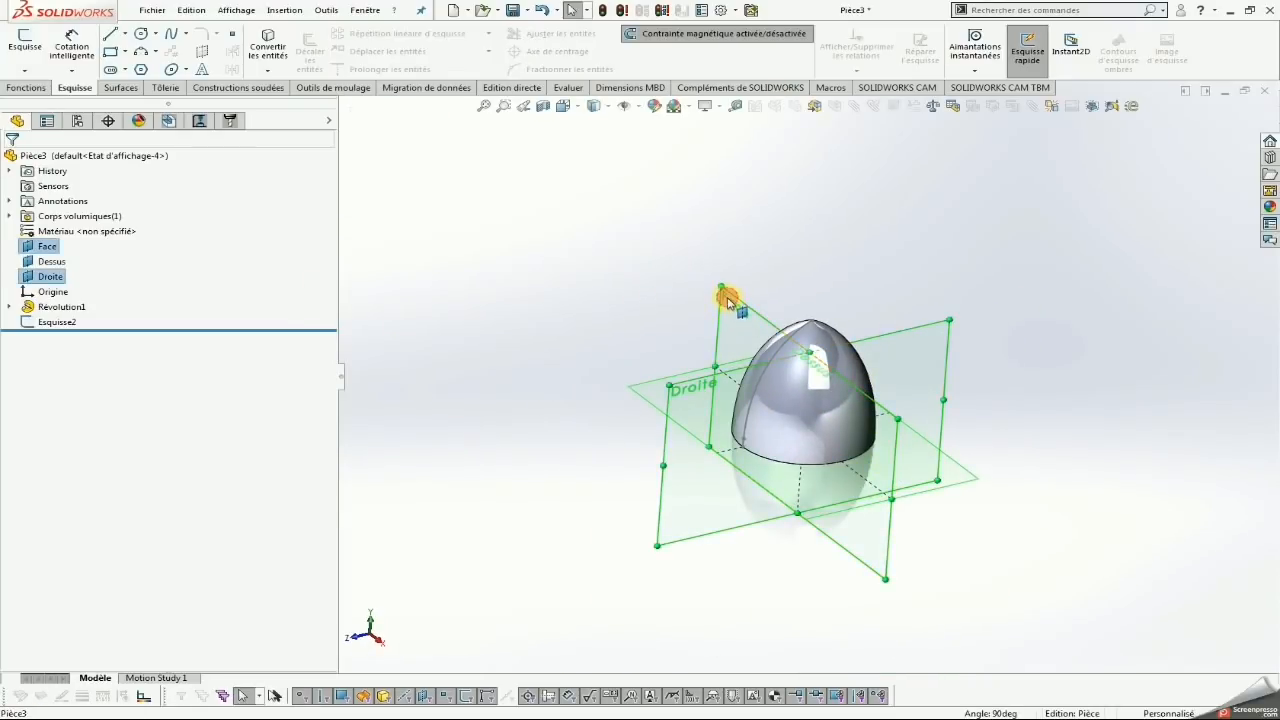
pyautogui.click(284, 10)
pyautogui.moveTo(366, 186)
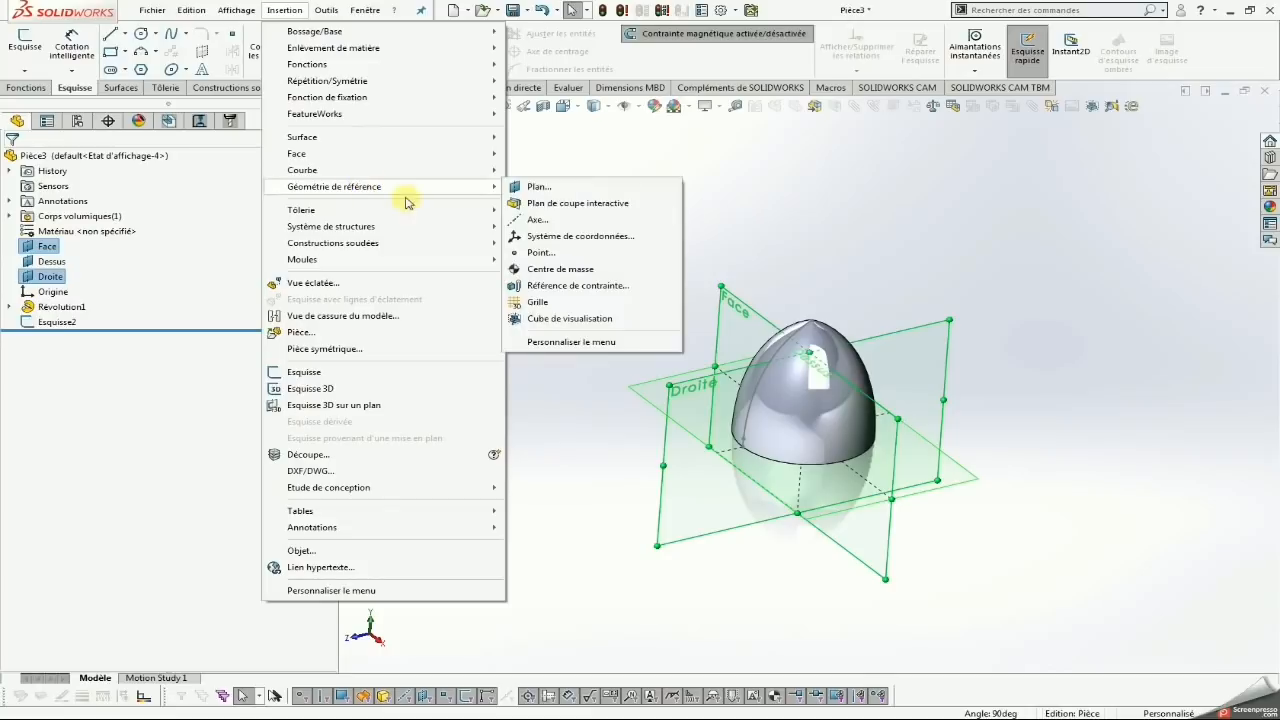
pyautogui.click(537, 219)
pyautogui.click(11, 161)
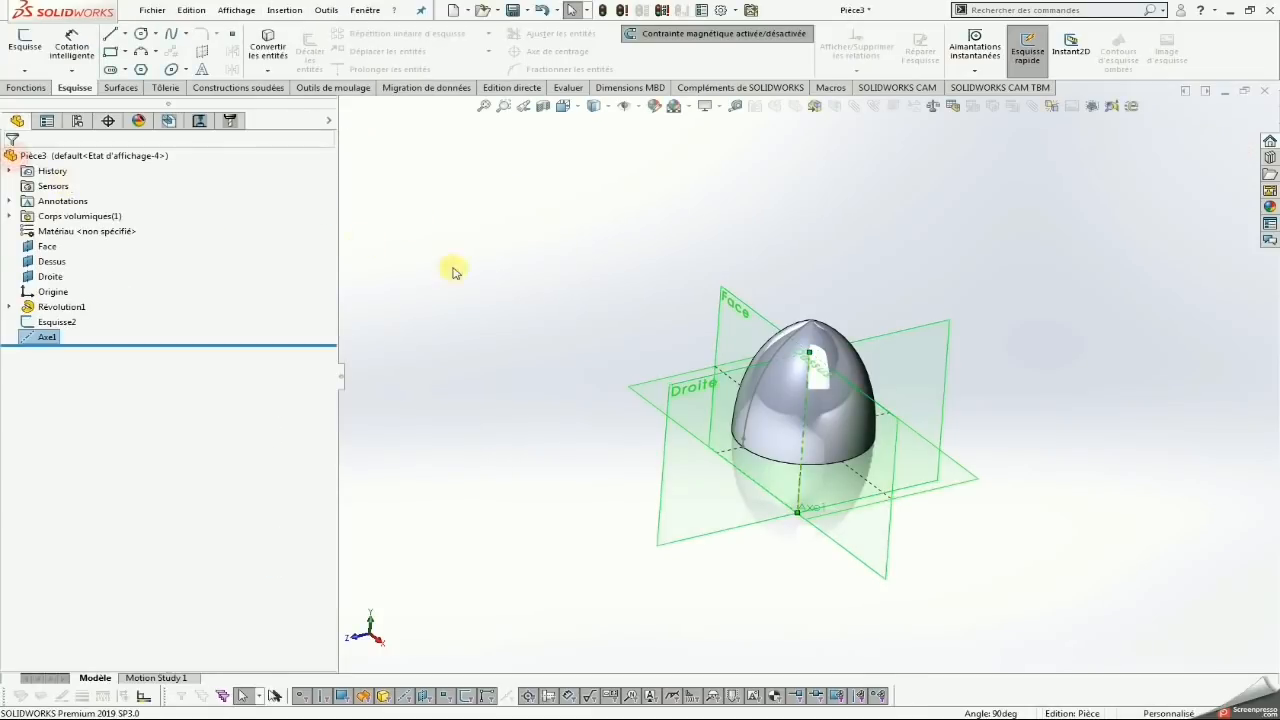
pyautogui.click(453, 272)
# Create a reference plane parallel to the Dessus plane, offset 20 mm upward
pyautogui.moveTo(777, 478); pyautogui.dragTo(814, 486, button='middle')
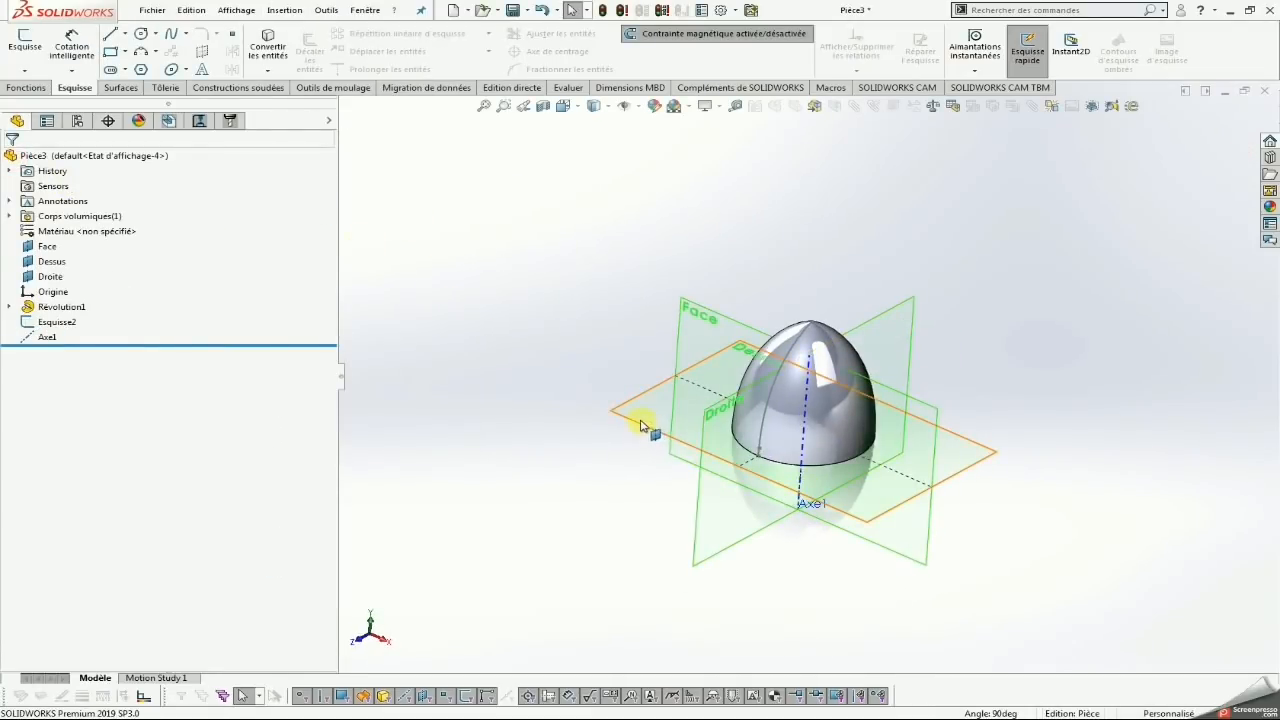
pyautogui.keyDown('ctrl'); pyautogui.moveTo(641, 424); pyautogui.dragTo(610, 402); pyautogui.keyUp('ctrl')
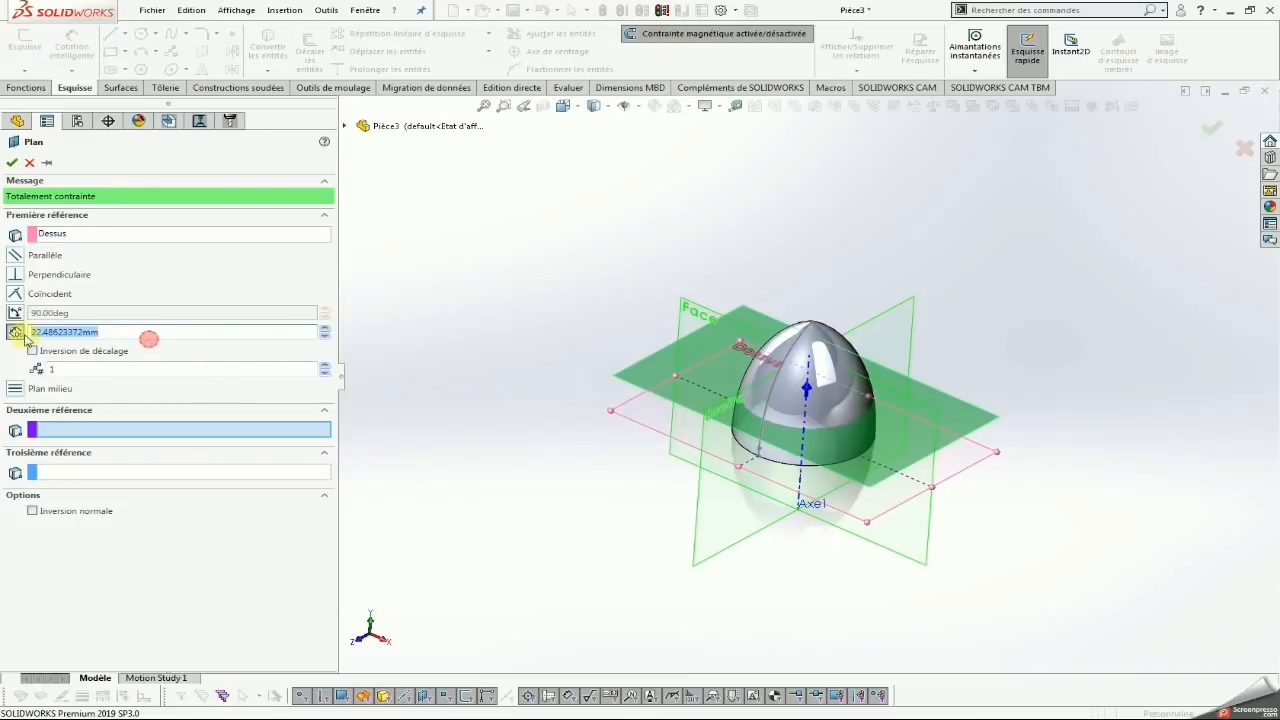
pyautogui.click(11, 162)
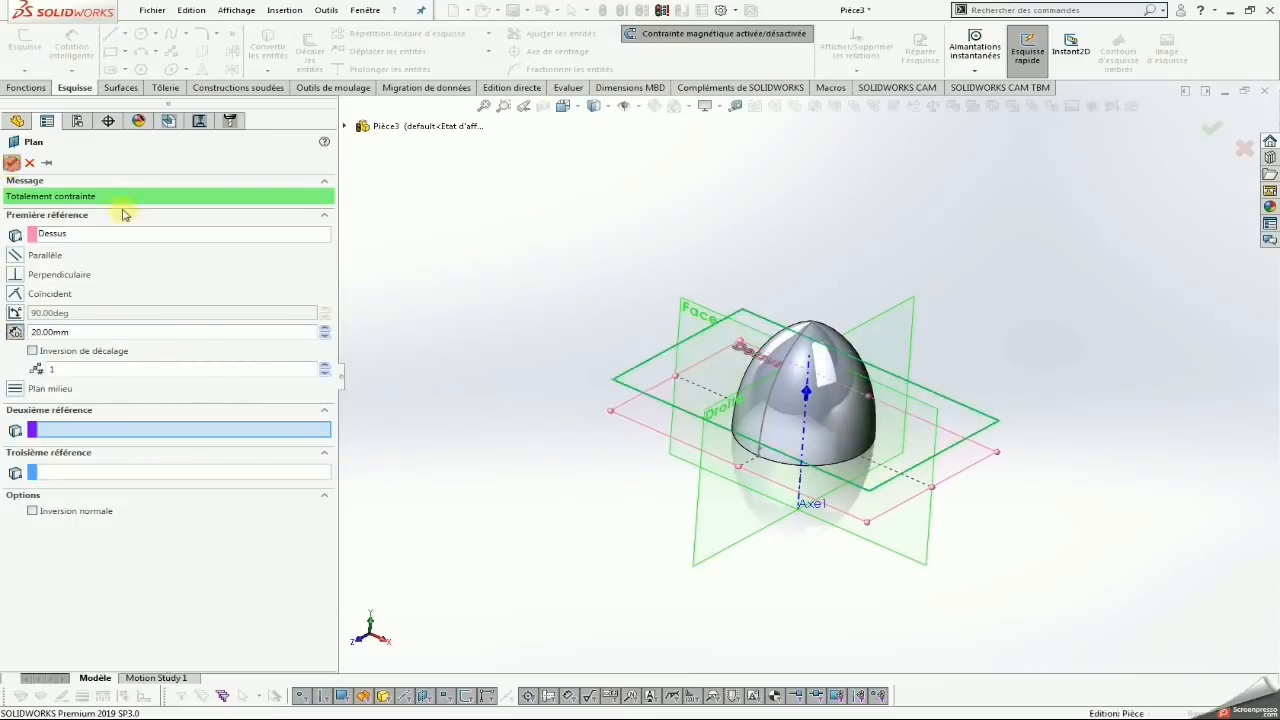
pyautogui.click(52, 277)
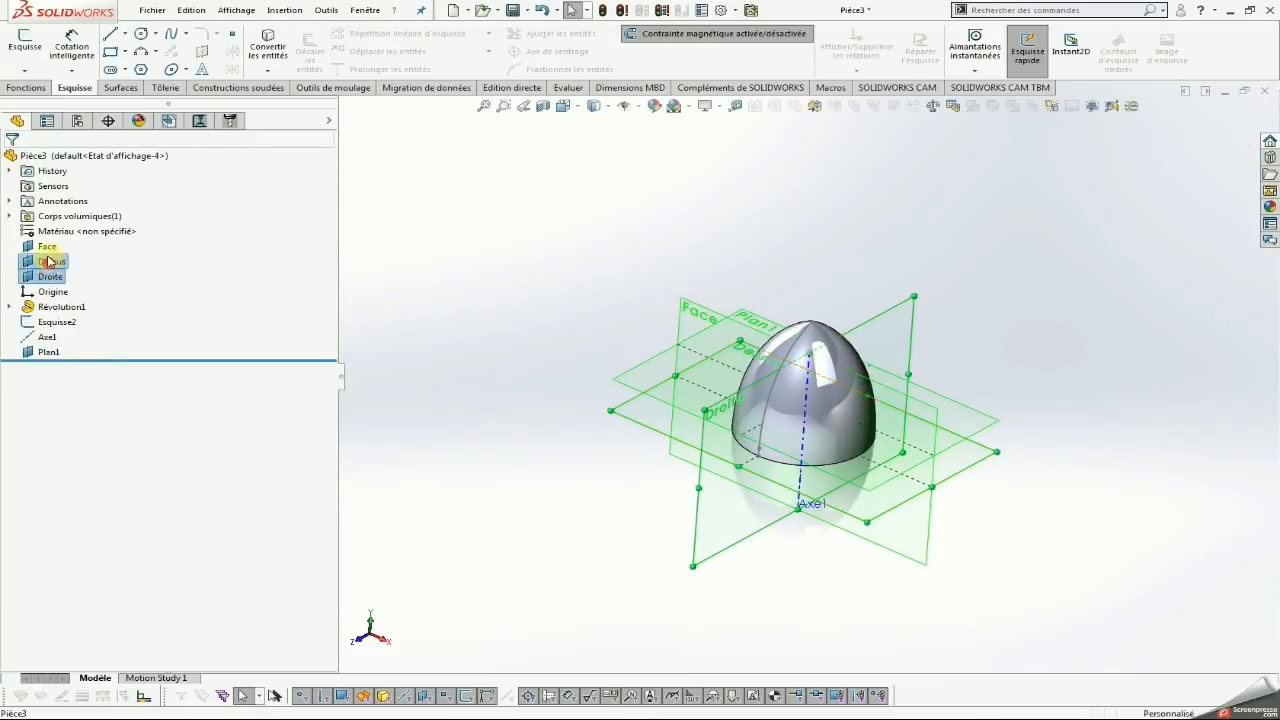
pyautogui.click(48, 352)
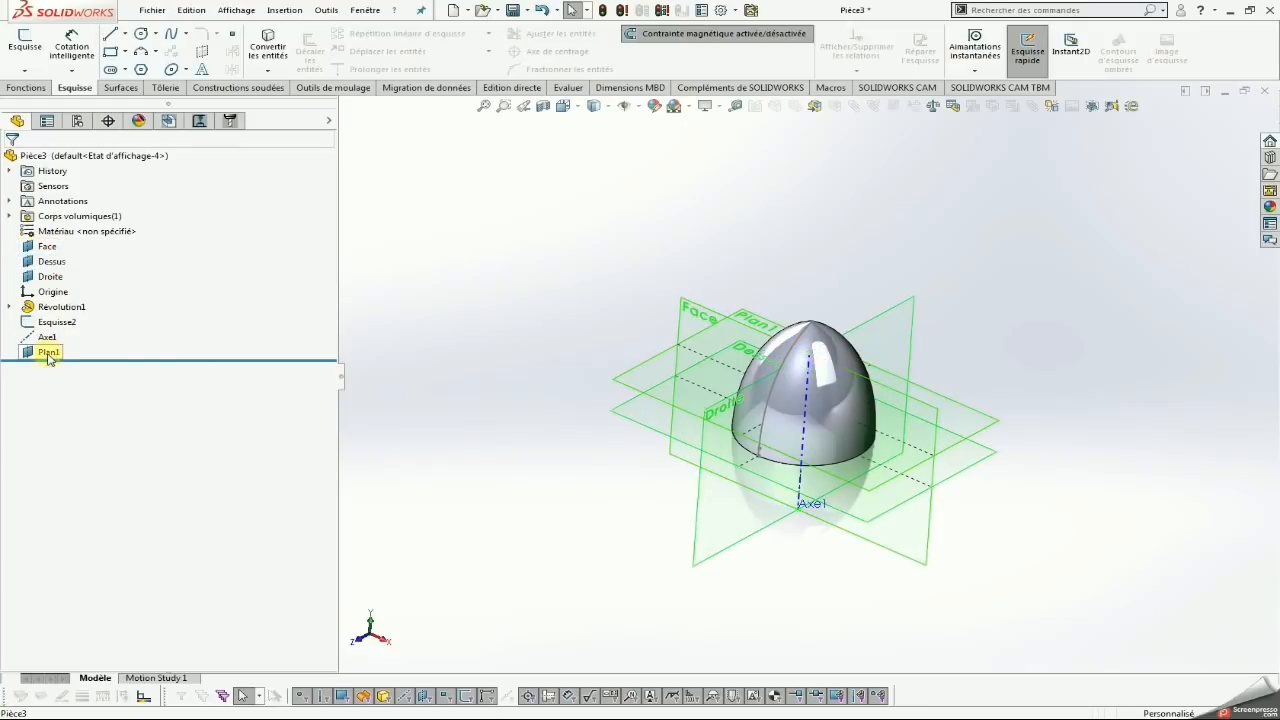
pyautogui.click(52, 277)
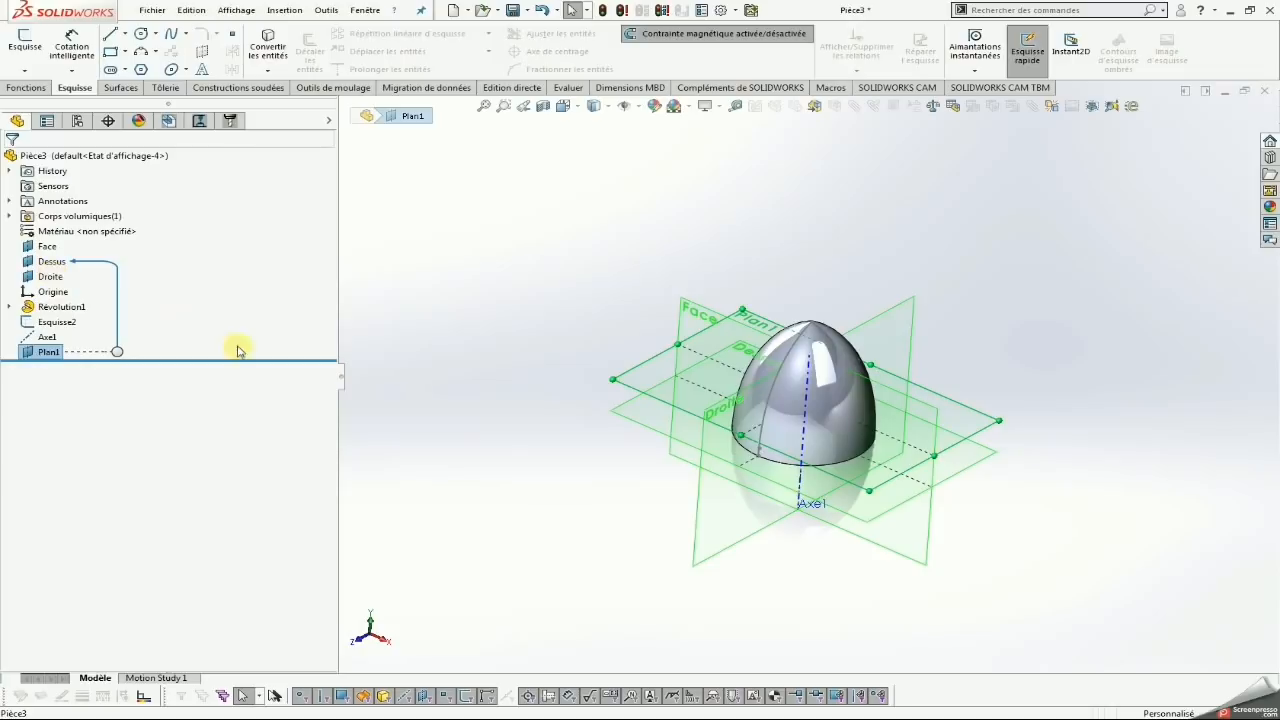
pyautogui.click(243, 395)
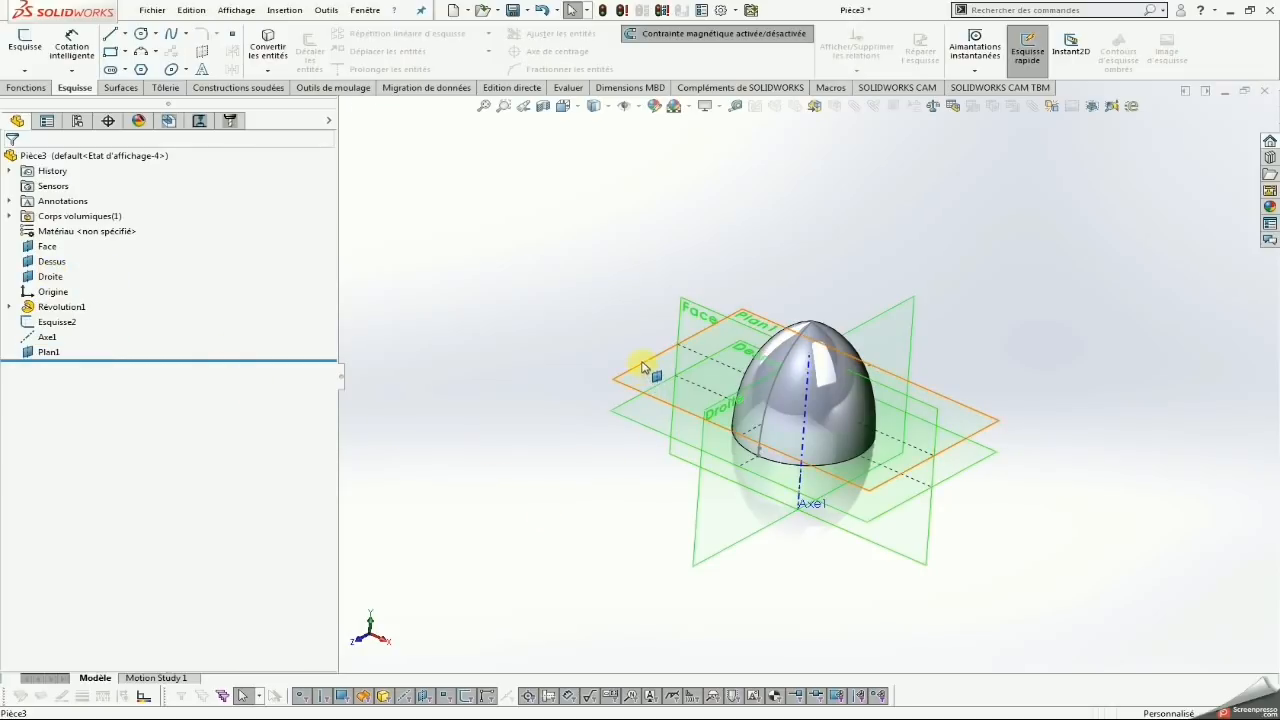
# Create a second reference axis at the intersection of the offset plane Plan1 and the Droite plane
pyautogui.click(887, 329)
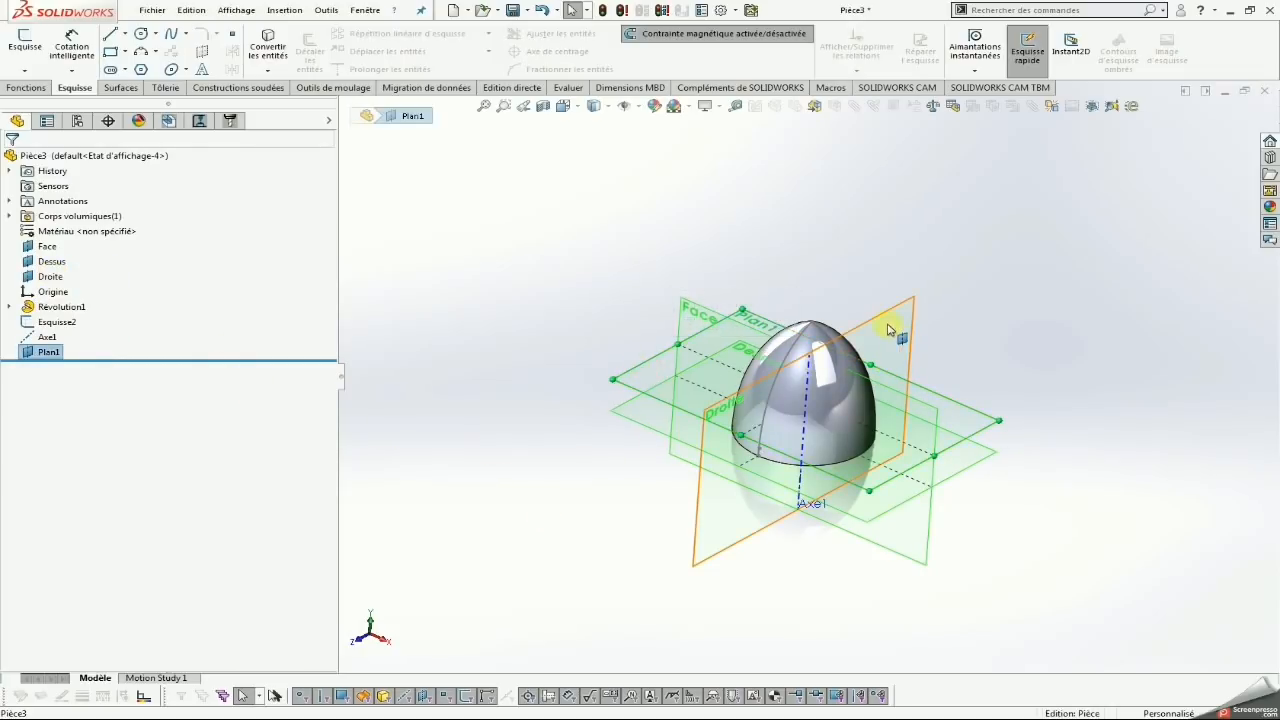
pyautogui.keyDown('ctrl'); pyautogui.click(882, 325); pyautogui.keyUp('ctrl')
pyautogui.click(285, 10)
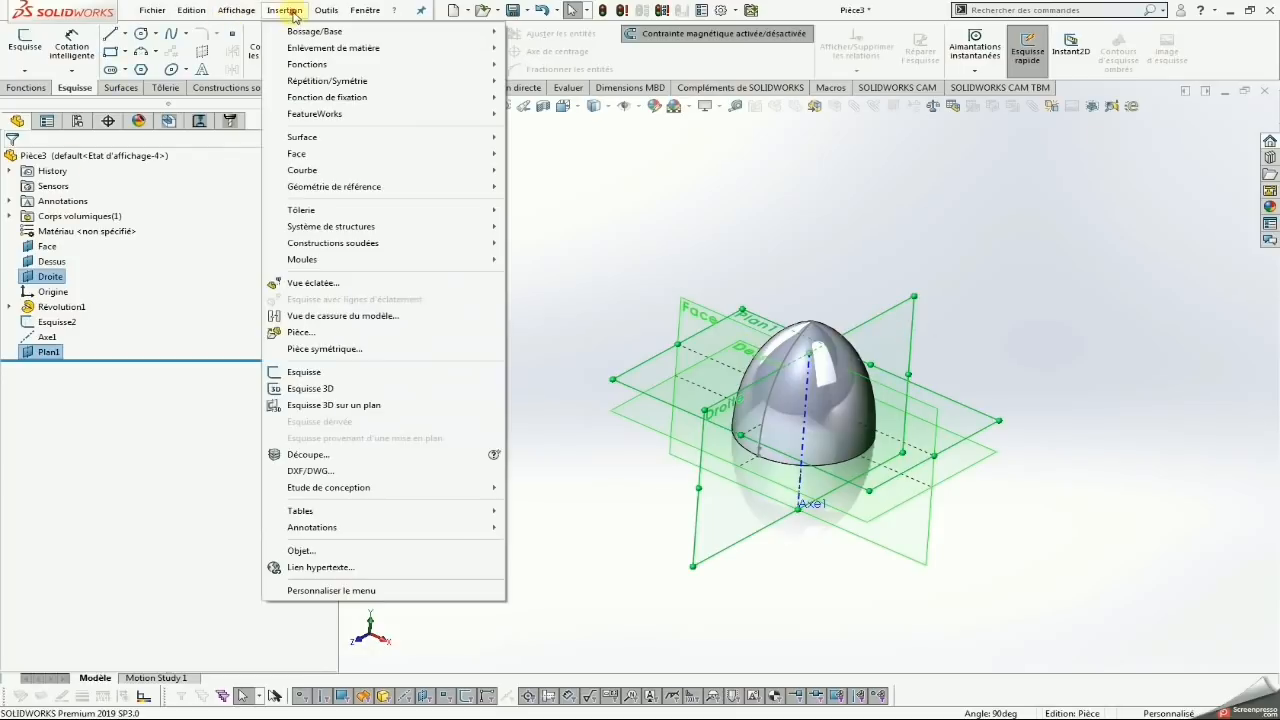
pyautogui.moveTo(371, 187)
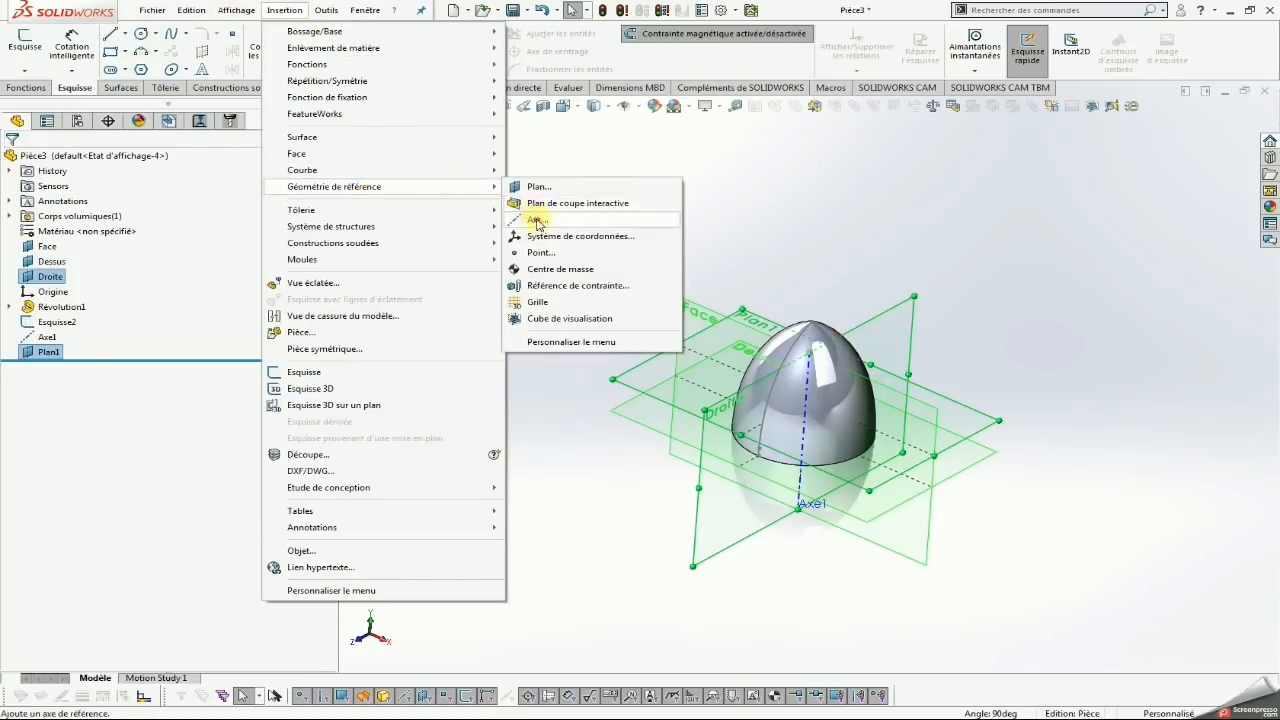
pyautogui.click(538, 219)
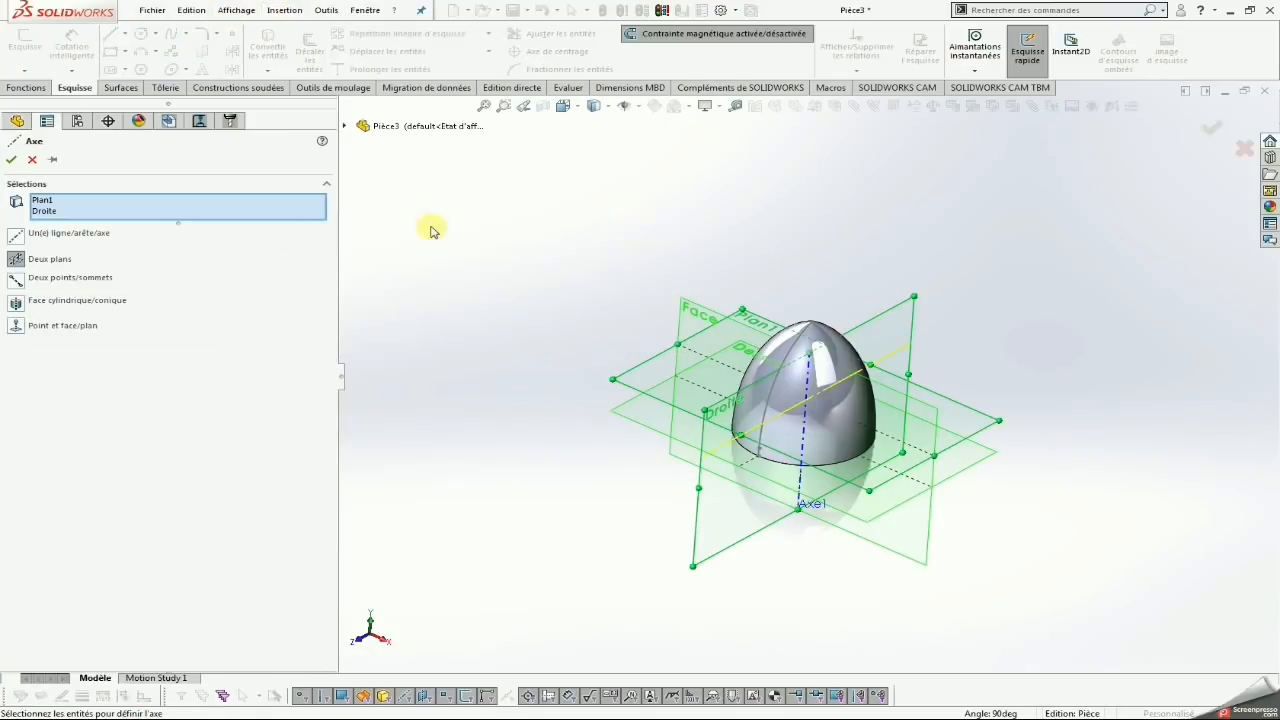
pyautogui.click(12, 161)
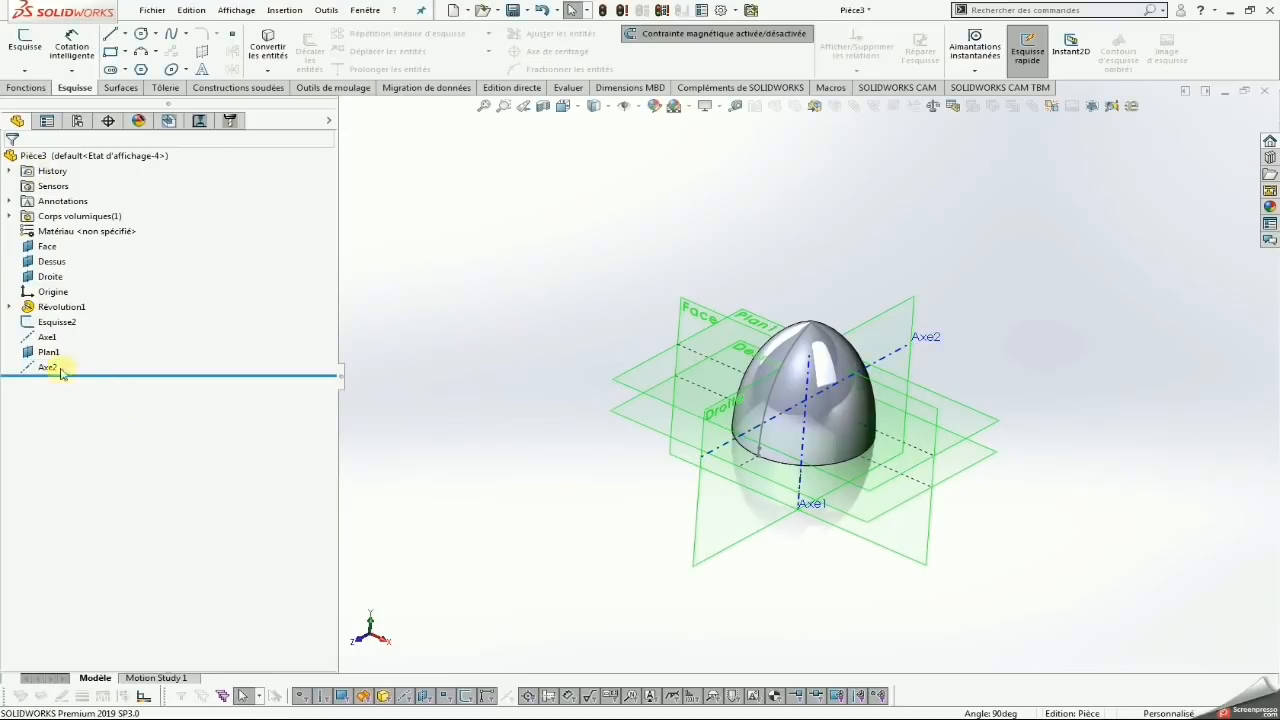
# Hide the Face, Dessus and Droite planes and set the view orientation to isometric
pyautogui.click(48, 276)
pyautogui.keyDown('shift'); pyautogui.click(44, 250); pyautogui.keyUp('shift')
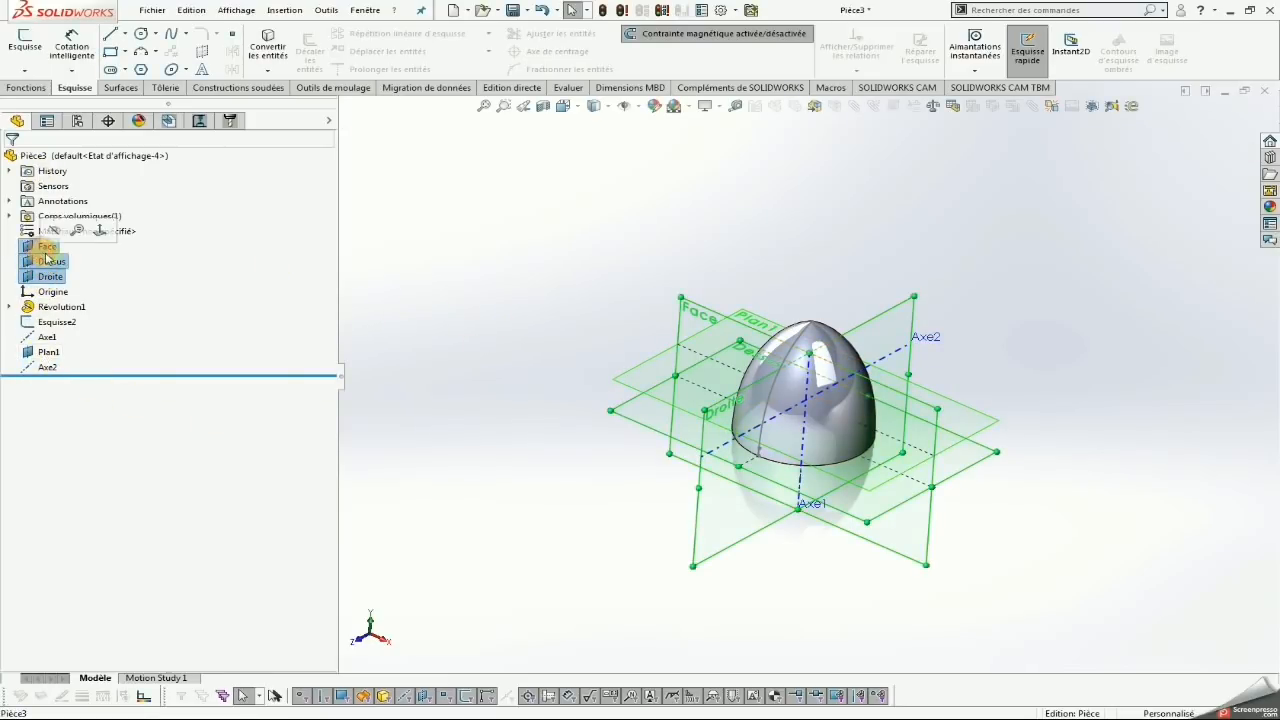
pyautogui.click(56, 233)
pyautogui.press('space')
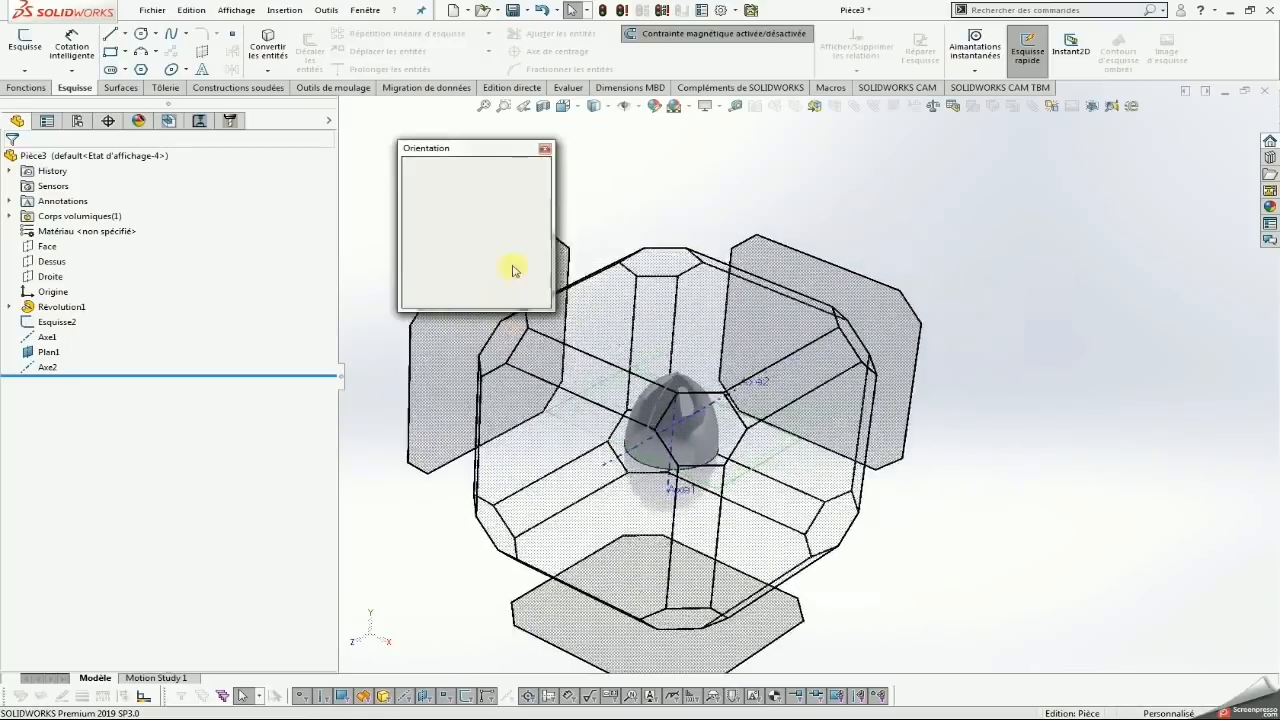
pyautogui.click(528, 194)
pyautogui.scroll(-3, 740, 407)
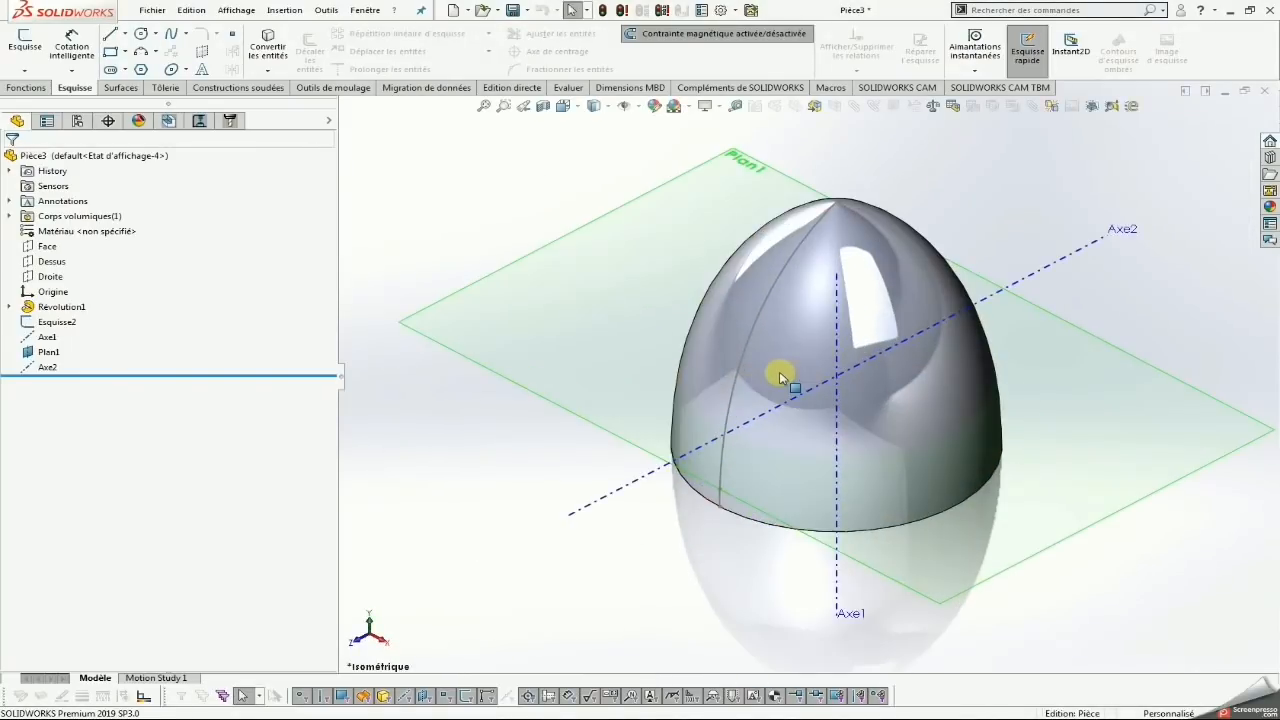
# Start a 3D sketch and place two points on the dome's surface, one on each side of the intersection curve
pyautogui.click(24, 72)
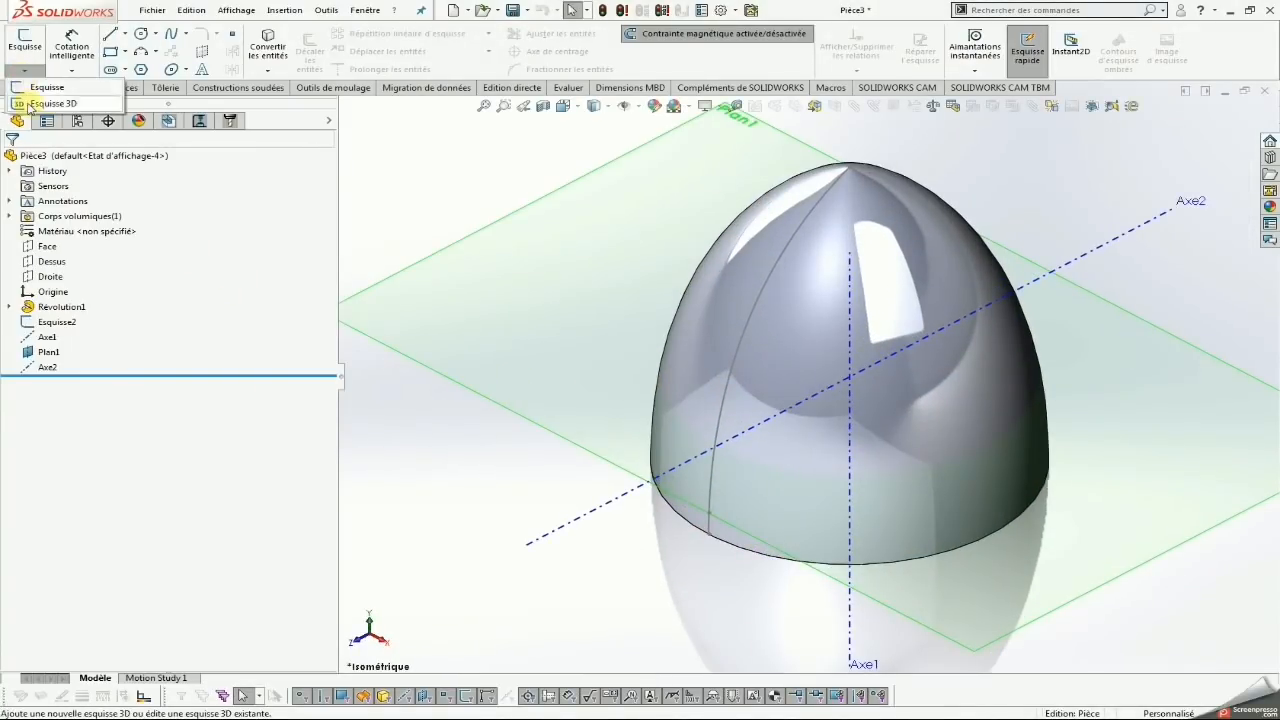
pyautogui.click(47, 104)
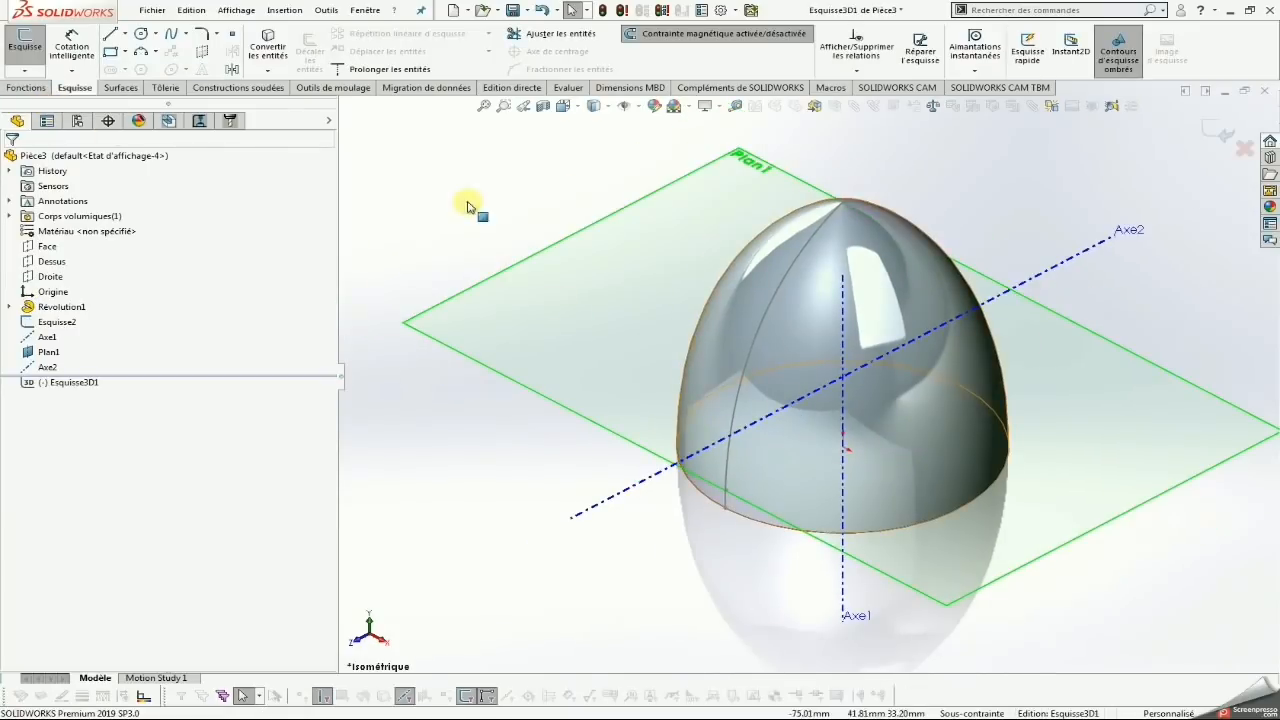
pyautogui.click(235, 35)
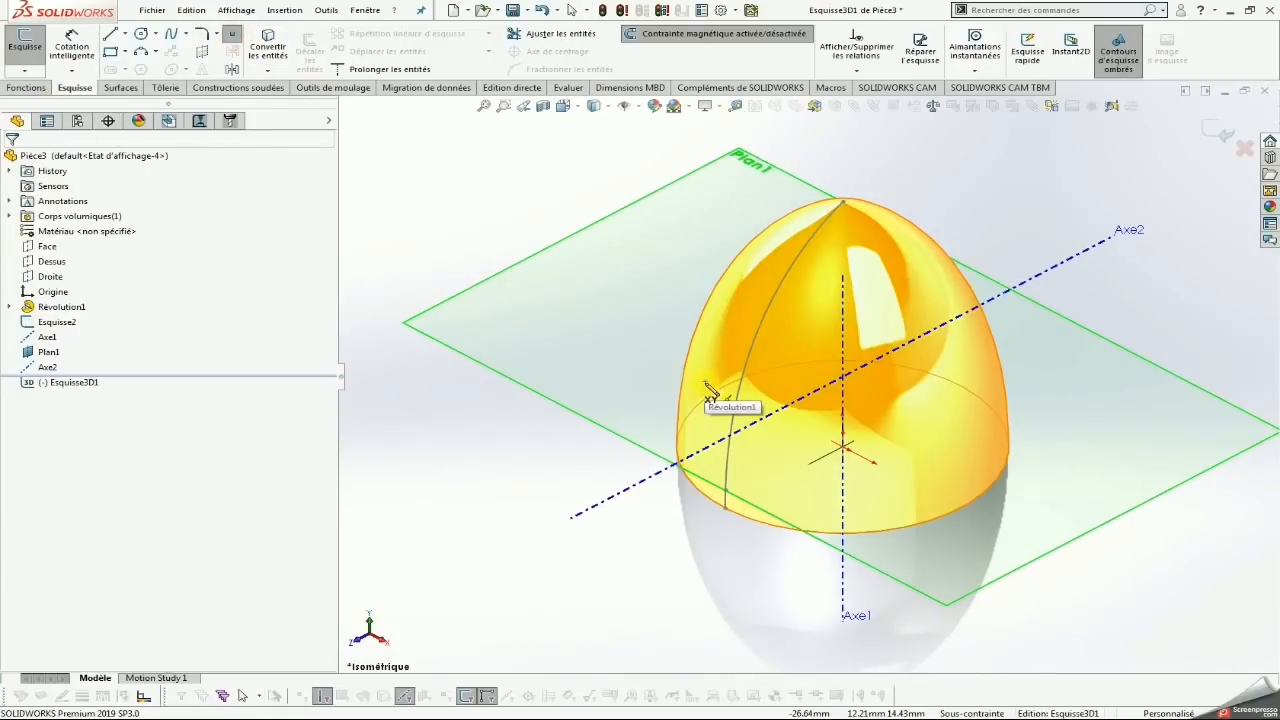
pyautogui.click(705, 382)
pyautogui.click(759, 404)
pyautogui.press('Escape')
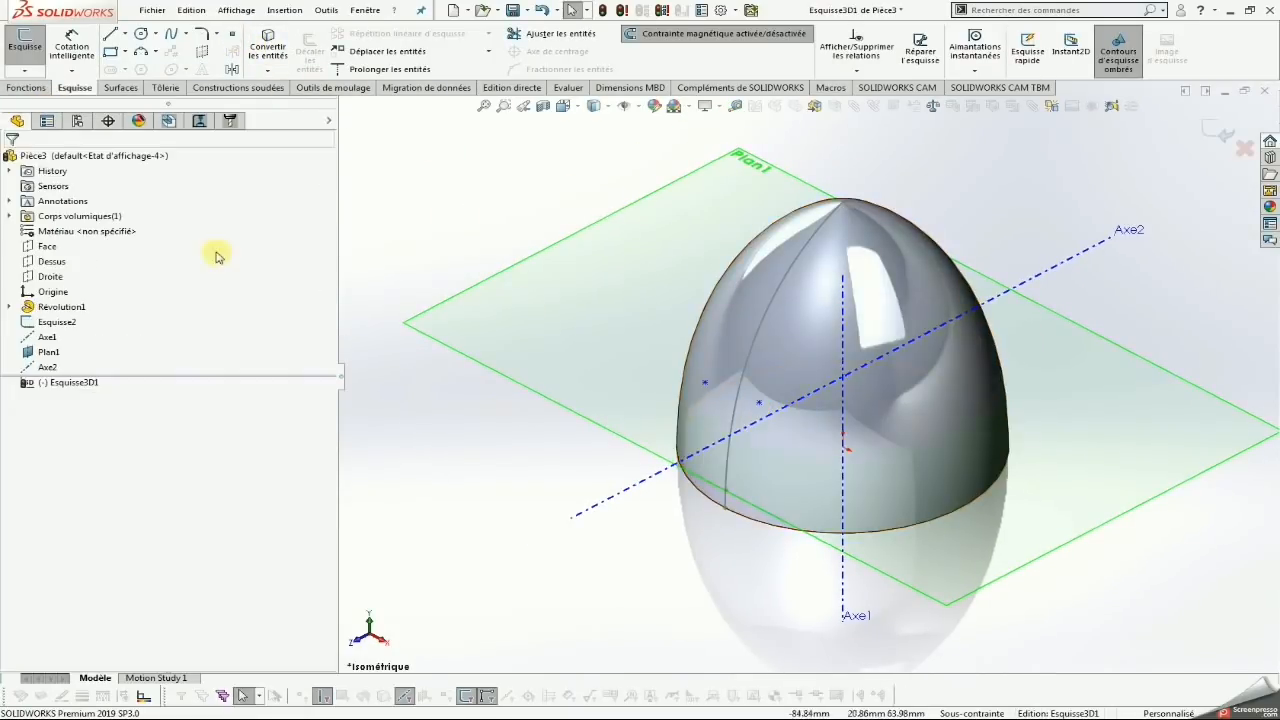
# Connect the two surface points with a construction line in the 3D sketch
pyautogui.click(124, 33)
pyautogui.click(150, 62)
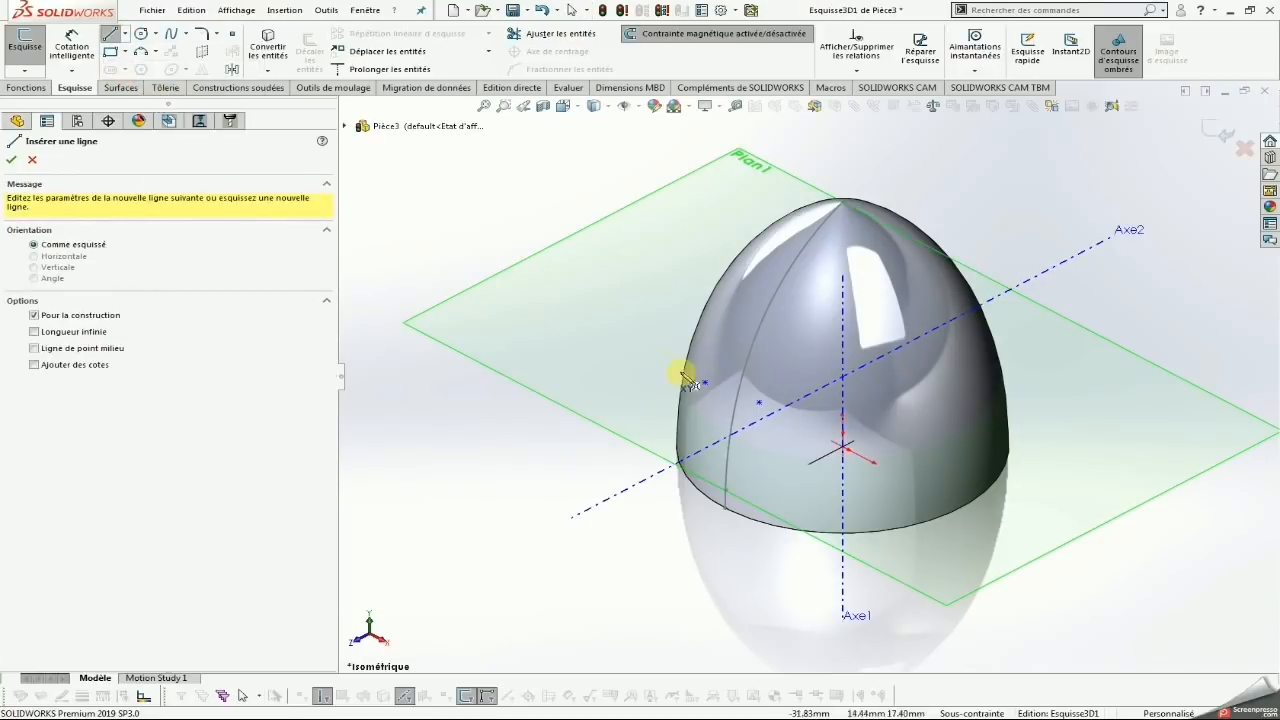
pyautogui.click(705, 382)
pyautogui.click(759, 403)
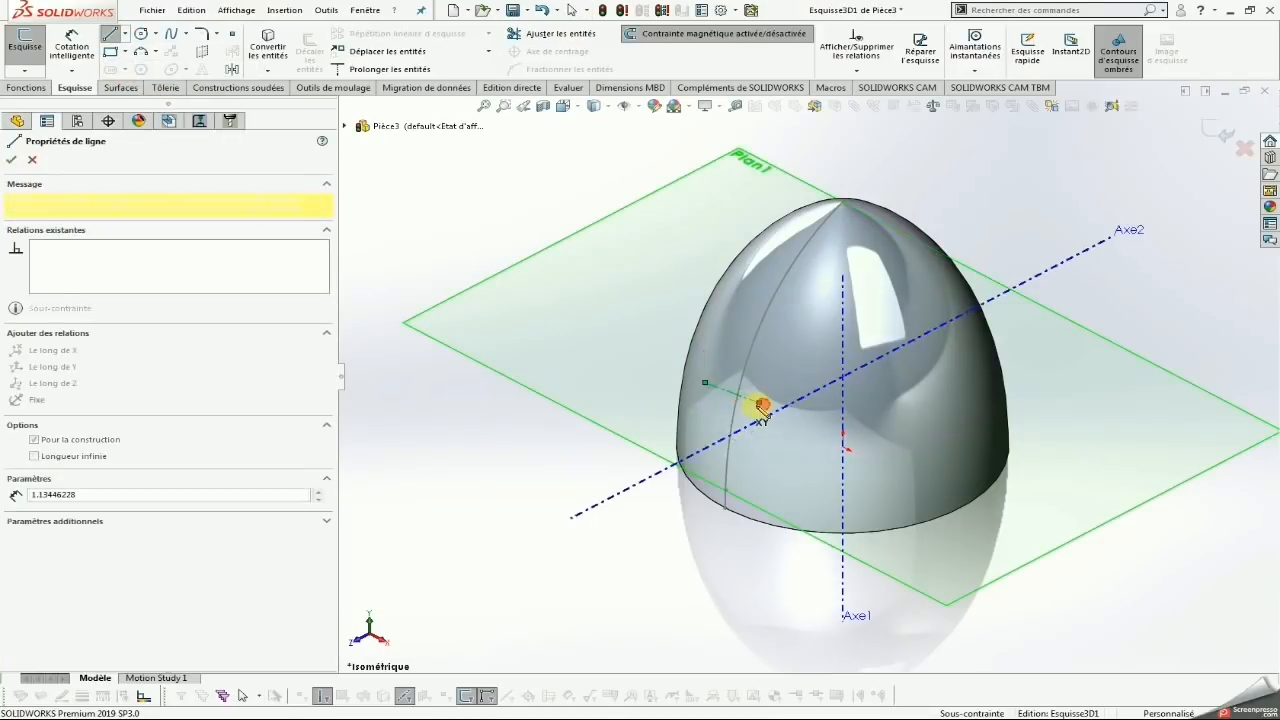
pyautogui.press('Escape')
# Constrain the construction line along the X direction
pyautogui.click(734, 393)
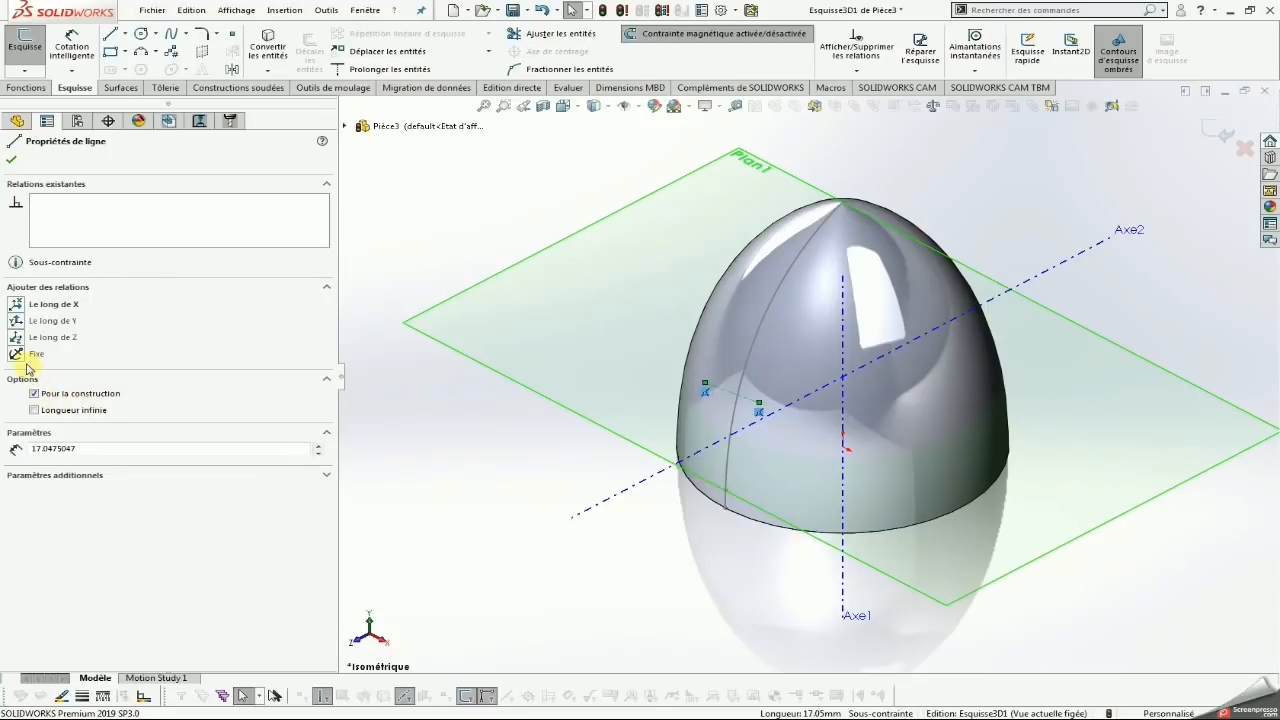
pyautogui.click(17, 305)
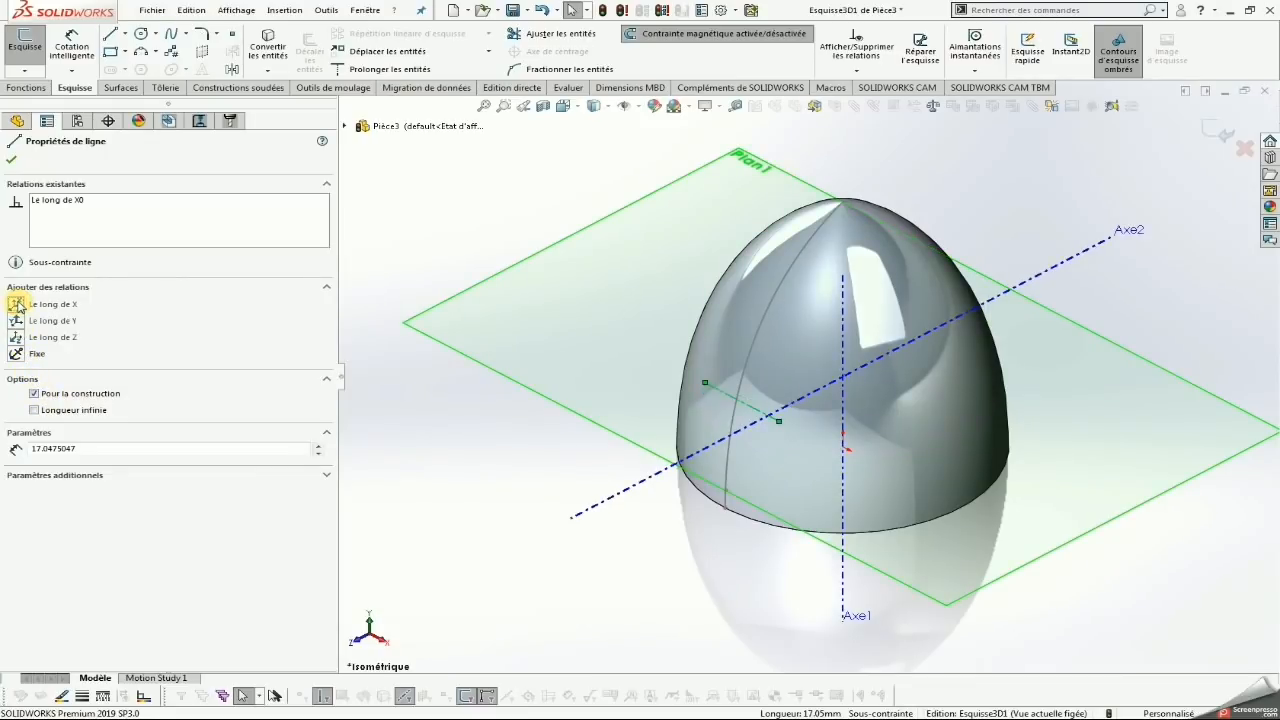
pyautogui.click(11, 161)
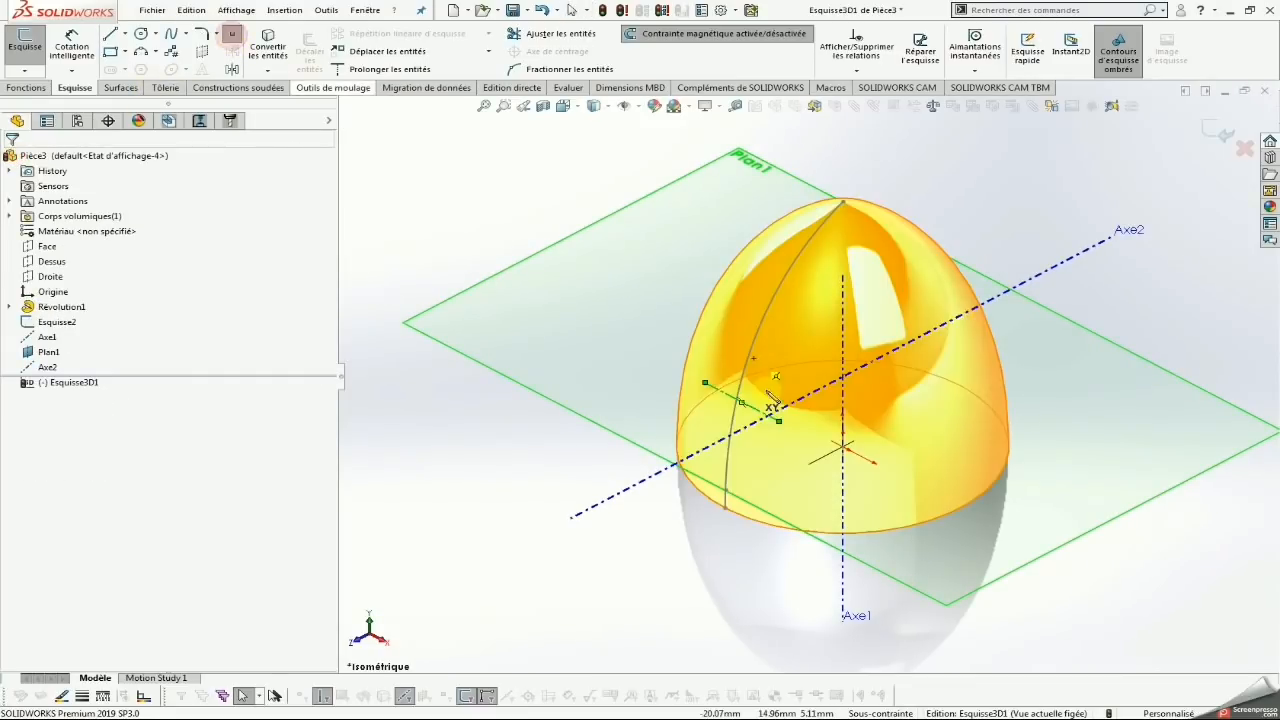
# Place a point at the construction line's midpoint and make it coincident with Axe2
pyautogui.click(750, 406)
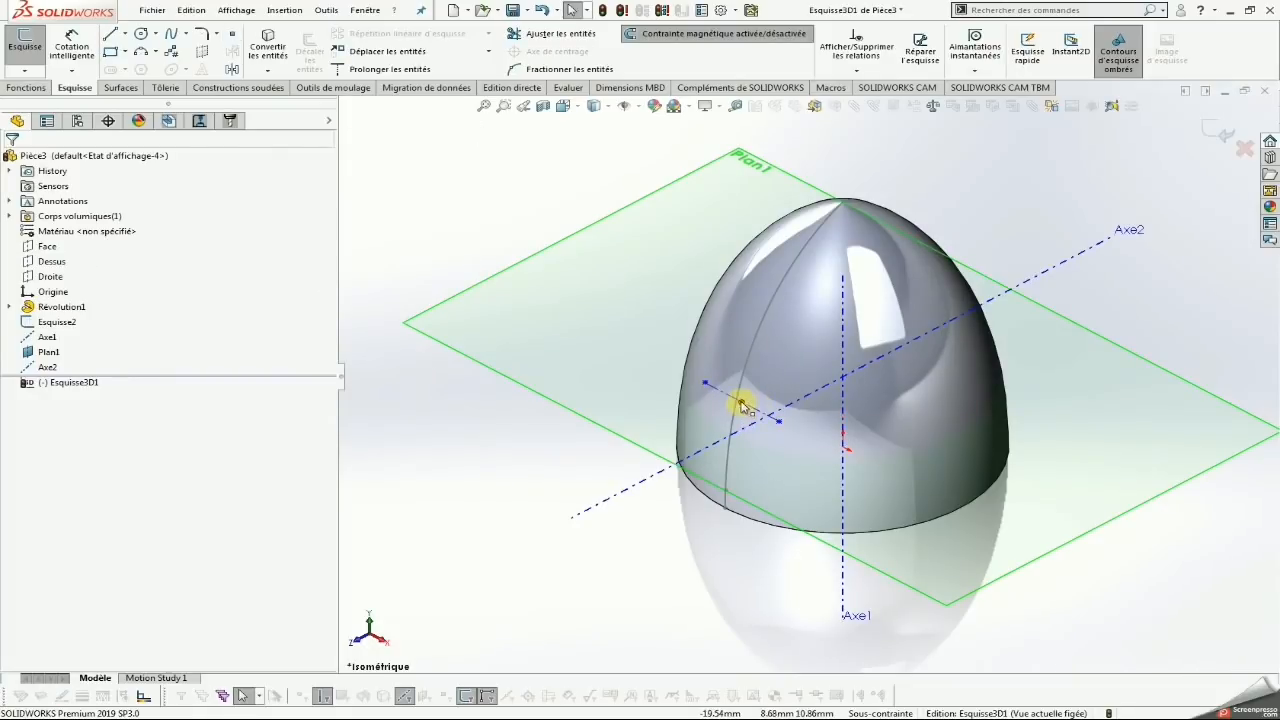
pyautogui.click(741, 402)
pyautogui.keyDown('ctrl'); pyautogui.click(737, 431); pyautogui.keyUp('ctrl')
pyautogui.click(17, 381)
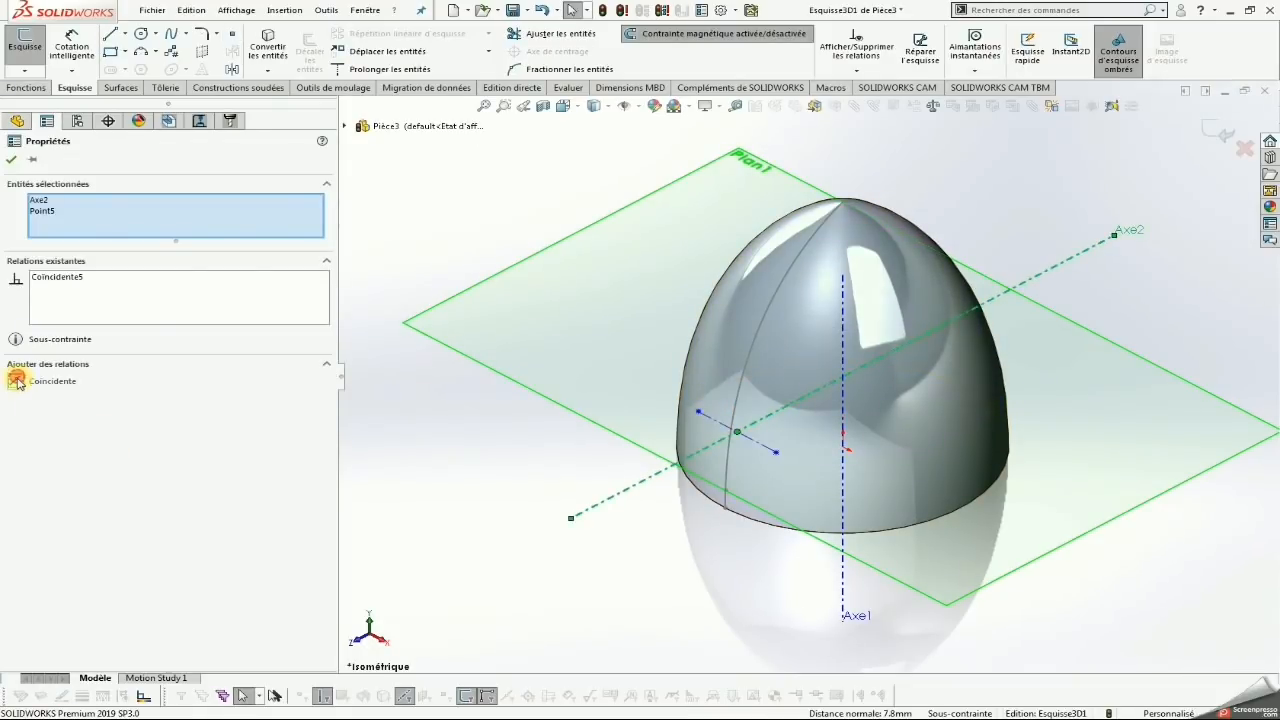
pyautogui.click(11, 161)
# Dimension the construction line's length at 15 mm and exit the 3D sketch
pyautogui.click(72, 45)
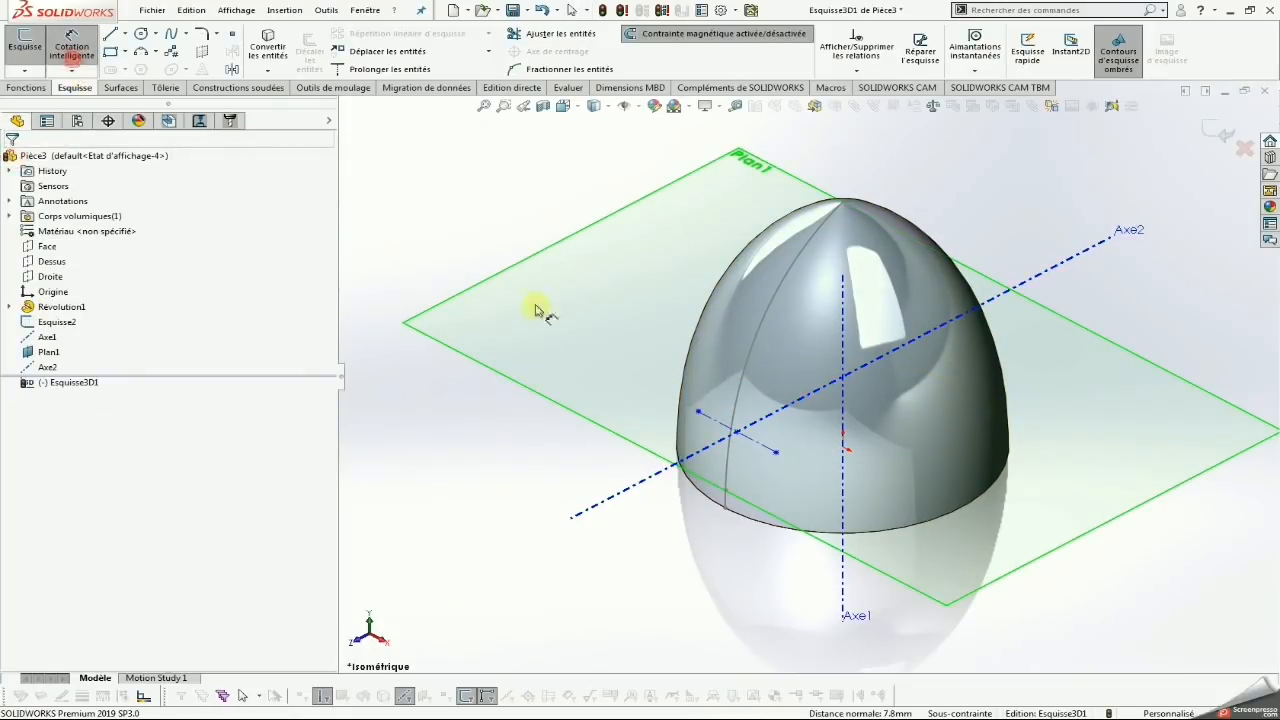
pyautogui.click(760, 452)
pyautogui.click(660, 500)
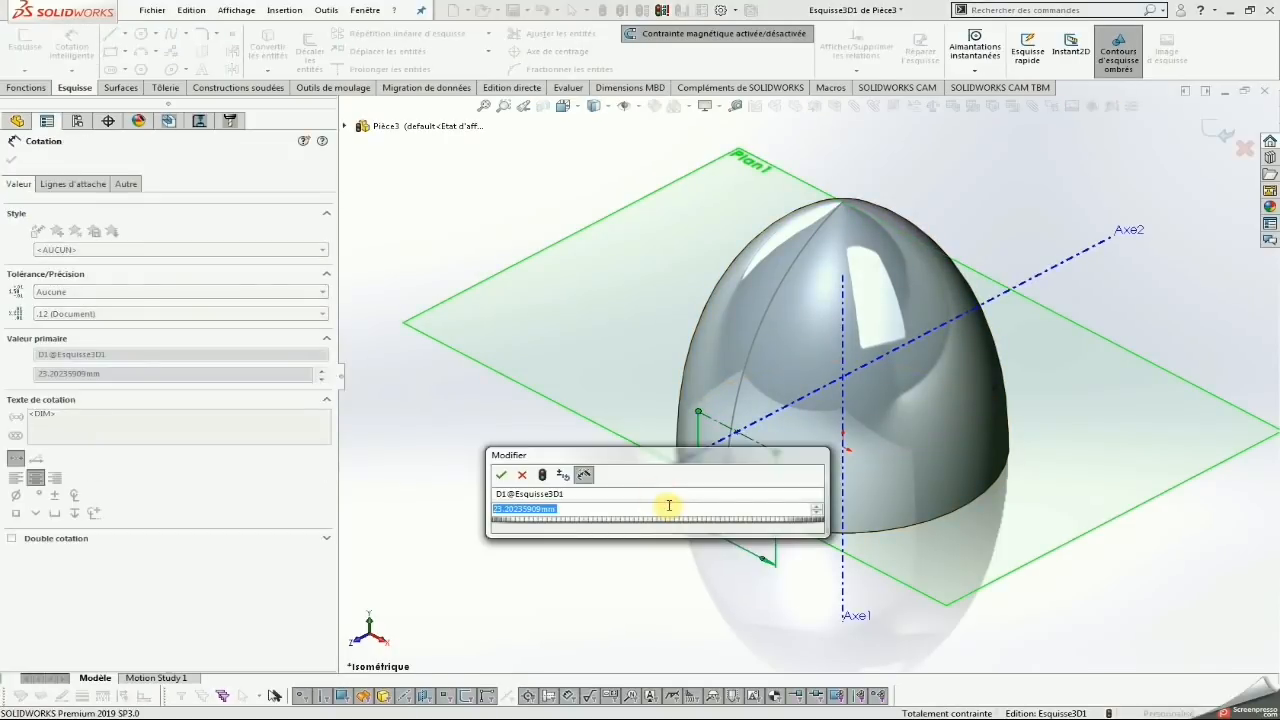
pyautogui.write('15')
pyautogui.press('Return')
pyautogui.press('Escape')
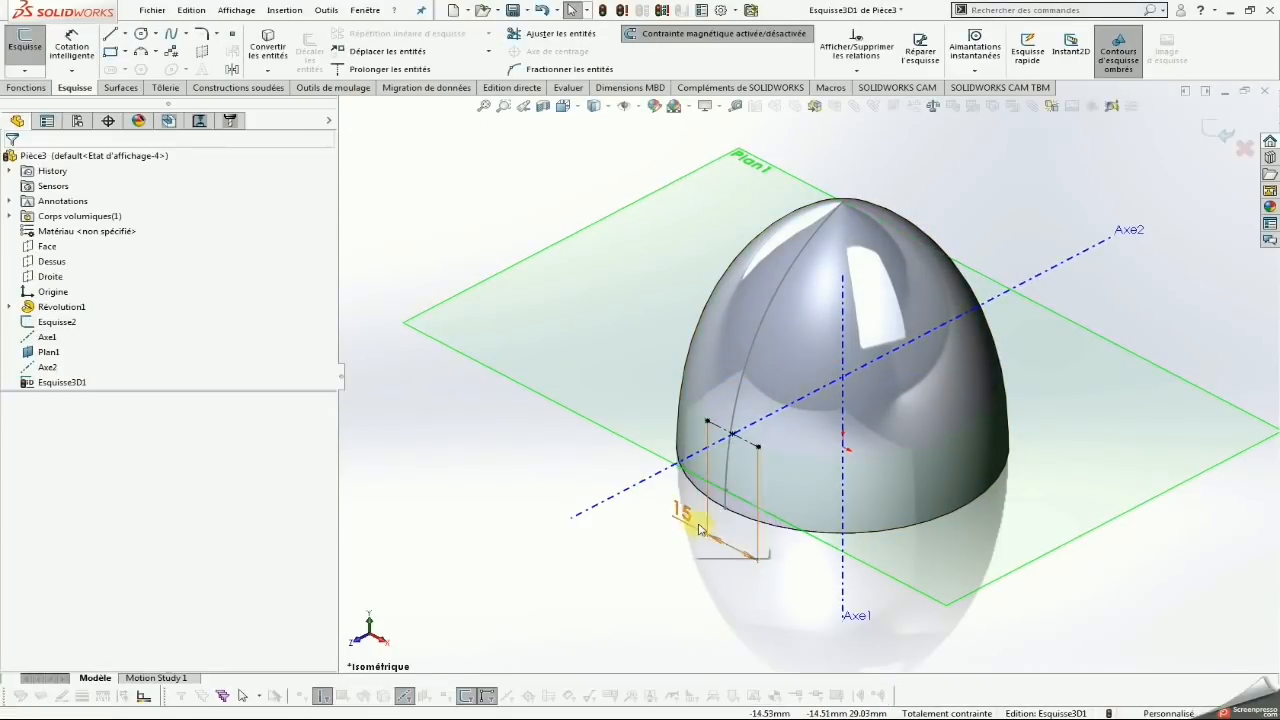
pyautogui.click(1218, 133)
pyautogui.click(537, 286)
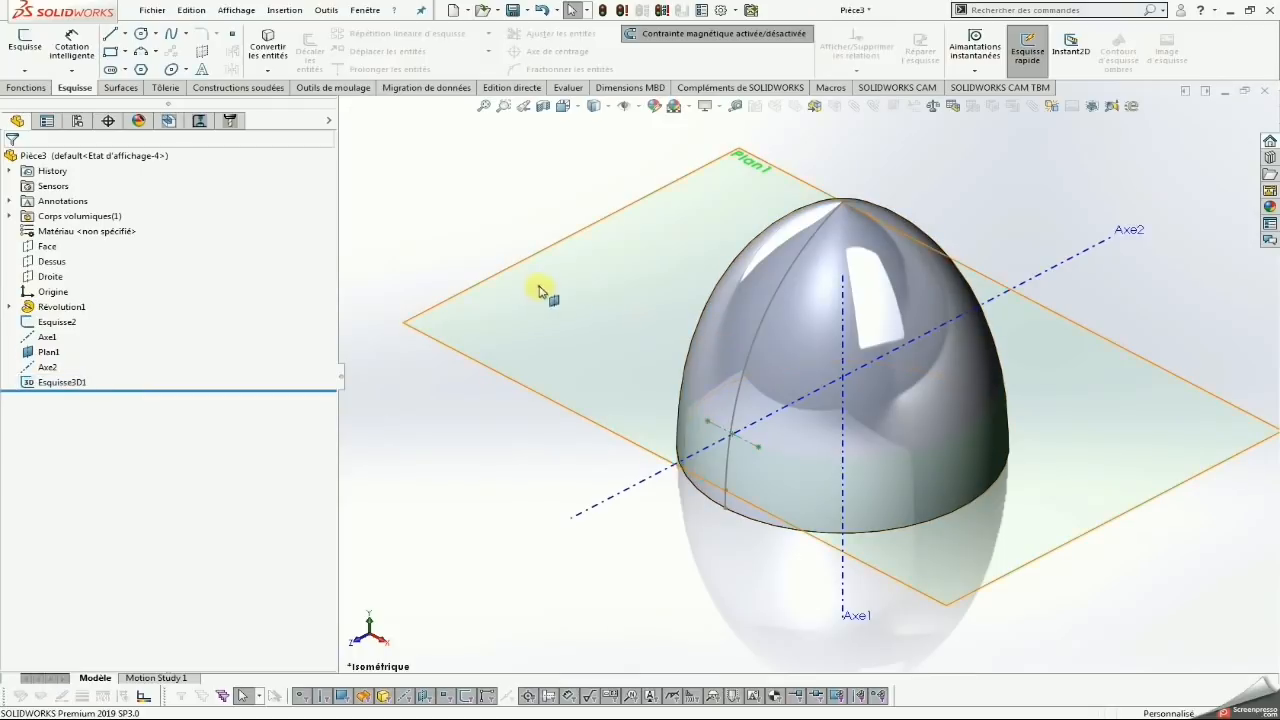
# Open a sketch on Plan1 and convert the 3D sketch's 15 mm construction line into it
pyautogui.click(25, 45)
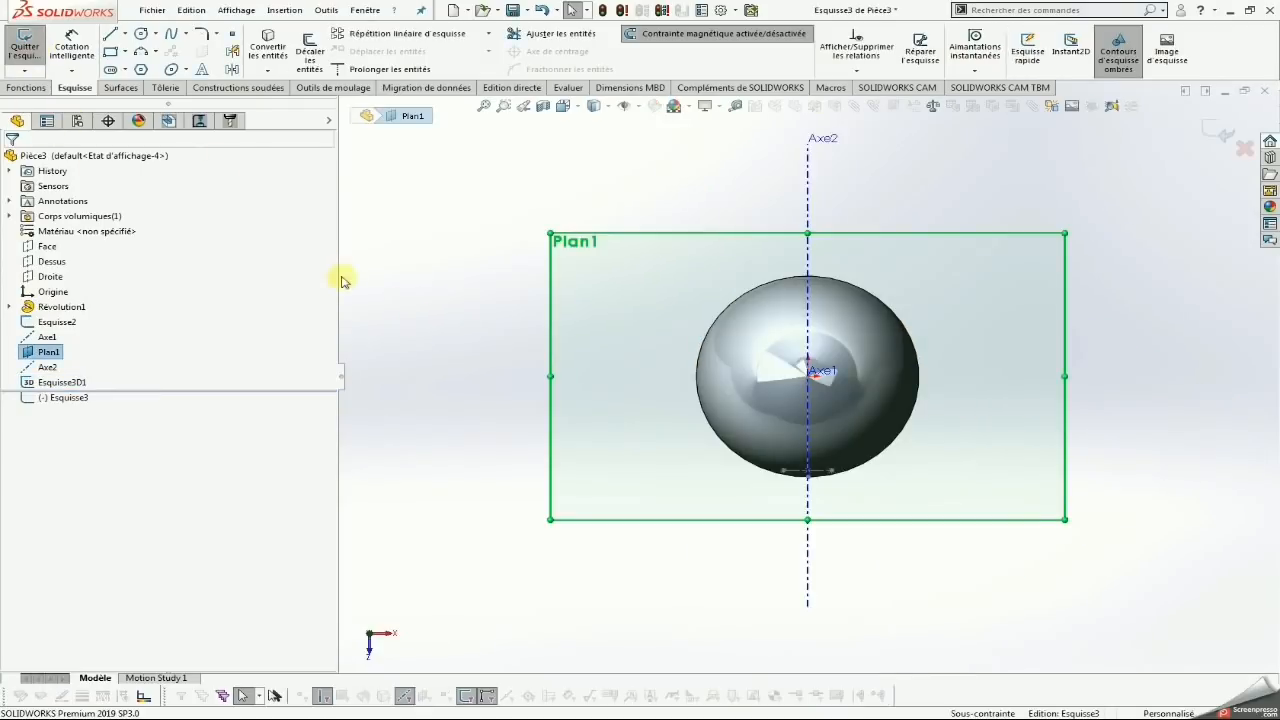
pyautogui.click(282, 42)
pyautogui.scroll(-3, 814, 500)
pyautogui.click(818, 447)
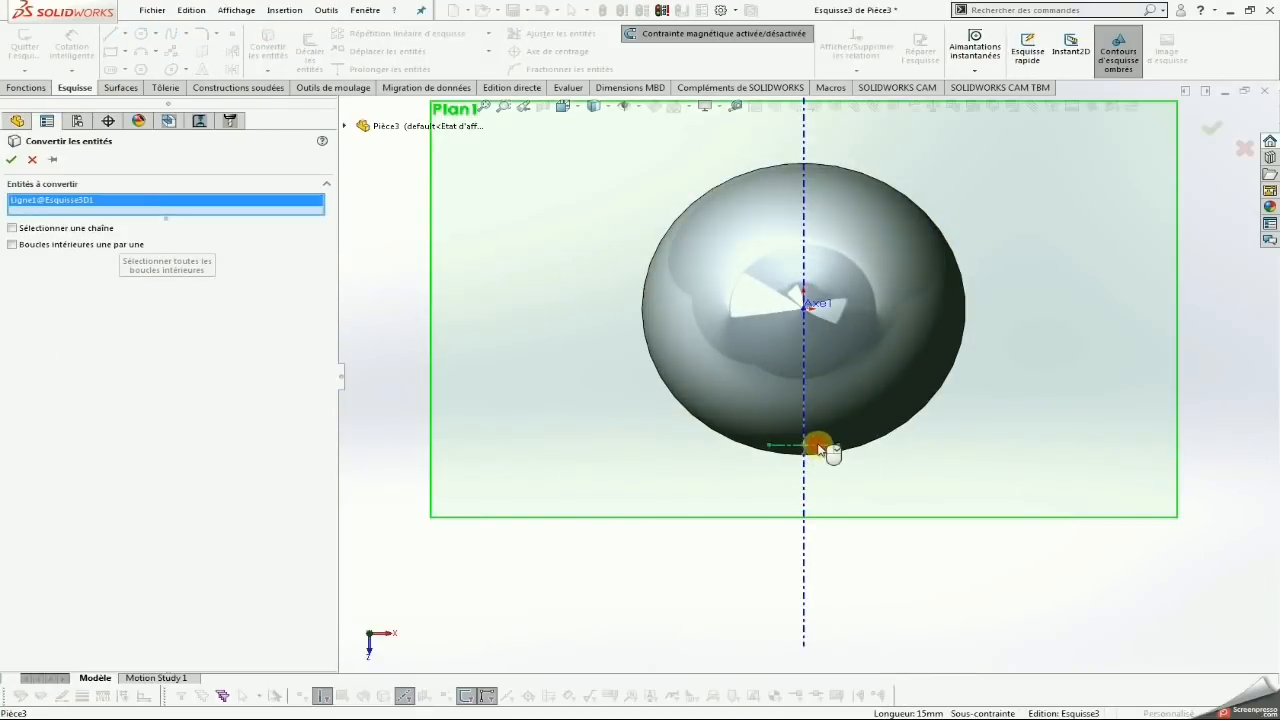
pyautogui.click(9, 161)
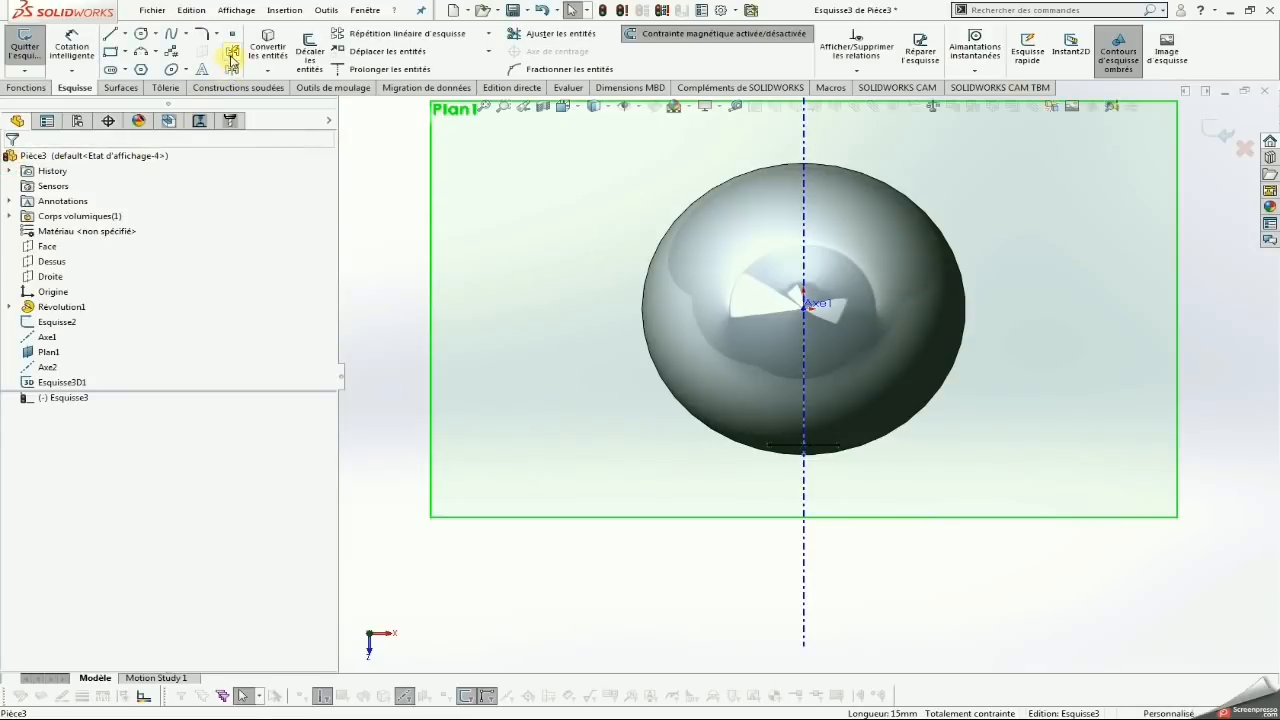
# Activate dynamic mirroring with the converted line as the mirror axis
pyautogui.click(232, 57)
pyautogui.click(817, 443)
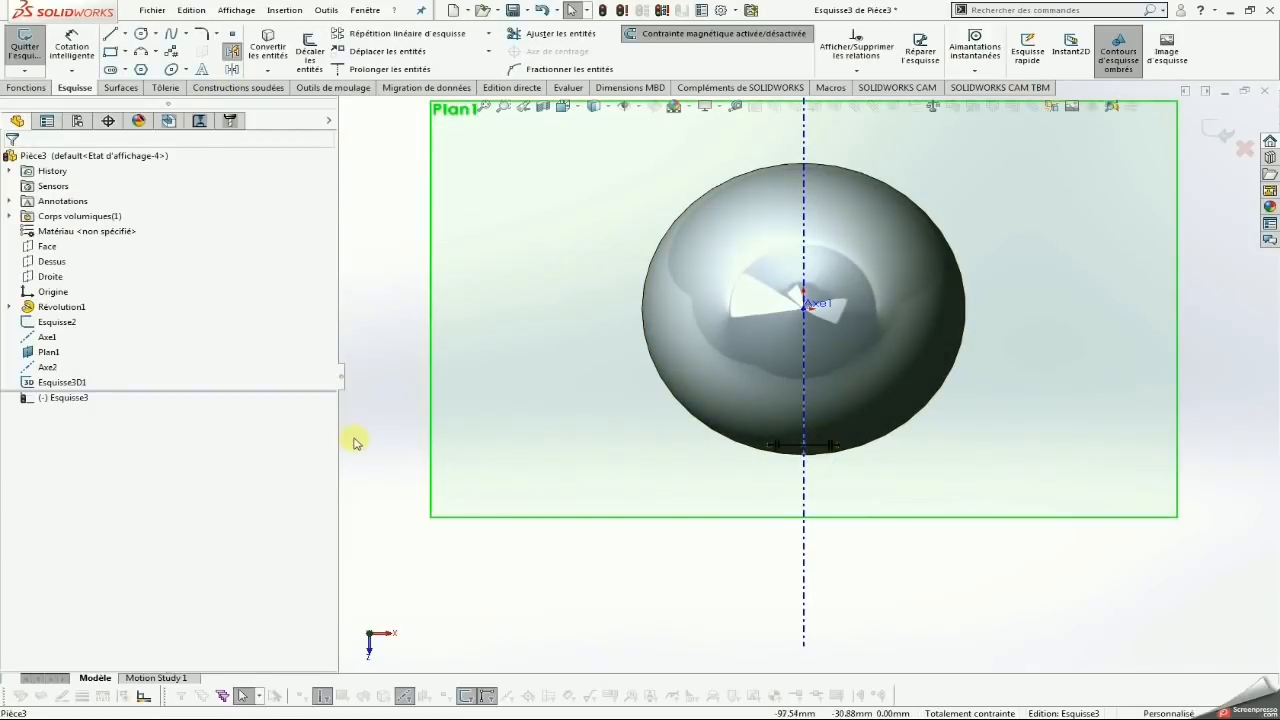
pyautogui.scroll(-5, 814, 466)
pyautogui.click(814, 383)
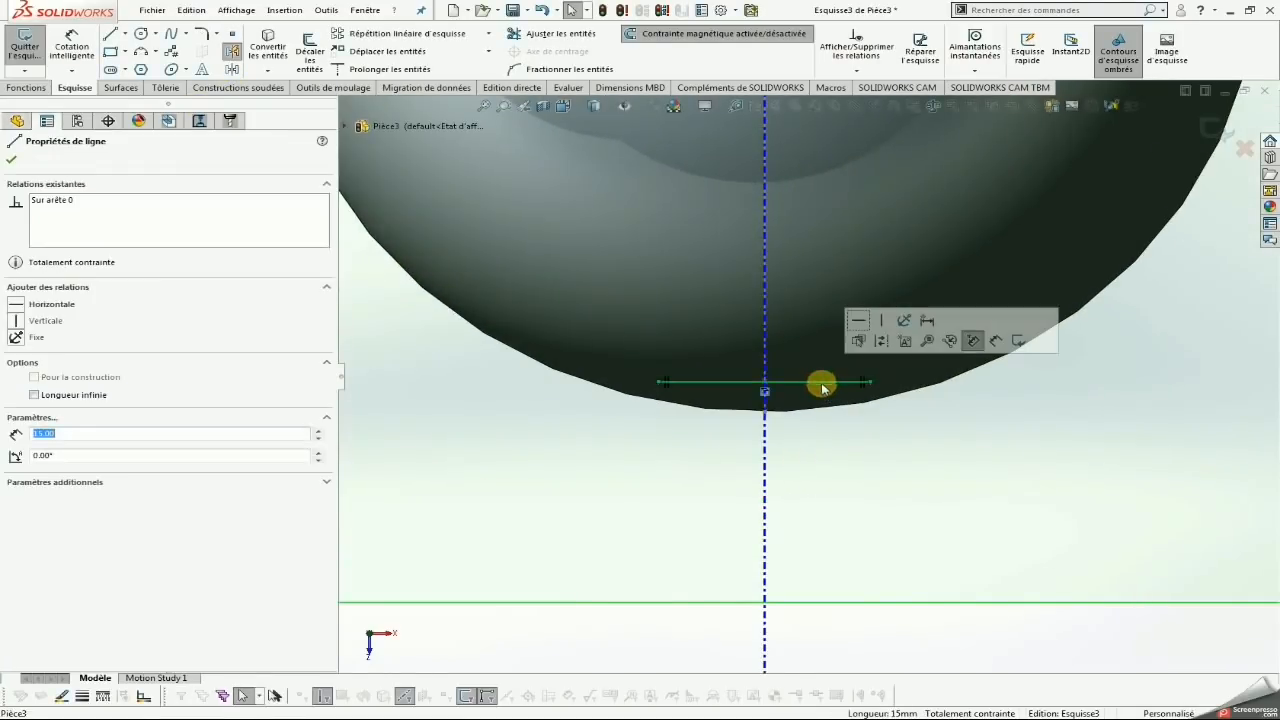
pyautogui.click(854, 449)
pyautogui.scroll(2, 820, 481)
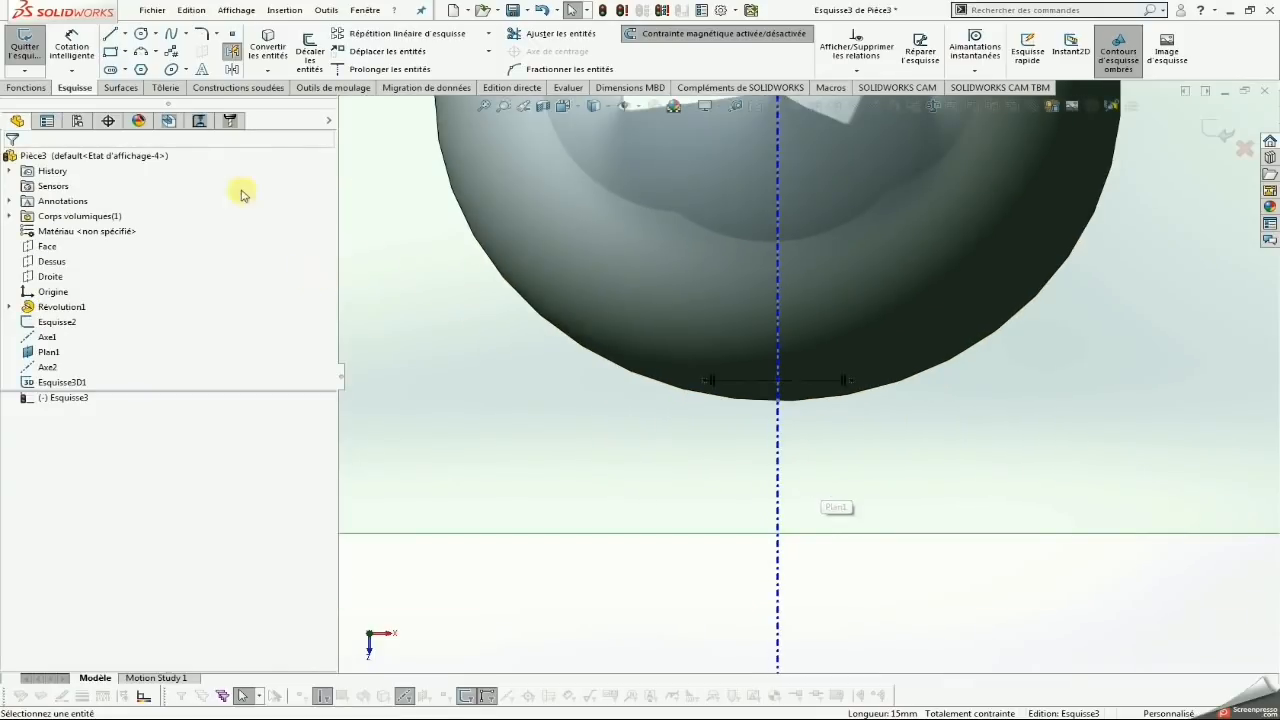
# Draw two lines from one end of the converted line to a point on Axe2 and on to its other end, mirrored into a diamond
pyautogui.click(111, 34)
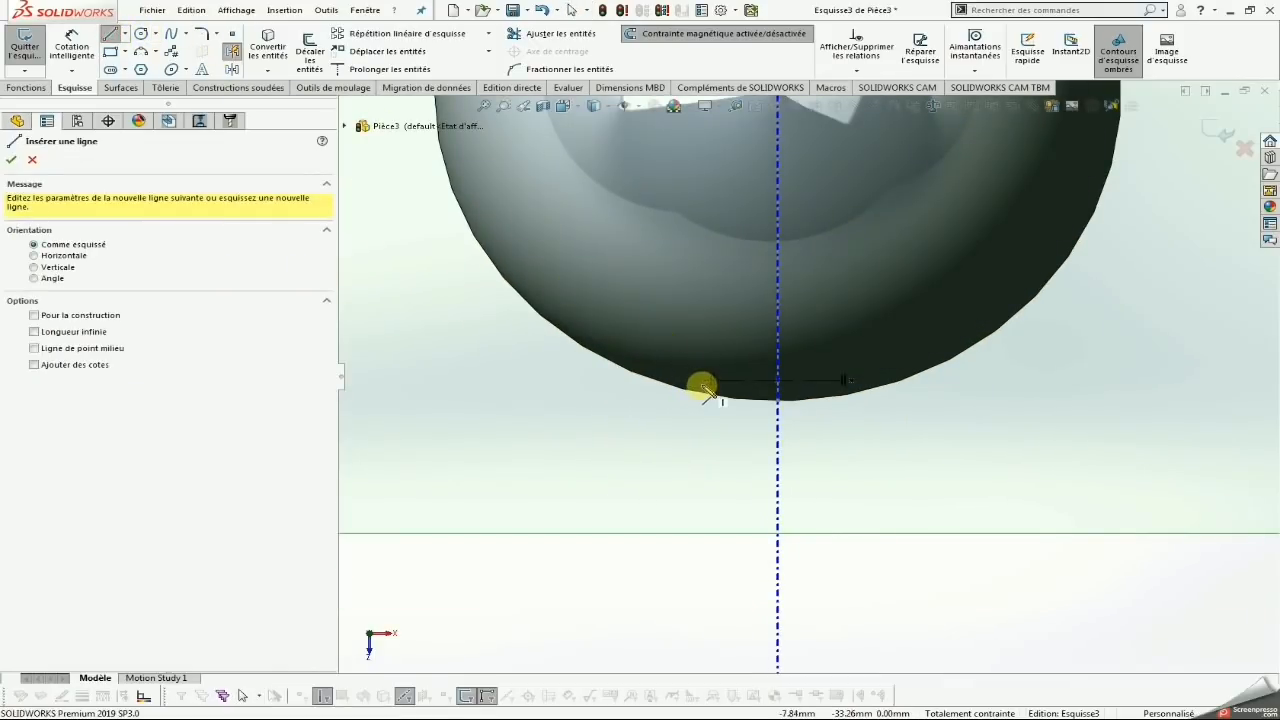
pyautogui.click(704, 381)
pyautogui.click(778, 340)
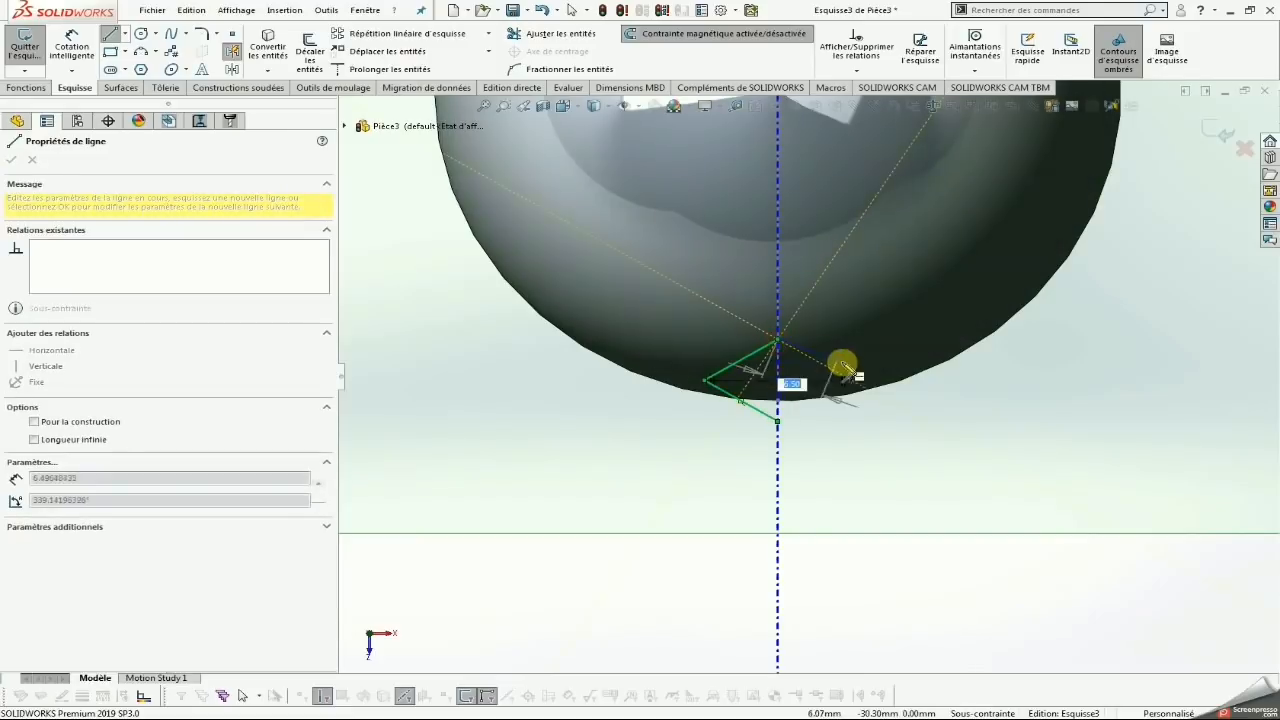
pyautogui.click(848, 380)
pyautogui.press('Escape')
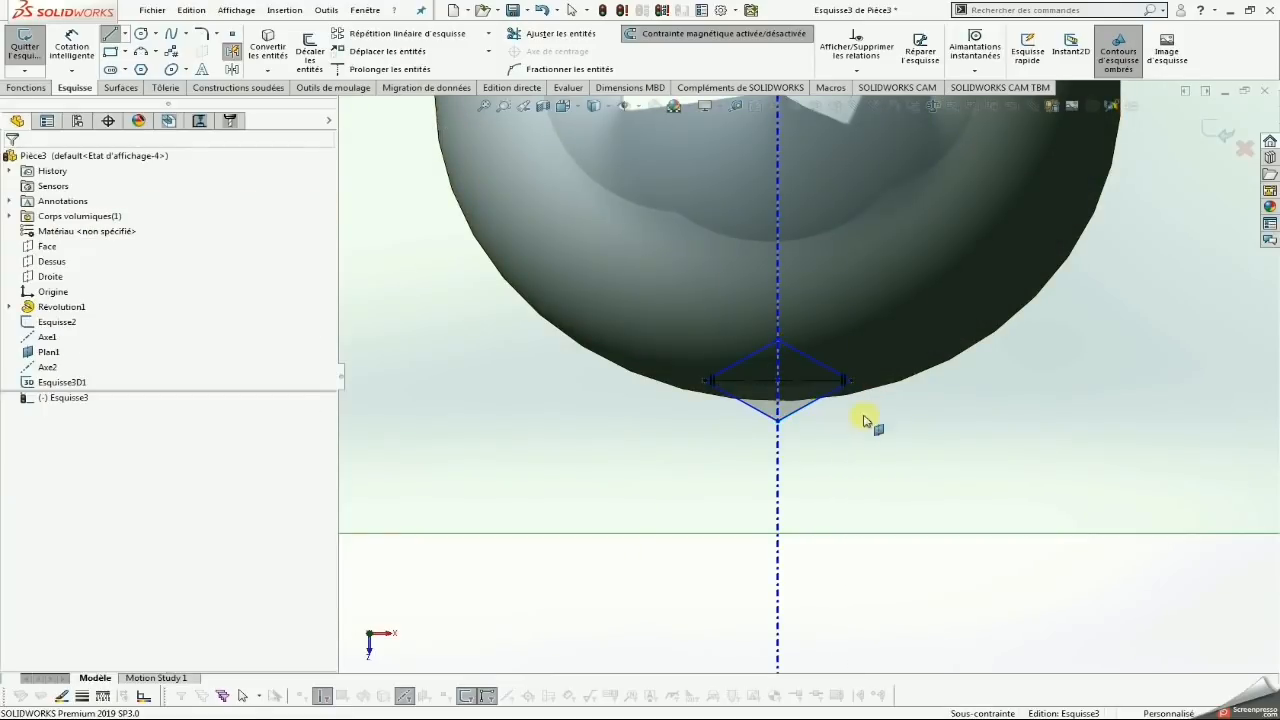
# Dimension the distance from the diamond's apex to the converted line at 5 mm and exit the sketch
pyautogui.click(88, 47)
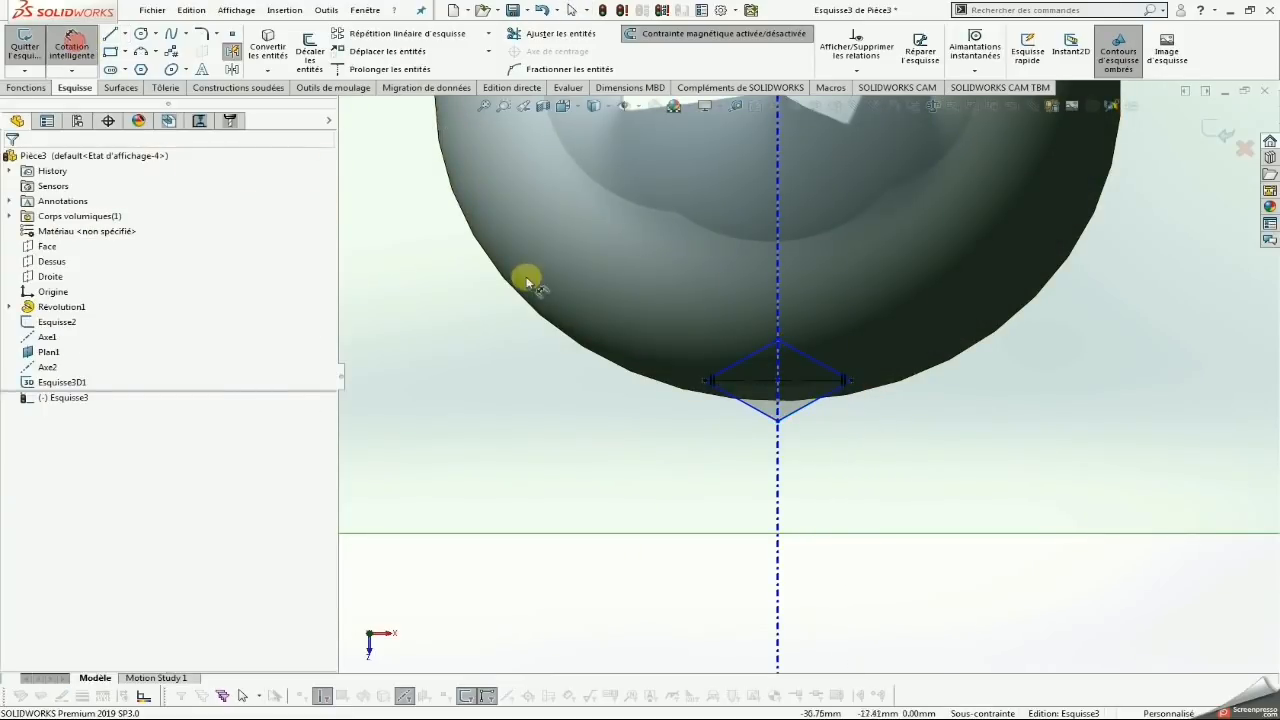
pyautogui.click(778, 341)
pyautogui.click(805, 382)
pyautogui.click(884, 358)
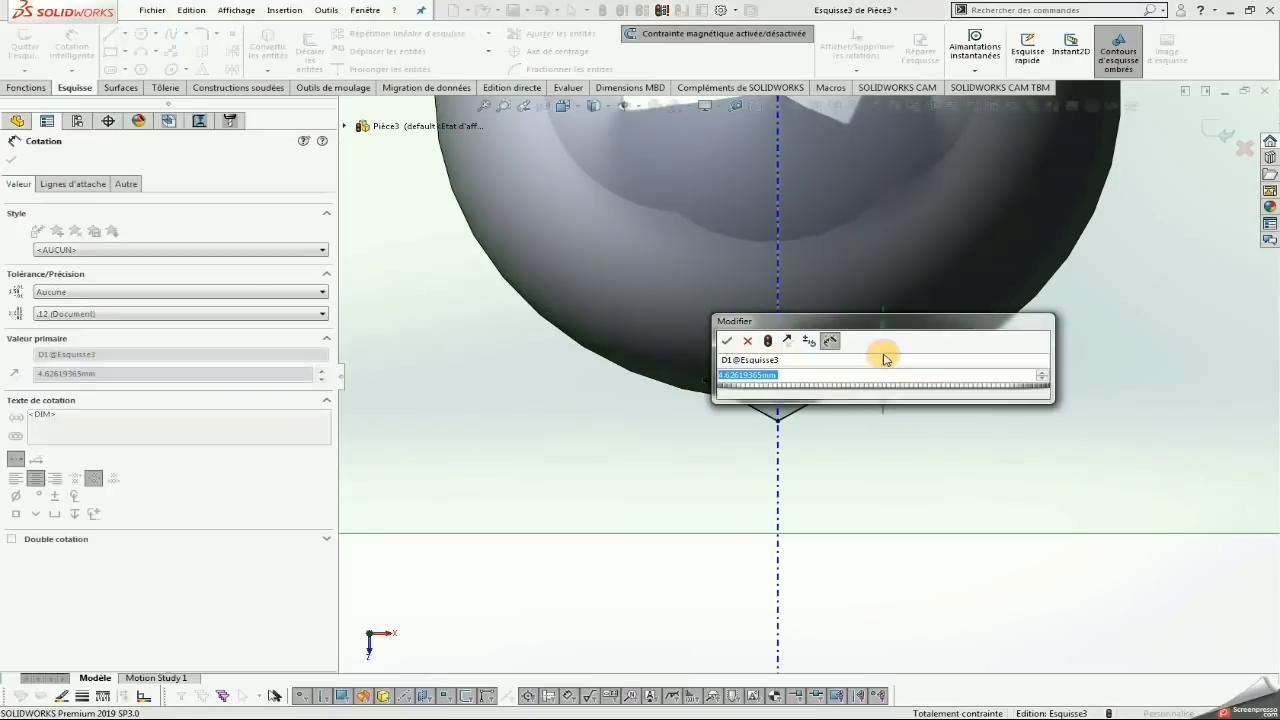
pyautogui.press('Return')
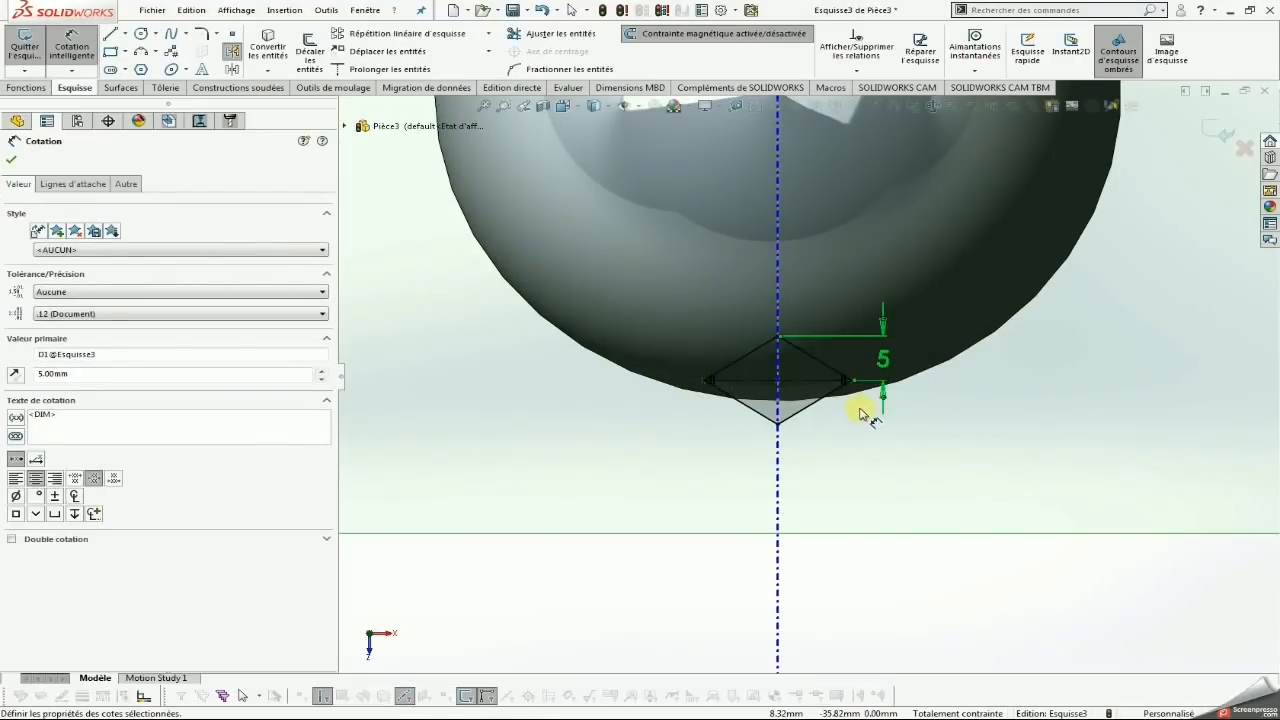
pyautogui.scroll(1, 837, 425)
pyautogui.press('Escape')
pyautogui.scroll(1, 872, 398)
pyautogui.moveTo(1120, 290); pyautogui.dragTo(1258, 182, button='middle')
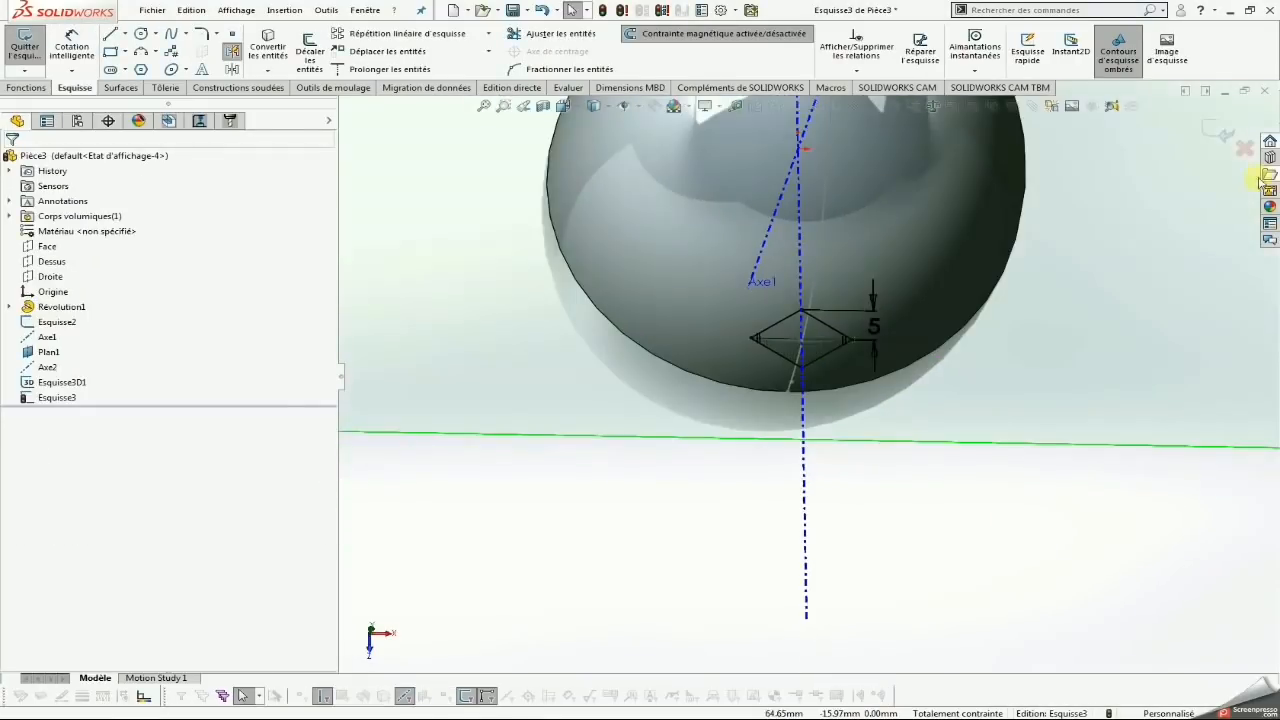
pyautogui.click(1221, 140)
# Start a new 3D sketch and draw a Spline on Surface from the diamond's outer corner to the lower point on the dome's curve
pyautogui.press('space')
pyautogui.click(528, 188)
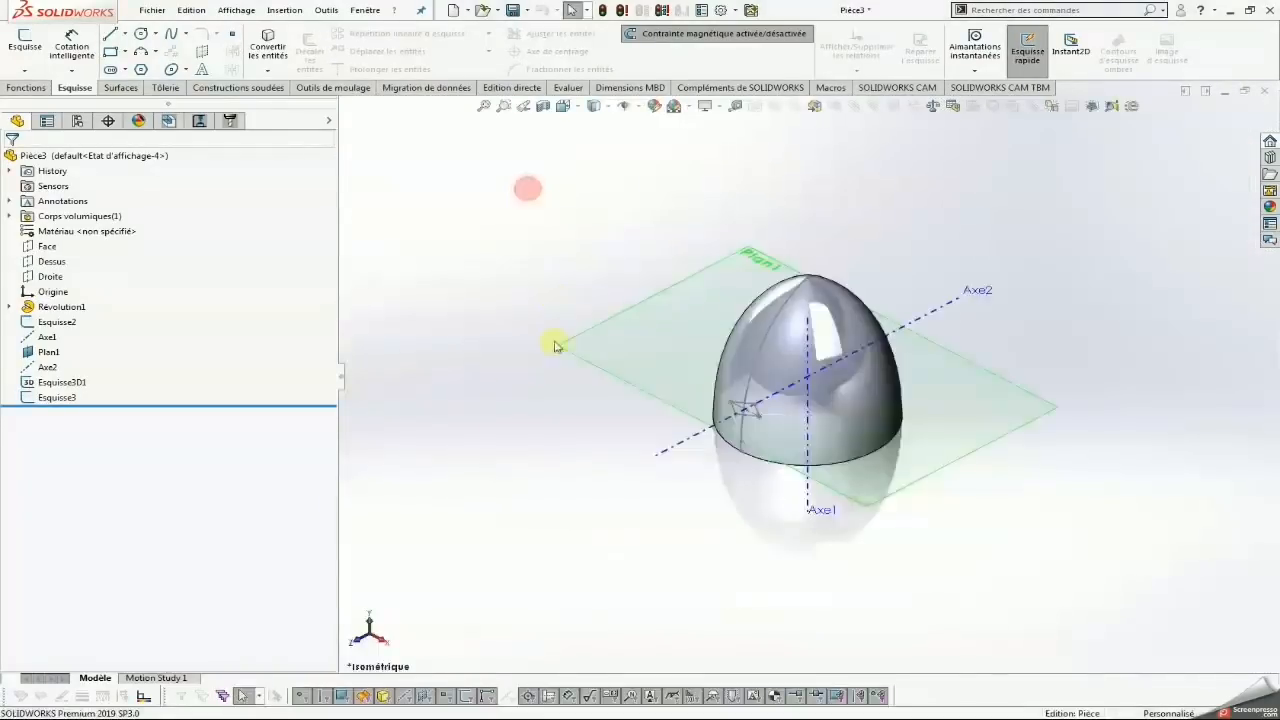
pyautogui.scroll(-5, 798, 410)
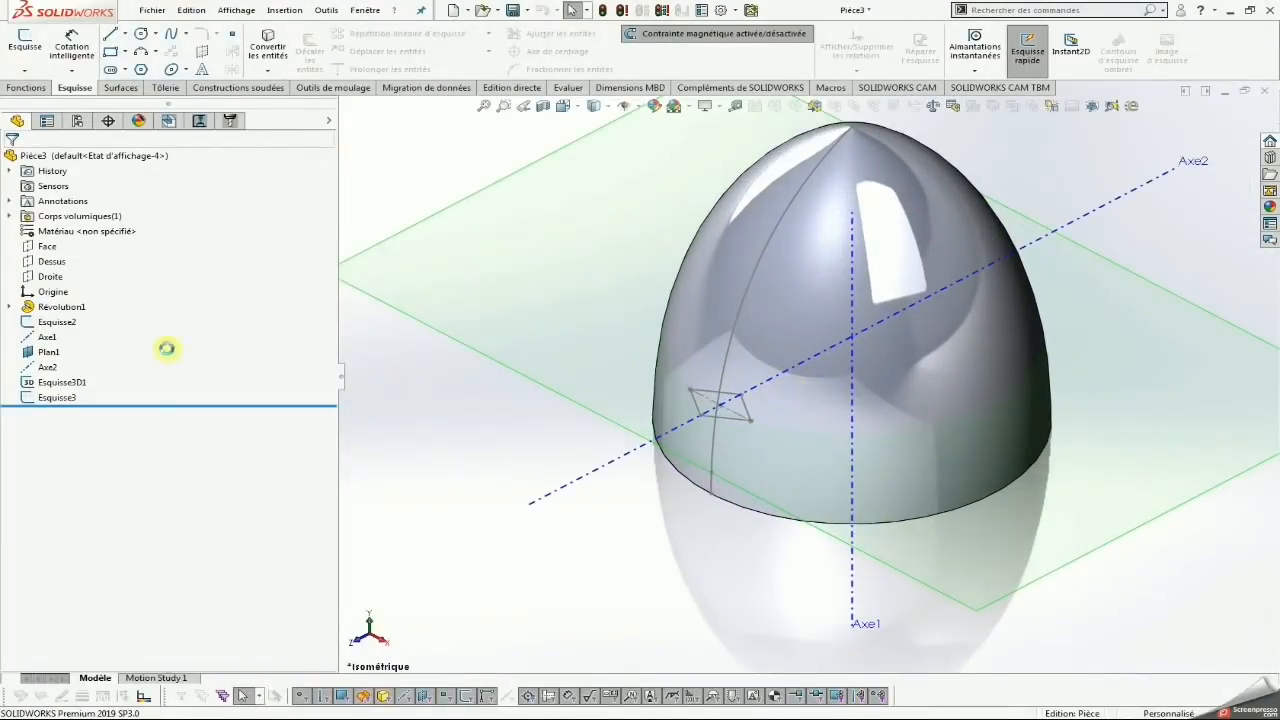
pyautogui.click(33, 76)
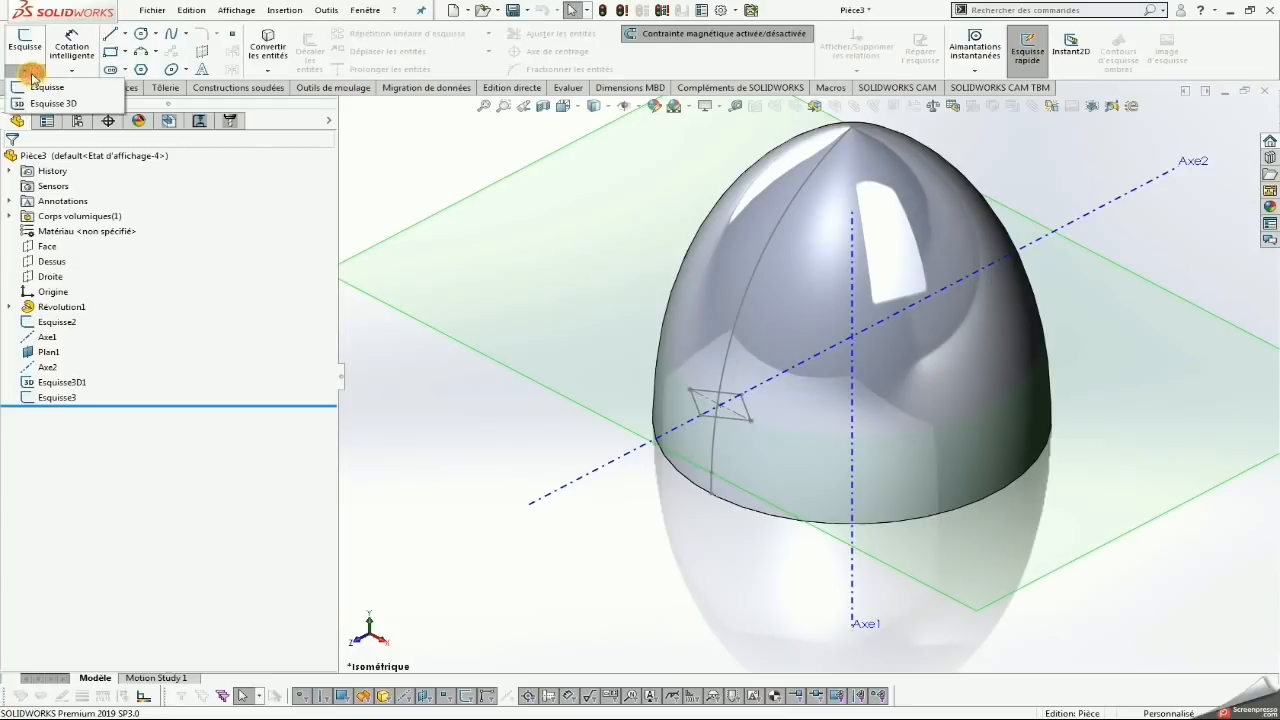
pyautogui.click(36, 102)
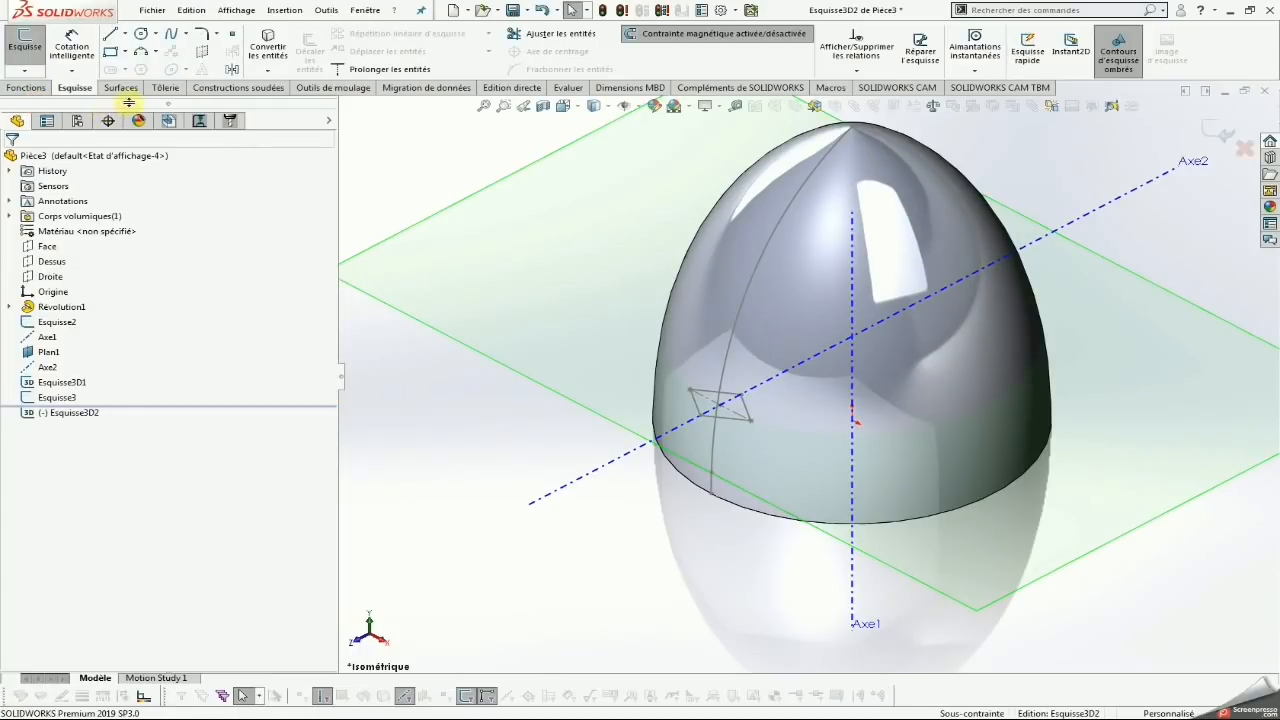
pyautogui.click(187, 36)
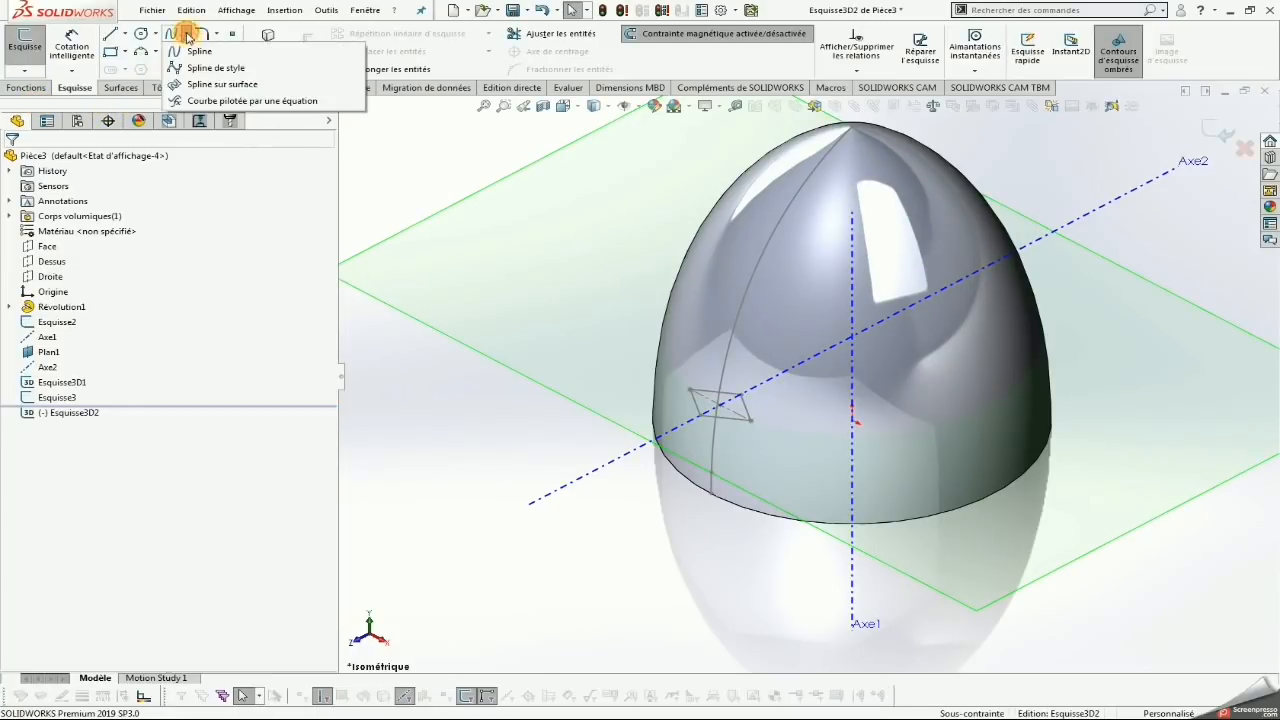
pyautogui.click(222, 86)
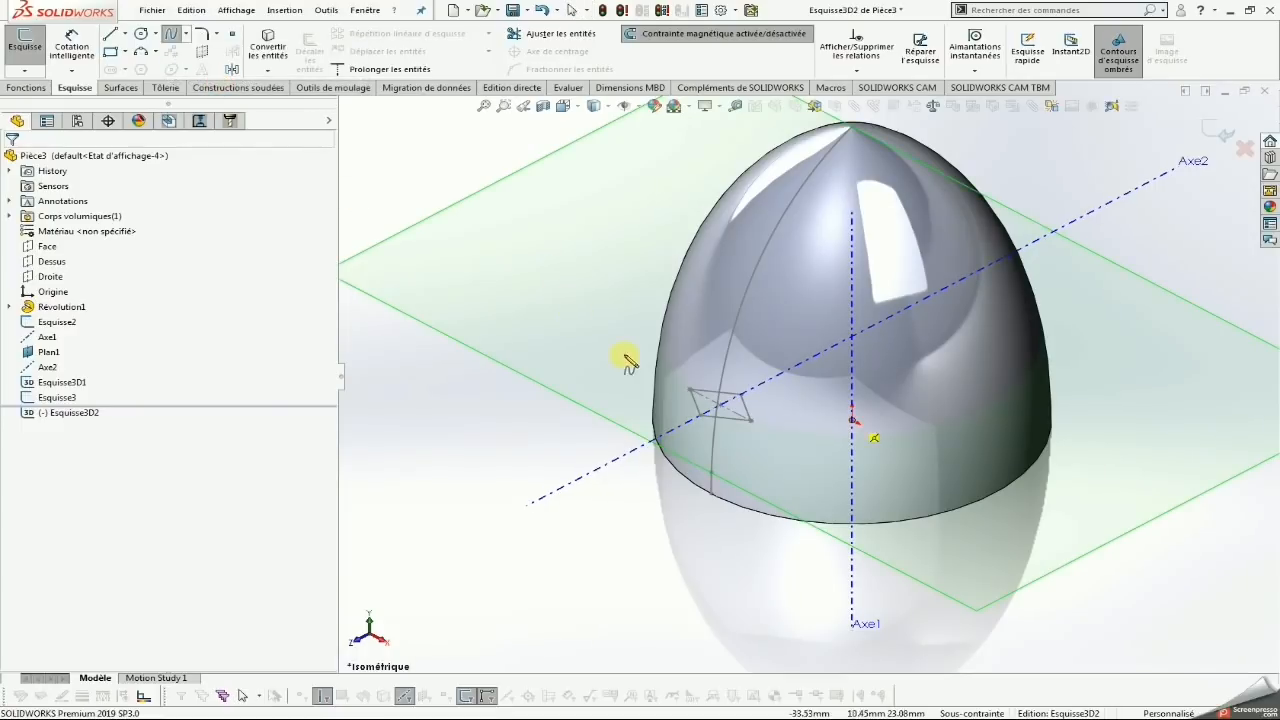
pyautogui.moveTo(766, 443)
pyautogui.mouseDown(button='middle')
pyautogui.moveTo(821, 348)
pyautogui.moveTo(766, 480)
pyautogui.mouseUp(button='middle')
pyautogui.scroll(-3, 640, 405)
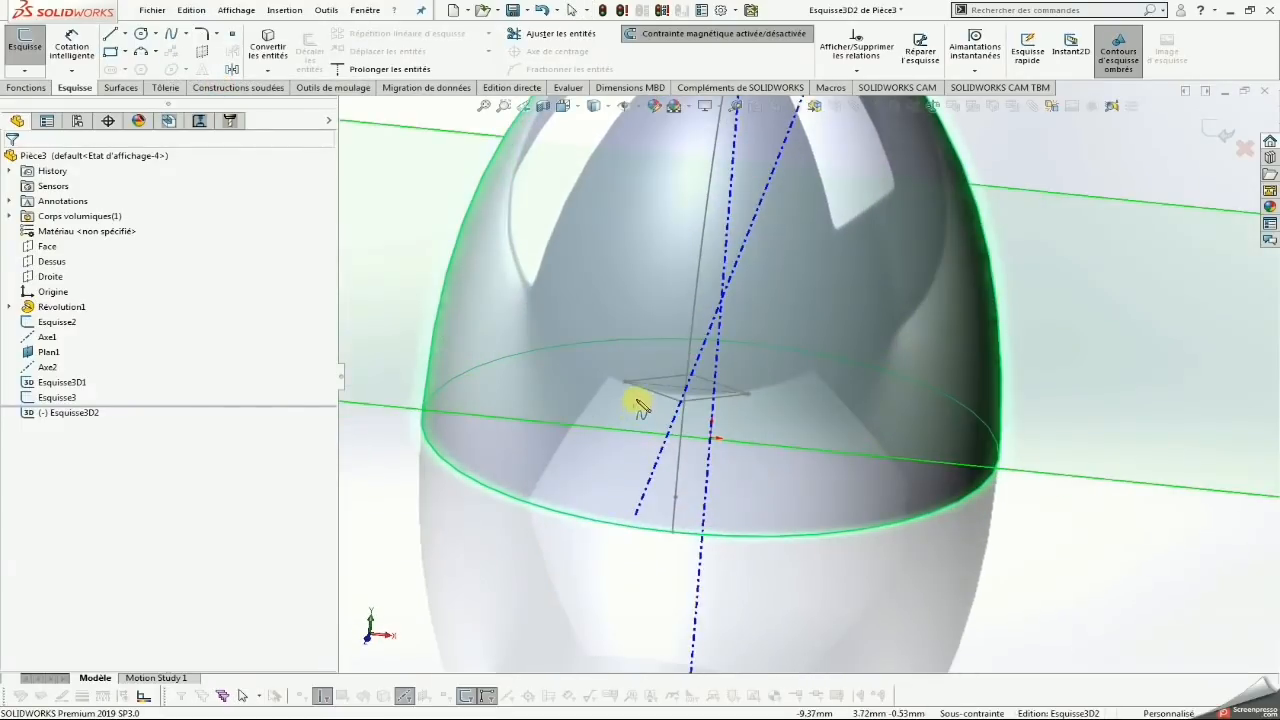
pyautogui.click(627, 385)
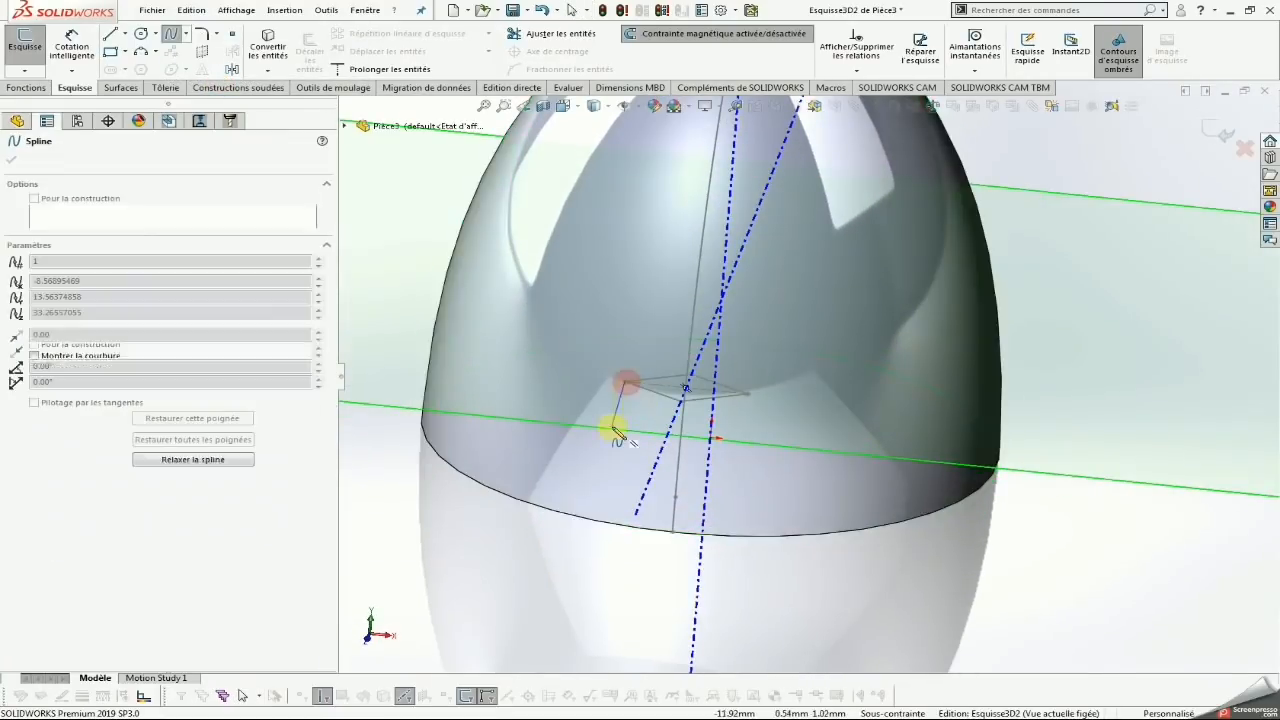
pyautogui.doubleClick(677, 500)
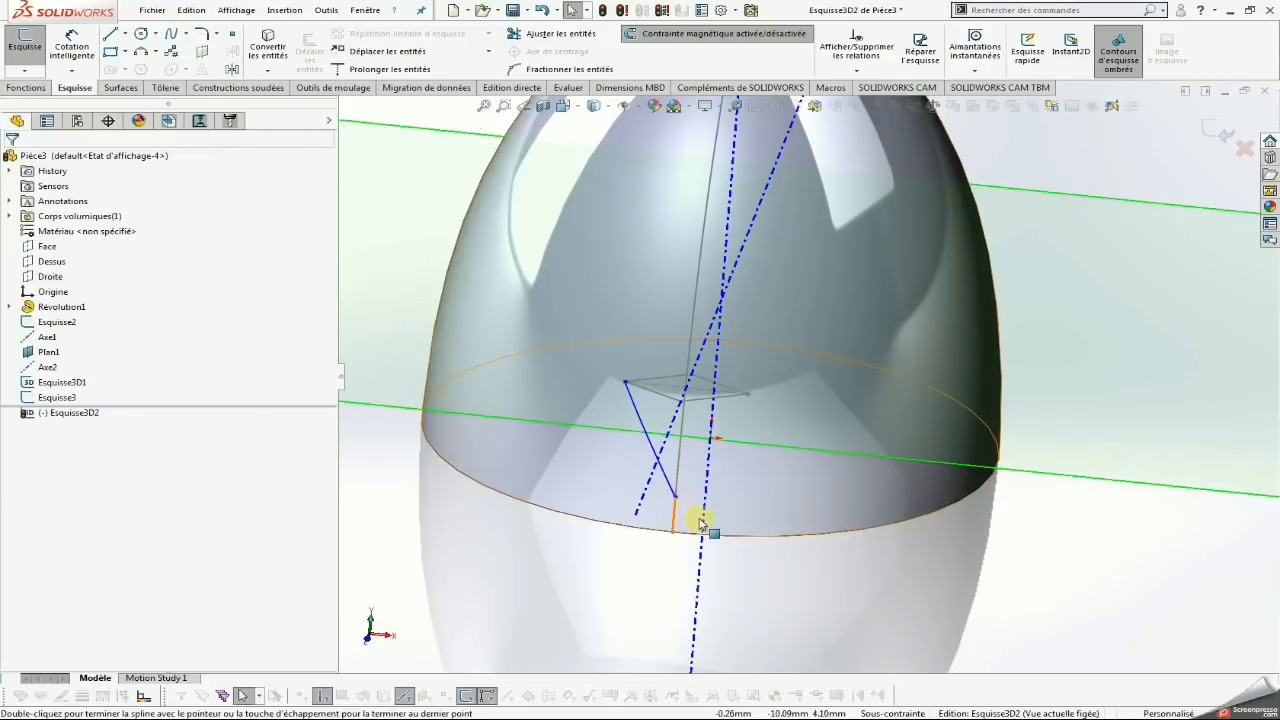
# Pull the tangent handles at both ends of the spline so that it bows outward
pyautogui.click(648, 425)
pyautogui.moveTo(646, 423); pyautogui.dragTo(612, 425)
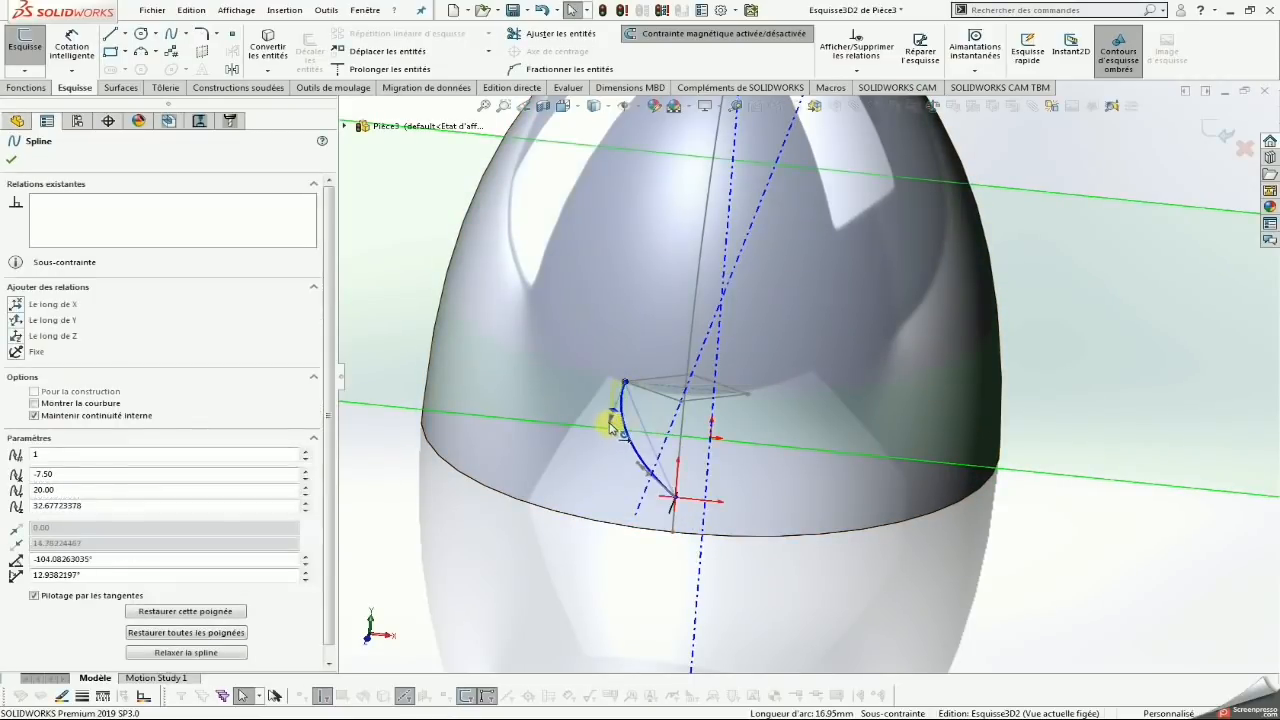
pyautogui.moveTo(646, 468); pyautogui.dragTo(633, 476)
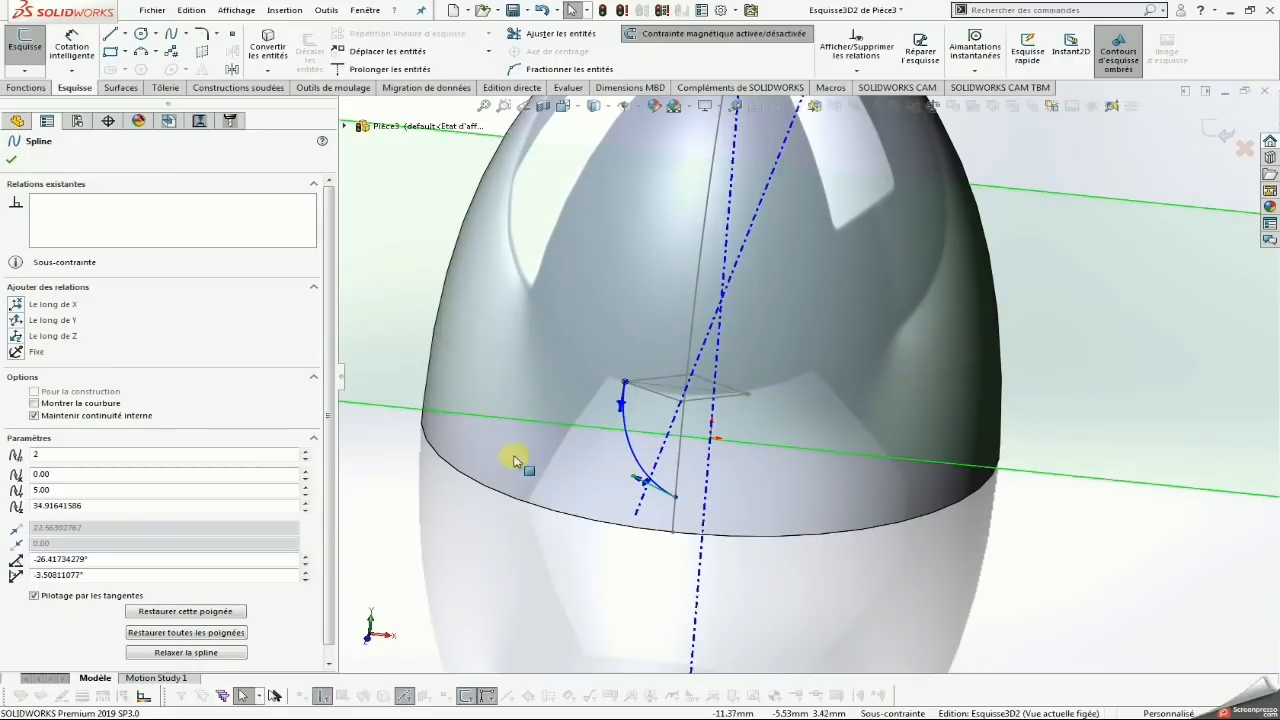
pyautogui.click(78, 67)
pyautogui.scroll(-3, 600, 500)
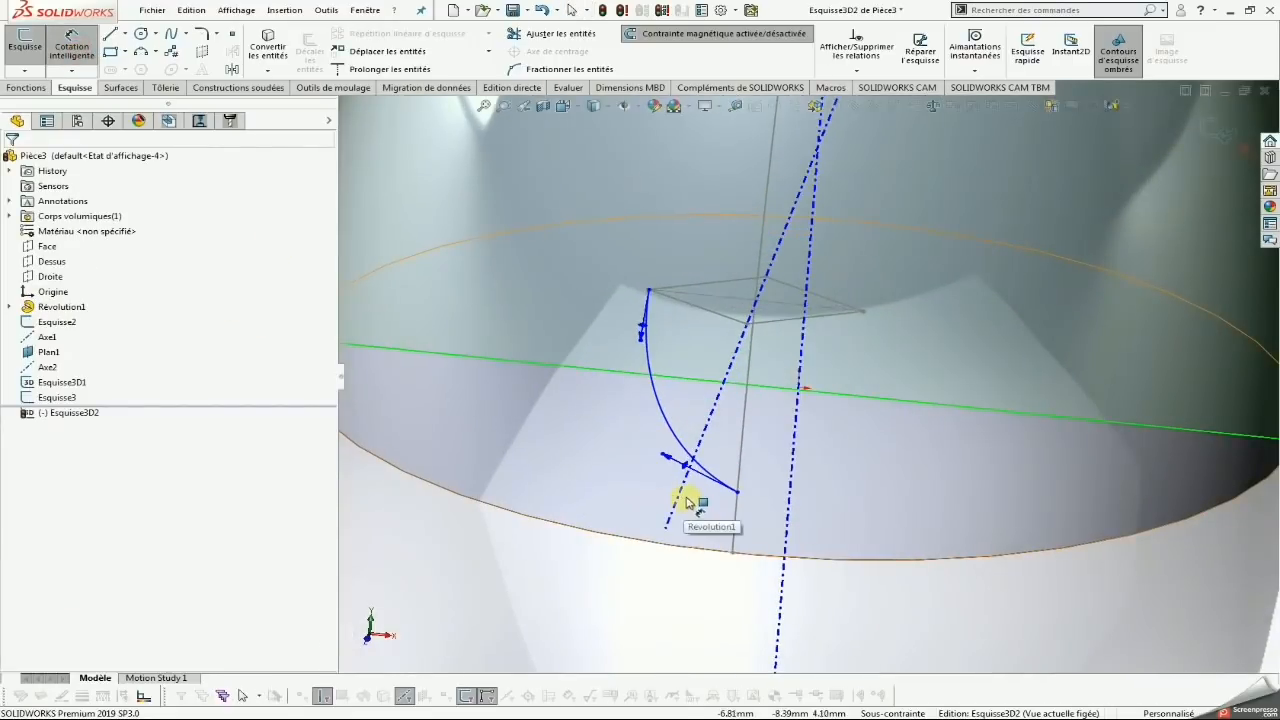
pyautogui.press('Escape')
# Constrain the spline's lower tangent handle along X and its upper tangent handle along Y
pyautogui.click(696, 477)
pyautogui.click(684, 469)
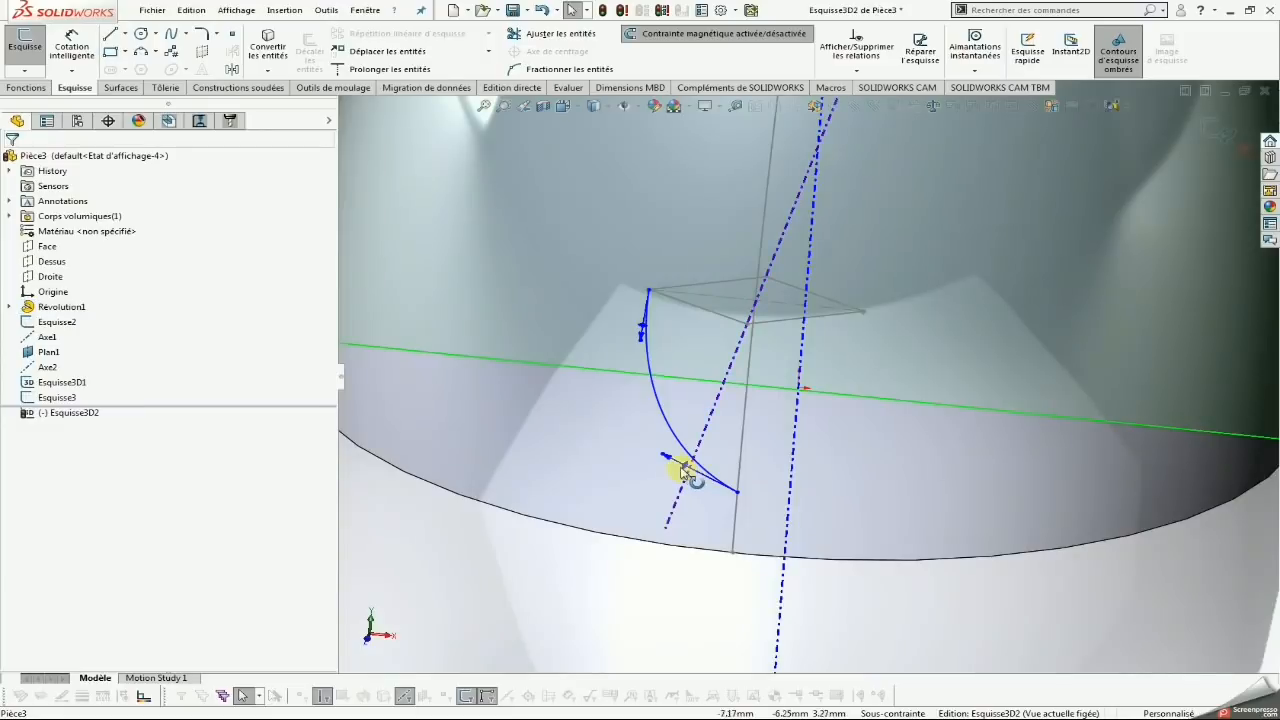
pyautogui.click(666, 462)
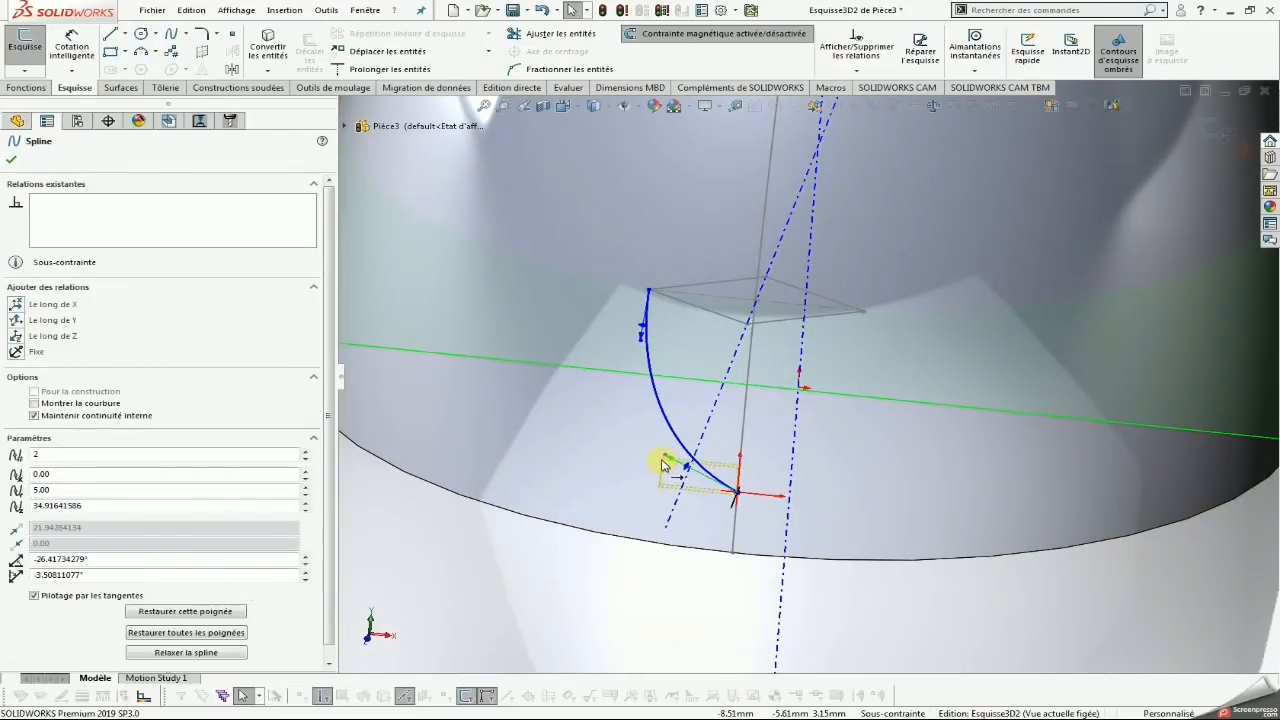
pyautogui.click(16, 304)
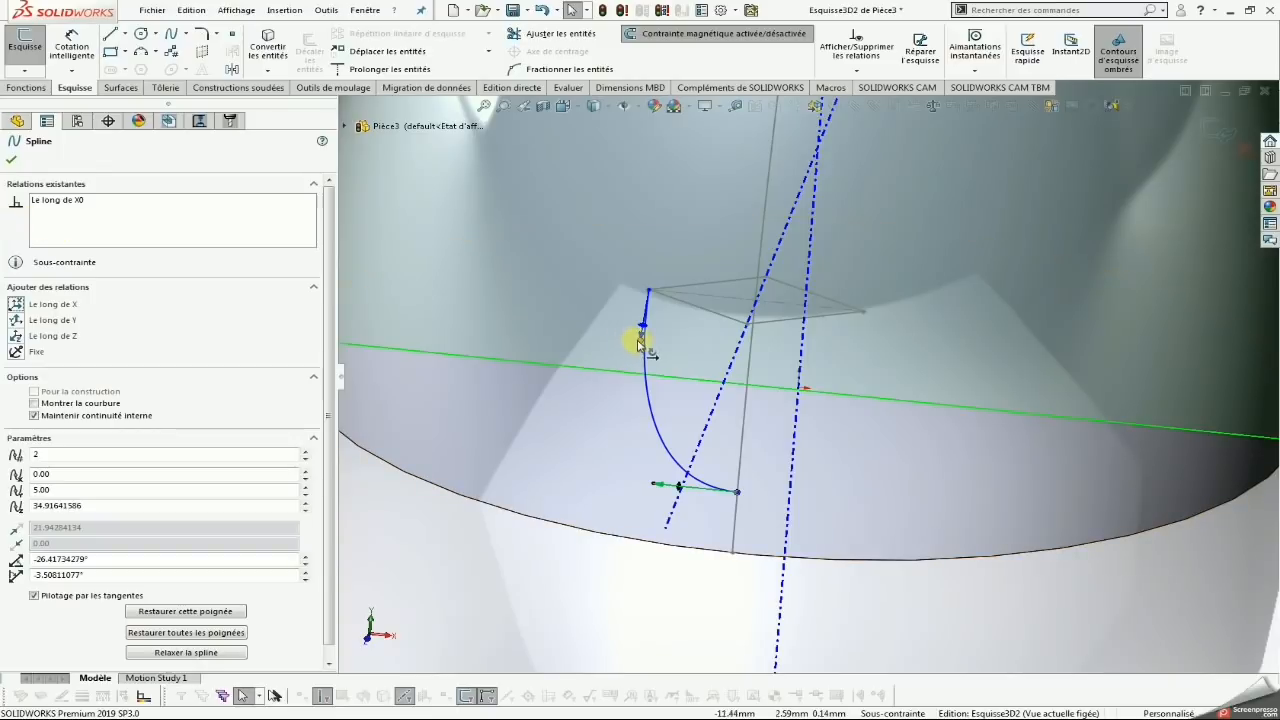
pyautogui.moveTo(634, 343); pyautogui.dragTo(640, 342)
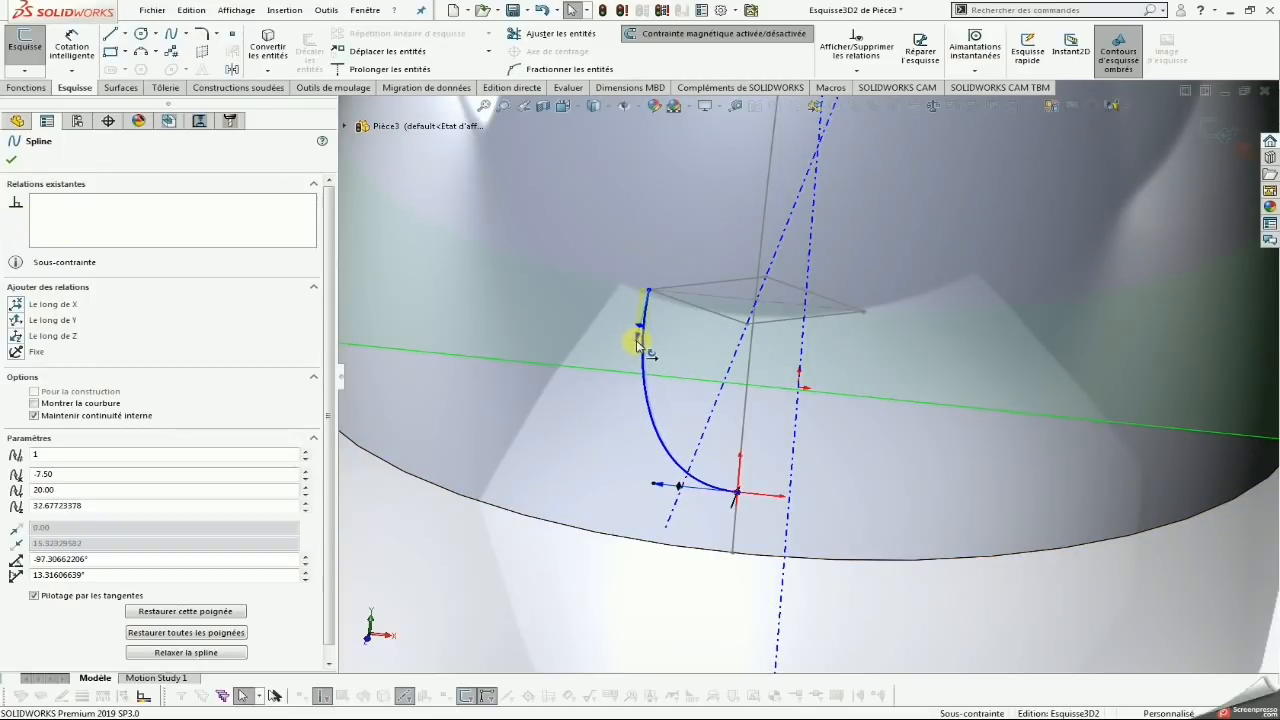
pyautogui.click(16, 320)
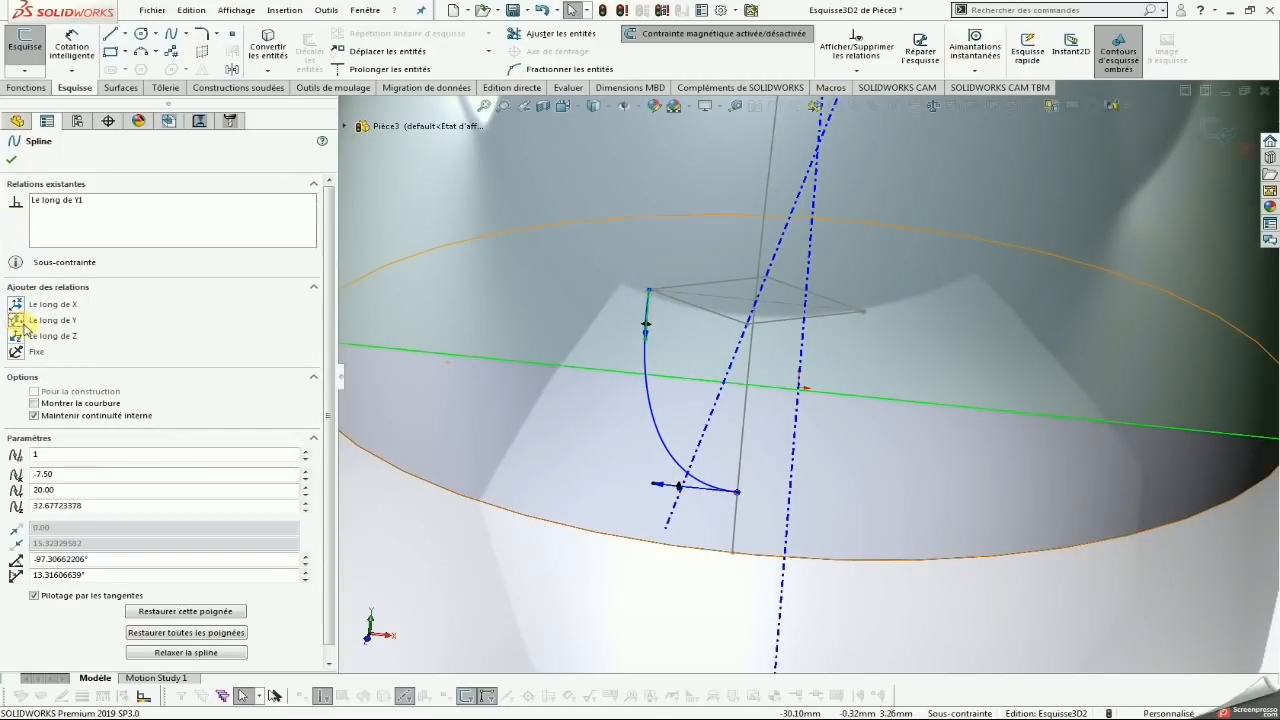
# Dimension the spline's lower tangent handle at 20 mm
pyautogui.click(72, 48)
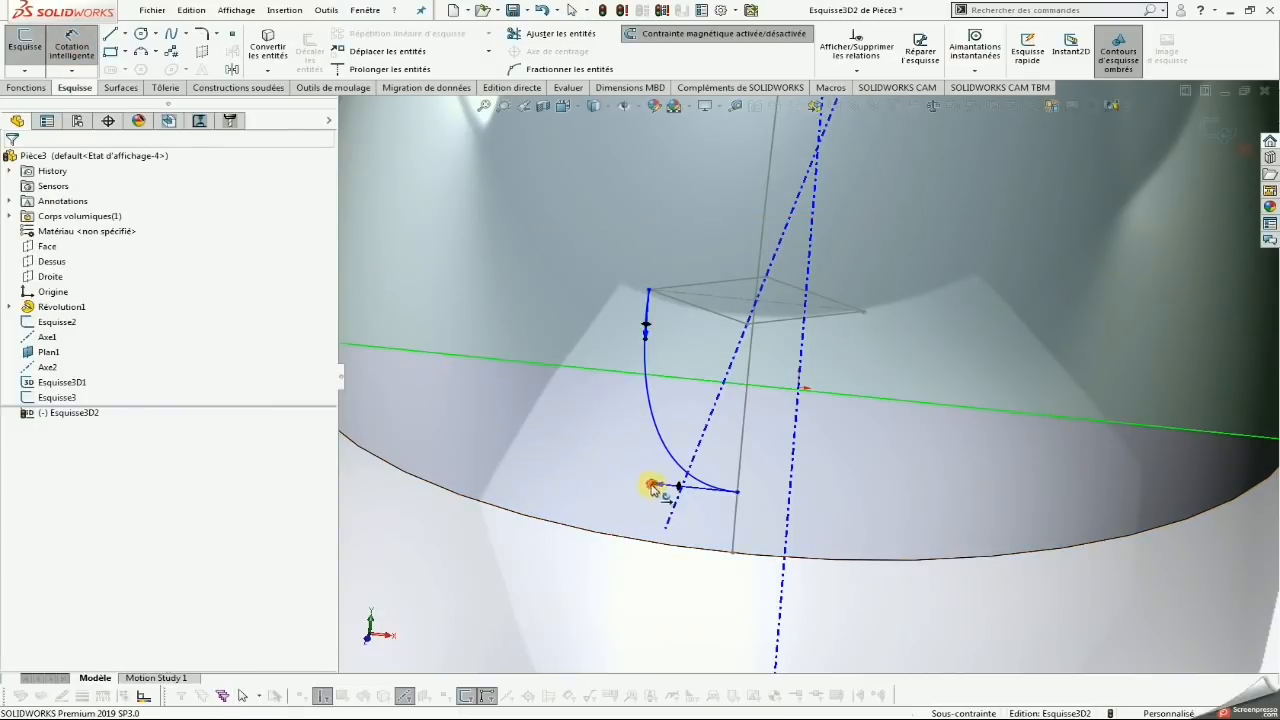
pyautogui.click(657, 485)
pyautogui.click(572, 572)
pyautogui.write('20')
pyautogui.press('Return')
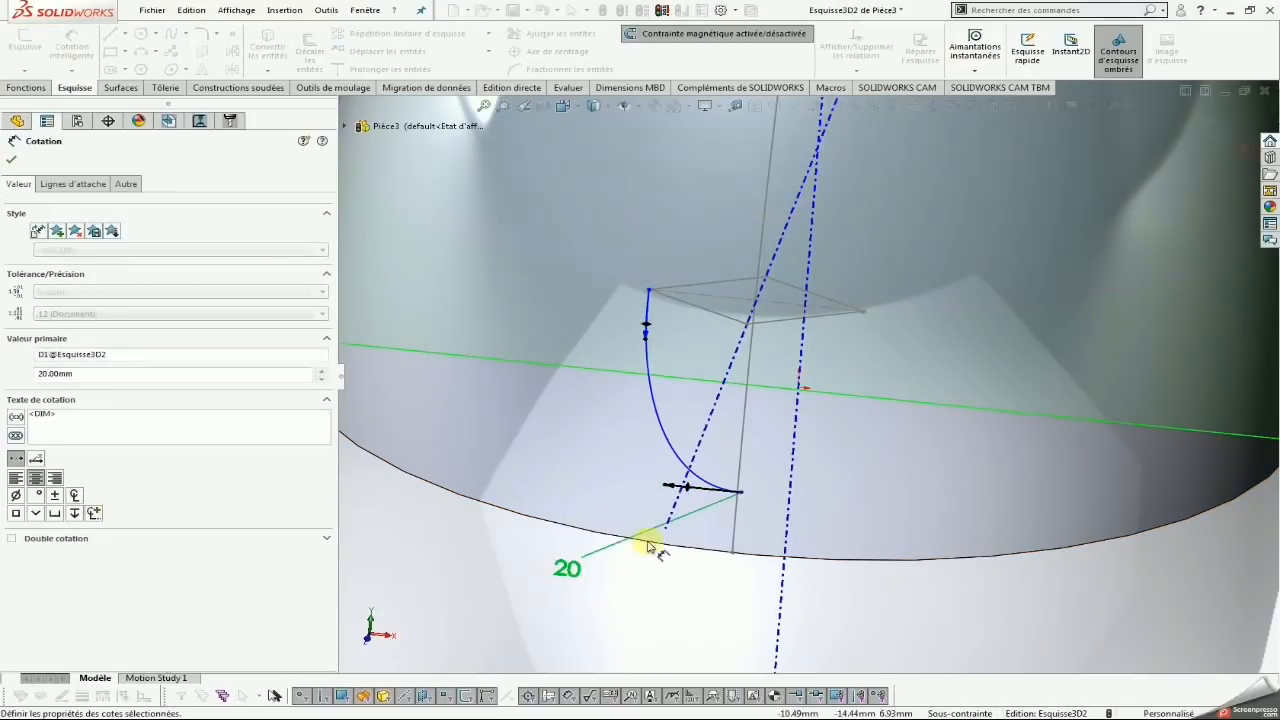
# Dimension the spline's upper tangent handle at 15 mm
pyautogui.click(645, 345)
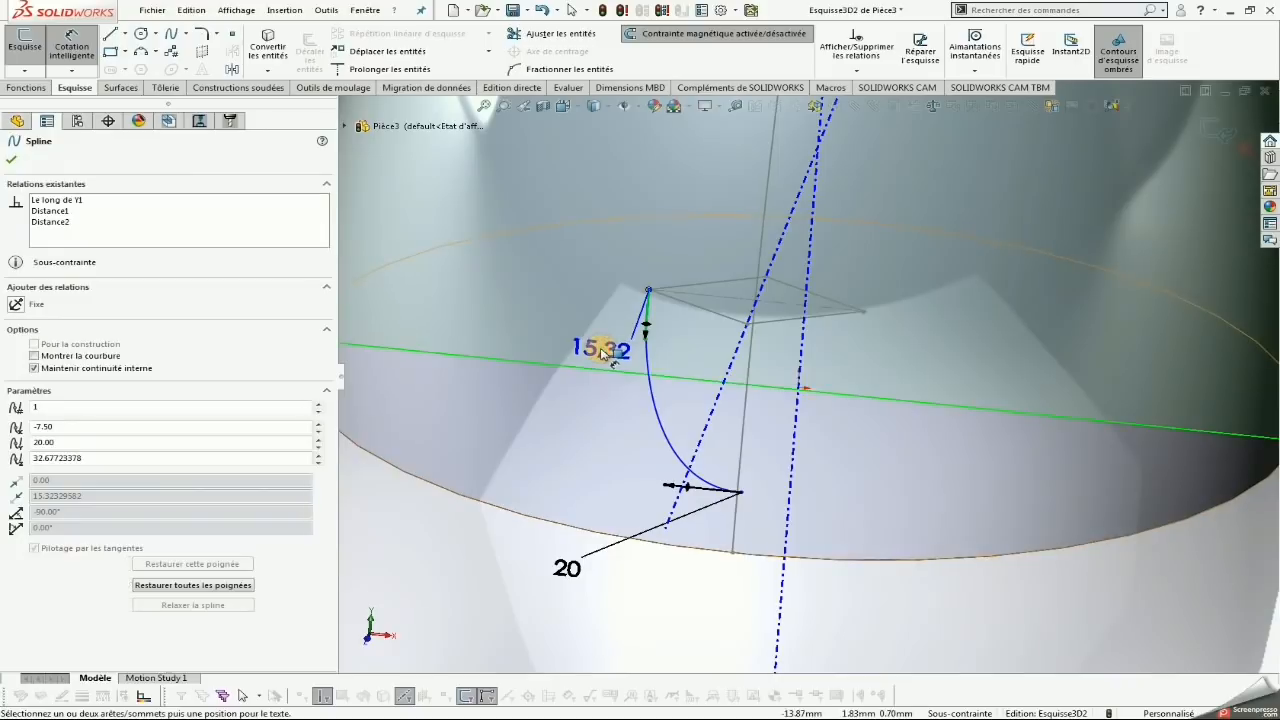
pyautogui.click(455, 568)
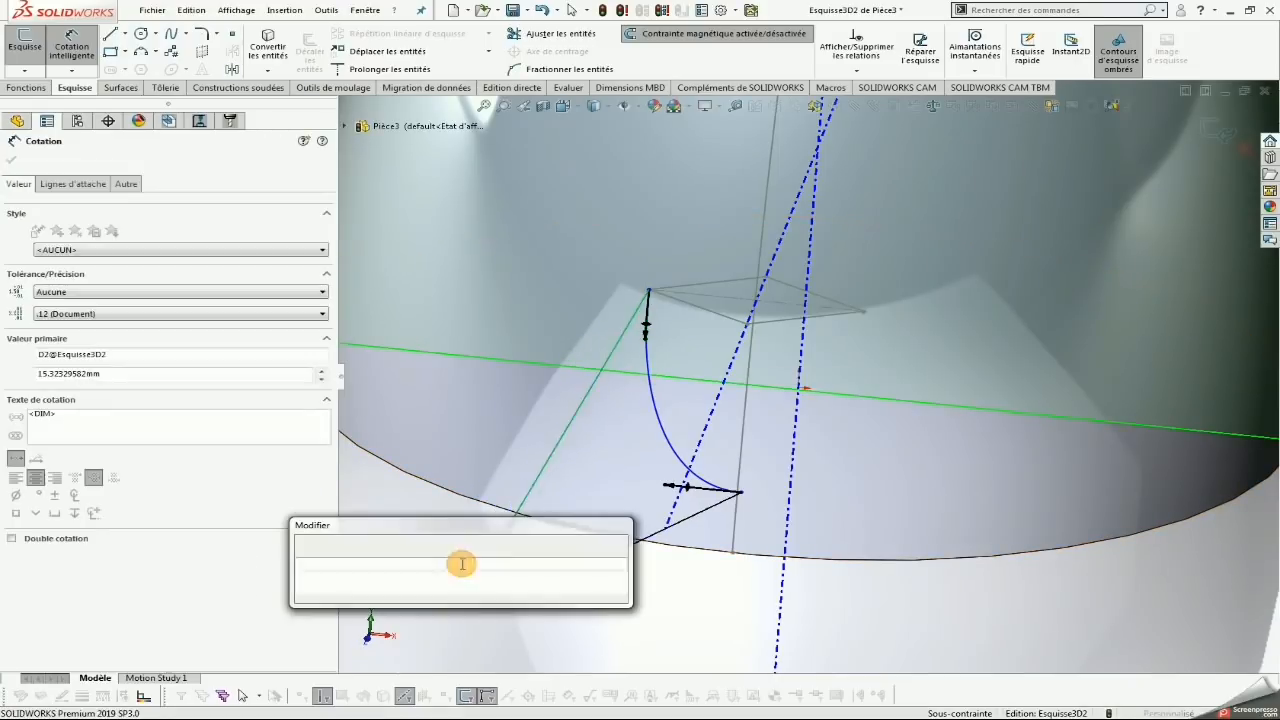
pyautogui.write('15')
pyautogui.press('Return')
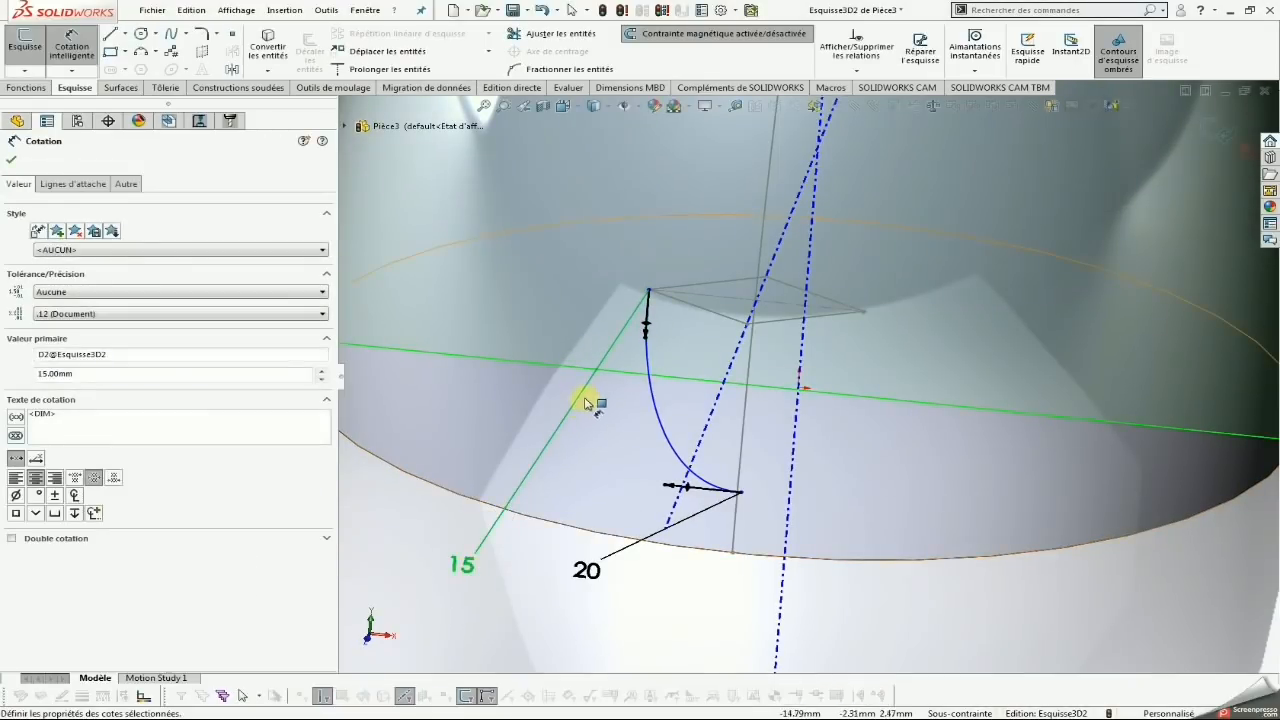
# Make the spline's upper end point coincident with the left corner of the diamond sketch
pyautogui.press('Escape')
pyautogui.moveTo(648, 291); pyautogui.dragTo(640, 306)
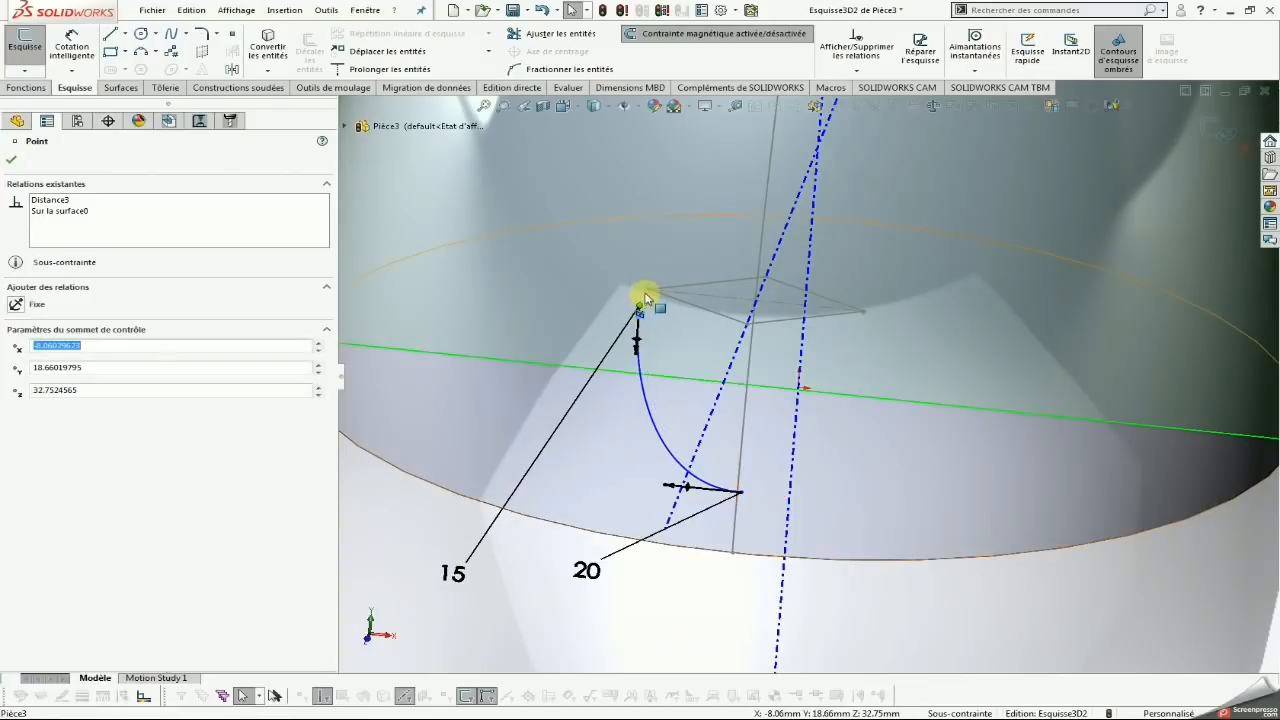
pyautogui.keyDown('ctrl'); pyautogui.click(648, 293); pyautogui.keyUp('ctrl')
pyautogui.click(22, 432)
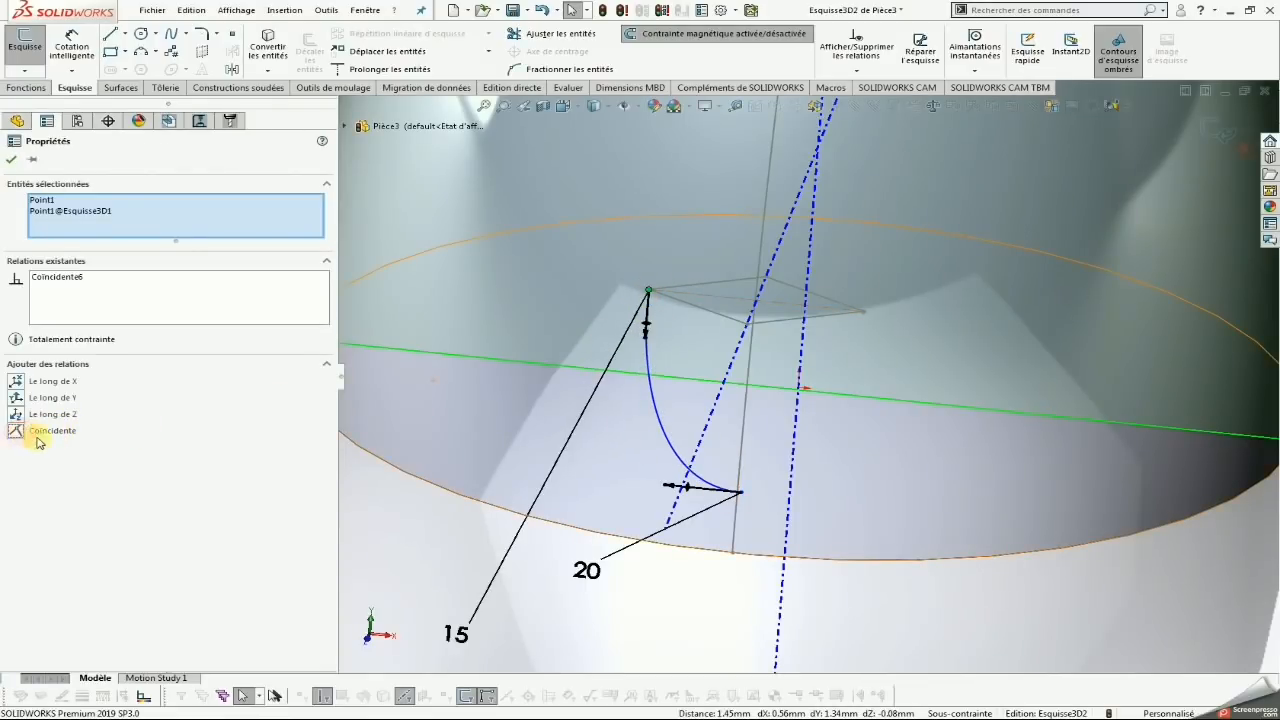
pyautogui.click(12, 161)
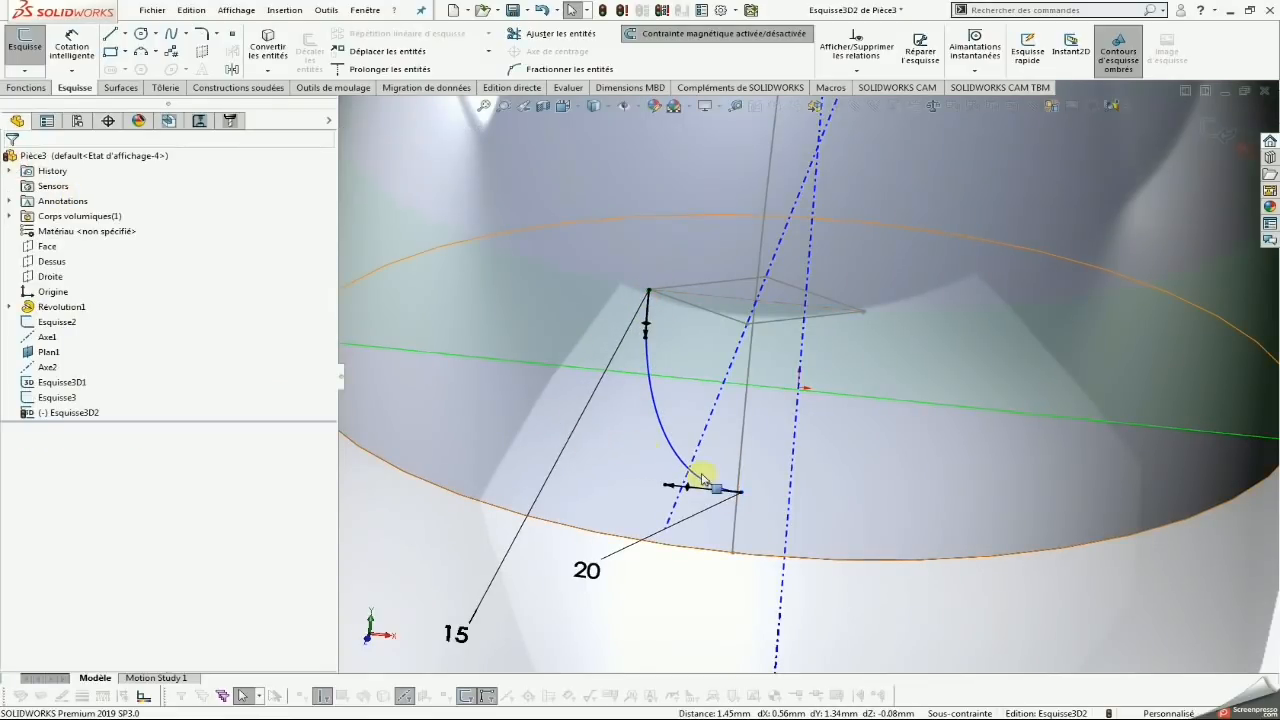
# Make the spline's lower end point coincident with the existing sketch point on the dome's vertical curve
pyautogui.moveTo(741, 491); pyautogui.dragTo(708, 493)
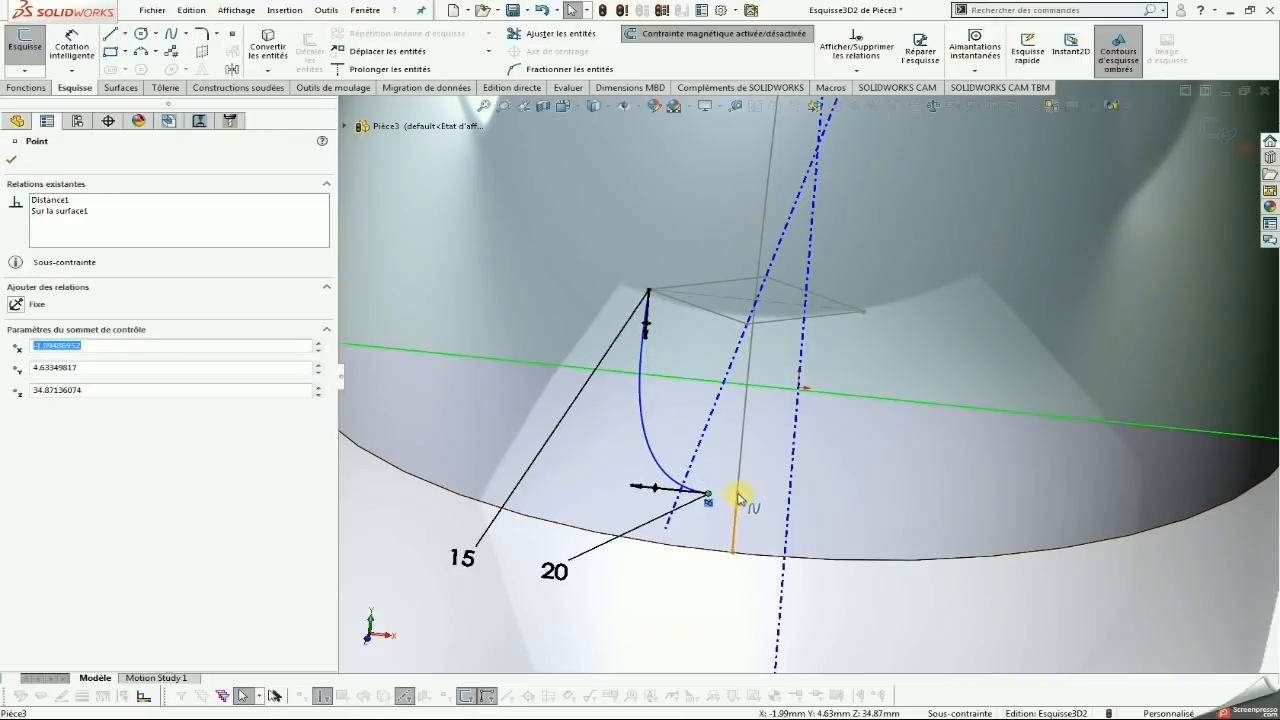
pyautogui.moveTo(754, 476); pyautogui.dragTo(709, 466, button='middle')
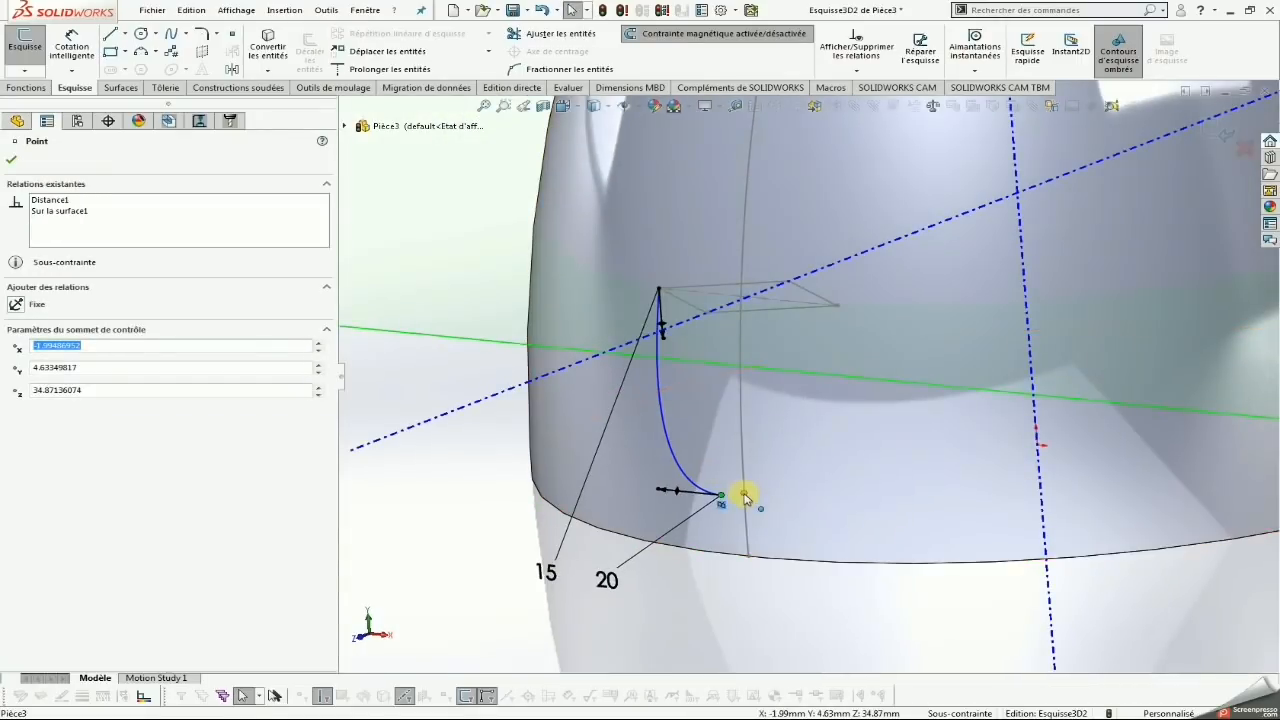
pyautogui.keyDown('ctrl'); pyautogui.click(744, 492); pyautogui.keyUp('ctrl')
pyautogui.click(21, 432)
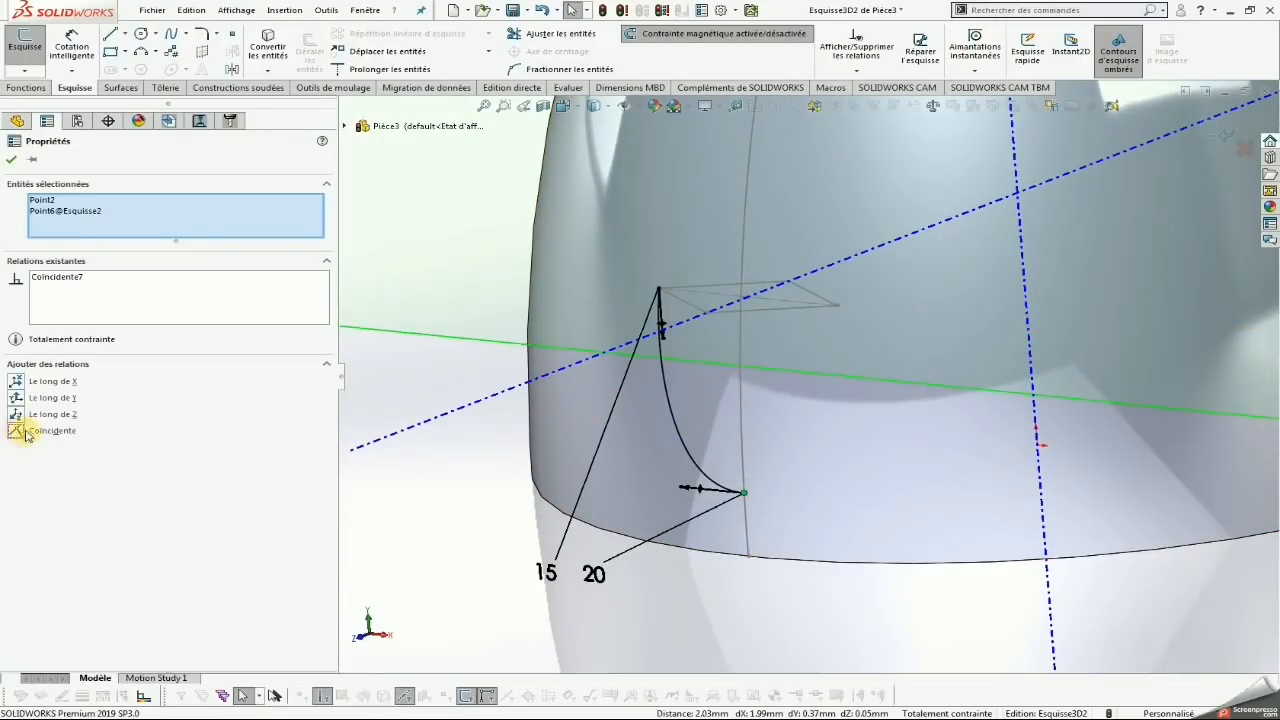
pyautogui.click(11, 161)
# Draw a spline on the dome's surface from the first spline's upper end to just below the apex
pyautogui.click(185, 34)
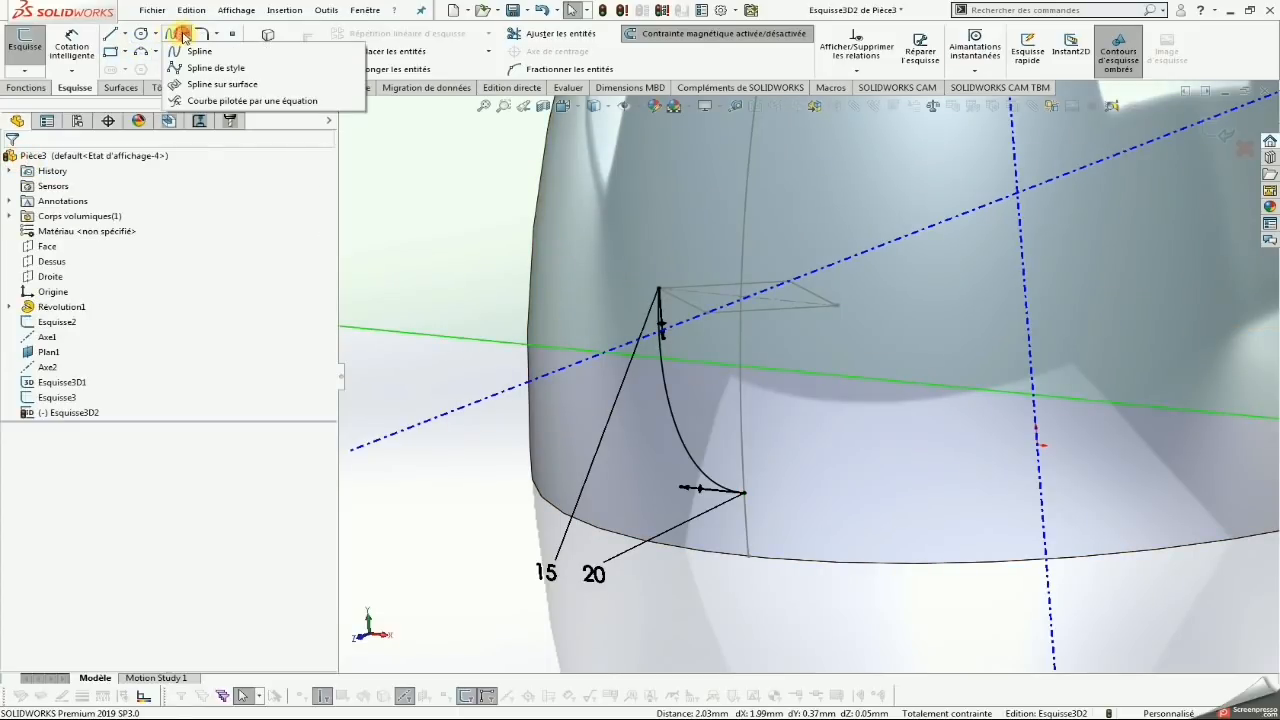
pyautogui.click(183, 86)
pyautogui.press('f')
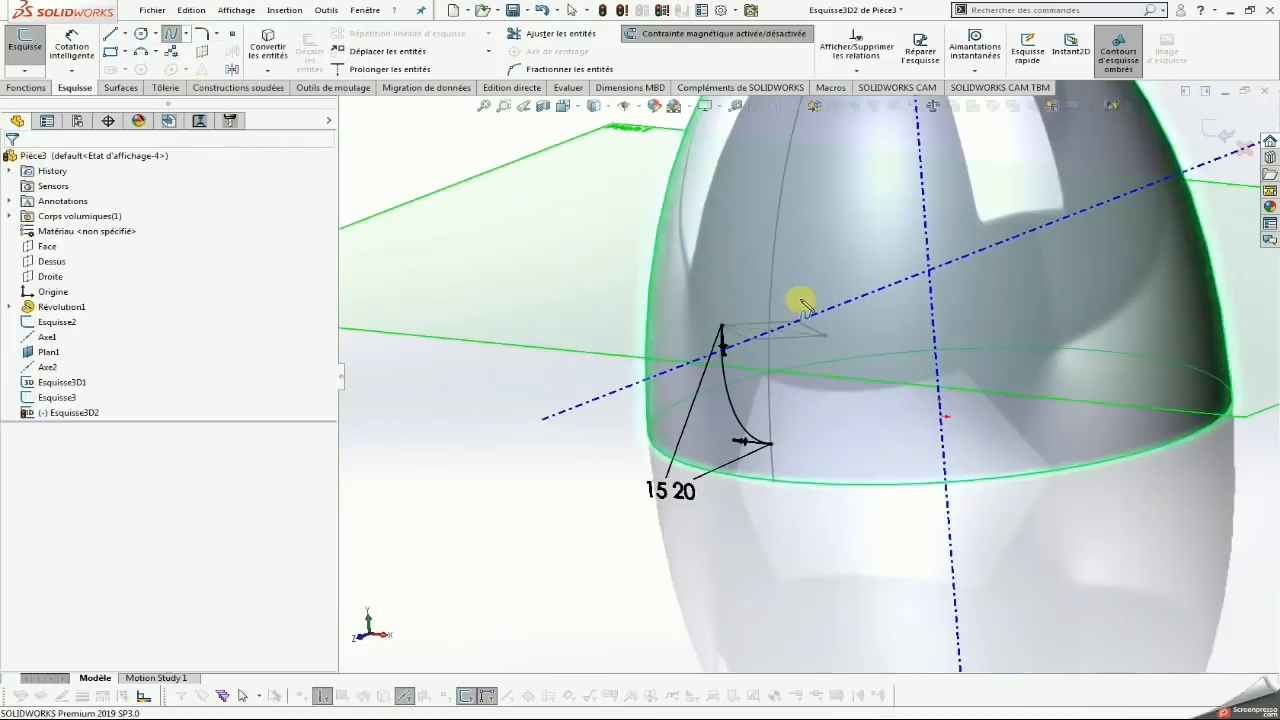
pyautogui.scroll(-2, 820, 350)
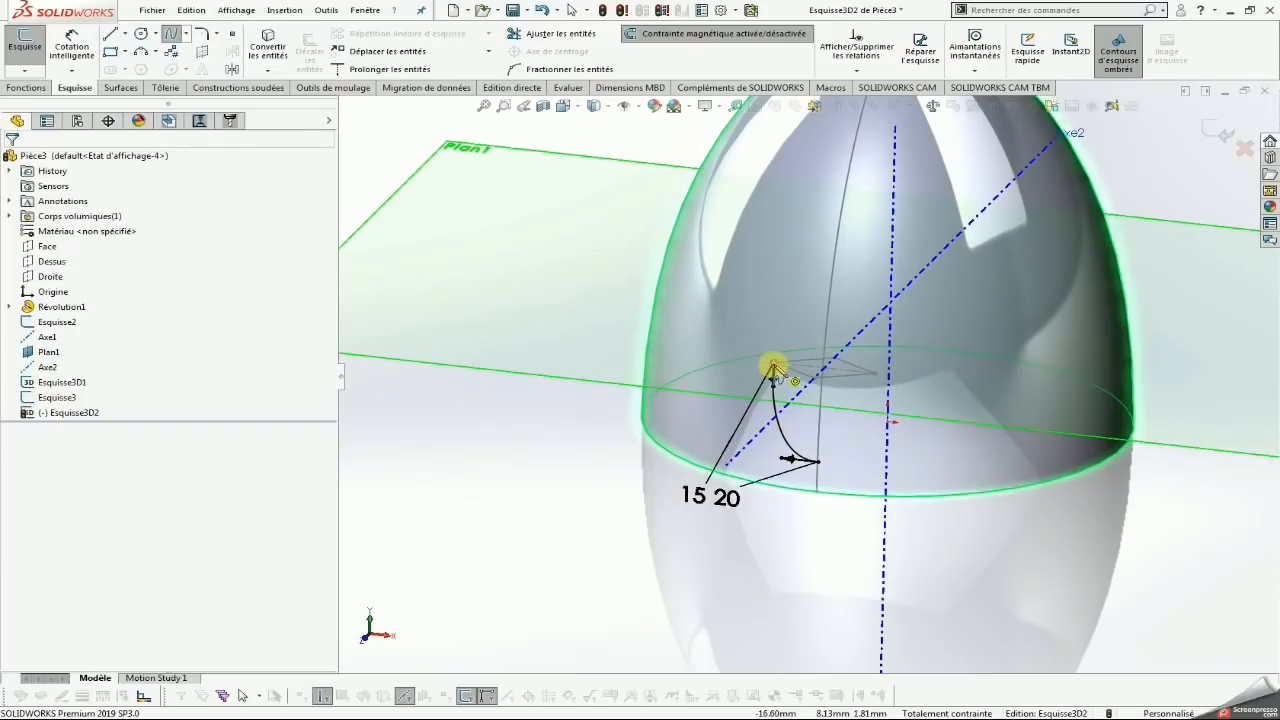
pyautogui.click(774, 366)
pyautogui.scroll(2, 842, 272)
pyautogui.scroll(-1, 846, 171)
pyautogui.click(847, 156)
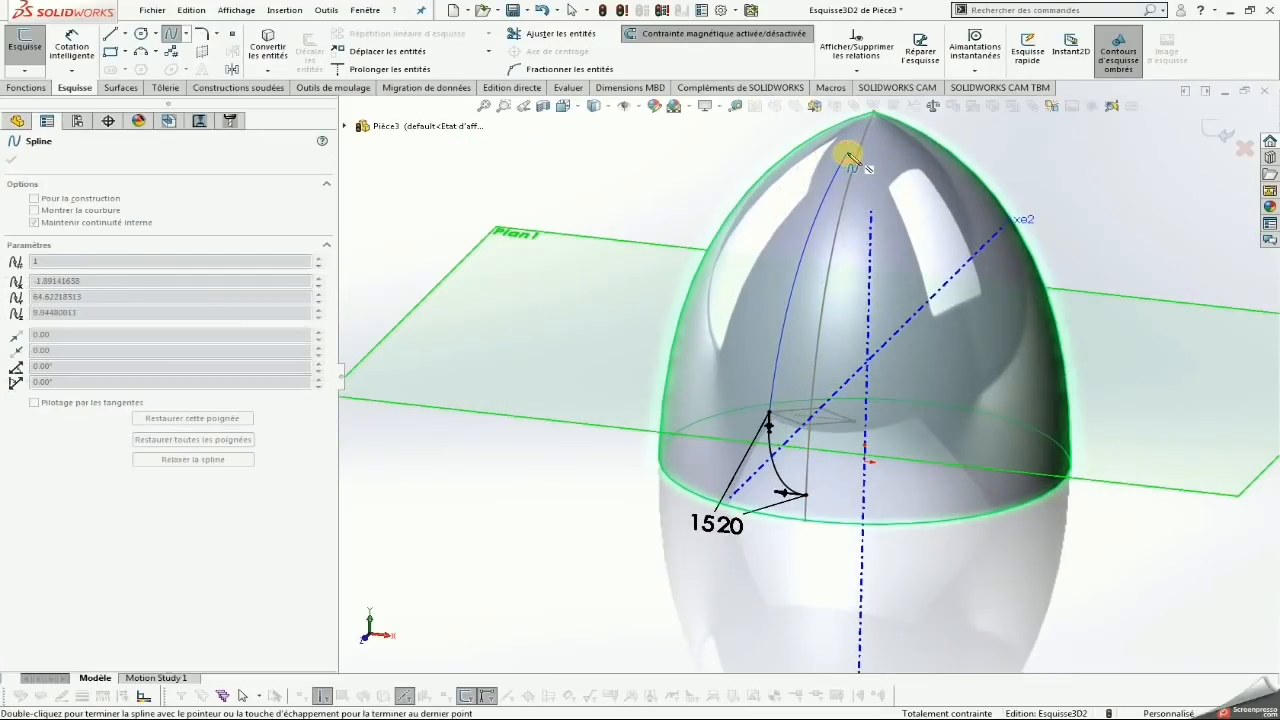
pyautogui.doubleClick(847, 156)
pyautogui.scroll(-2, 768, 444)
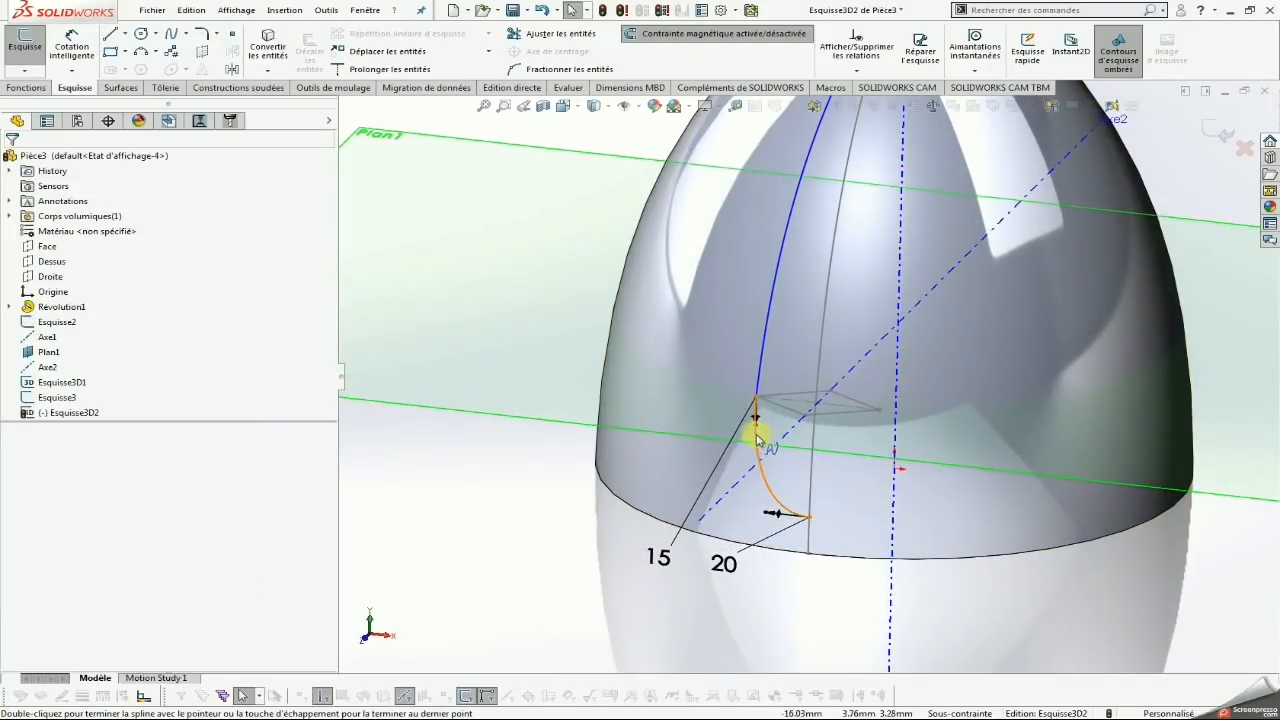
pyautogui.scroll(2, 548, 445)
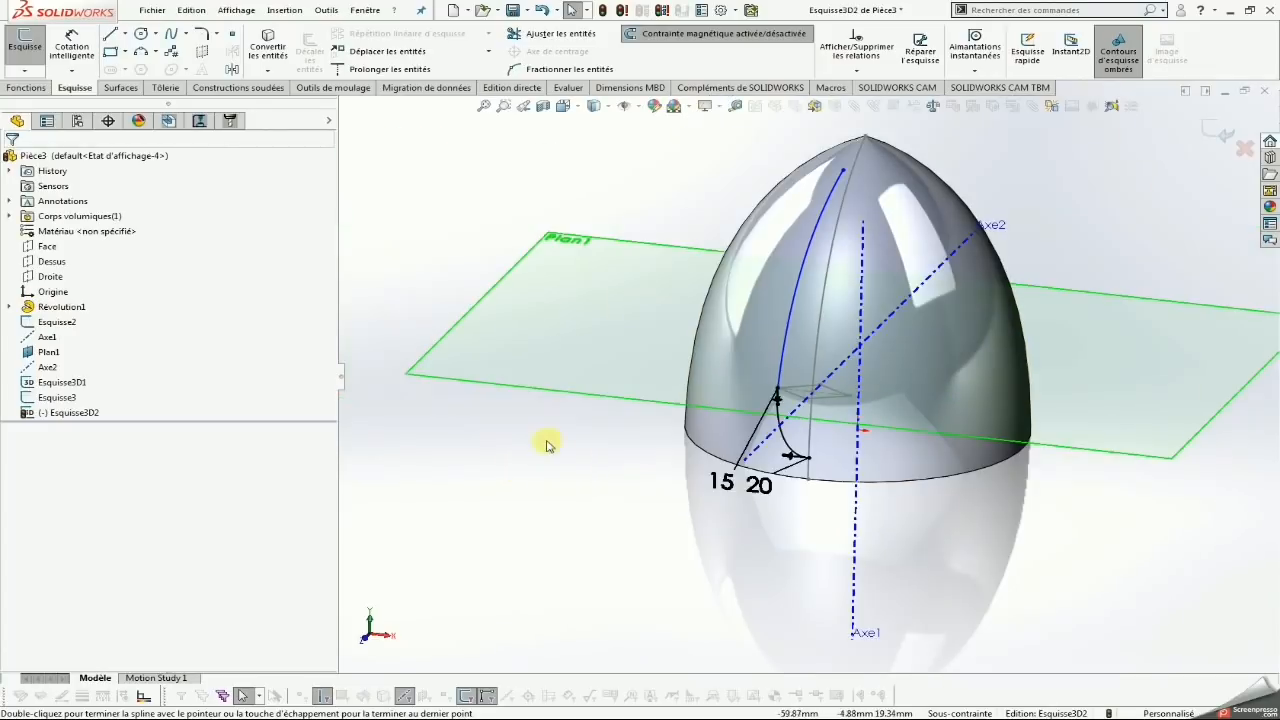
pyautogui.click(475, 381)
pyautogui.press('Escape')
pyautogui.click(445, 336)
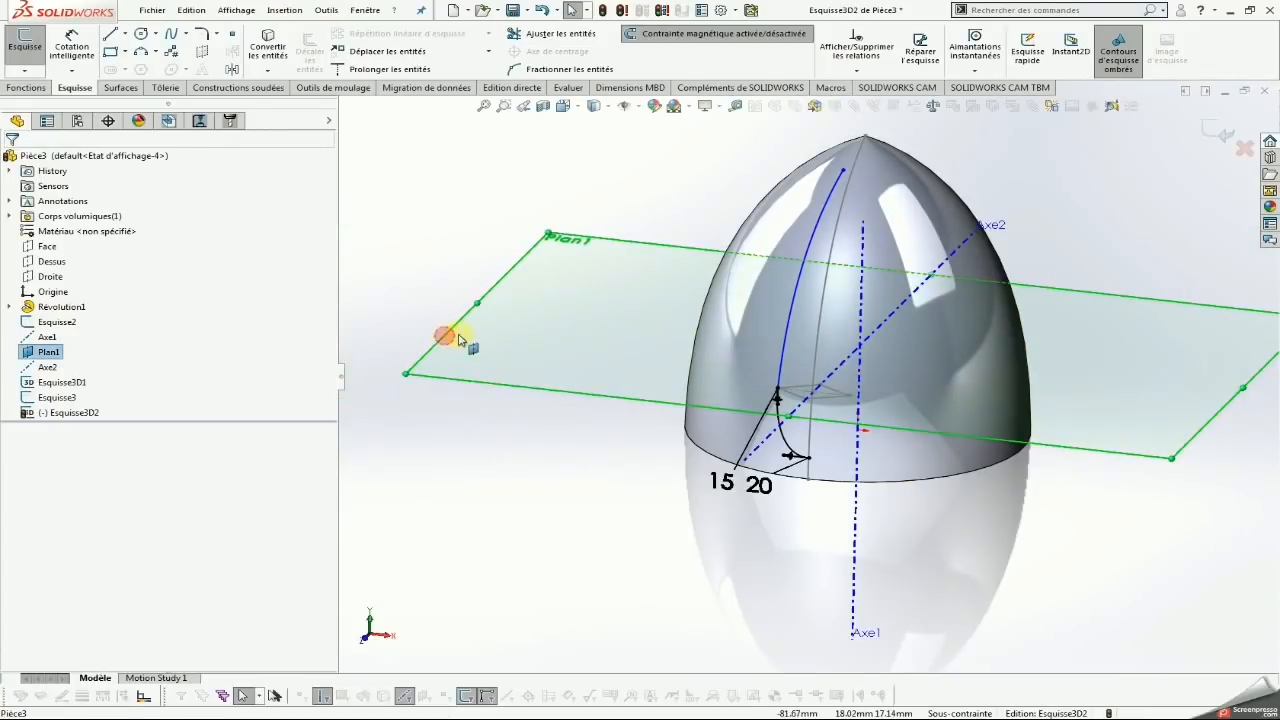
# Make the long upper spline tangent to the short lower spline
pyautogui.scroll(-2, 818, 392)
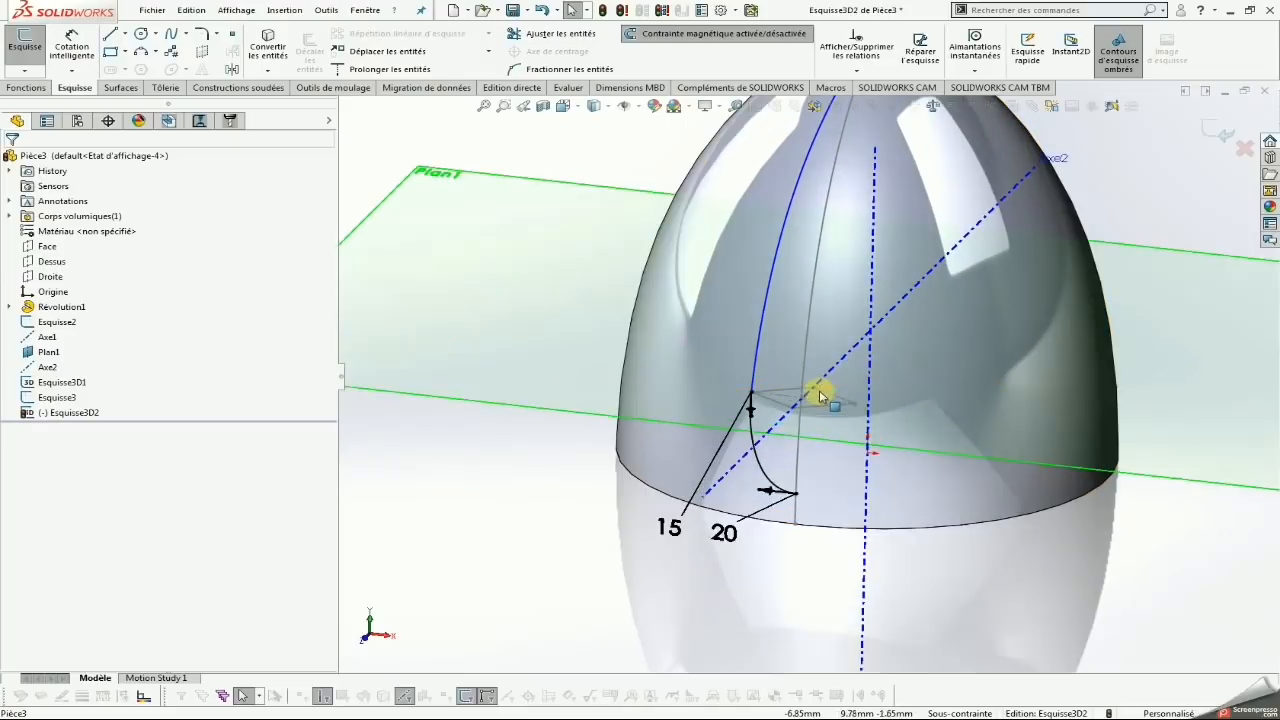
pyautogui.click(751, 437)
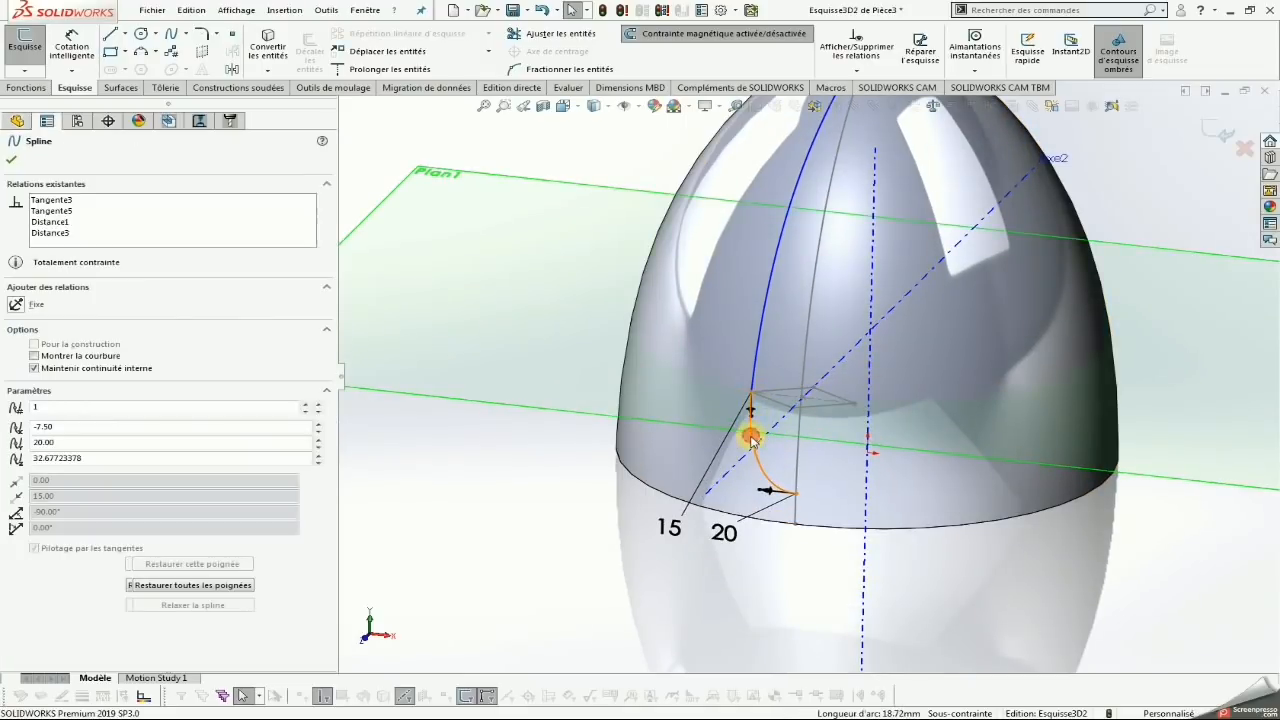
pyautogui.keyDown('ctrl'); pyautogui.click(757, 337); pyautogui.keyUp('ctrl')
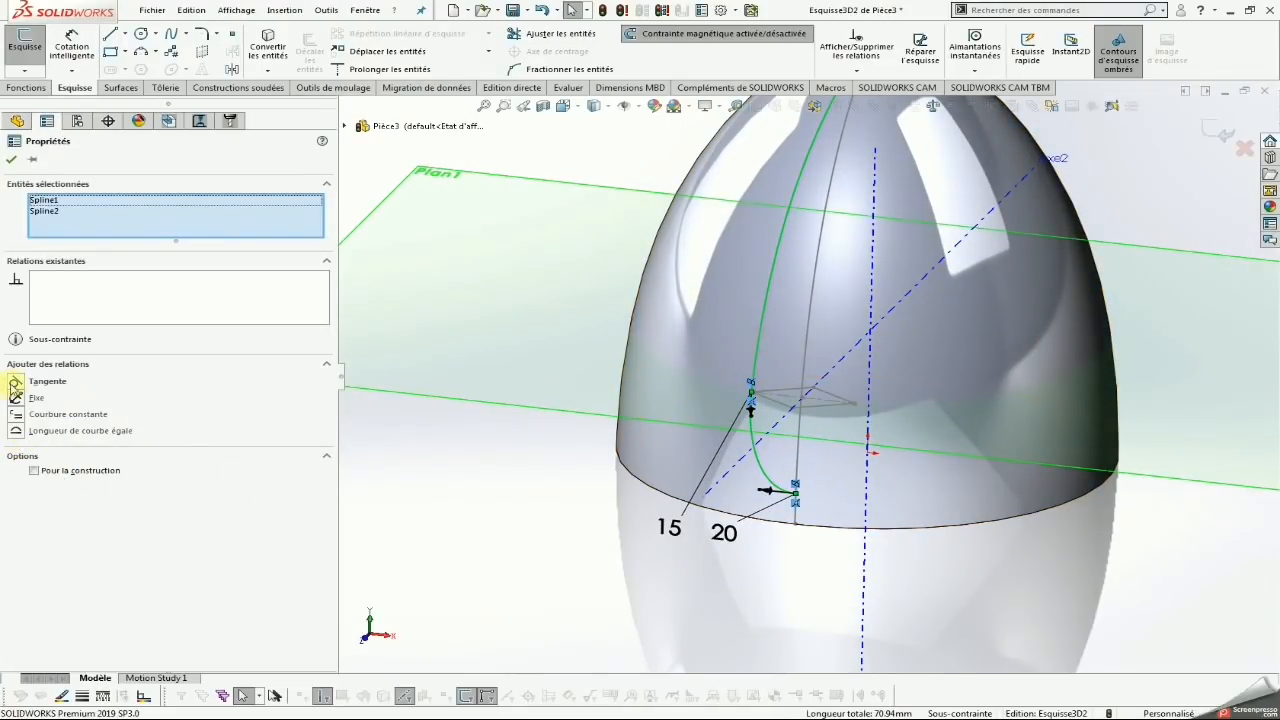
pyautogui.click(15, 382)
pyautogui.click(11, 159)
# Make the long spline's upper end coincident with the dome's apex vertex and exit the 3D sketch
pyautogui.scroll(3, 823, 373)
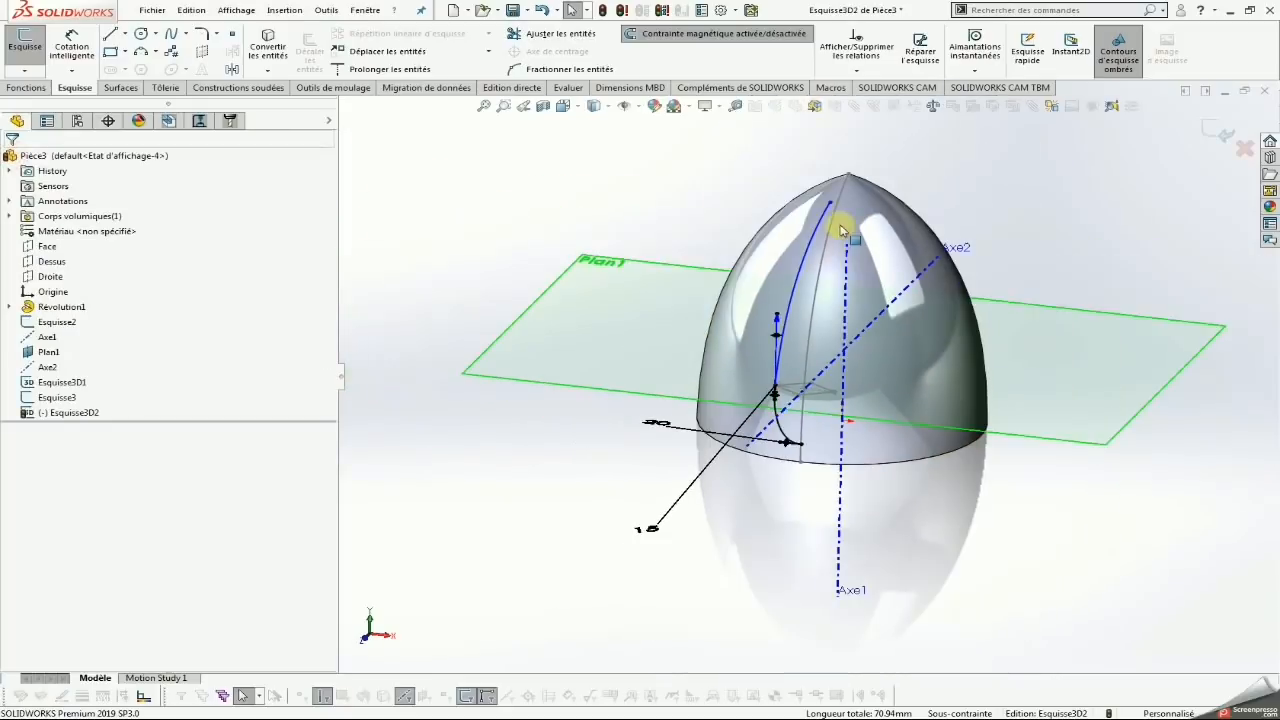
pyautogui.click(843, 183)
pyautogui.keyDown('ctrl'); pyautogui.click(848, 177); pyautogui.keyUp('ctrl')
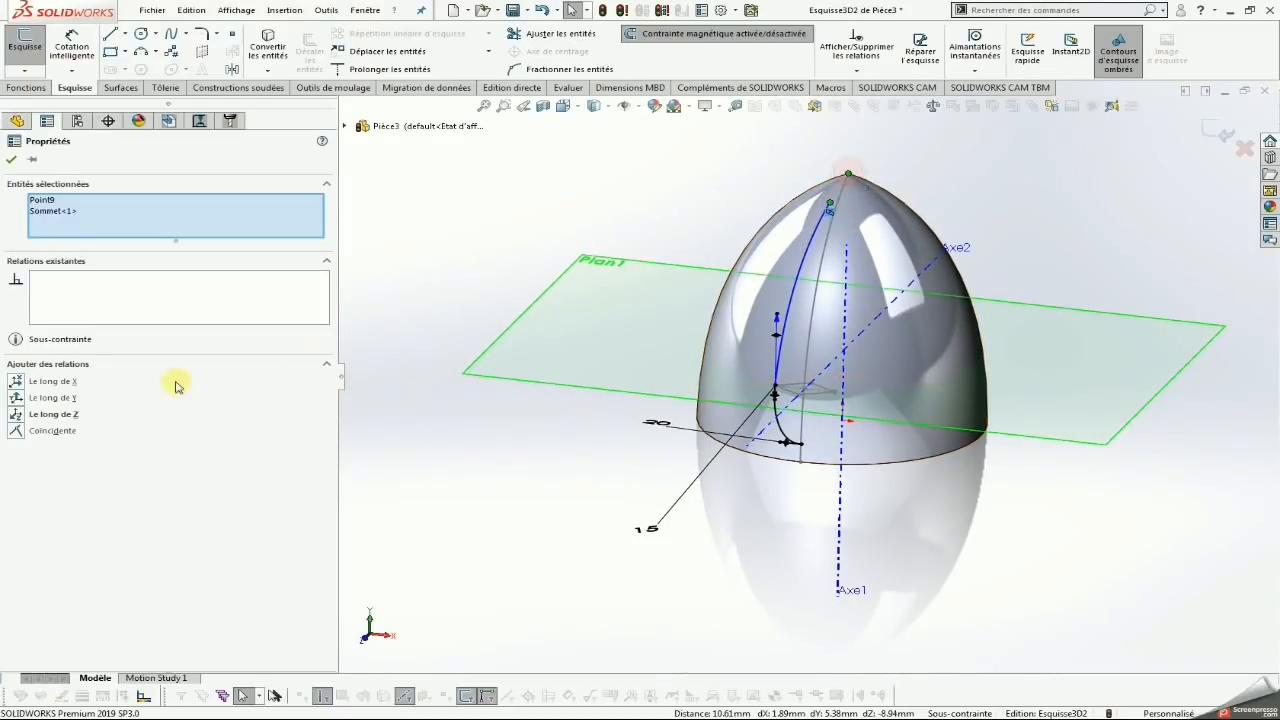
pyautogui.click(22, 431)
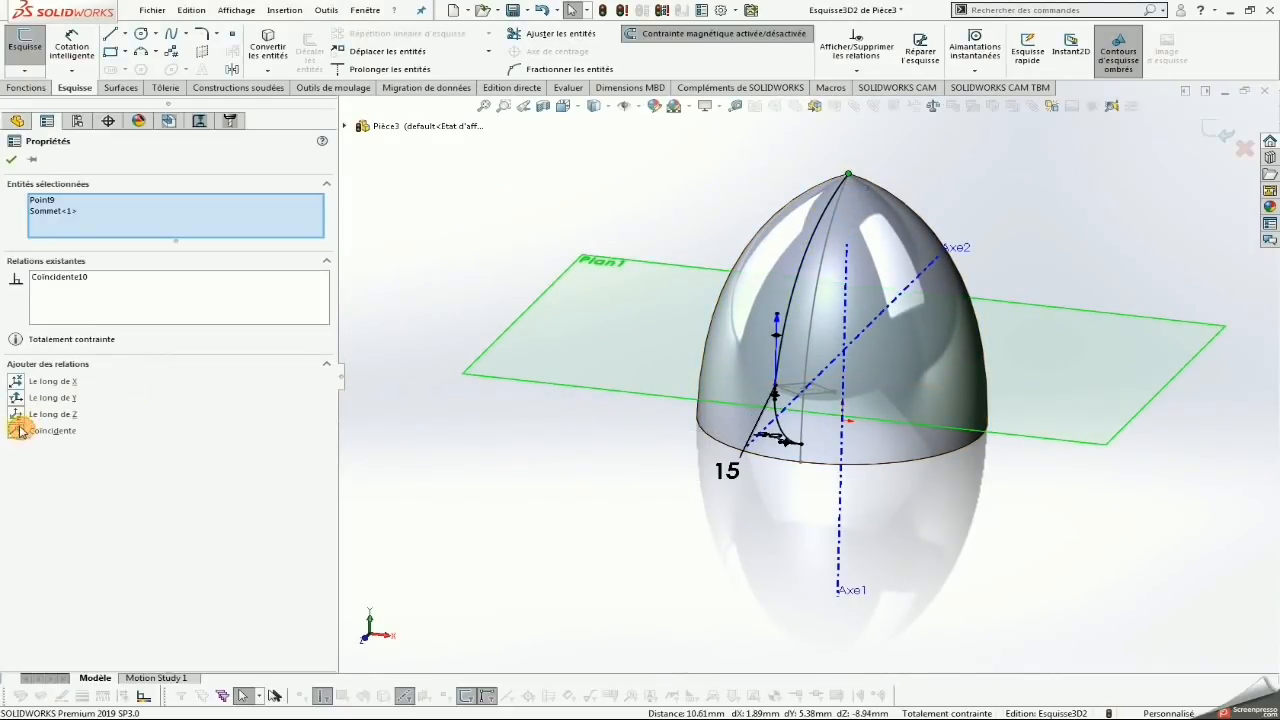
pyautogui.click(11, 161)
pyautogui.click(1213, 132)
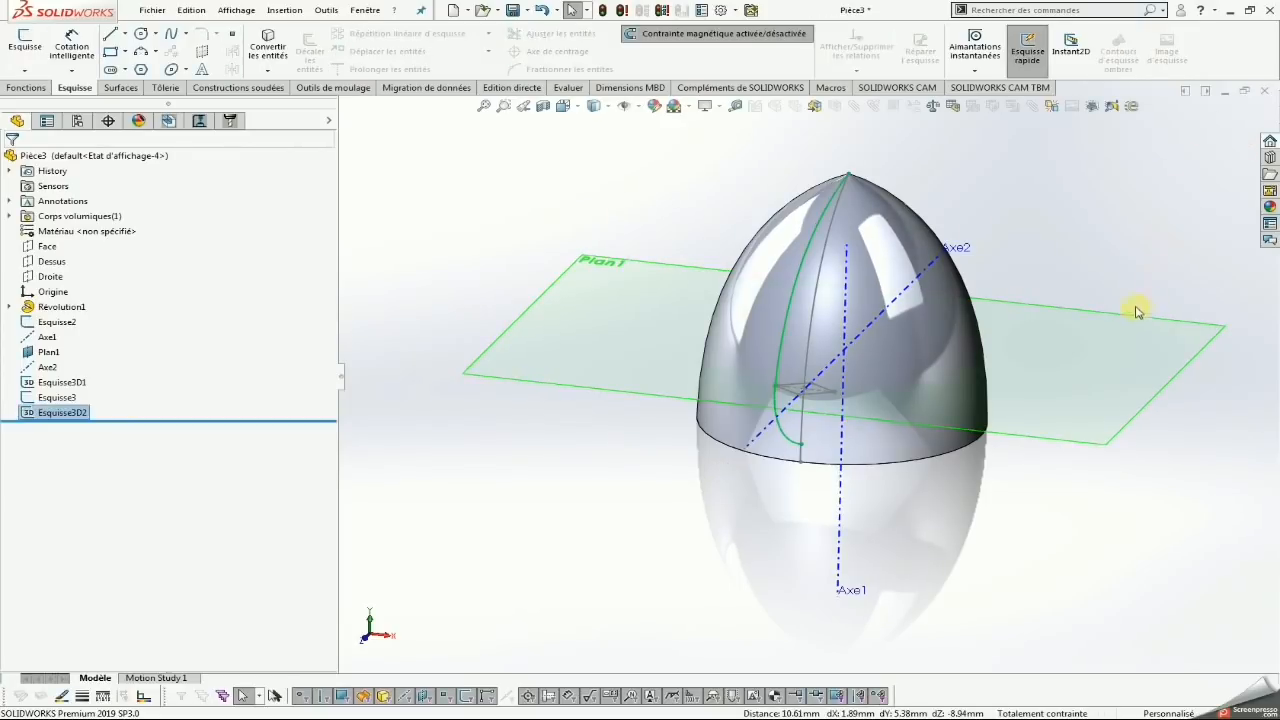
# Hide the reference plane Plan1
pyautogui.click(26, 73)
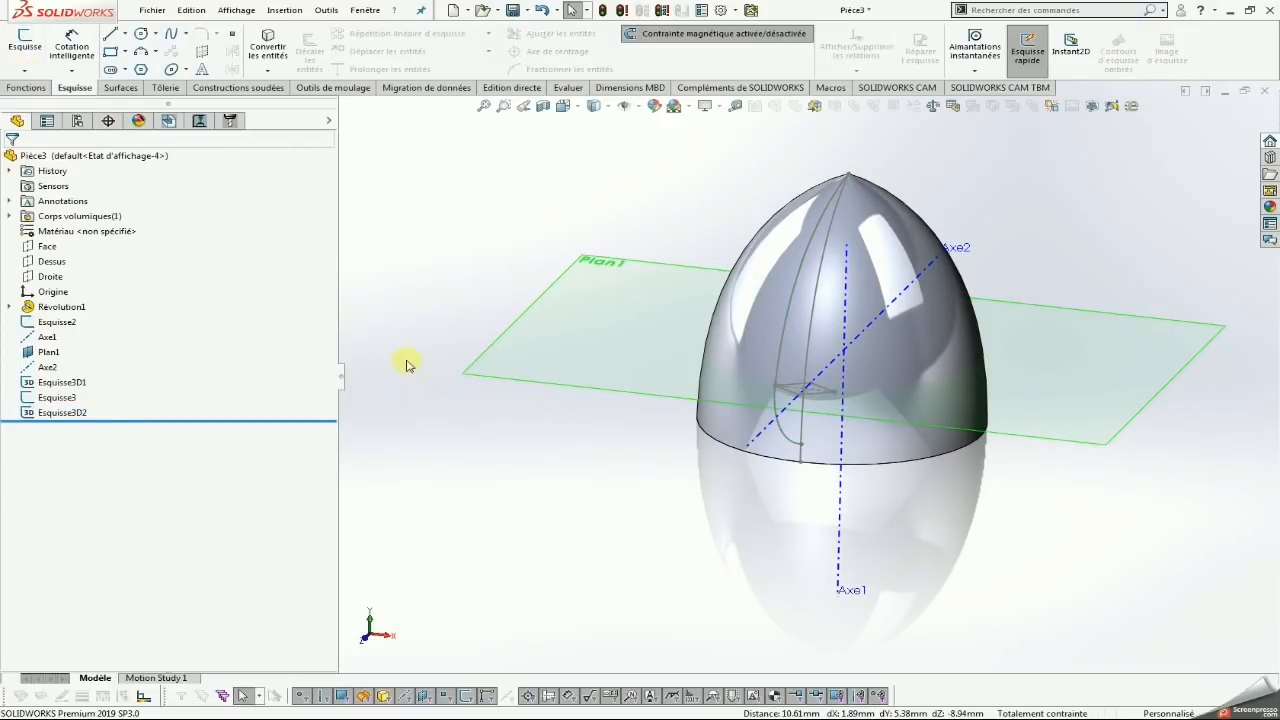
pyautogui.click(512, 370)
pyautogui.click(603, 331)
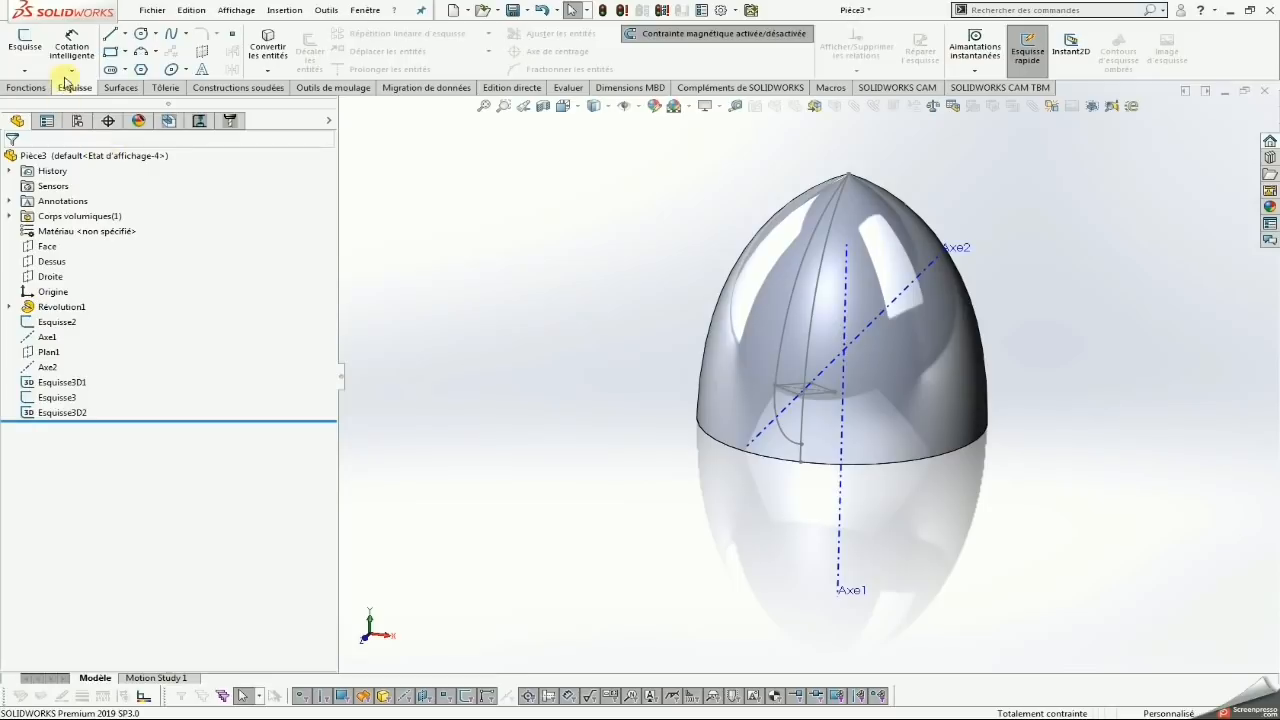
# Start a new 3D sketch and draw a spline on the surface from the first curve's lower end to the diamond's right corner
pyautogui.click(25, 71)
pyautogui.click(40, 97)
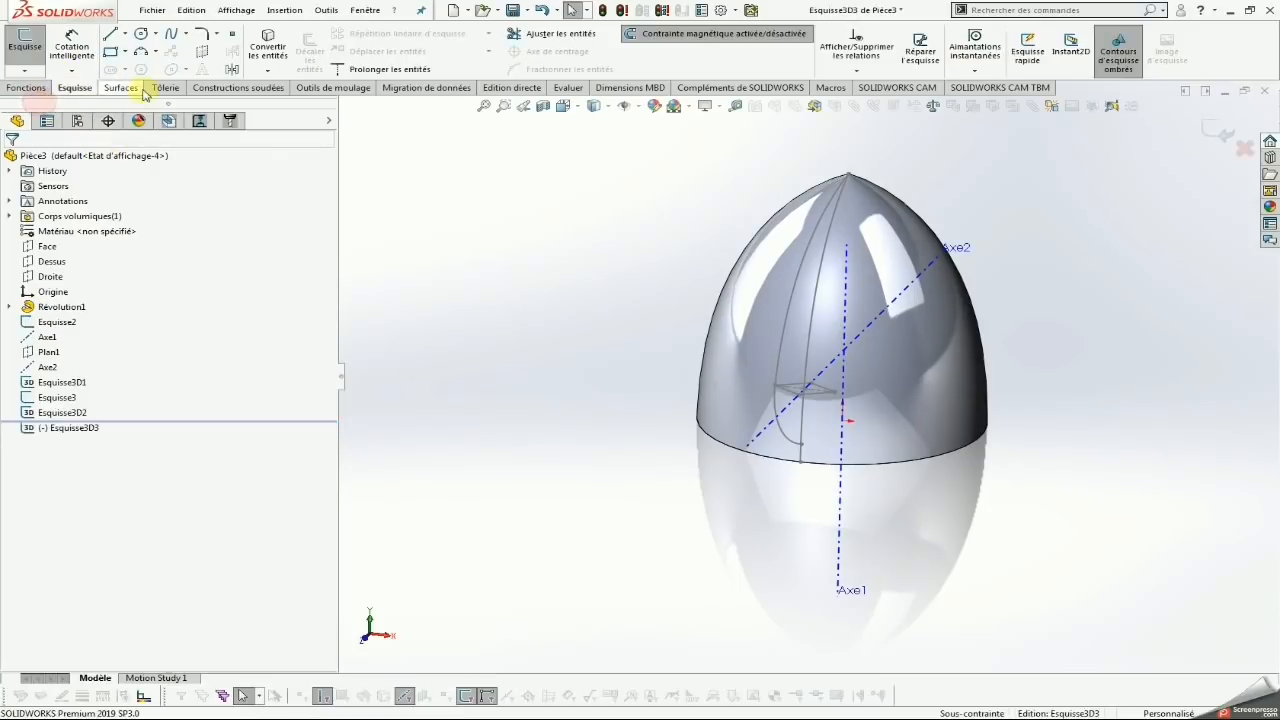
pyautogui.click(186, 38)
pyautogui.click(192, 88)
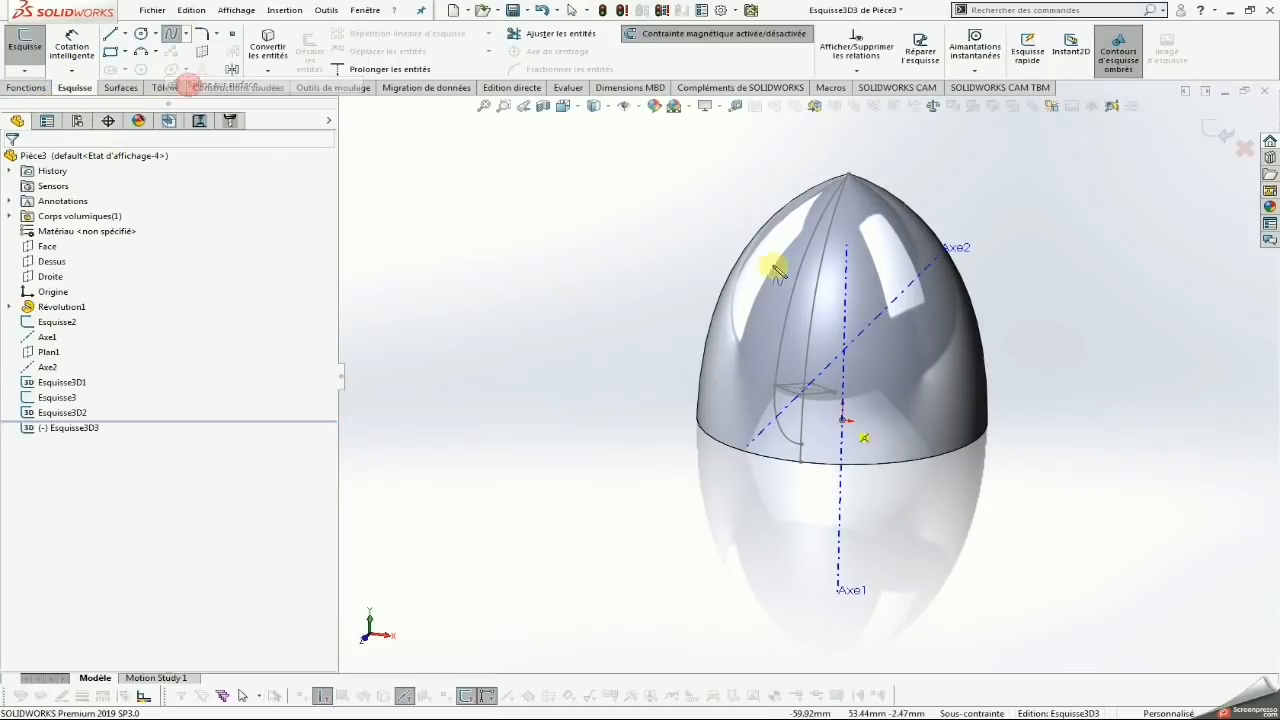
pyautogui.scroll(-5, 820, 508)
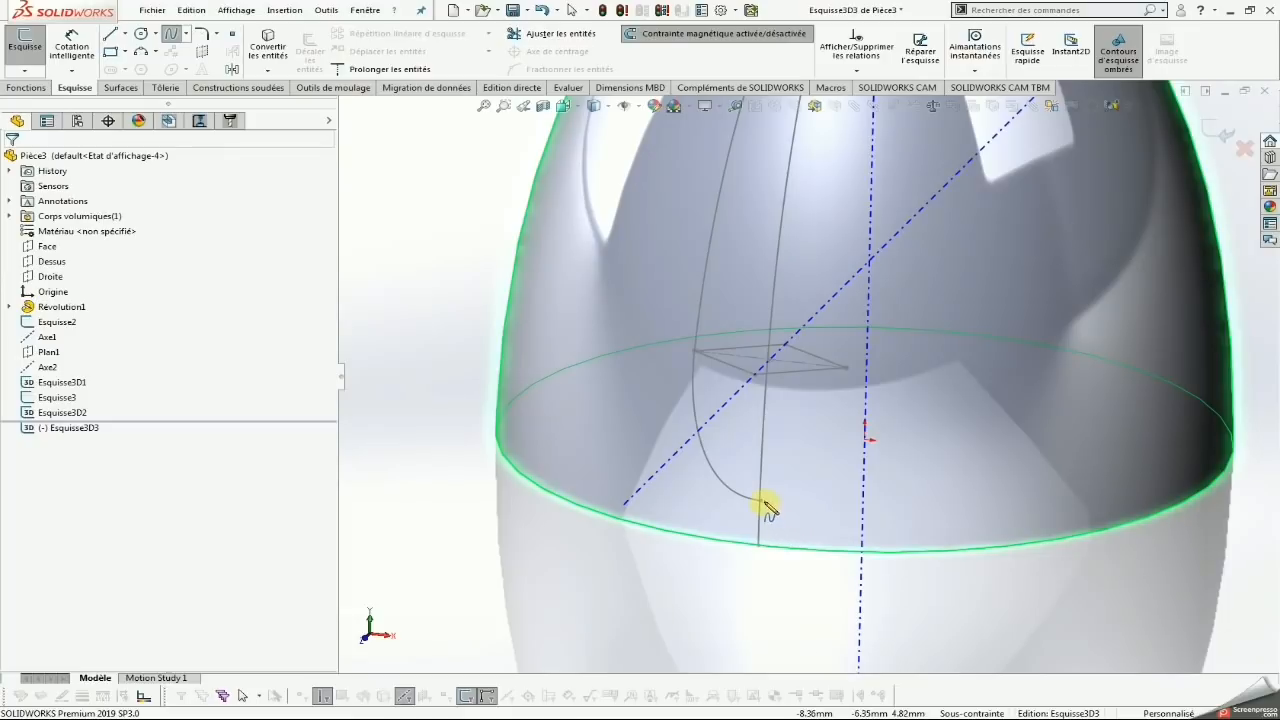
pyautogui.click(762, 503)
pyautogui.click(846, 367)
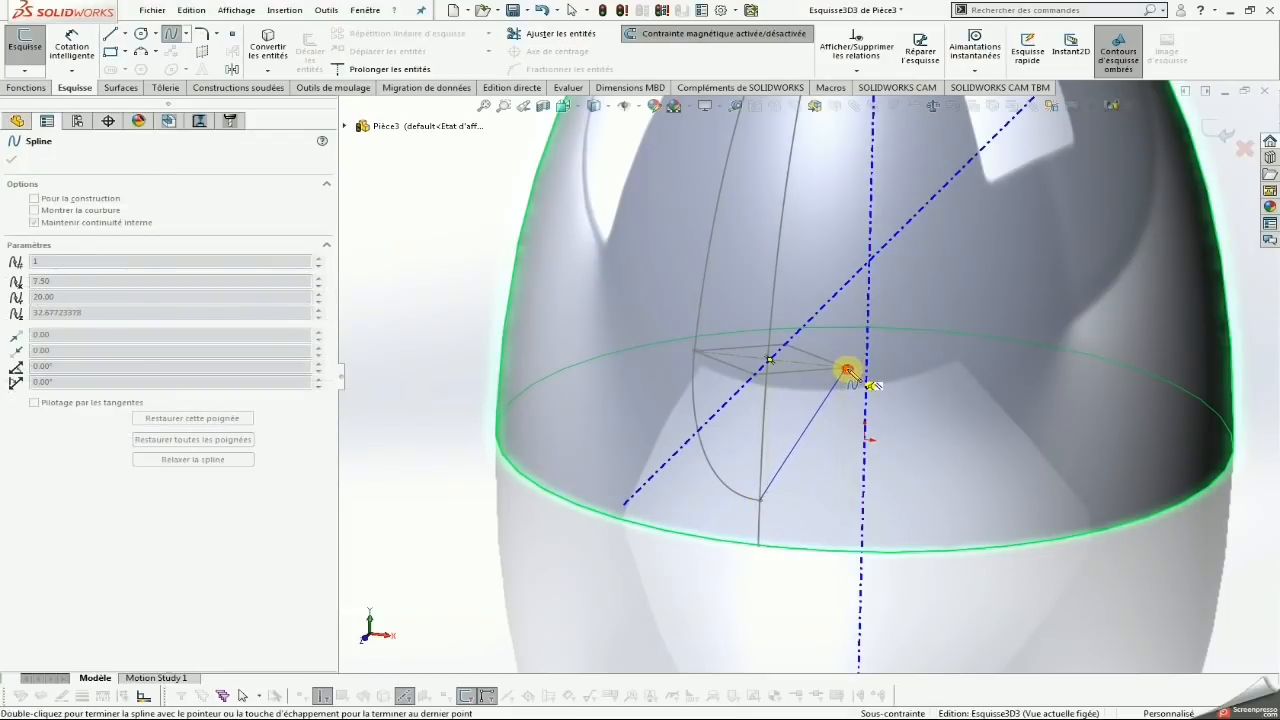
pyautogui.doubleClick(800, 452)
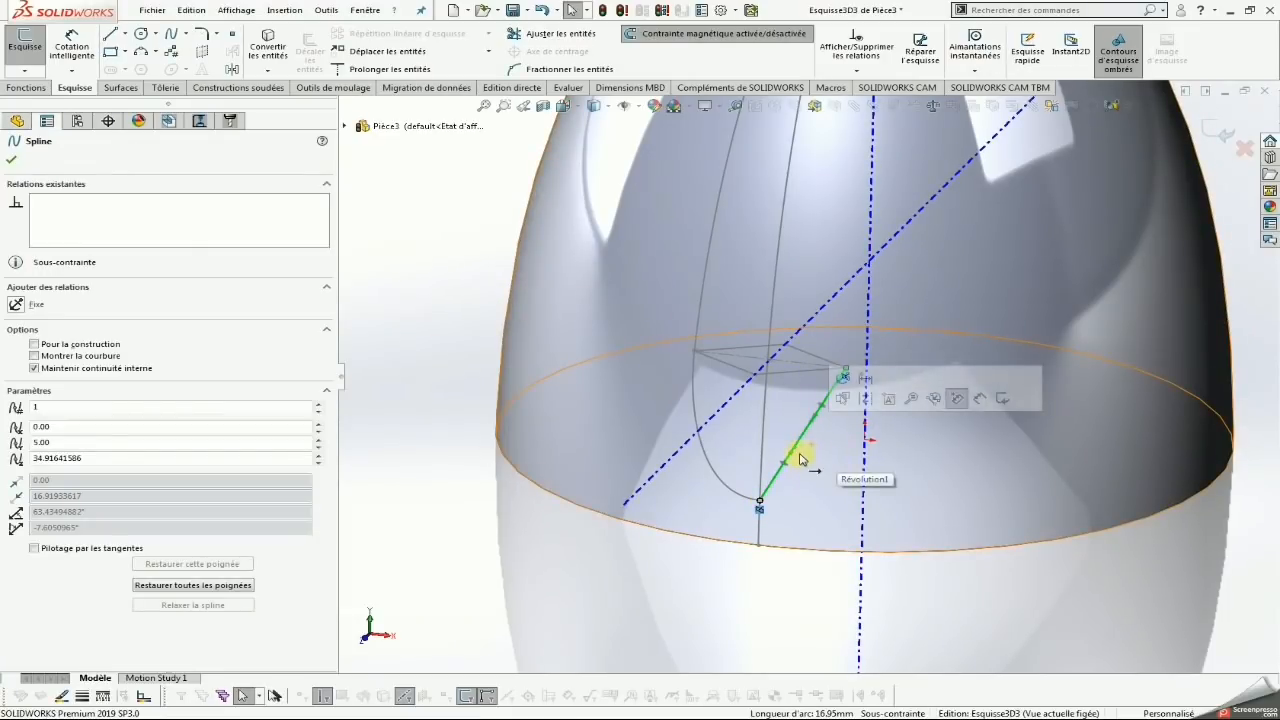
# Bow the new spline outward with its tangent handles, constraining the lower handle along X and the upper handle along Y
pyautogui.moveTo(798, 452); pyautogui.dragTo(828, 461)
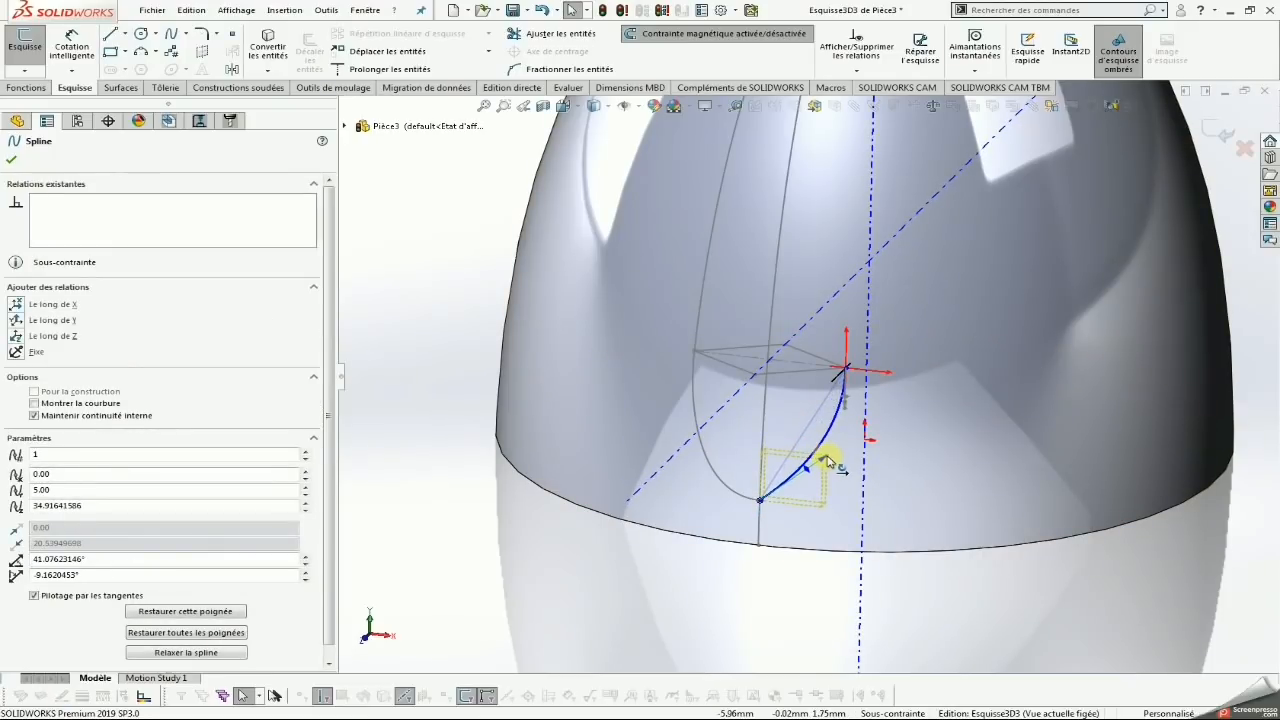
pyautogui.click(17, 306)
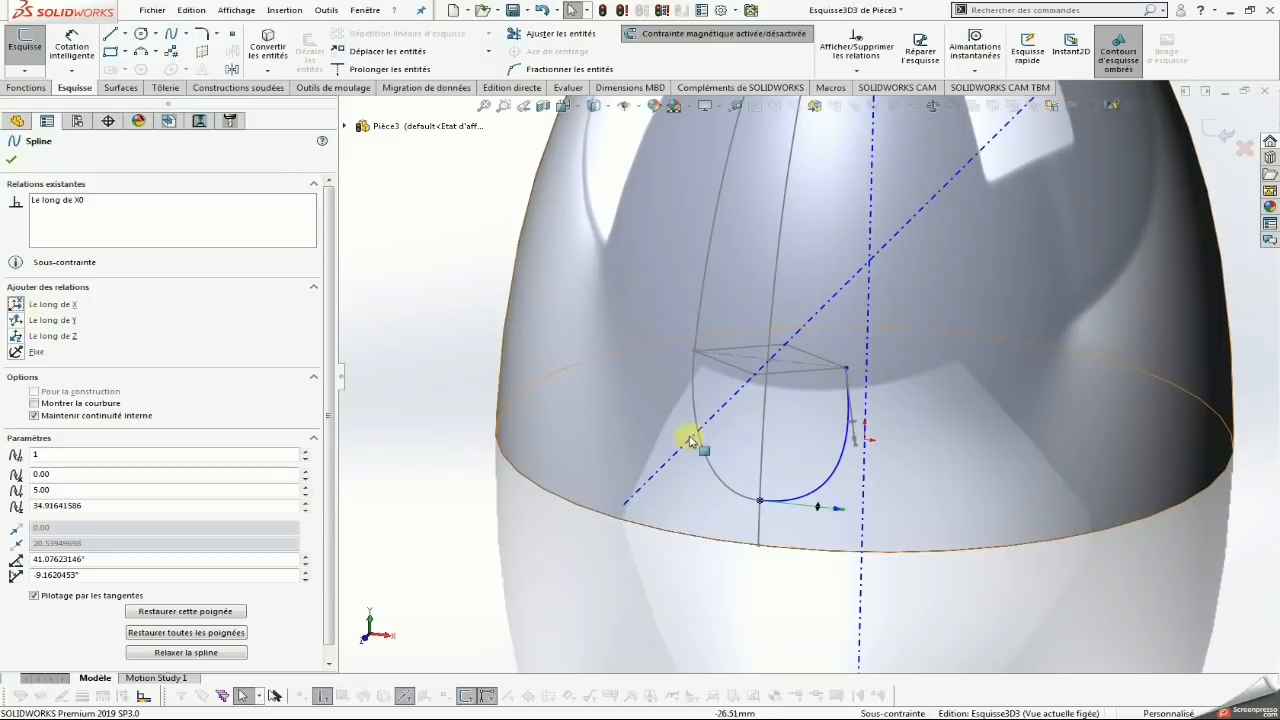
pyautogui.press('Escape')
pyautogui.click(853, 425)
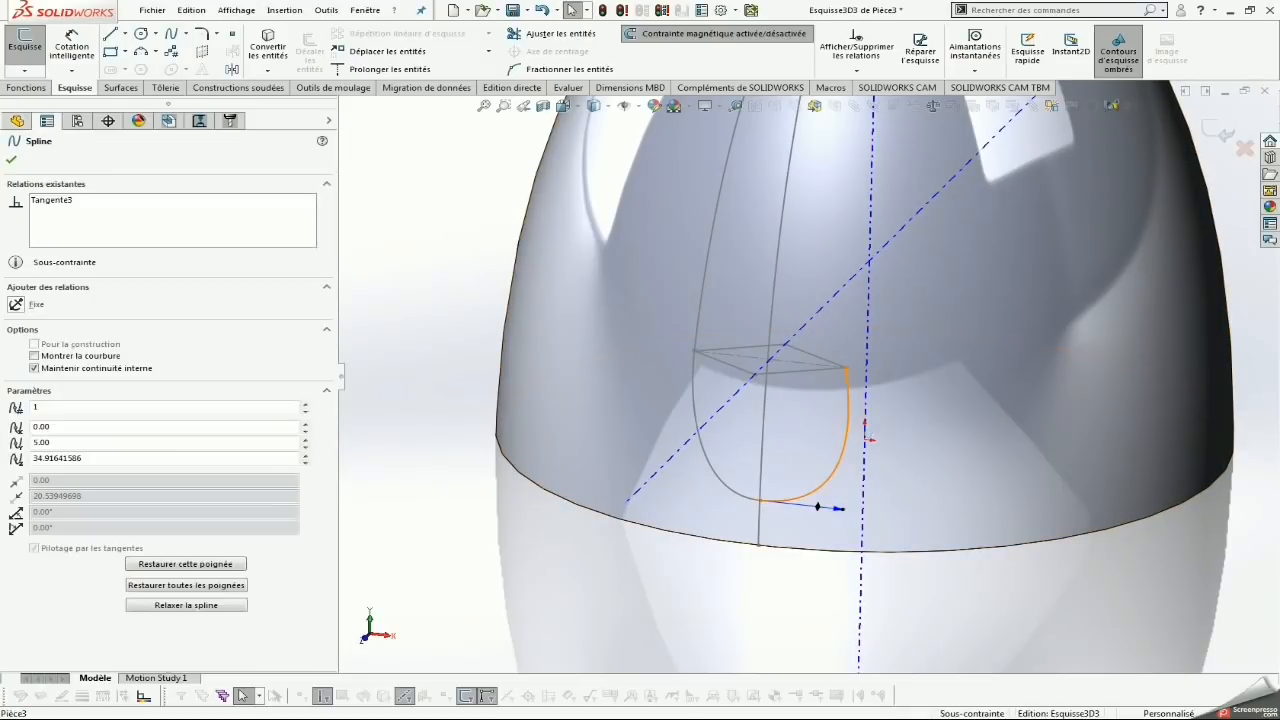
pyautogui.click(856, 453)
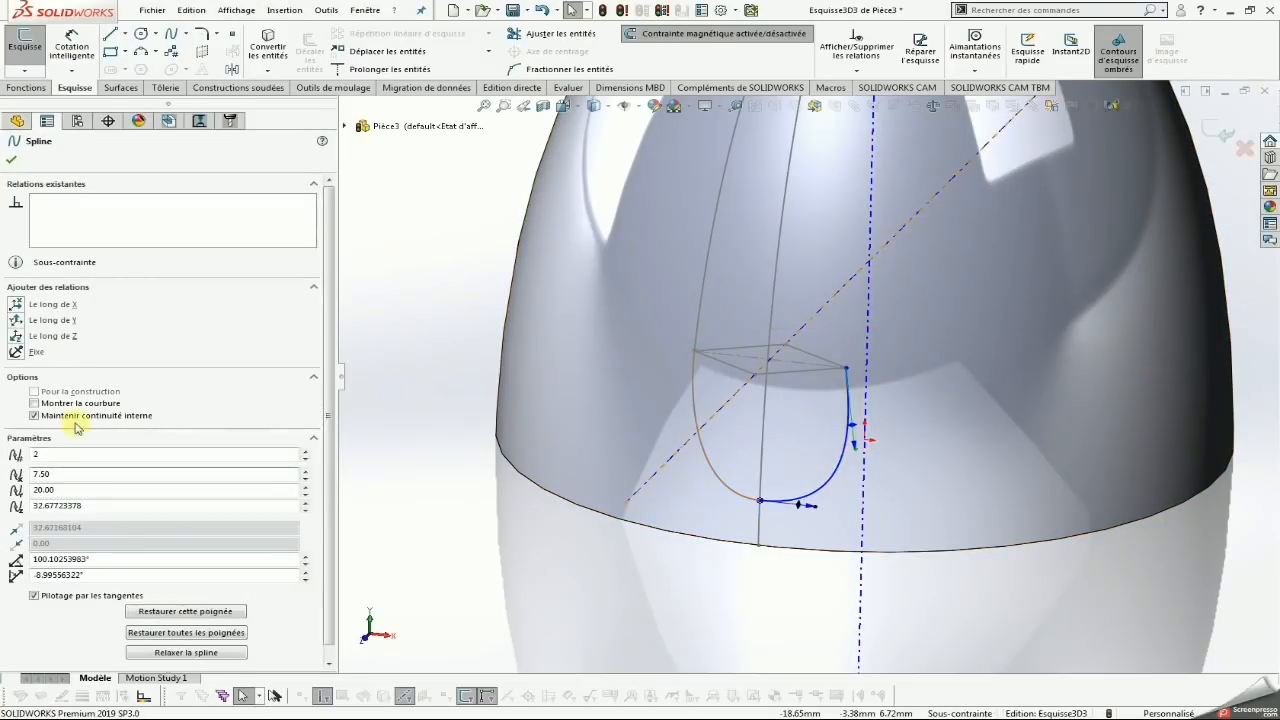
pyautogui.click(15, 320)
pyautogui.click(11, 161)
# Dimension the new spline's lower tangent handle at 20 mm
pyautogui.click(72, 45)
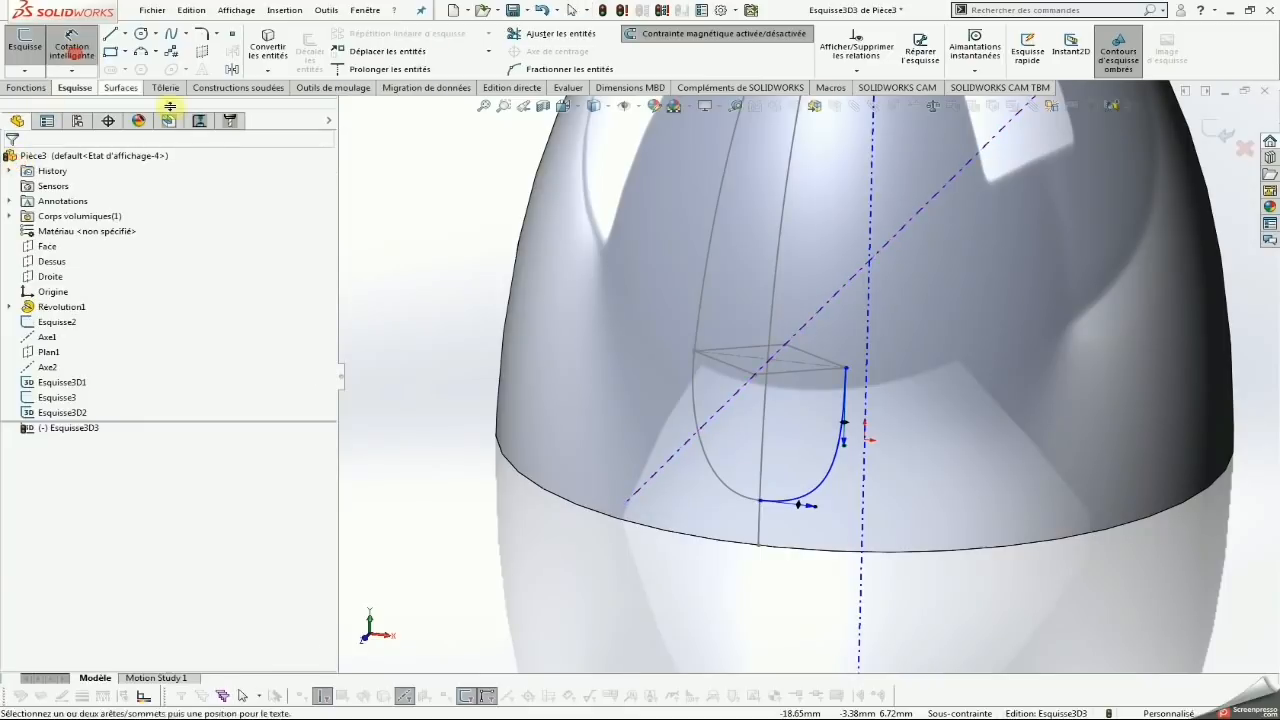
pyautogui.click(814, 506)
pyautogui.click(918, 597)
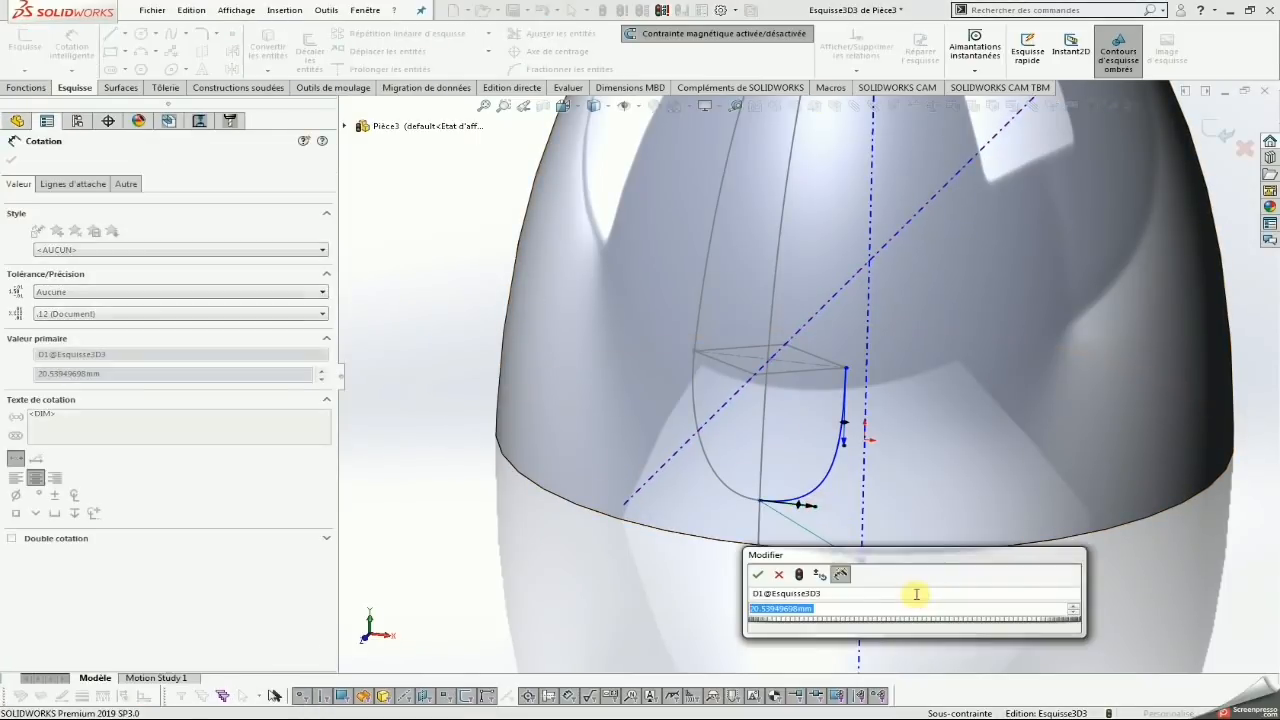
pyautogui.write('20')
pyautogui.press('Return')
# Dimension the new spline's upper tangent handle at 15 mm
pyautogui.click(845, 450)
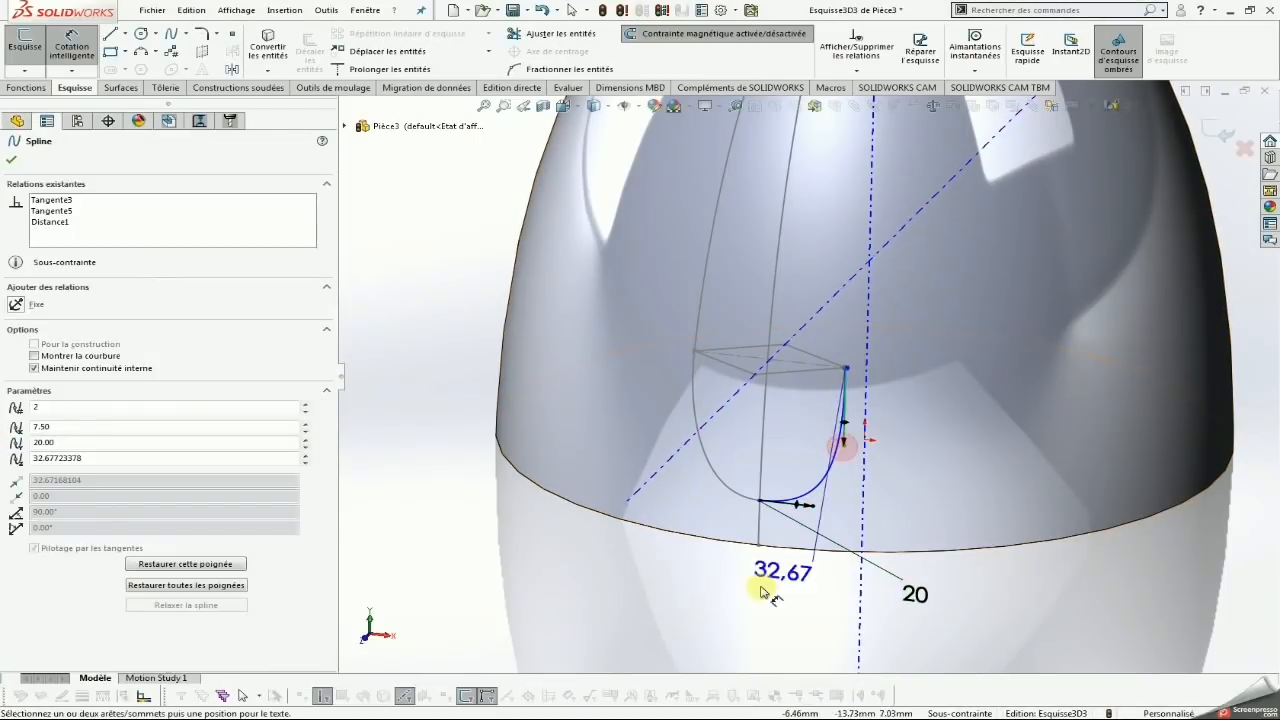
pyautogui.click(752, 602)
pyautogui.press('Return')
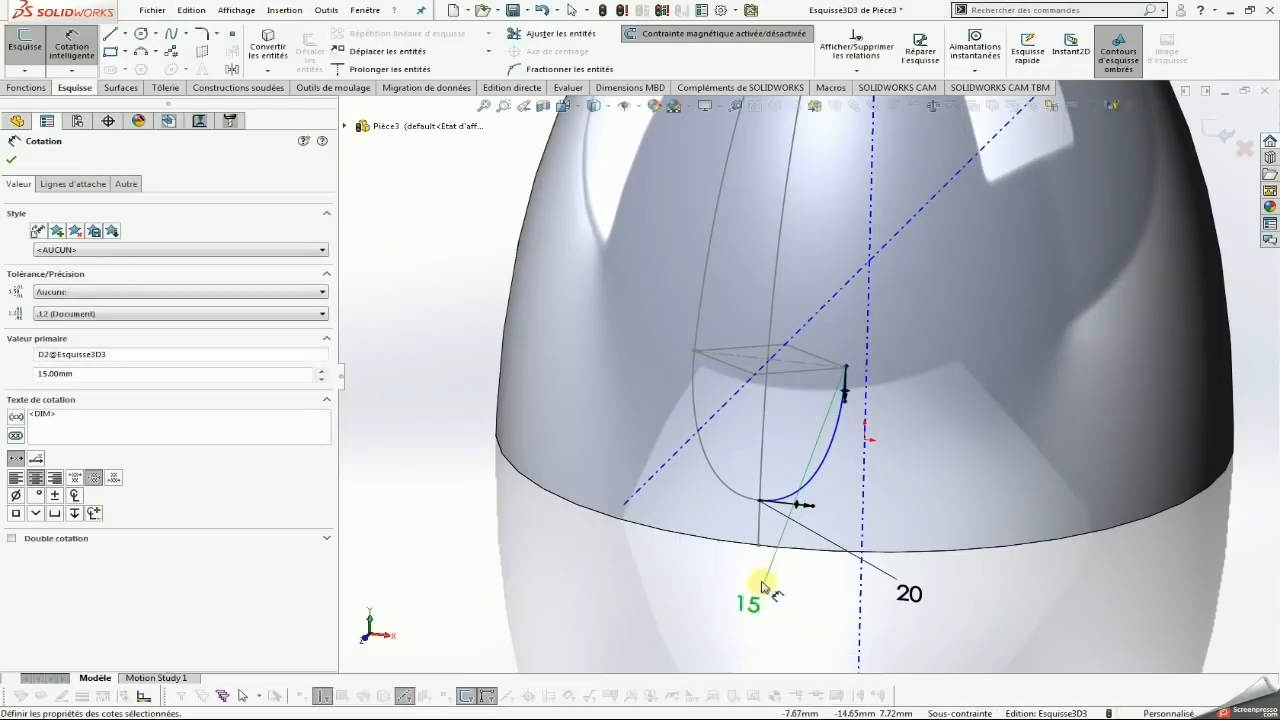
# Make the new spline's upper endpoint coincident with the diamond's right corner
pyautogui.press('Escape')
pyautogui.scroll(-2, 846, 436)
pyautogui.moveTo(841, 340); pyautogui.dragTo(849, 365)
pyautogui.keyDown('ctrl'); pyautogui.click(841, 342); pyautogui.keyUp('ctrl')
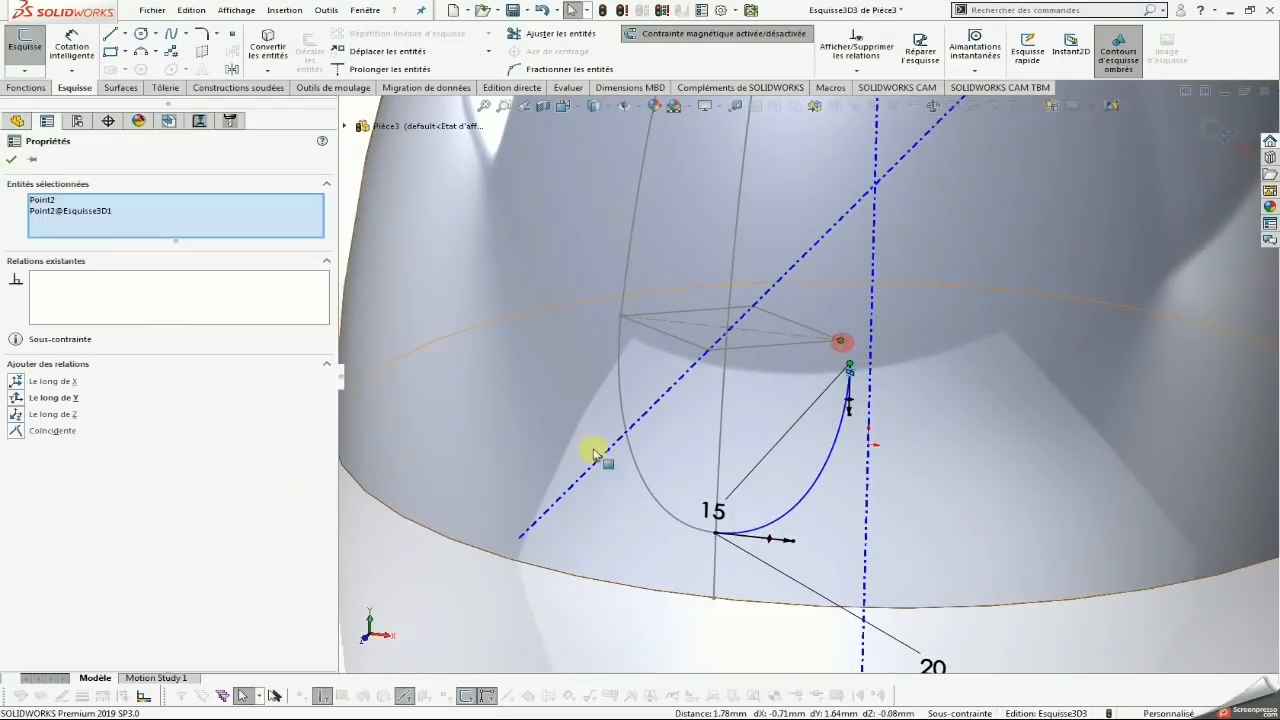
pyautogui.click(20, 431)
pyautogui.click(11, 160)
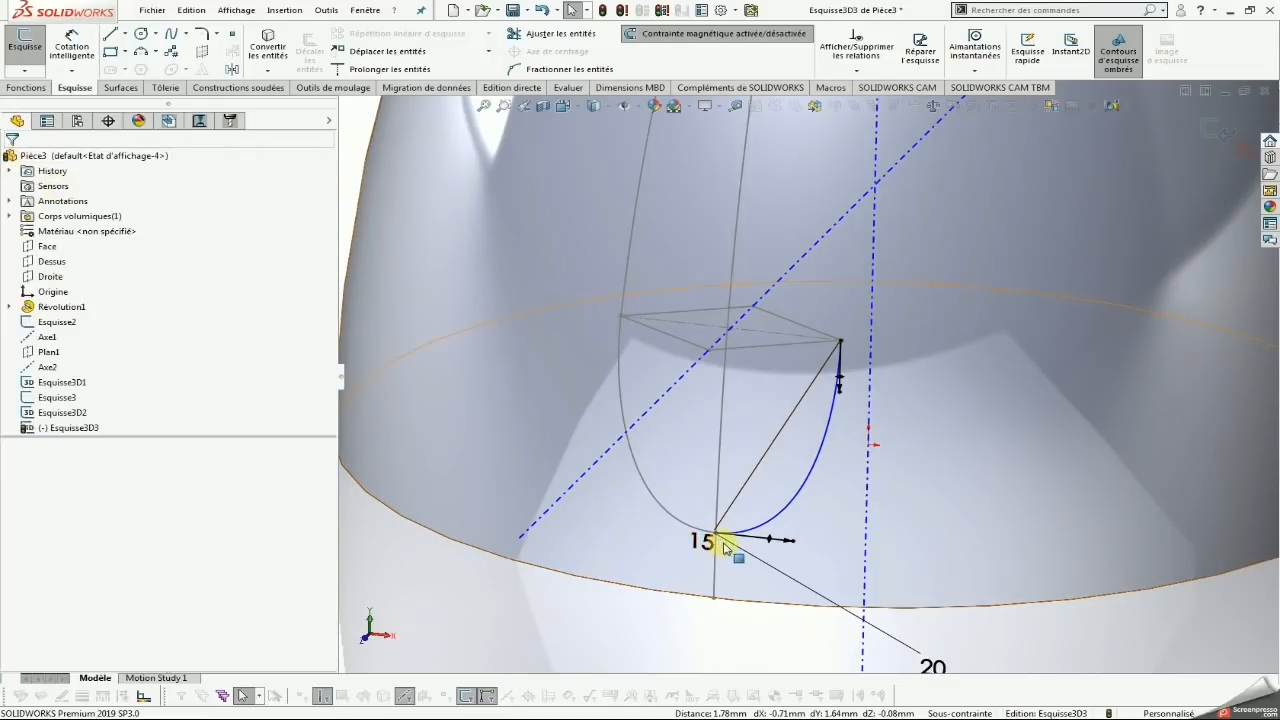
# Move the 15 mm dimension clear and make the spline's lower endpoint coincident with the first curve's lower end
pyautogui.moveTo(714, 535); pyautogui.dragTo(744, 531)
pyautogui.moveTo(703, 483); pyautogui.dragTo(703, 455)
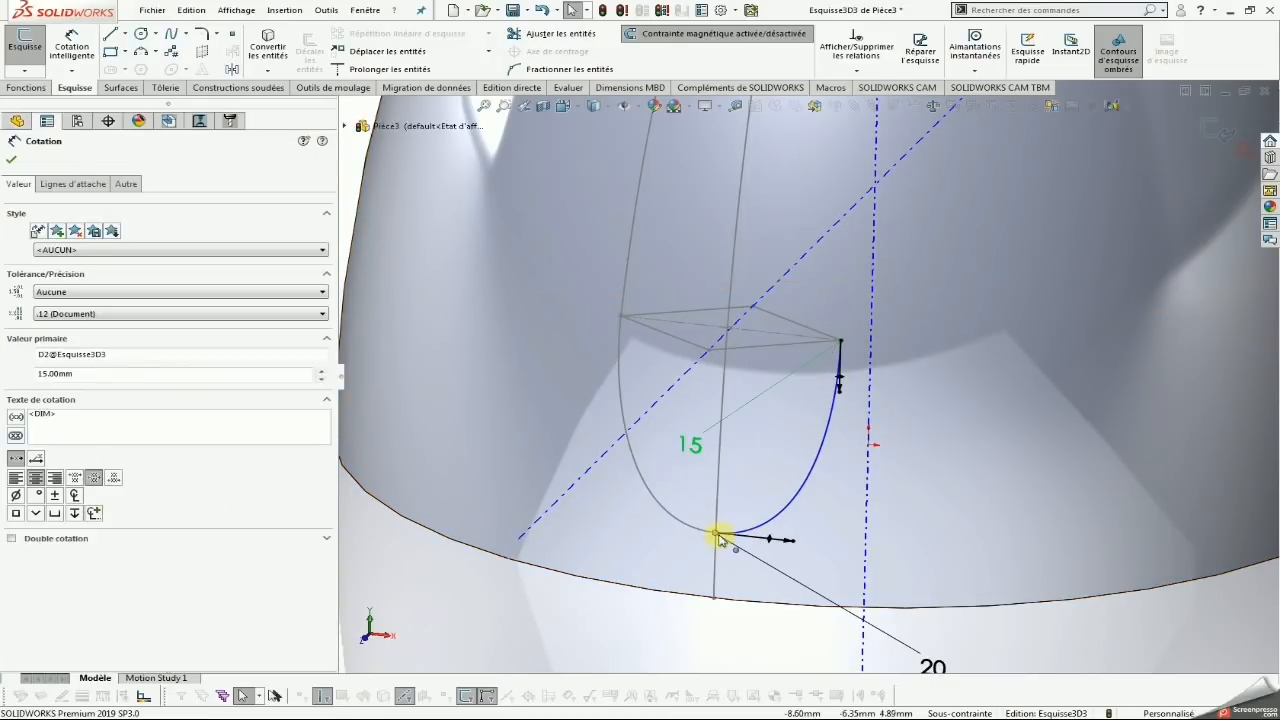
pyautogui.moveTo(716, 533); pyautogui.dragTo(735, 535)
pyautogui.keyDown('ctrl'); pyautogui.click(716, 533); pyautogui.keyUp('ctrl')
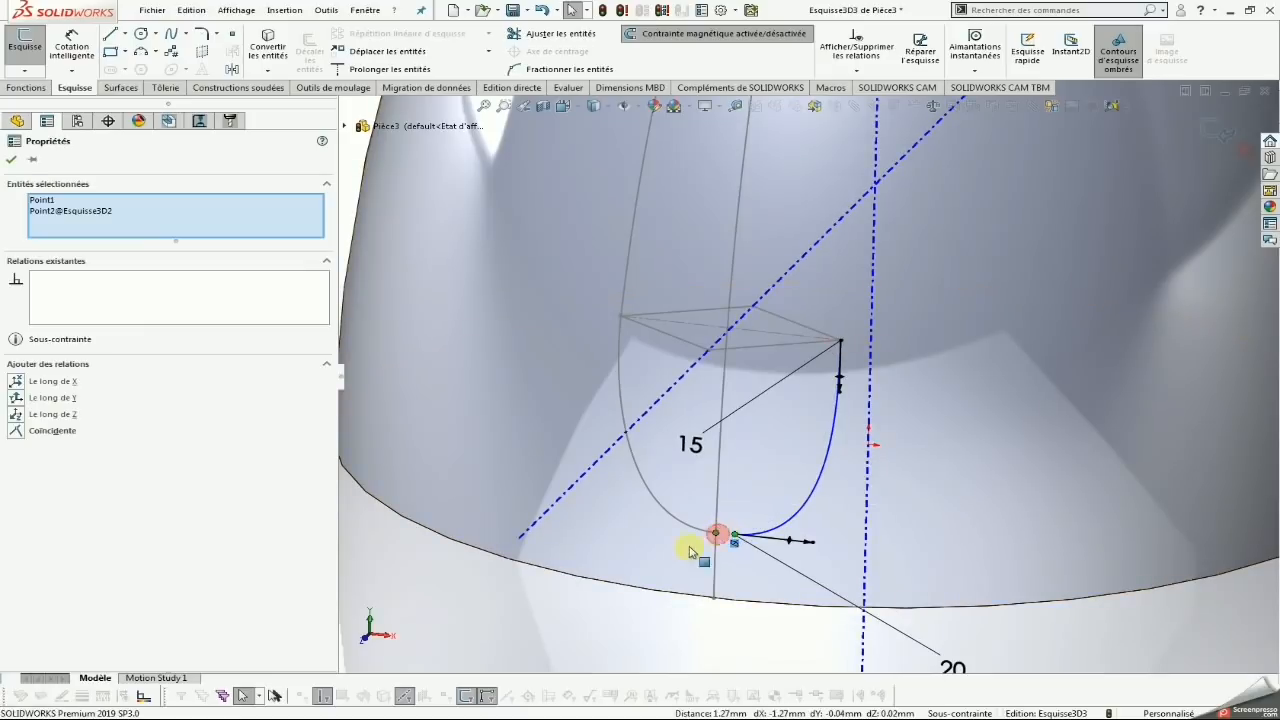
pyautogui.click(18, 431)
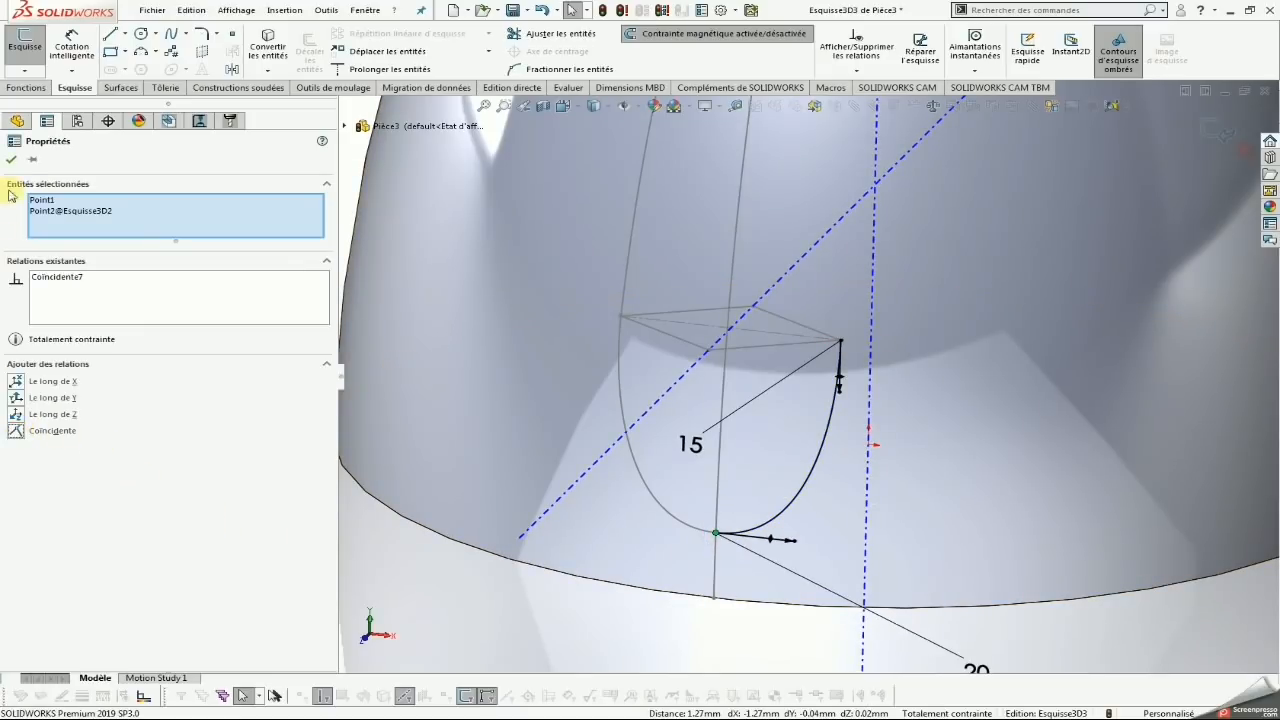
pyautogui.click(11, 159)
# Draw another spline on the dome surface from the diamond's right corner up to just below the apex
pyautogui.scroll(5, 900, 392)
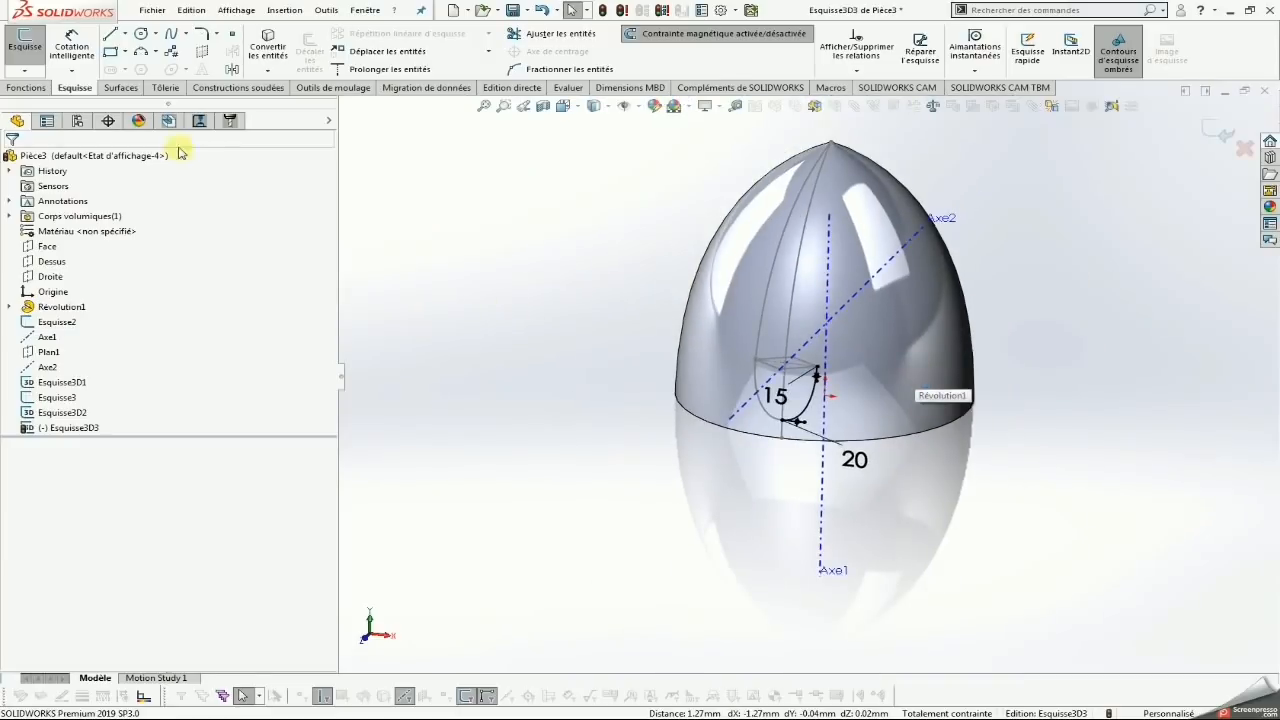
pyautogui.hotkey('ctrl', '7')
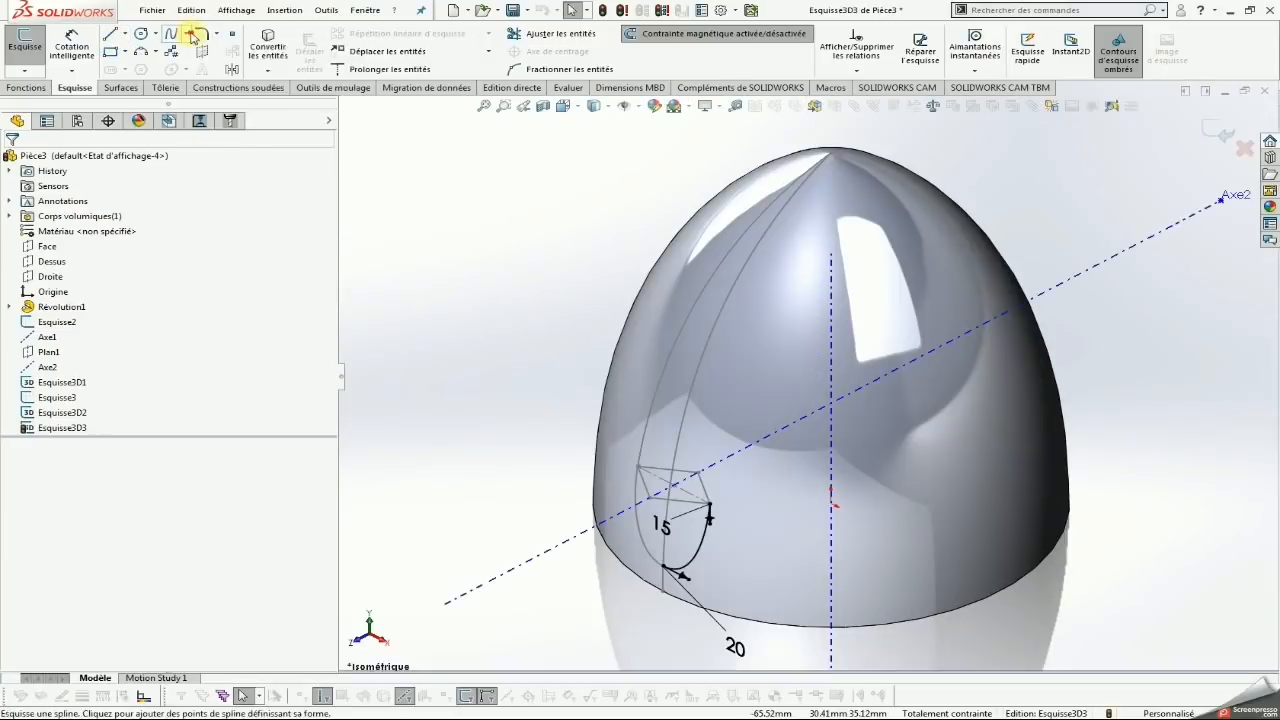
pyautogui.click(186, 34)
pyautogui.click(187, 83)
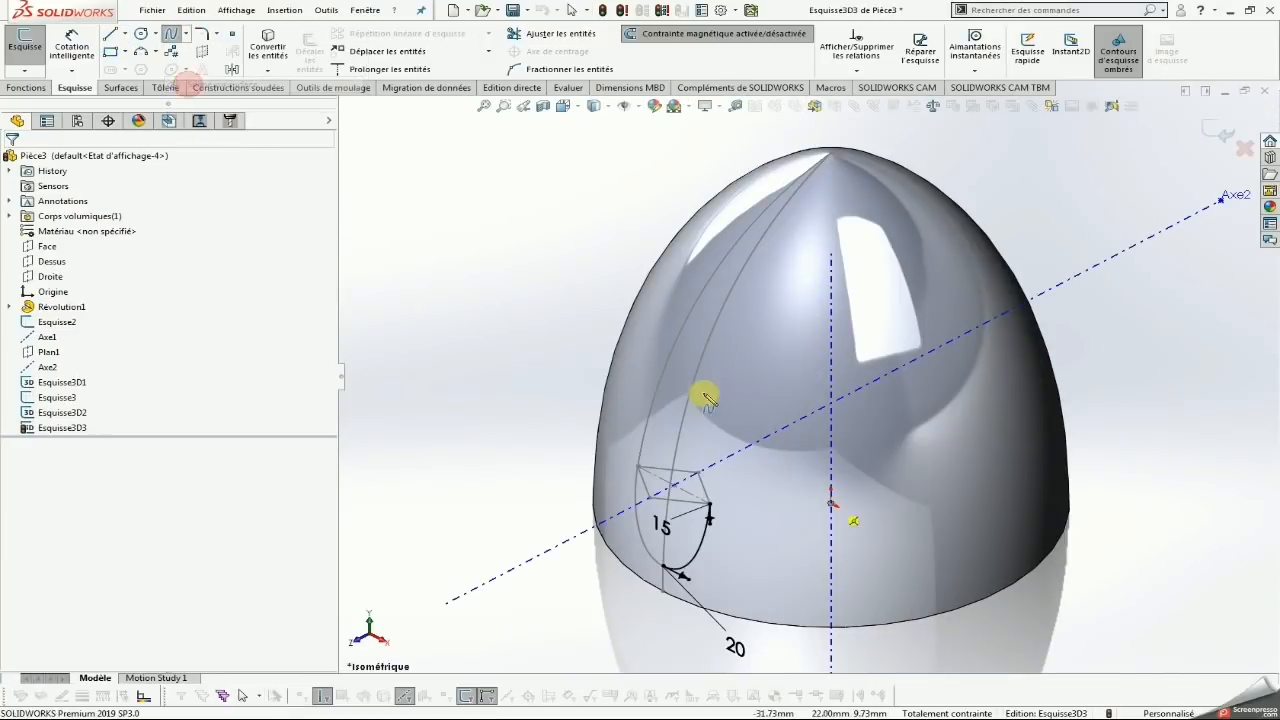
pyautogui.click(710, 515)
pyautogui.doubleClick(824, 208)
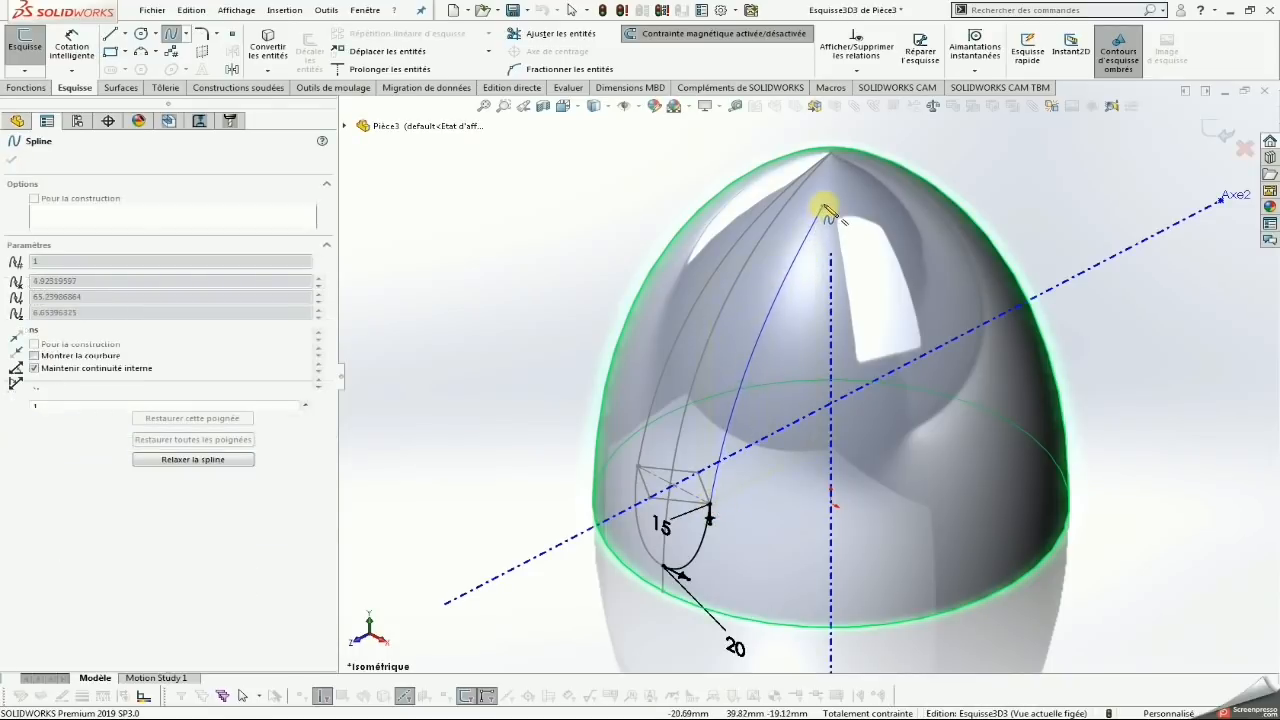
# Make the long spline's upper endpoint coincident with the dome's apex vertex
pyautogui.click(824, 208)
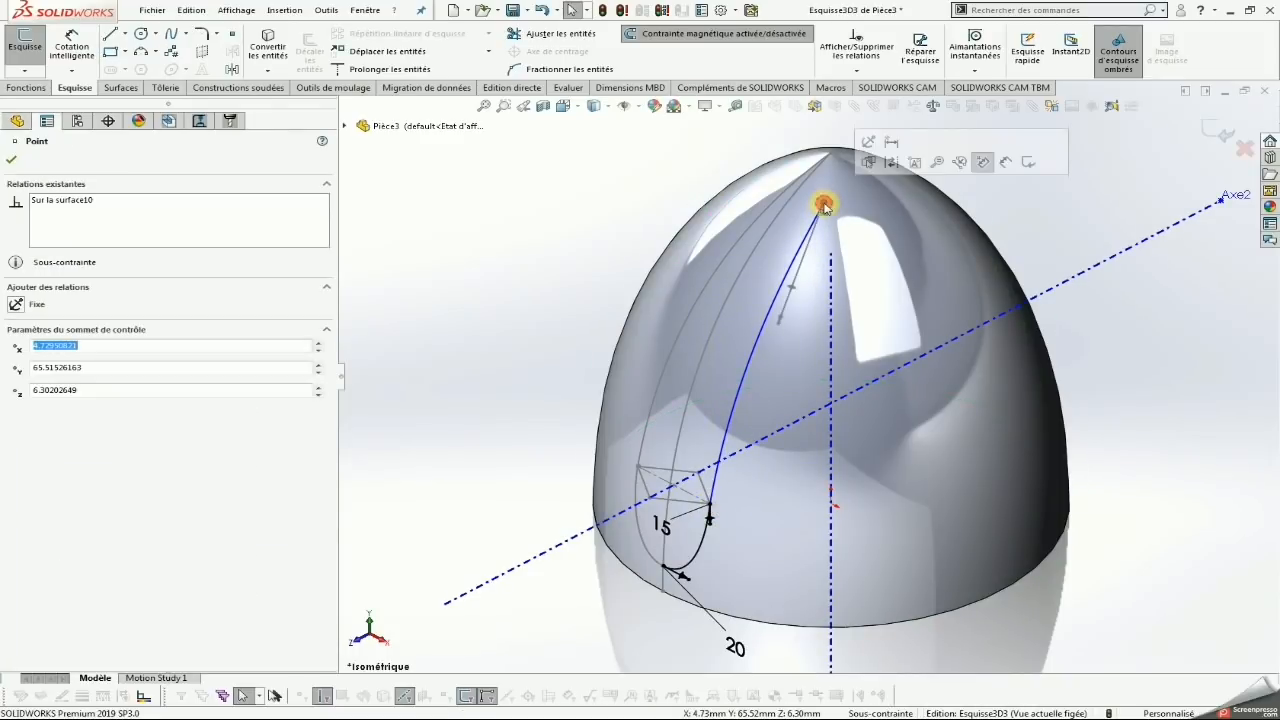
pyautogui.keyDown('ctrl'); pyautogui.click(830, 153); pyautogui.keyUp('ctrl')
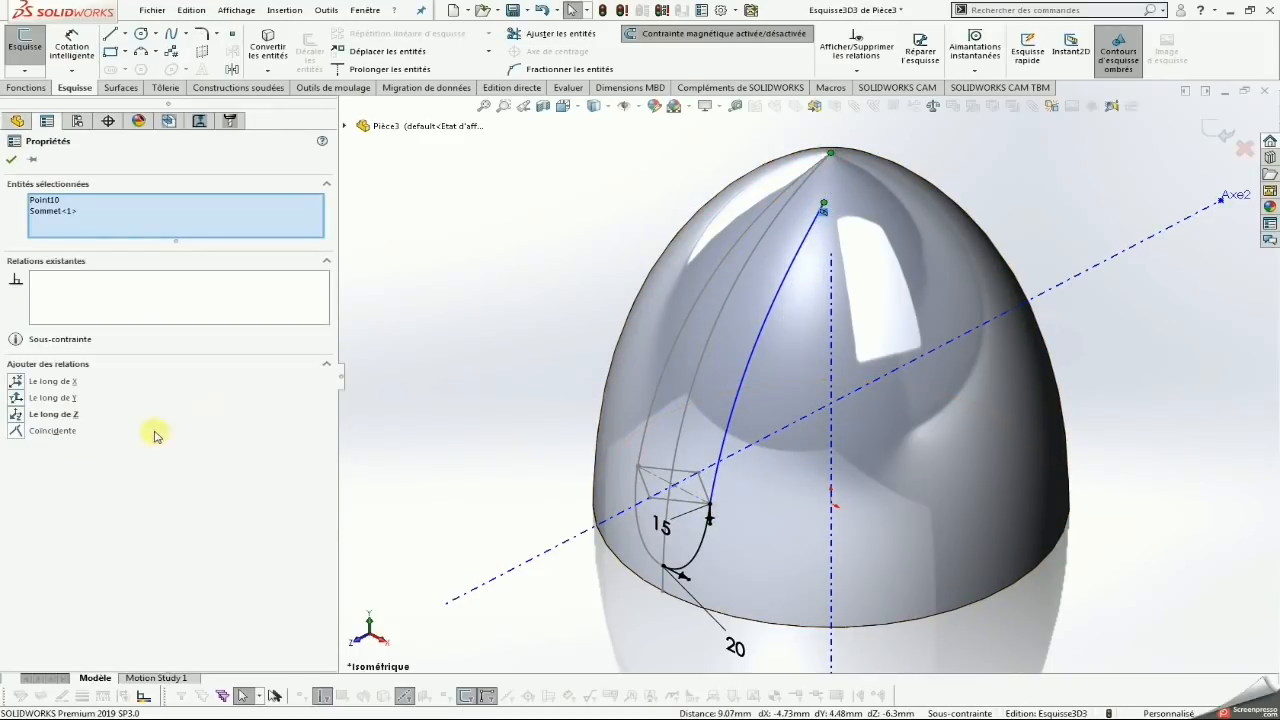
pyautogui.click(16, 431)
pyautogui.click(14, 161)
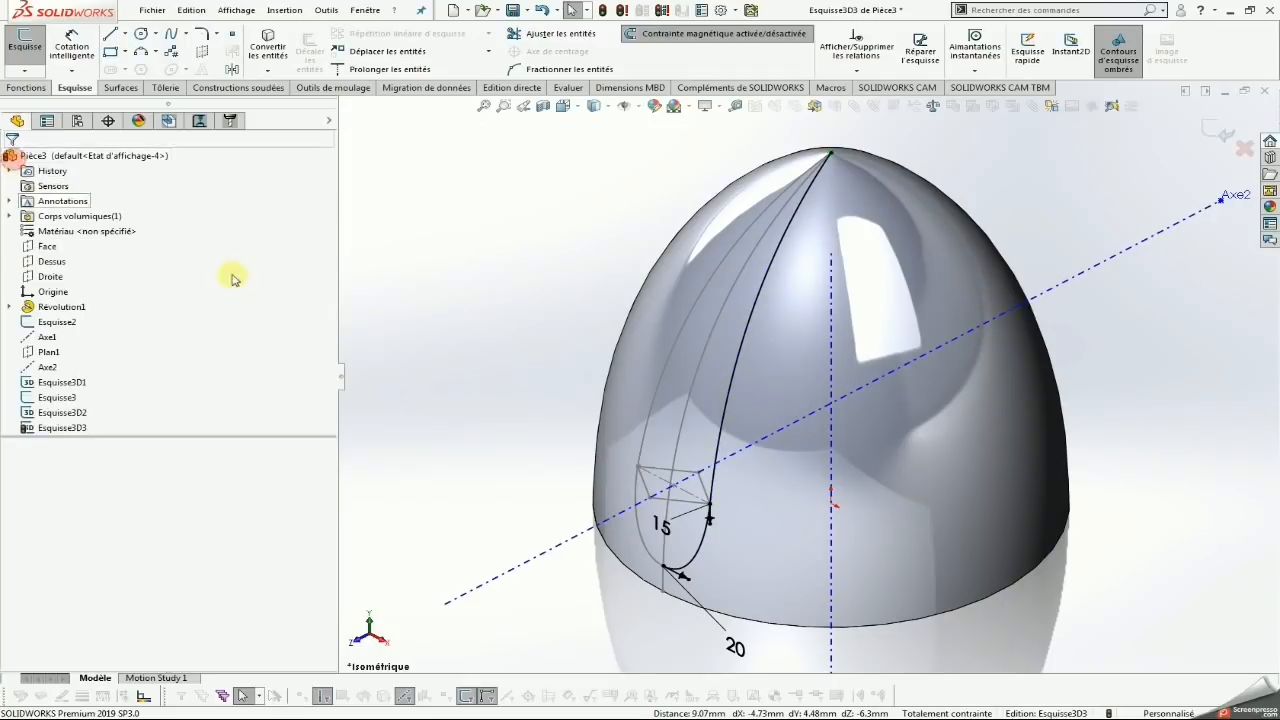
# Make the long spline tangent to the lower curved spline and exit the 3D sketch
pyautogui.click(716, 484)
pyautogui.keyDown('ctrl'); pyautogui.click(704, 543); pyautogui.keyUp('ctrl')
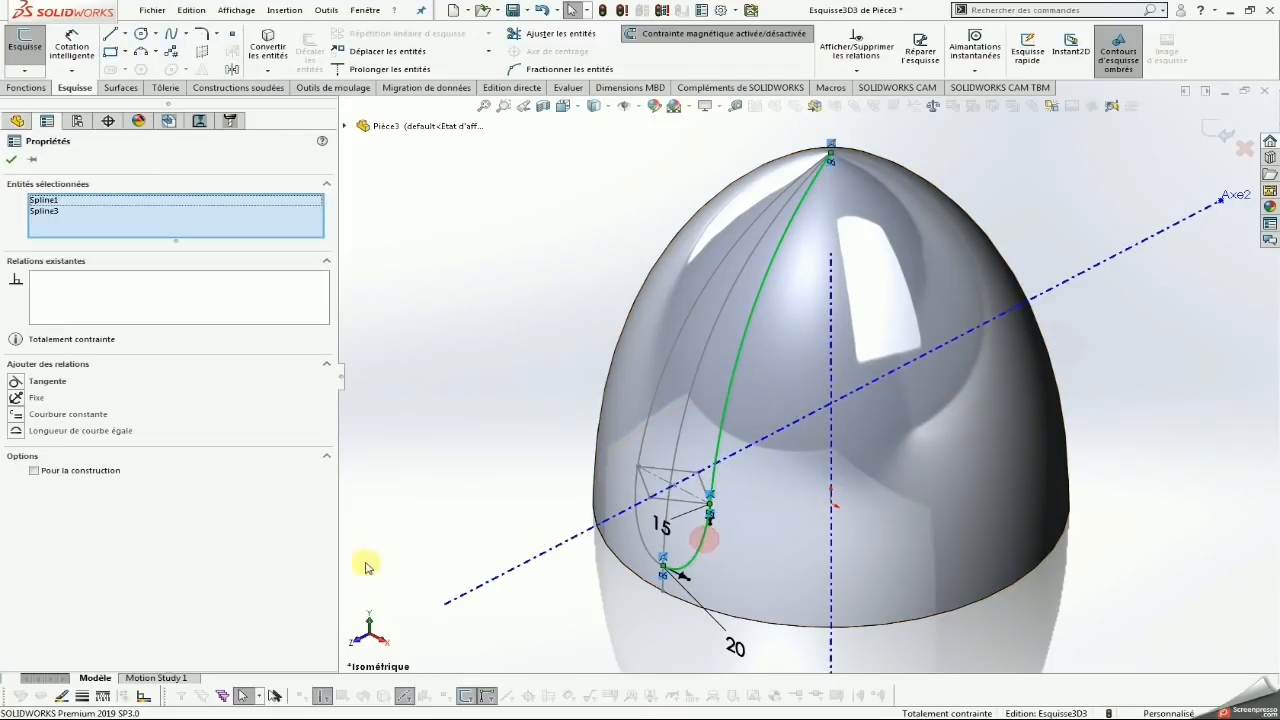
pyautogui.click(15, 383)
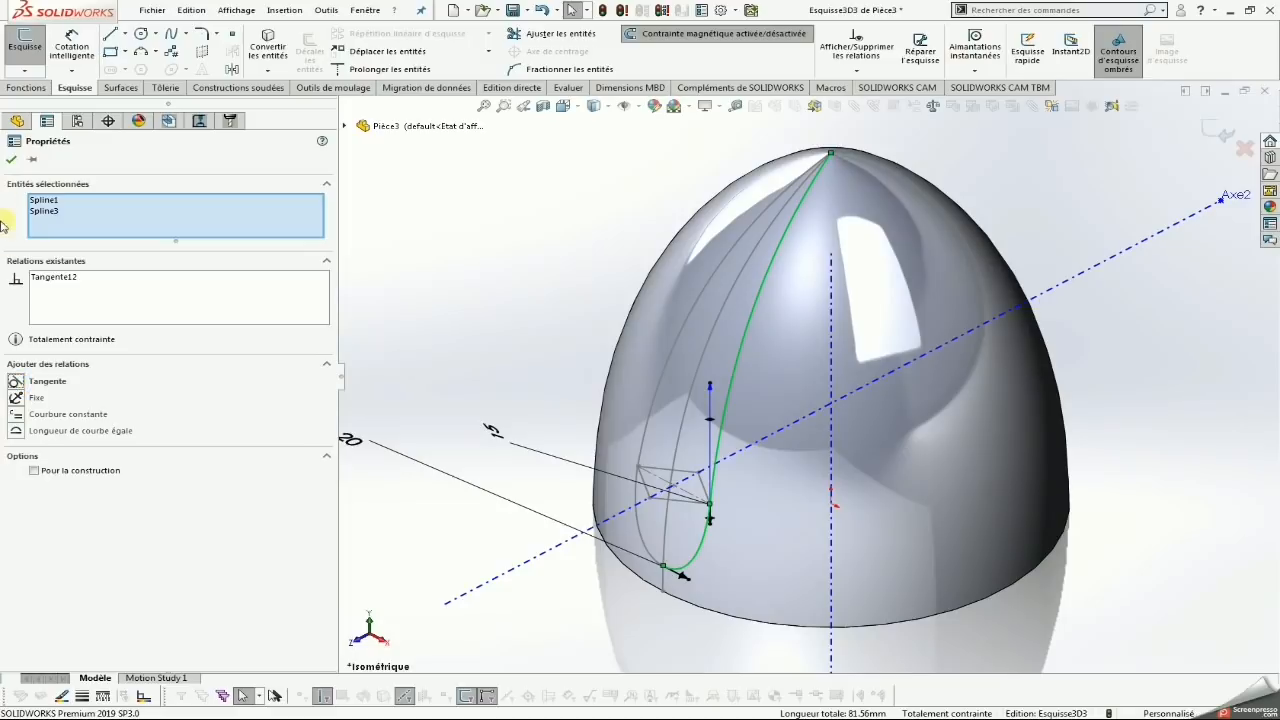
pyautogui.click(11, 160)
pyautogui.click(1218, 131)
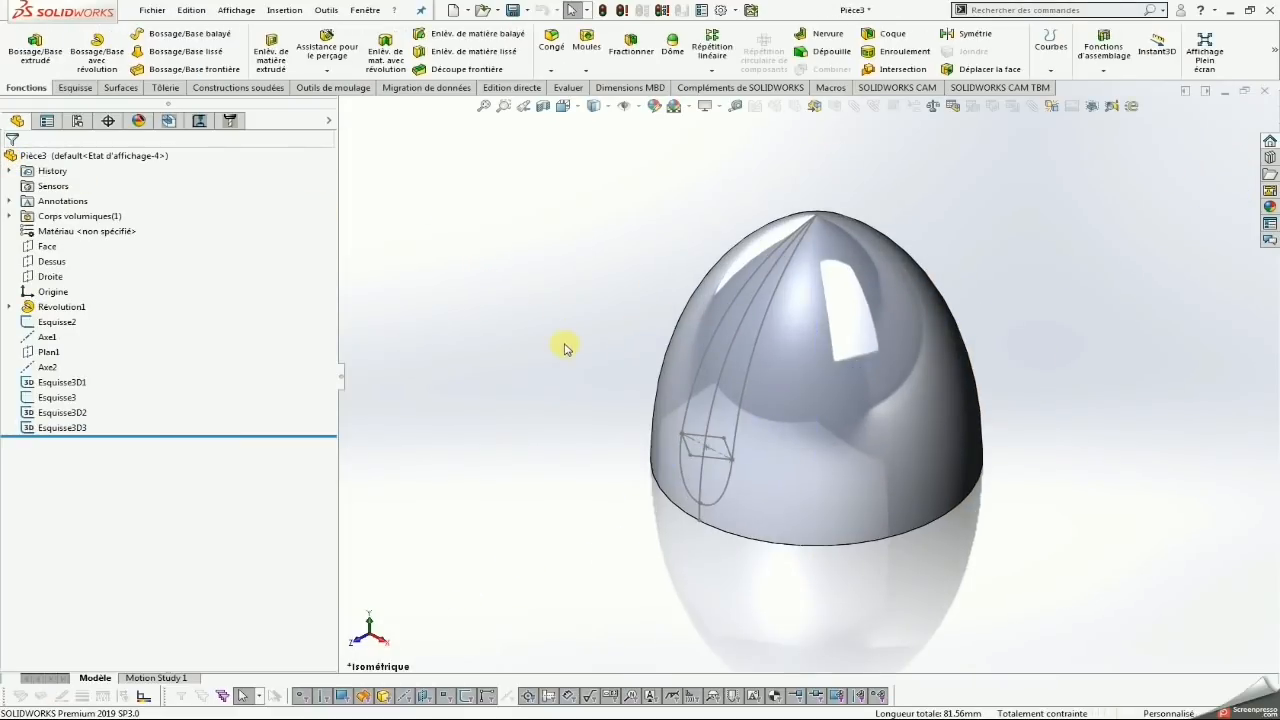
# Sketch a point at the dome's apex on the Droite plane and exit the sketch
pyautogui.click(74, 88)
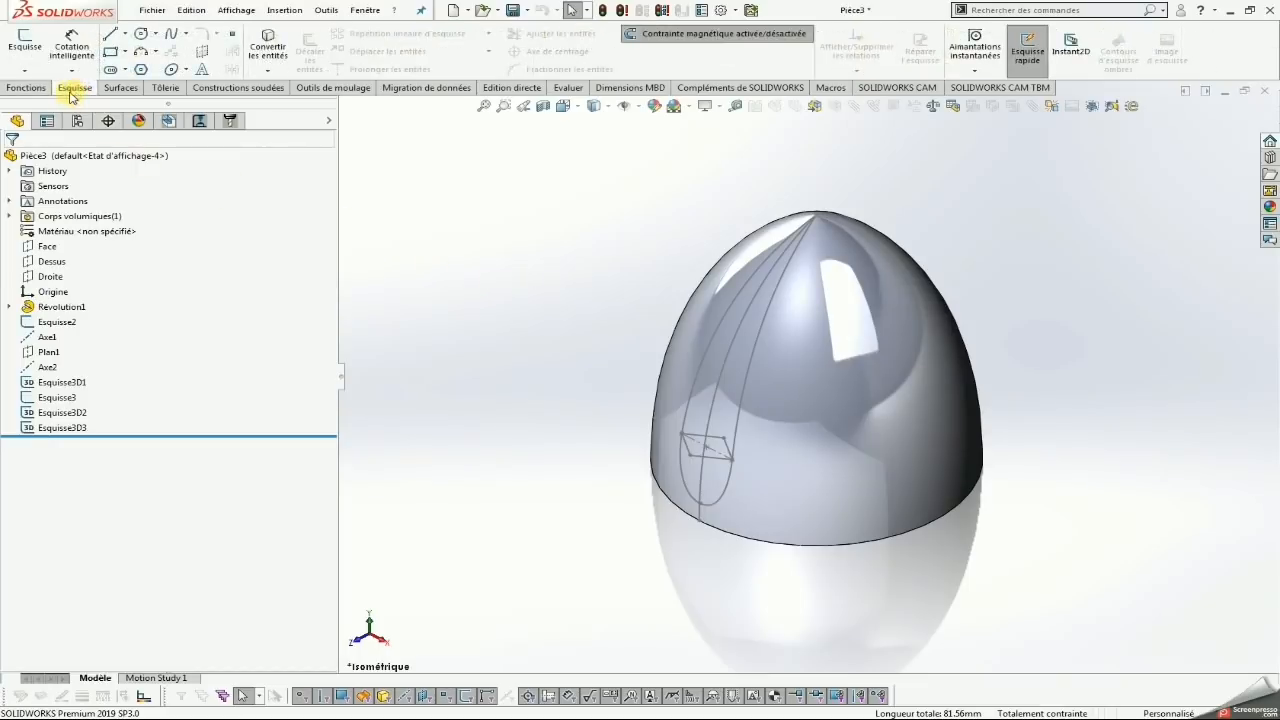
pyautogui.click(50, 277)
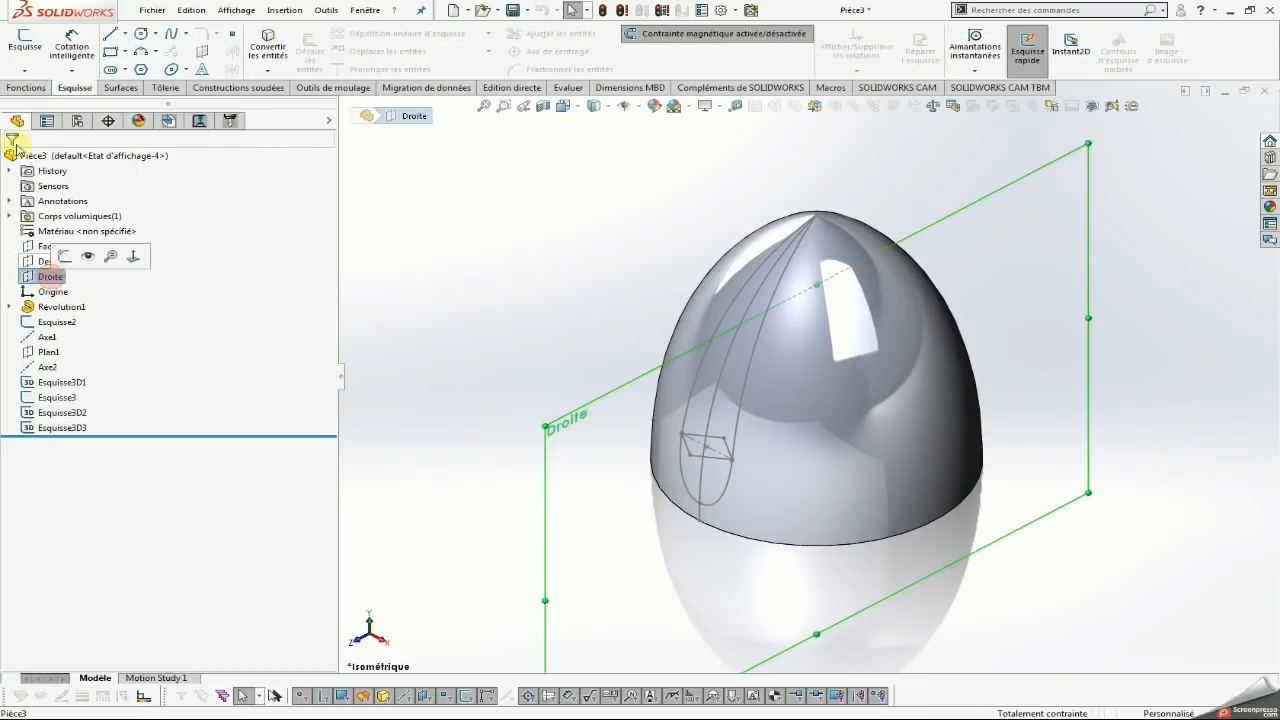
pyautogui.click(233, 37)
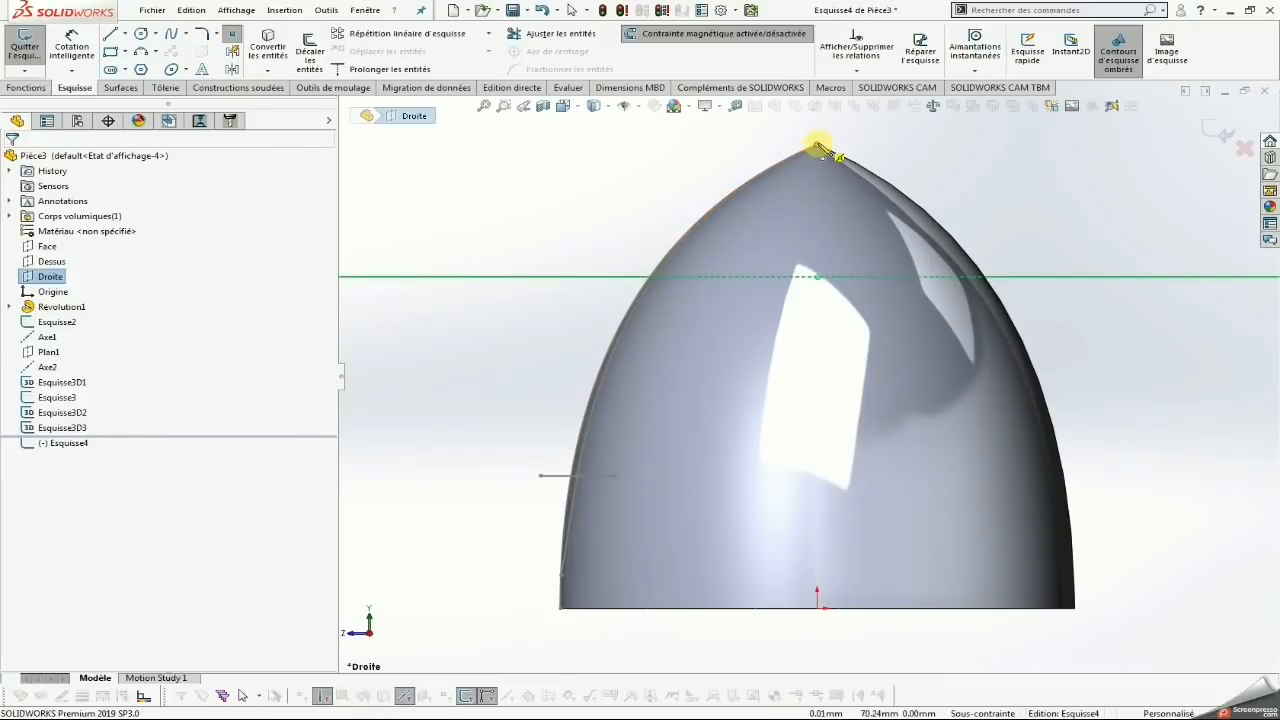
pyautogui.click(818, 146)
pyautogui.scroll(2, 786, 370)
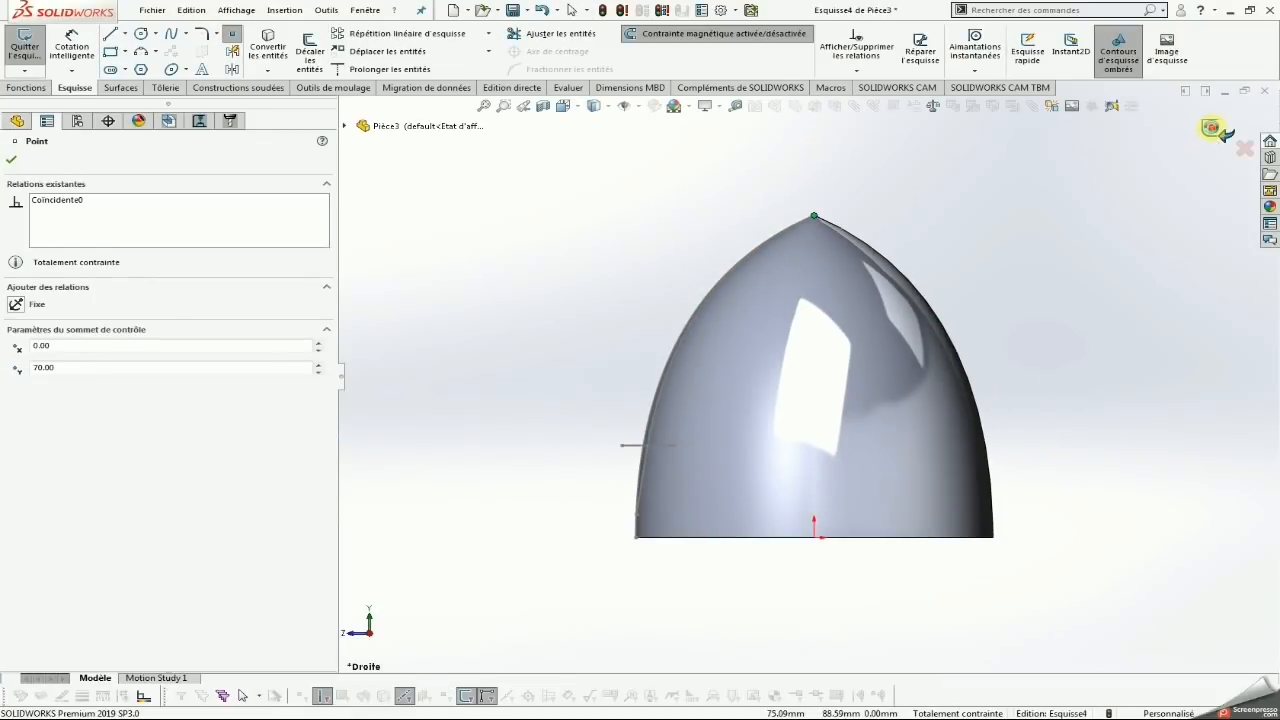
pyautogui.click(1215, 128)
# Start another point sketch on the Droite plane and exit it
pyautogui.click(232, 37)
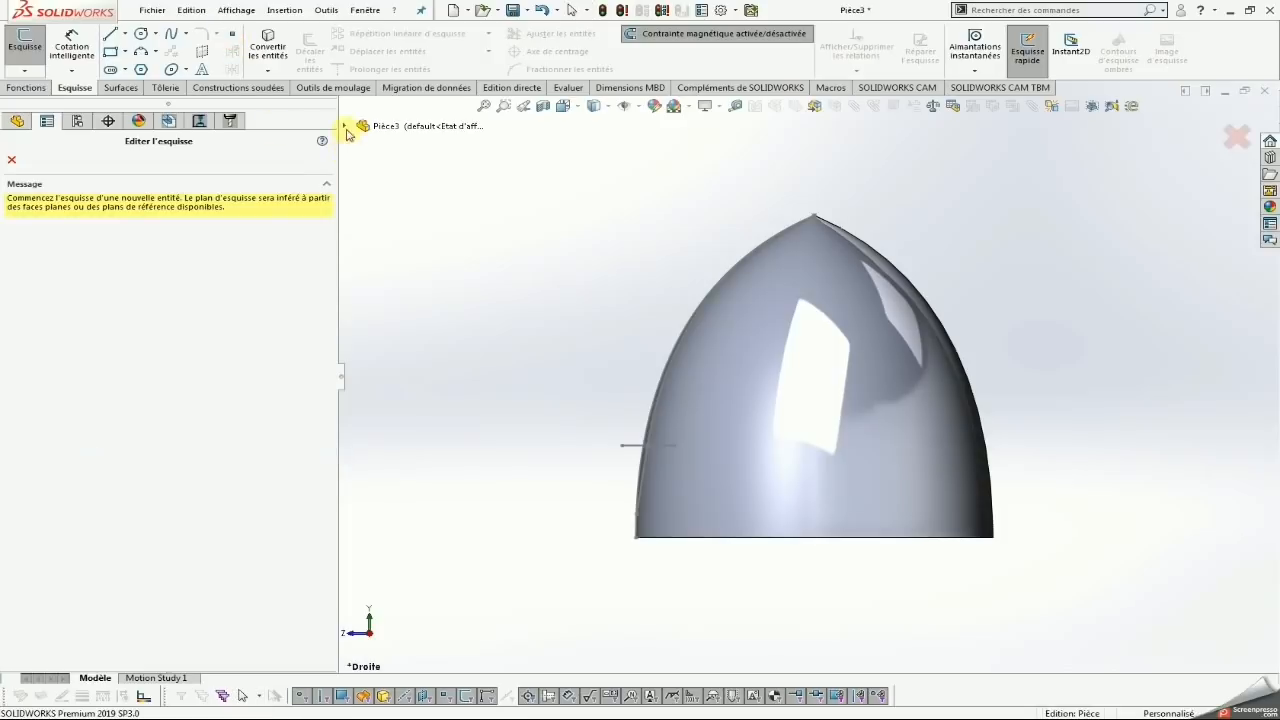
pyautogui.click(344, 127)
pyautogui.click(403, 247)
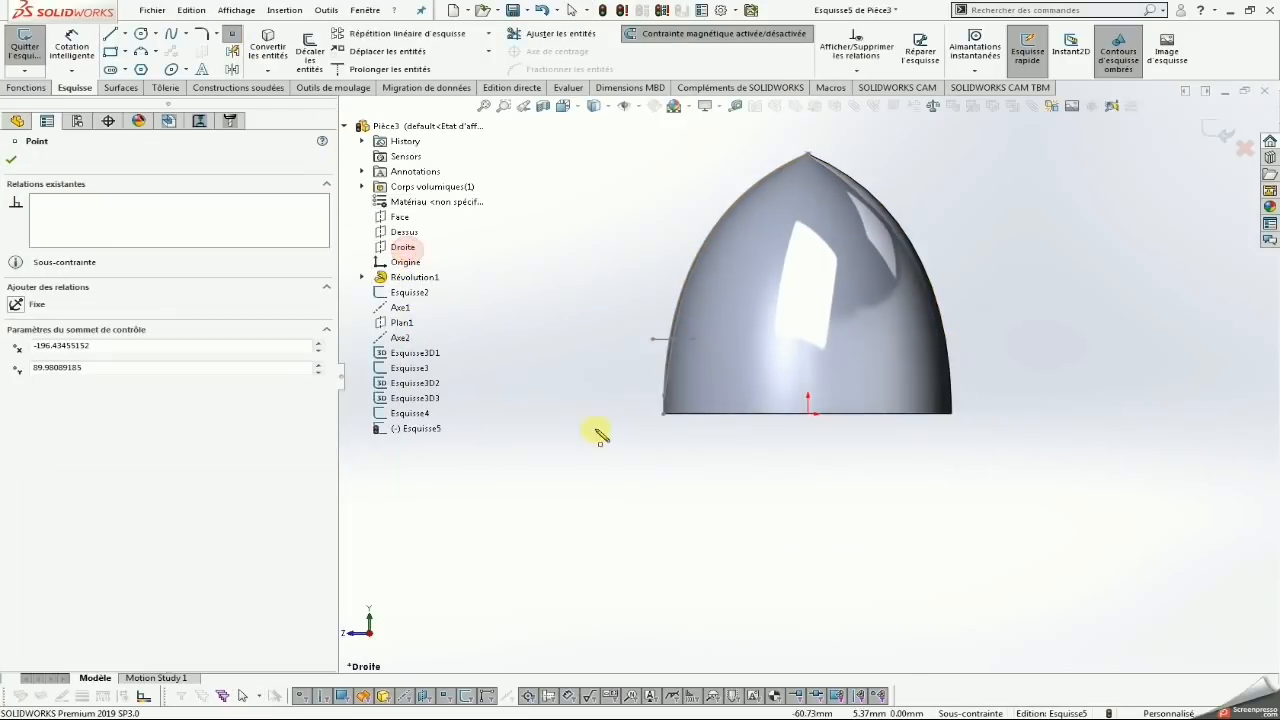
pyautogui.moveTo(600, 435); pyautogui.dragTo(700, 425, button='middle')
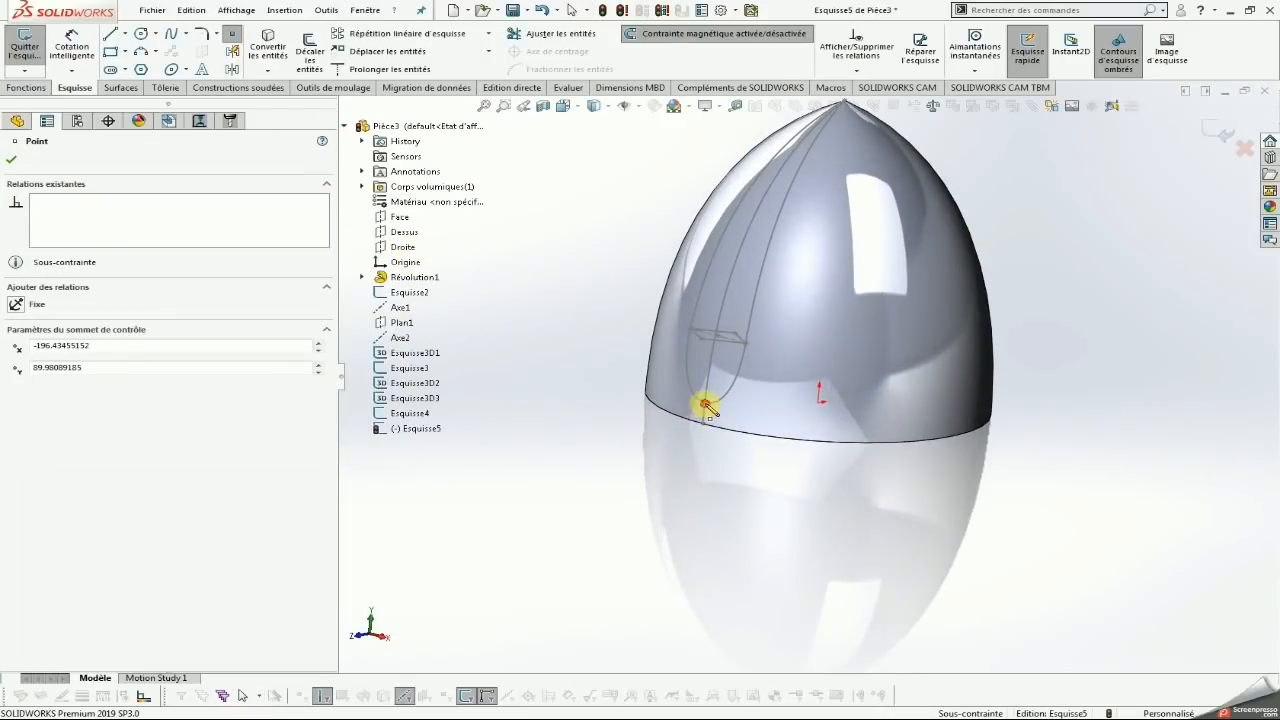
pyautogui.click(12, 163)
pyautogui.press('space')
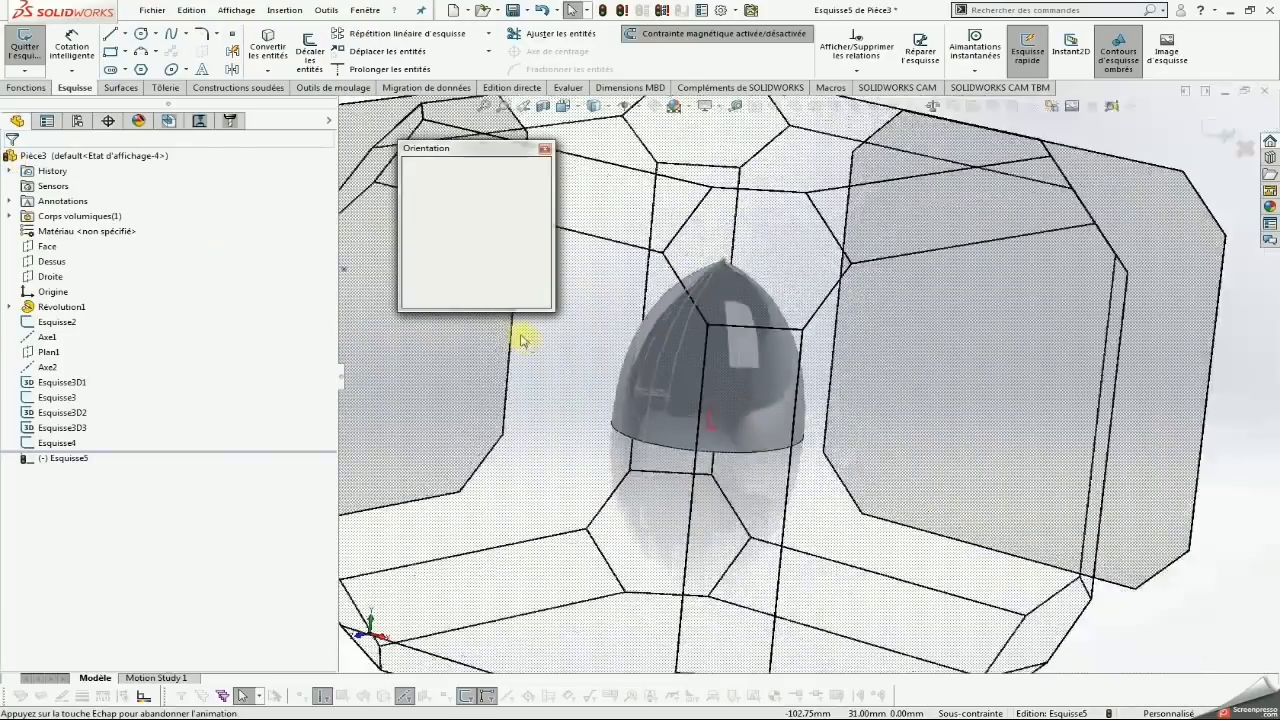
pyautogui.click(538, 233)
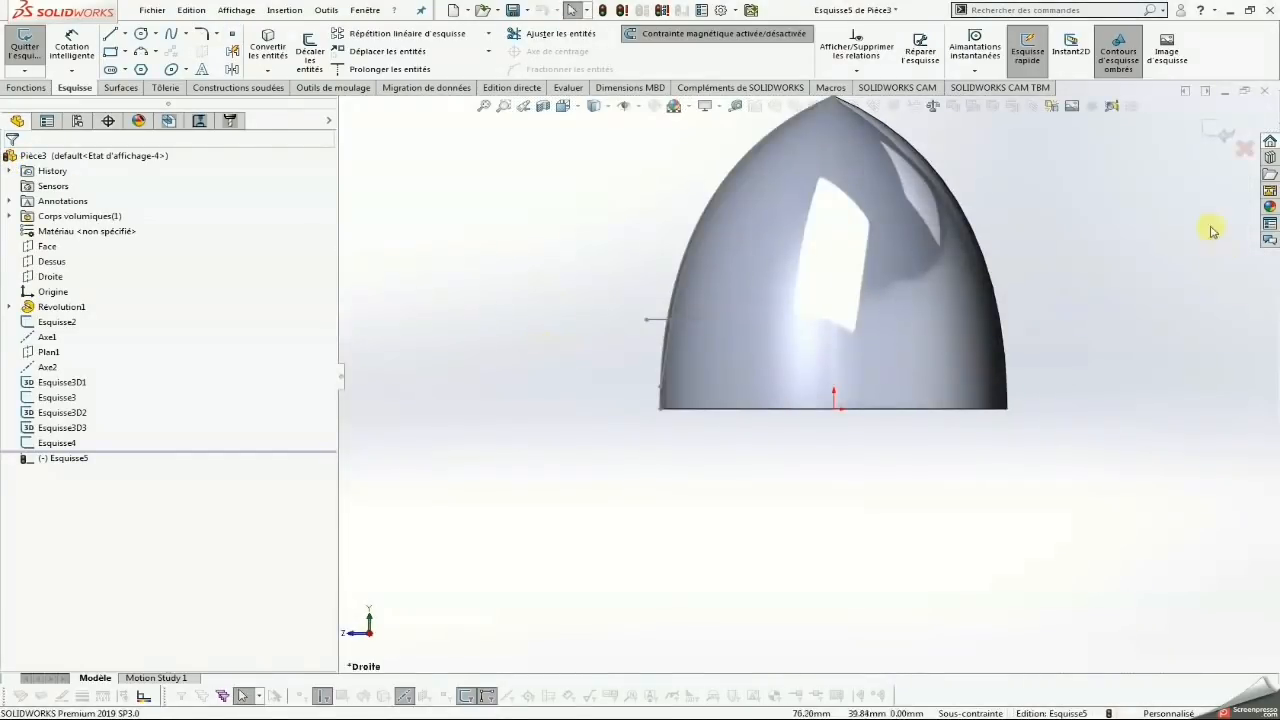
pyautogui.click(1215, 133)
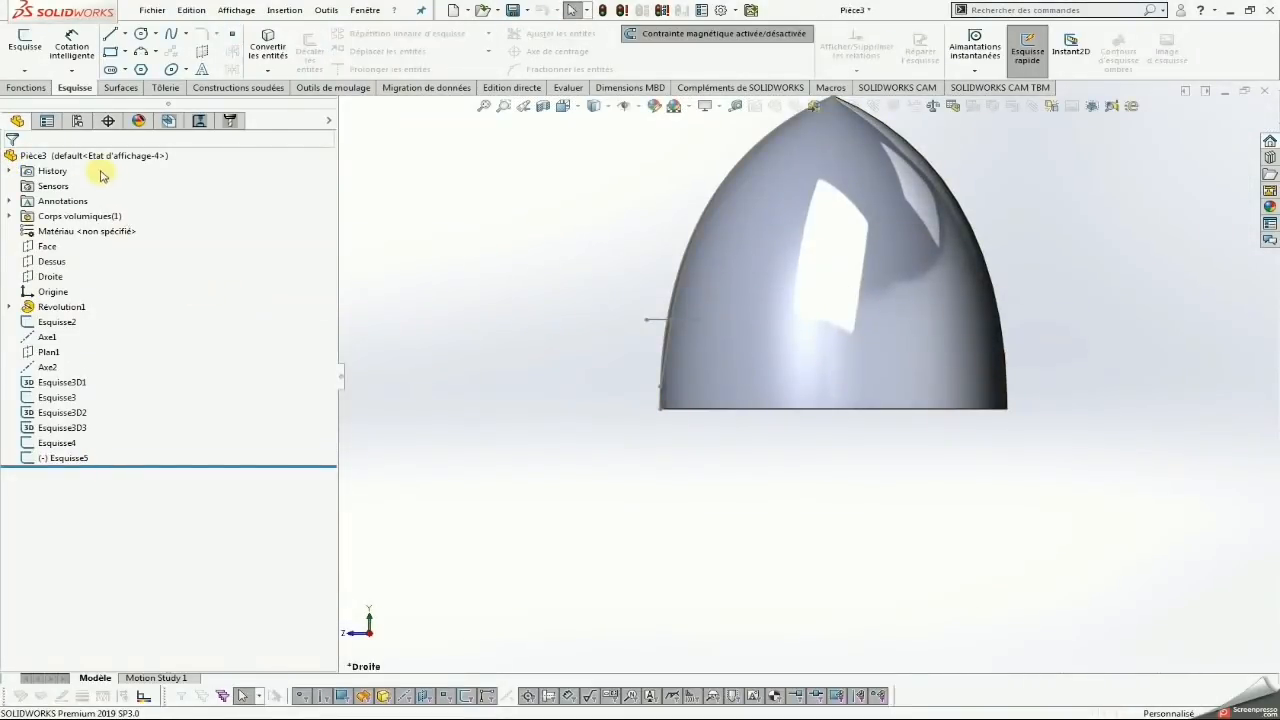
# Sketch a stepped line chain on the Droite plane from the base corner: about 41 mm outward, about 13 mm up, outward again, then briefly down
pyautogui.click(55, 277)
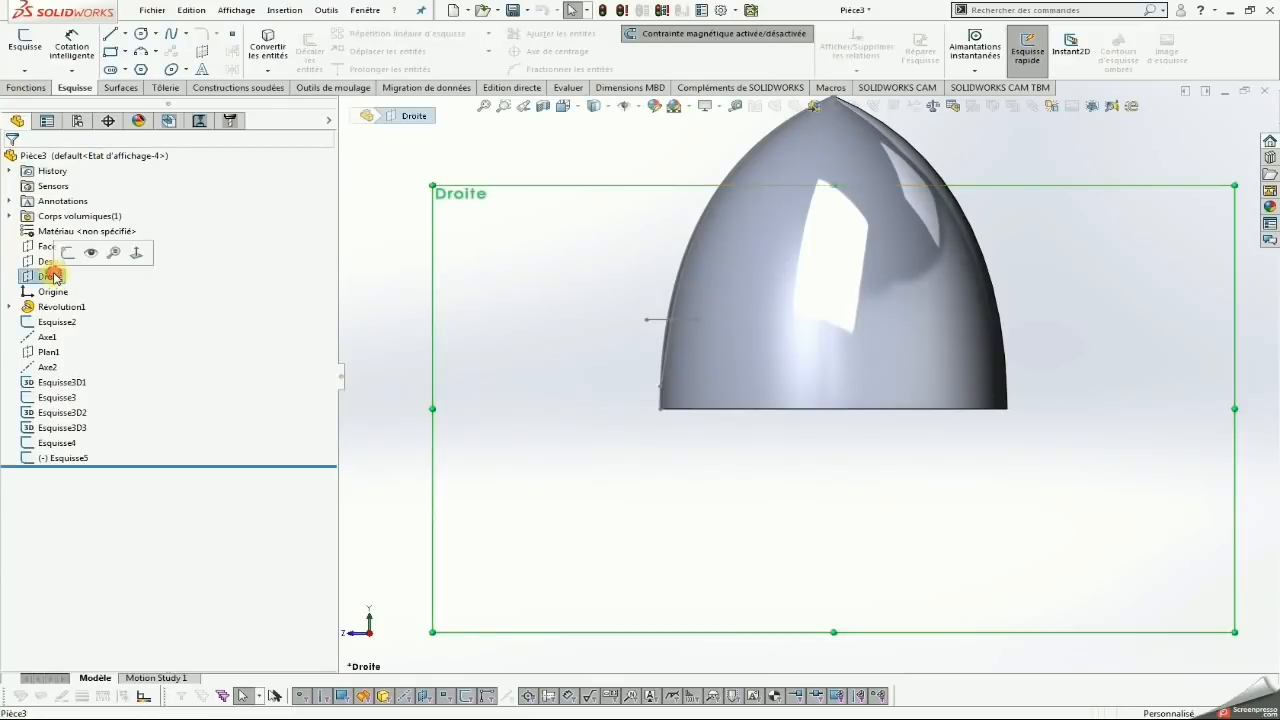
pyautogui.click(25, 42)
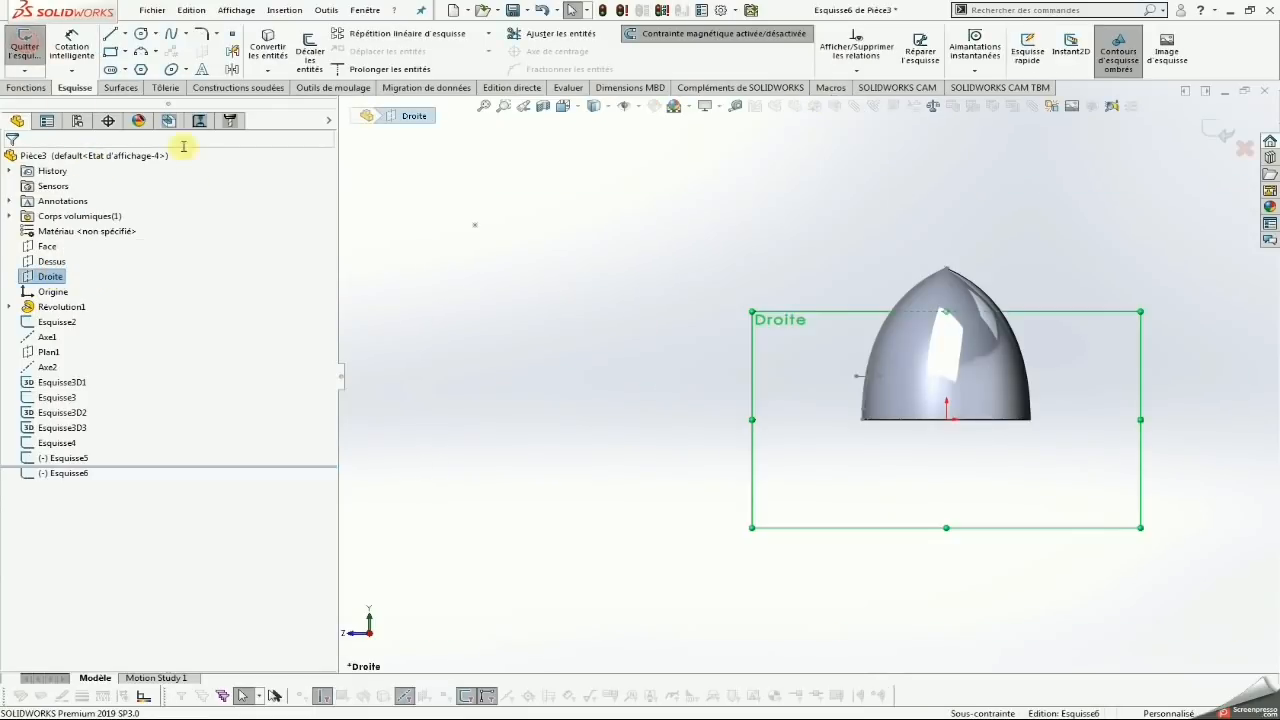
pyautogui.click(115, 35)
pyautogui.scroll(-5, 905, 460)
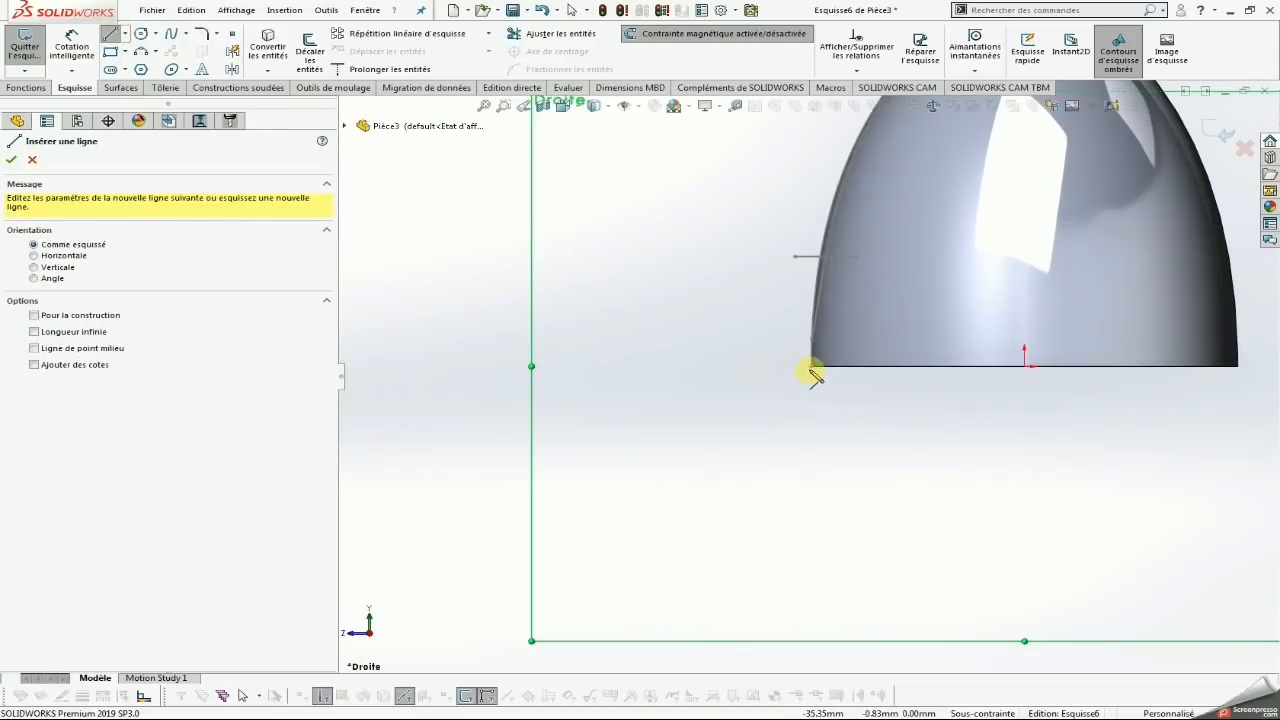
pyautogui.click(811, 367)
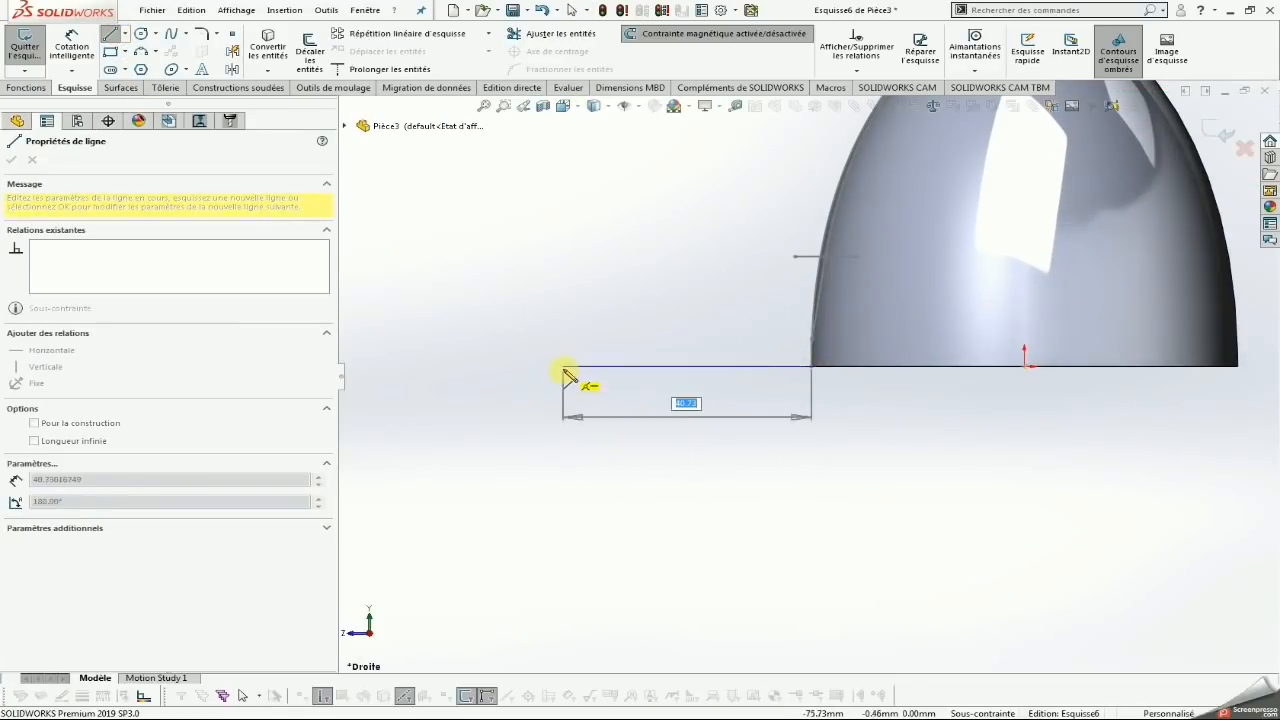
pyautogui.click(563, 368)
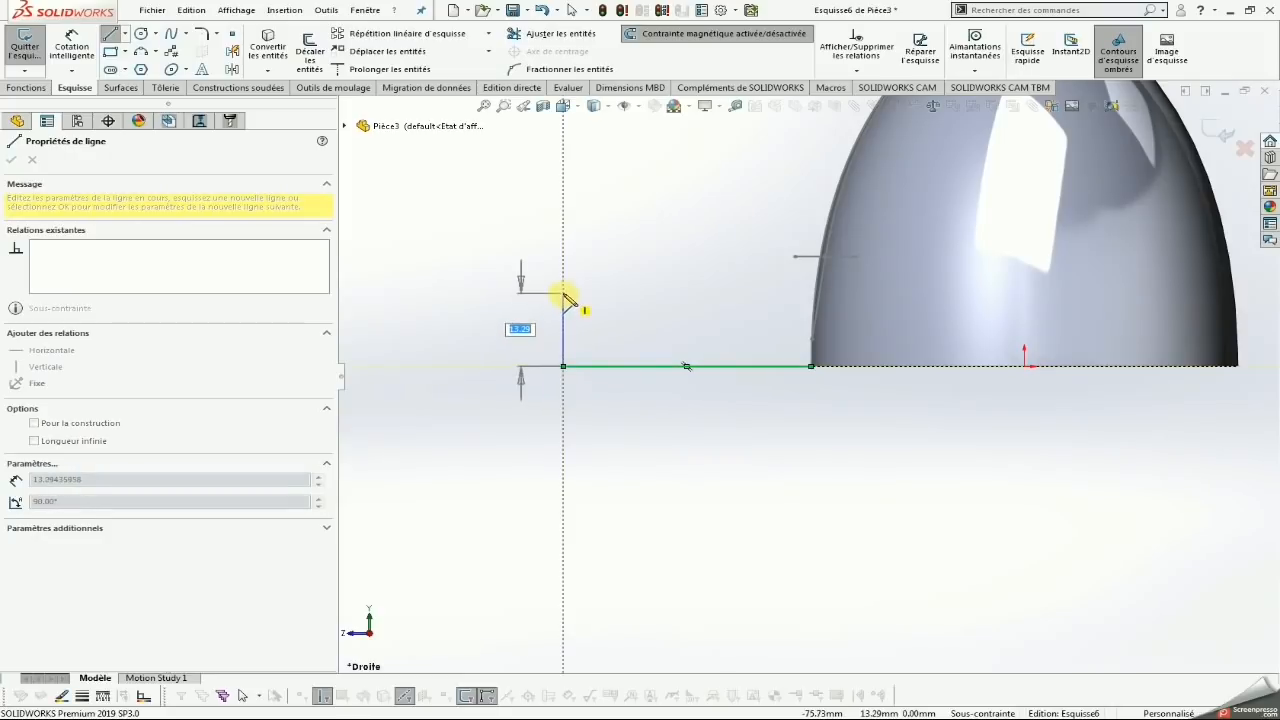
pyautogui.click(563, 293)
pyautogui.click(444, 293)
pyautogui.click(444, 316)
pyautogui.press('Escape')
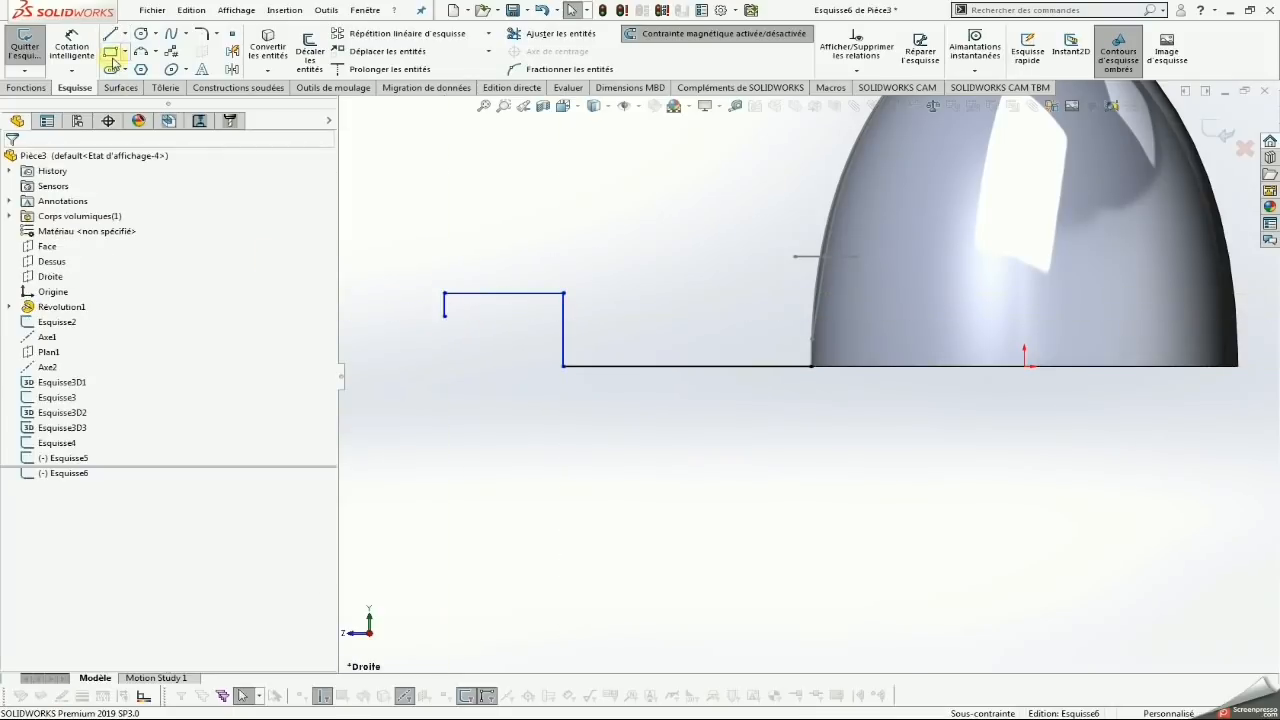
# Dimension the lower horizontal line extending from the dome's base at 40 mm
pyautogui.click(72, 40)
pyautogui.click(727, 367)
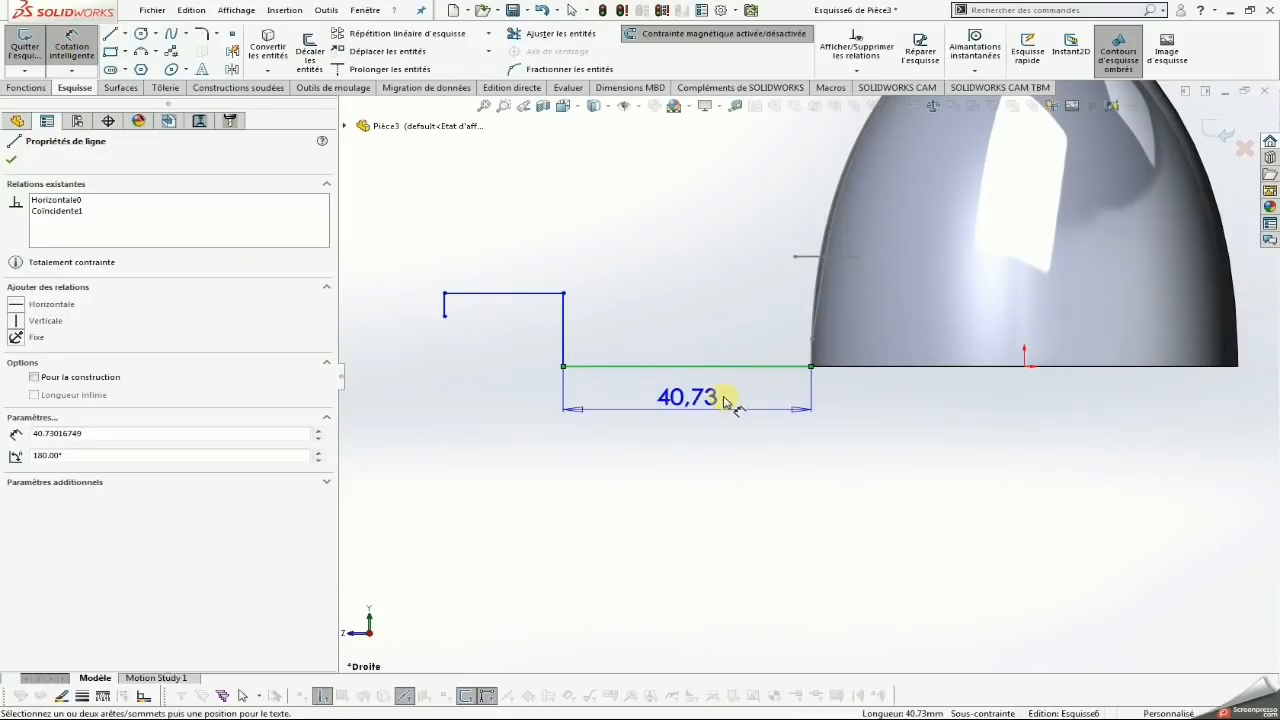
pyautogui.click(724, 400)
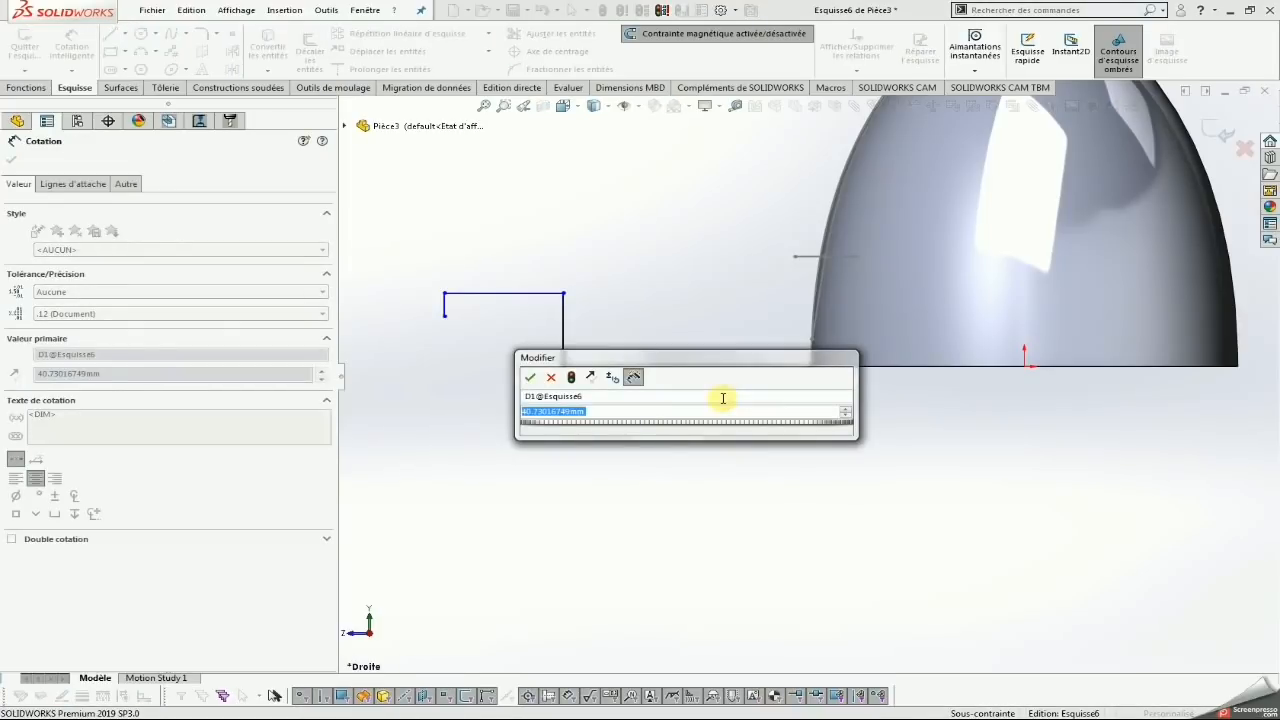
pyautogui.write('40')
pyautogui.press('Return')
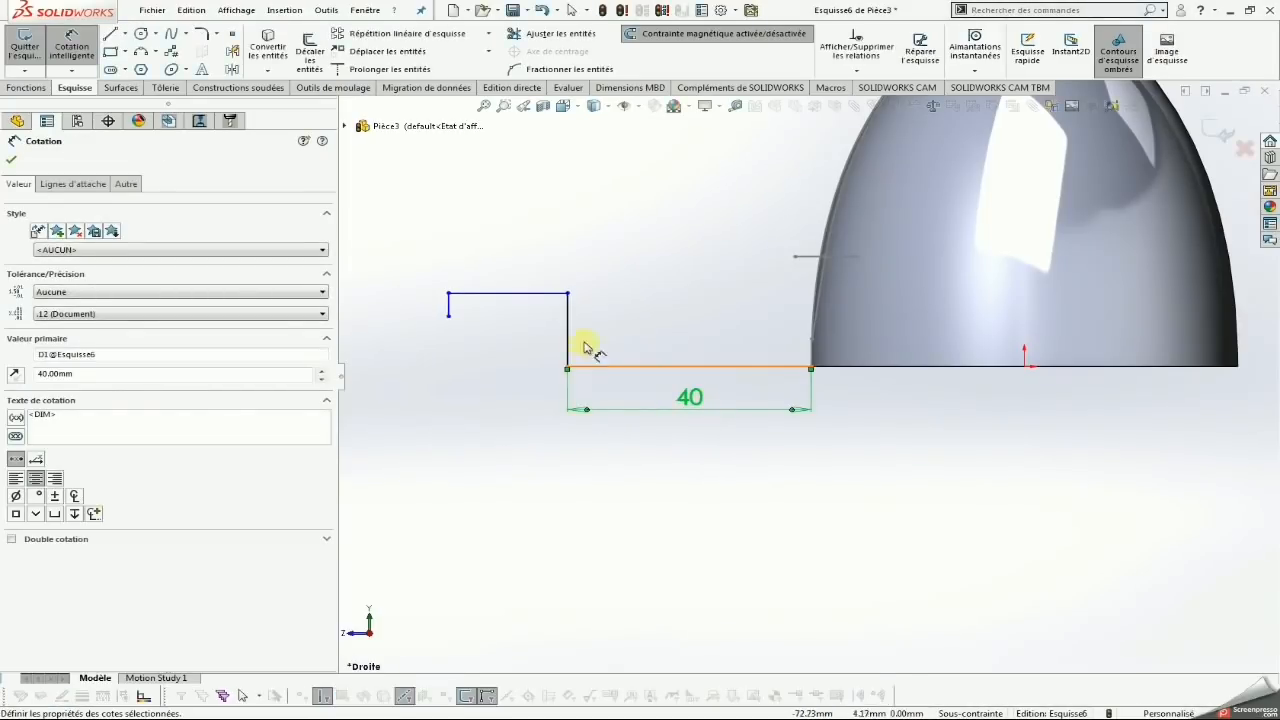
# Dimension the taller vertical line of the stepped profile at 20 mm
pyautogui.click(567, 334)
pyautogui.click(620, 332)
pyautogui.write('20')
pyautogui.press('Return')
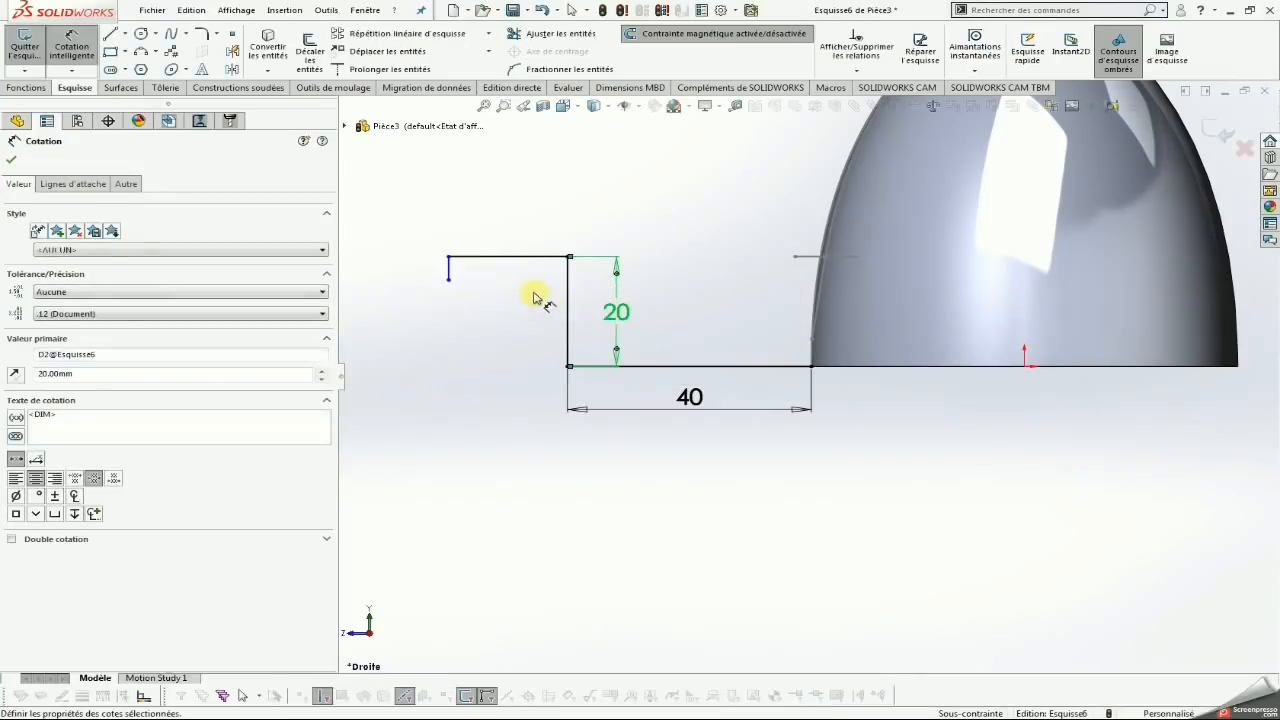
# Dimension the upper horizontal line of the stepped profile at 10 mm
pyautogui.click(520, 258)
pyautogui.click(525, 222)
pyautogui.write('10')
pyautogui.press('Return')
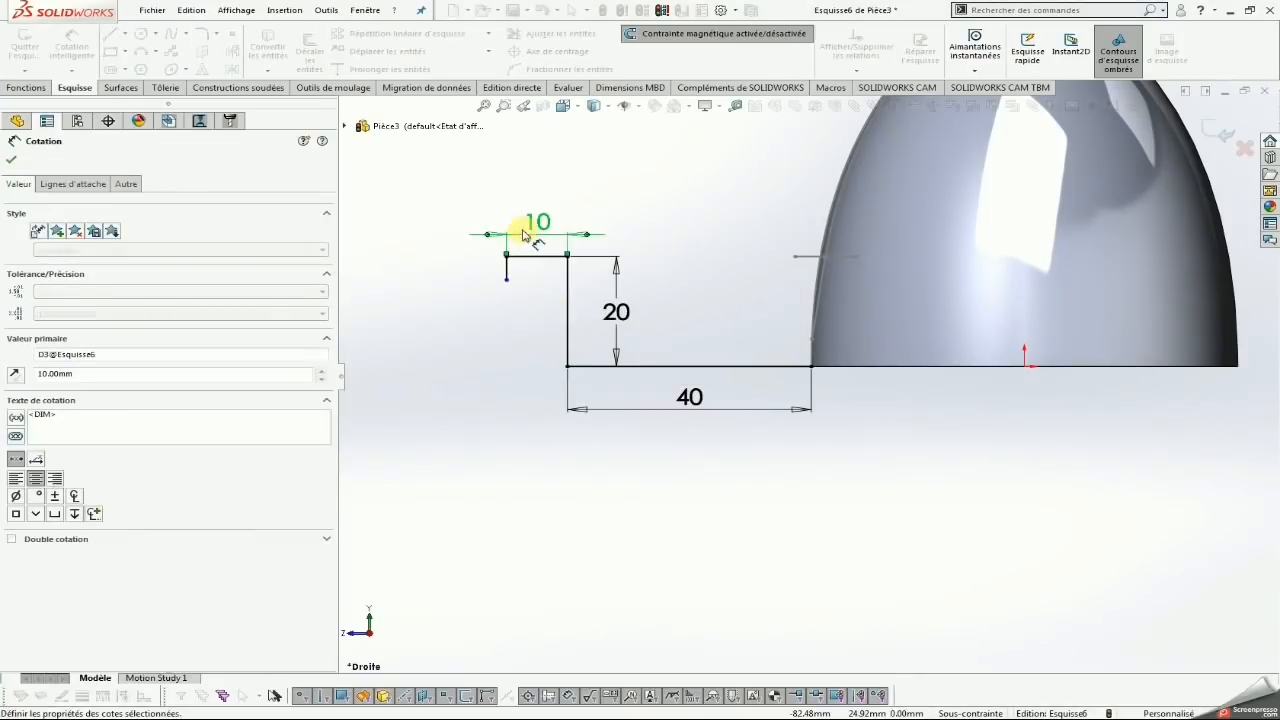
# Dimension the short vertical end line of the stepped profile at 7 mm
pyautogui.click(508, 280)
pyautogui.click(480, 277)
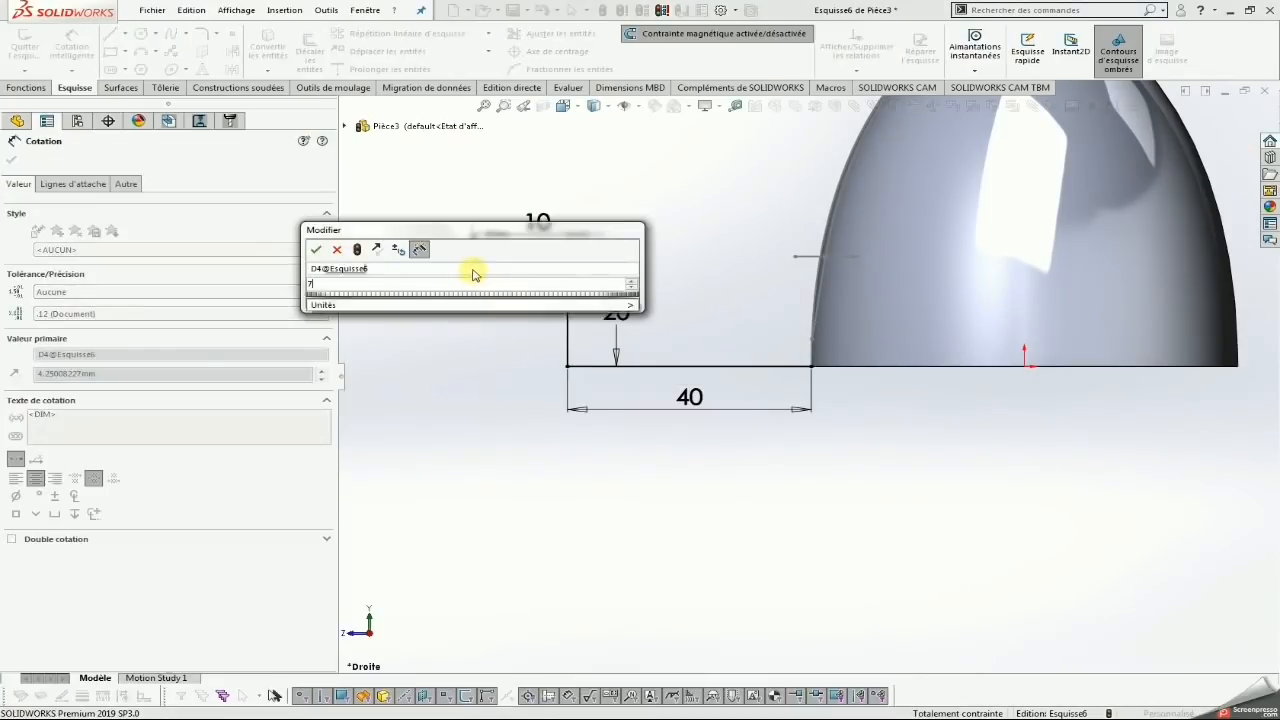
pyautogui.write('7')
pyautogui.press('Return')
pyautogui.press('Escape')
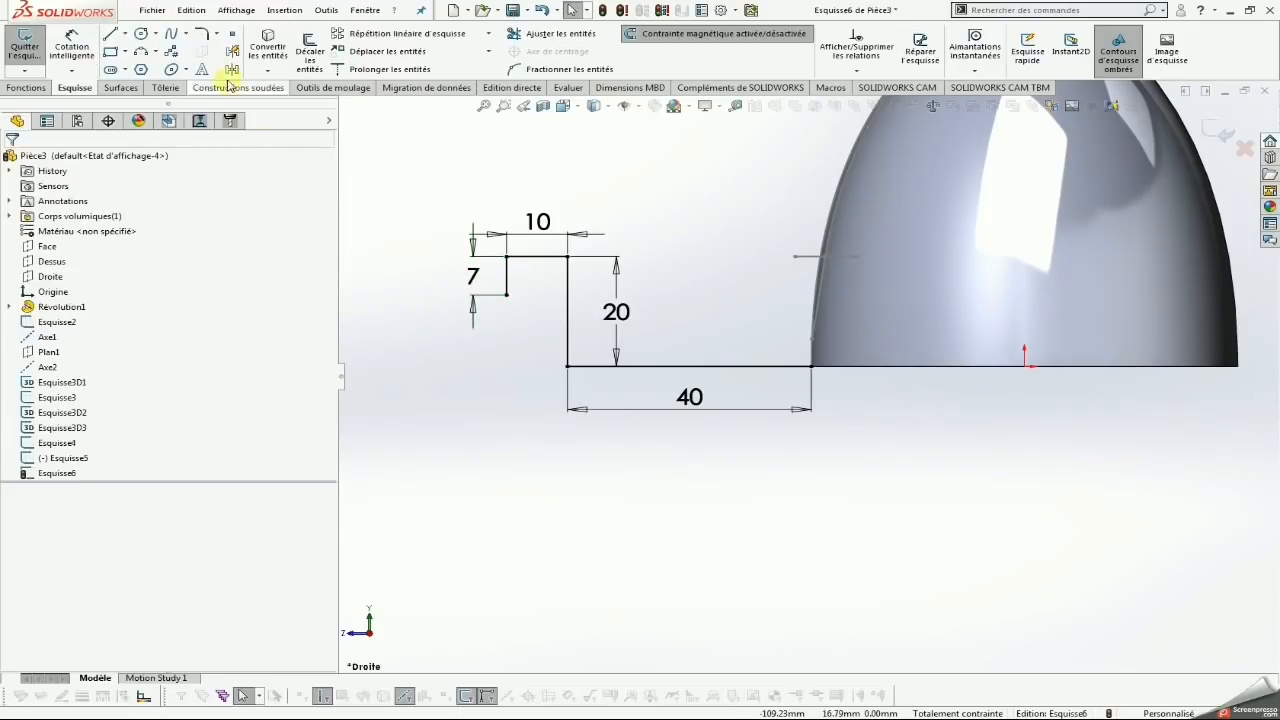
# Fillet the stepped profile's lower corner with a 10 mm radius and its two upper corners with 3 mm
pyautogui.click(208, 35)
pyautogui.click(568, 367)
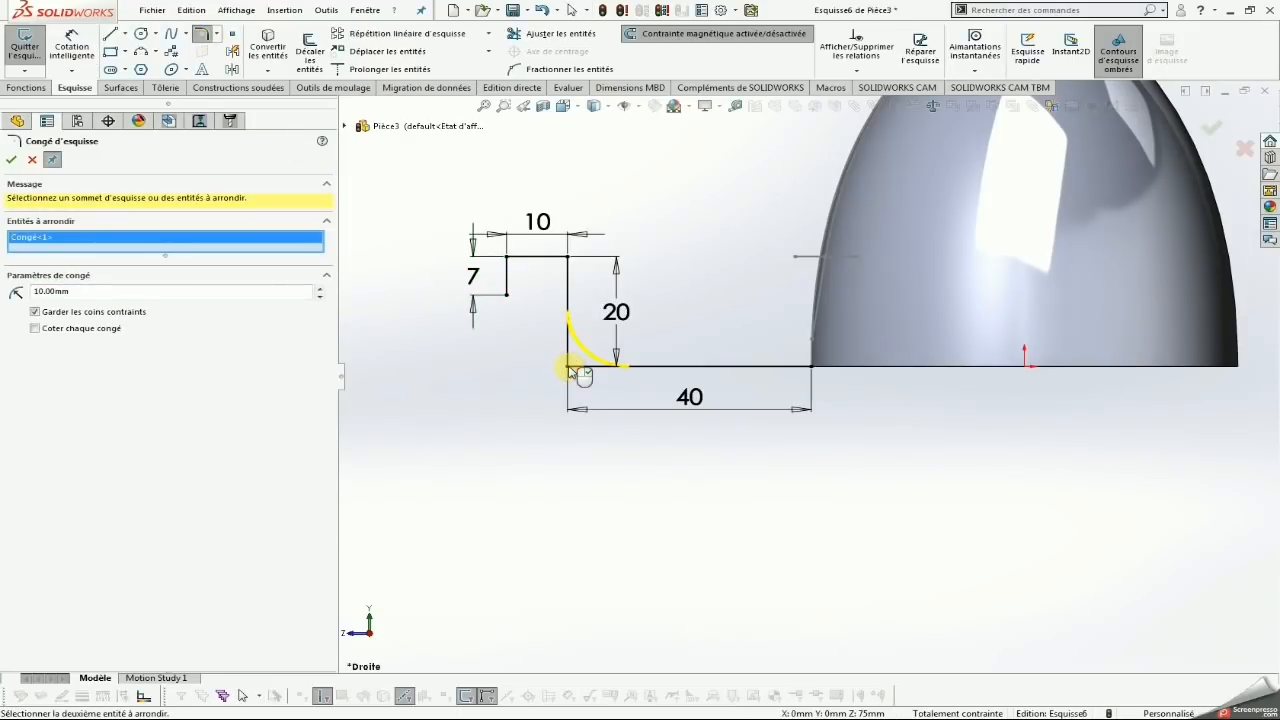
pyautogui.click(10, 160)
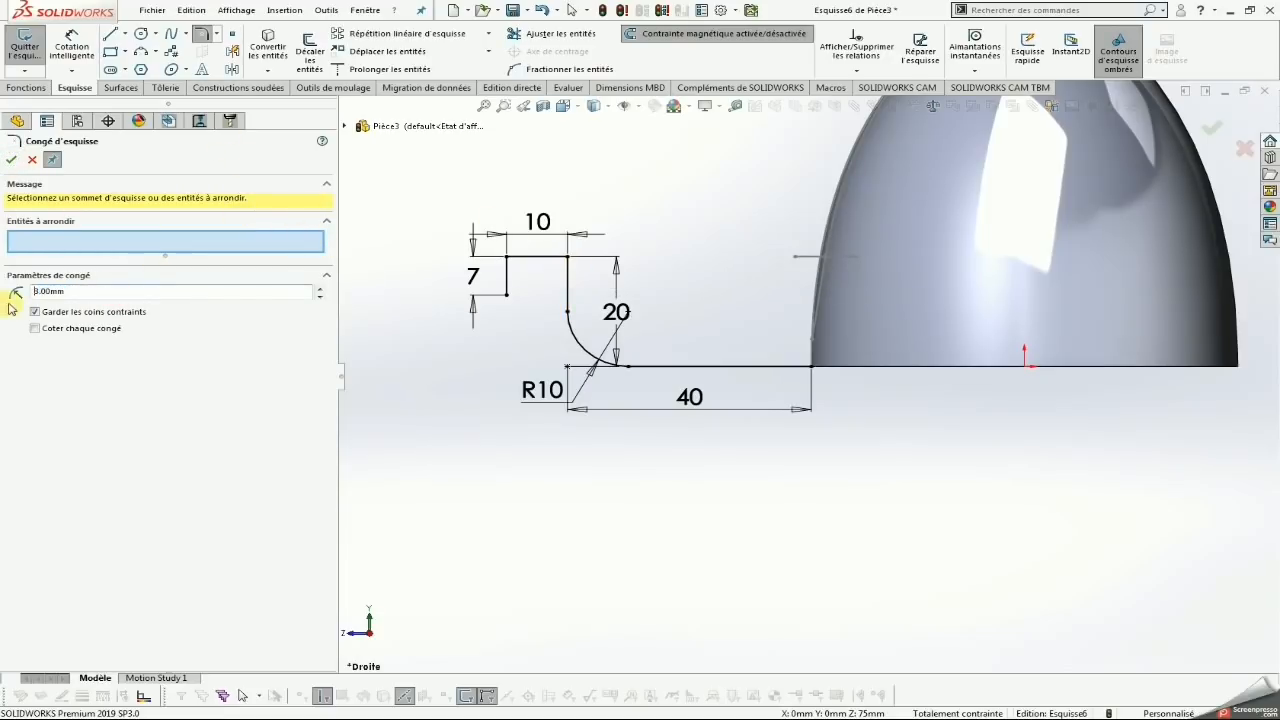
pyautogui.click(508, 258)
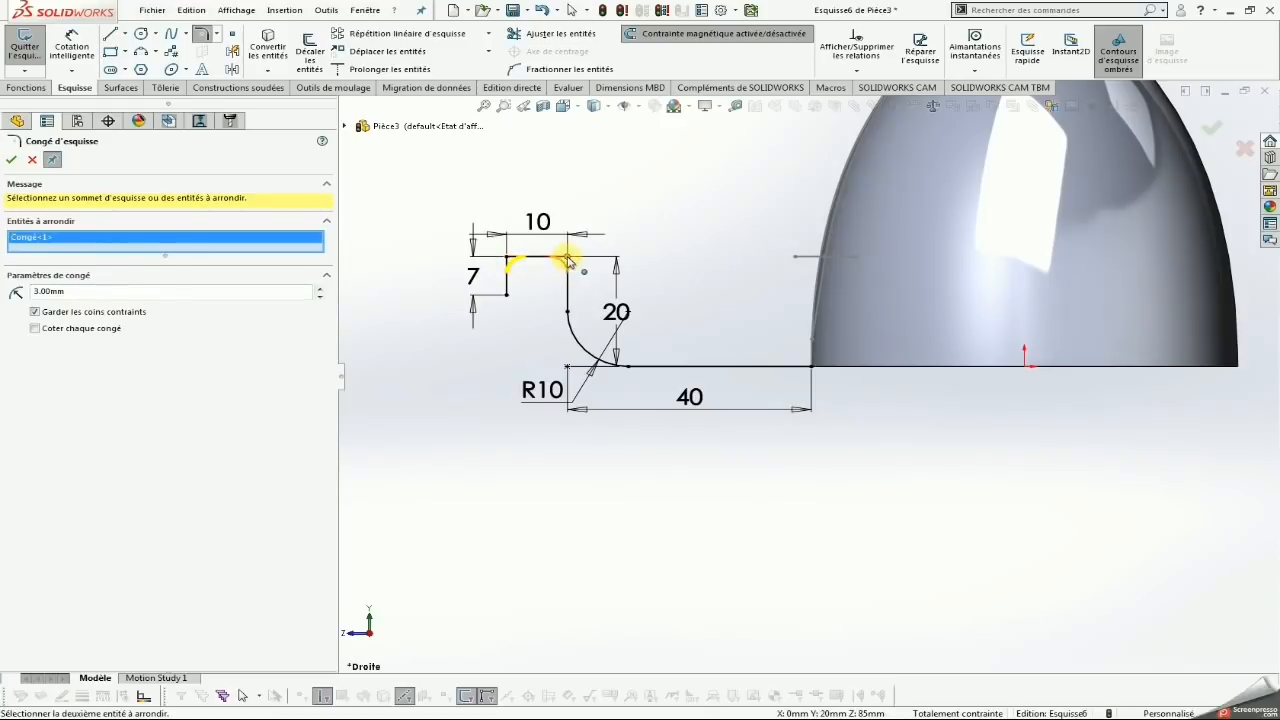
pyautogui.click(567, 259)
pyautogui.click(11, 161)
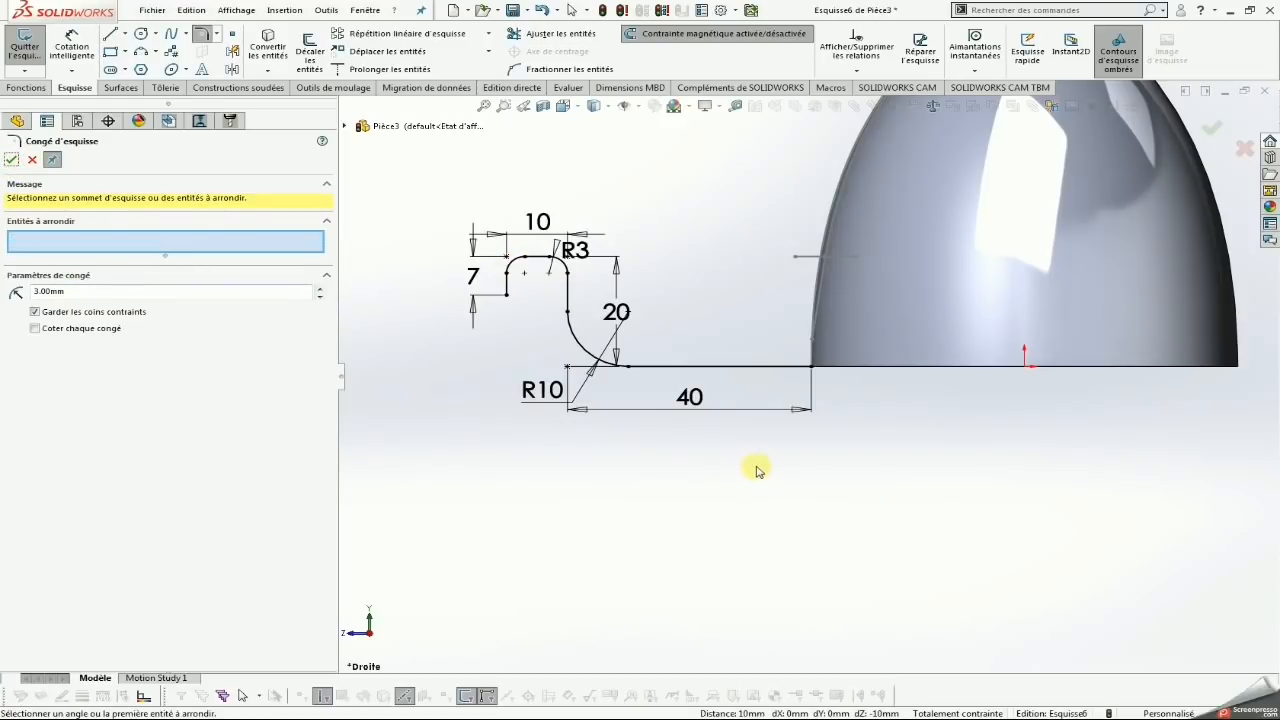
# Draw a vertical construction line from the origin up to the dome's apex
pyautogui.scroll(2, 757, 472)
pyautogui.click(124, 33)
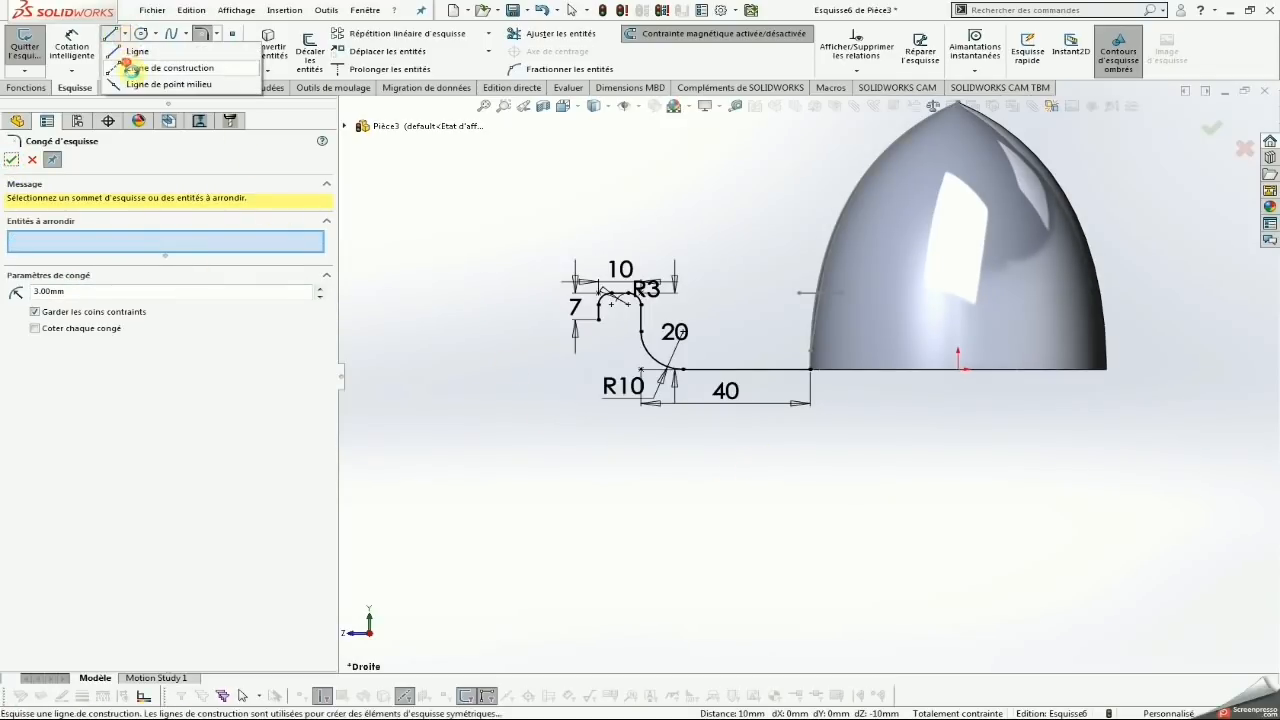
pyautogui.click(150, 57)
pyautogui.click(960, 371)
pyautogui.scroll(1, 971, 157)
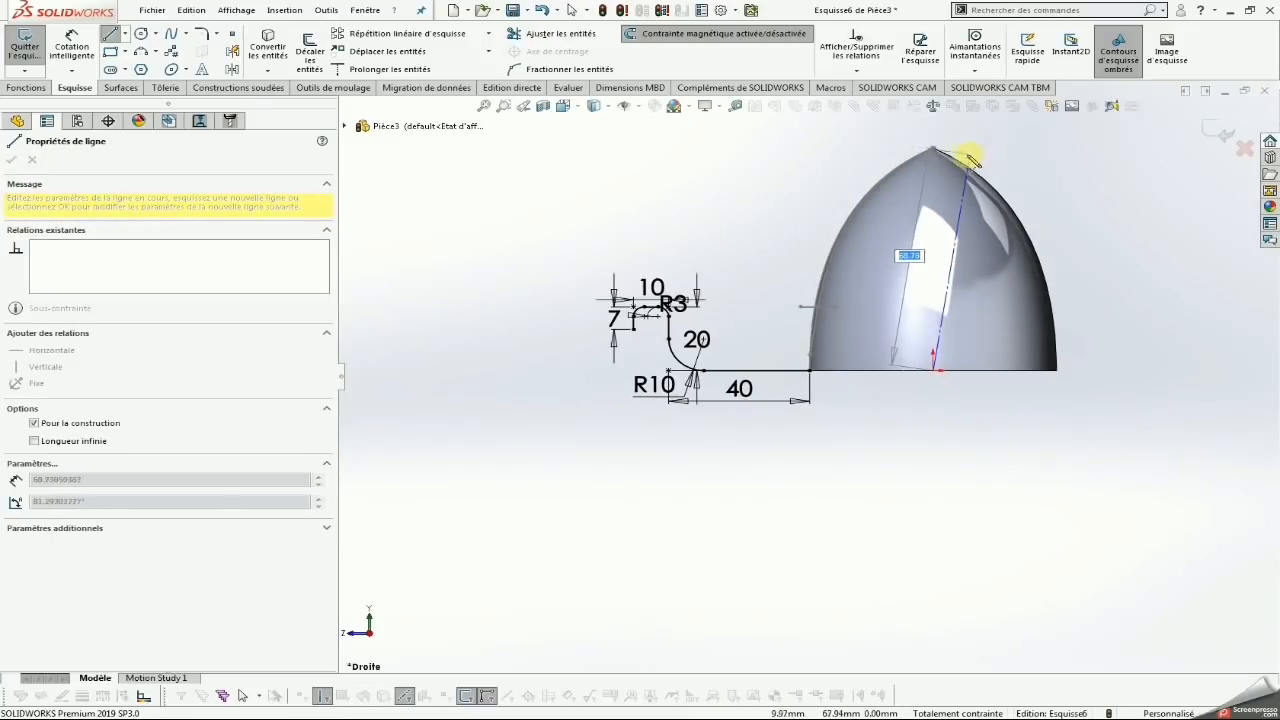
pyautogui.click(933, 150)
pyautogui.press('Escape')
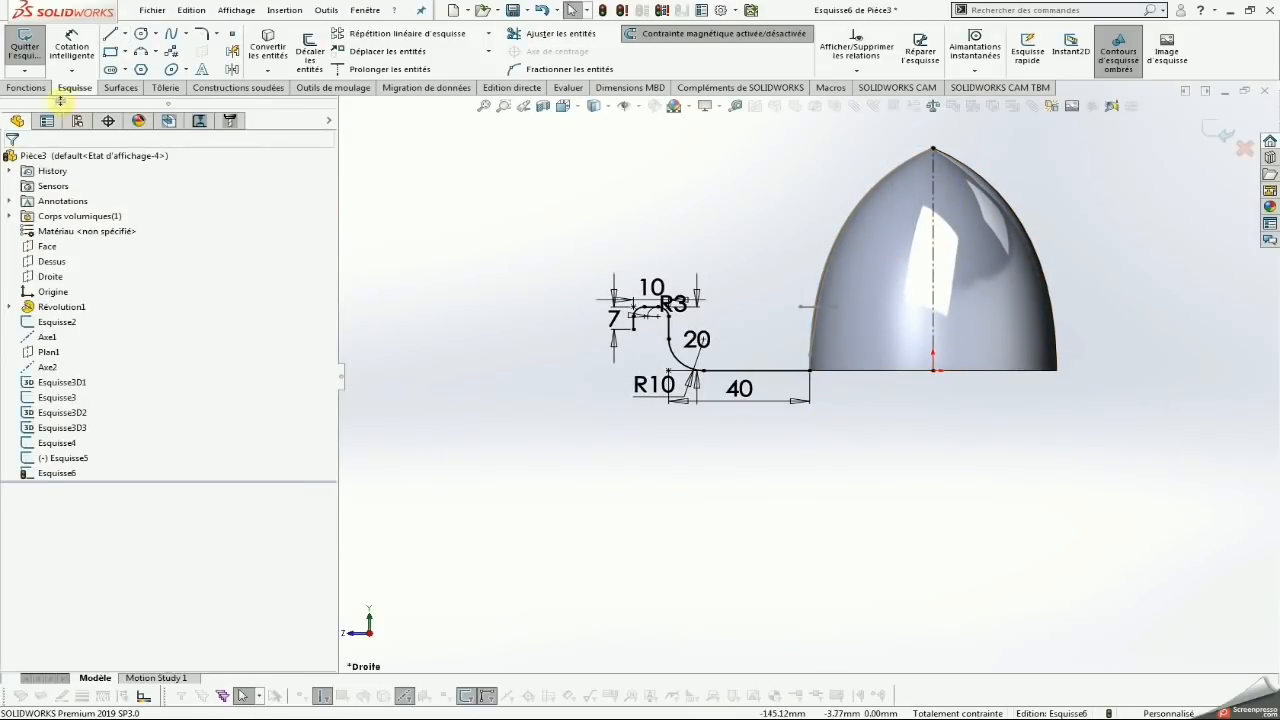
# Revolve the stepped profile as a surface through 360° about the vertical construction line
pyautogui.click(121, 89)
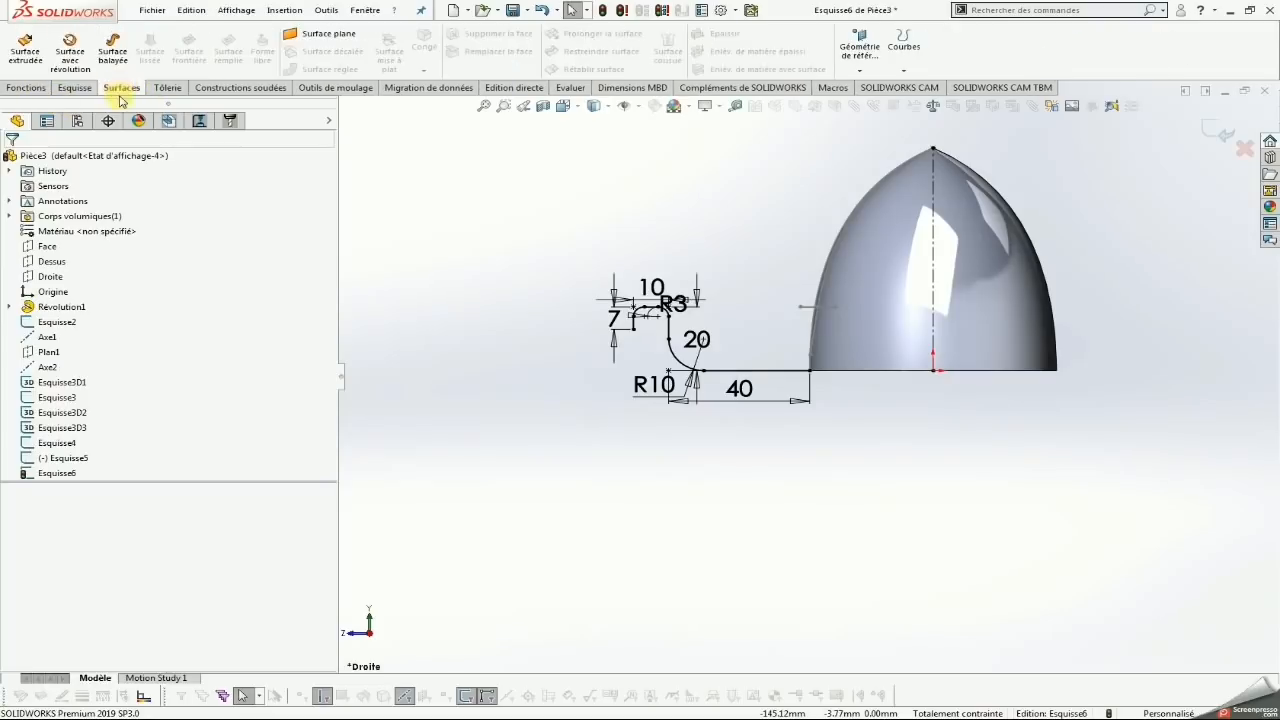
pyautogui.click(66, 47)
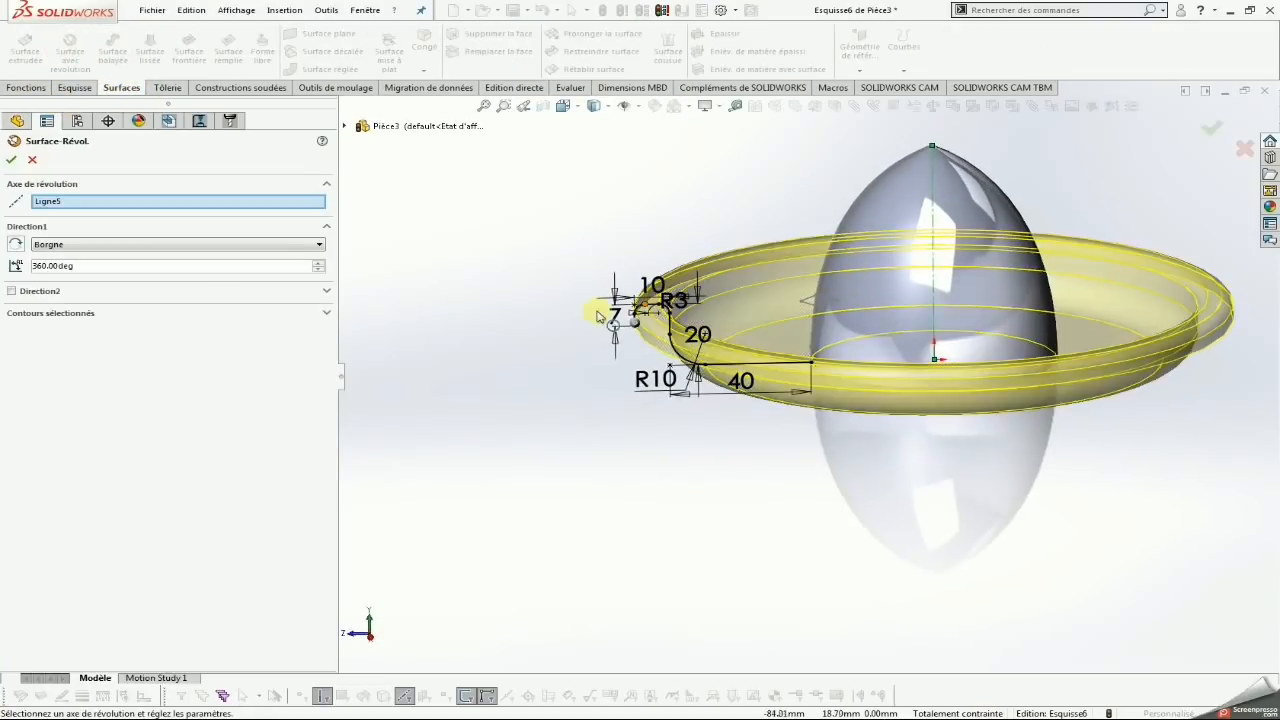
pyautogui.click(12, 160)
# Thicken the revolved dish surface by 3 mm toward its underside, merging the result
pyautogui.moveTo(952, 402); pyautogui.dragTo(964, 440, button='middle')
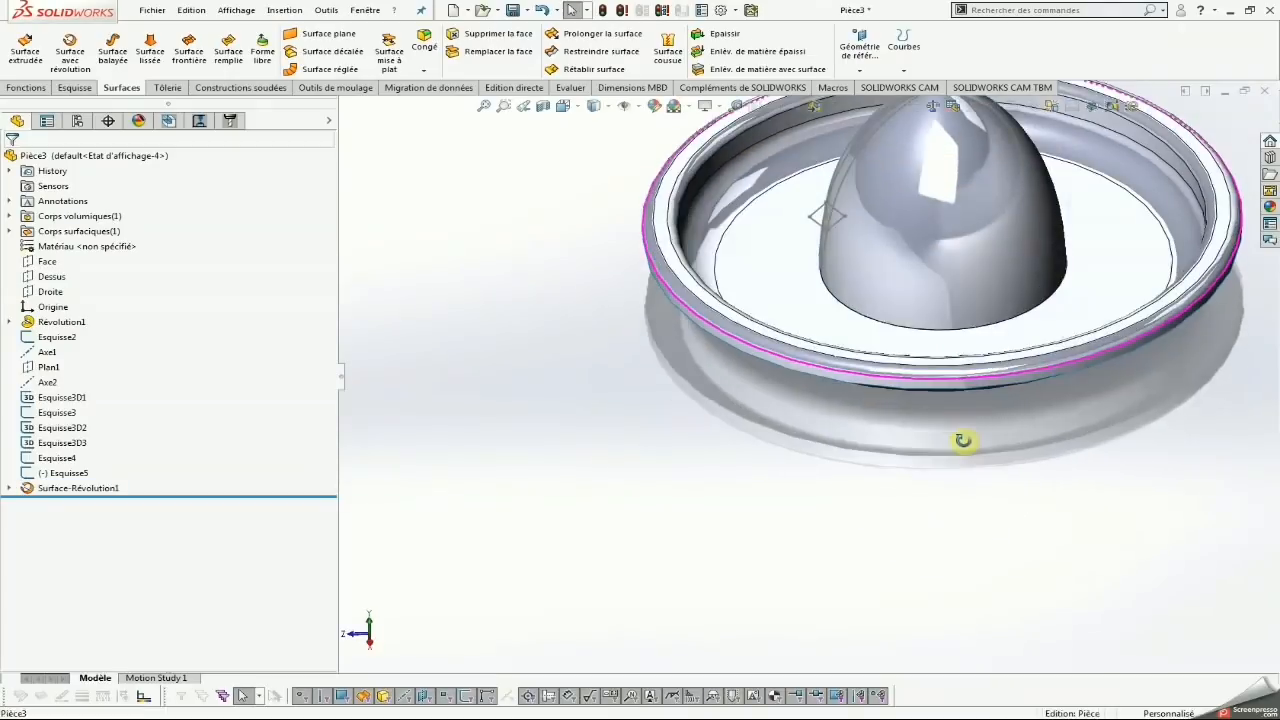
pyautogui.moveTo(996, 353); pyautogui.dragTo(1009, 277, button='middle')
pyautogui.scroll(3, 457, 408)
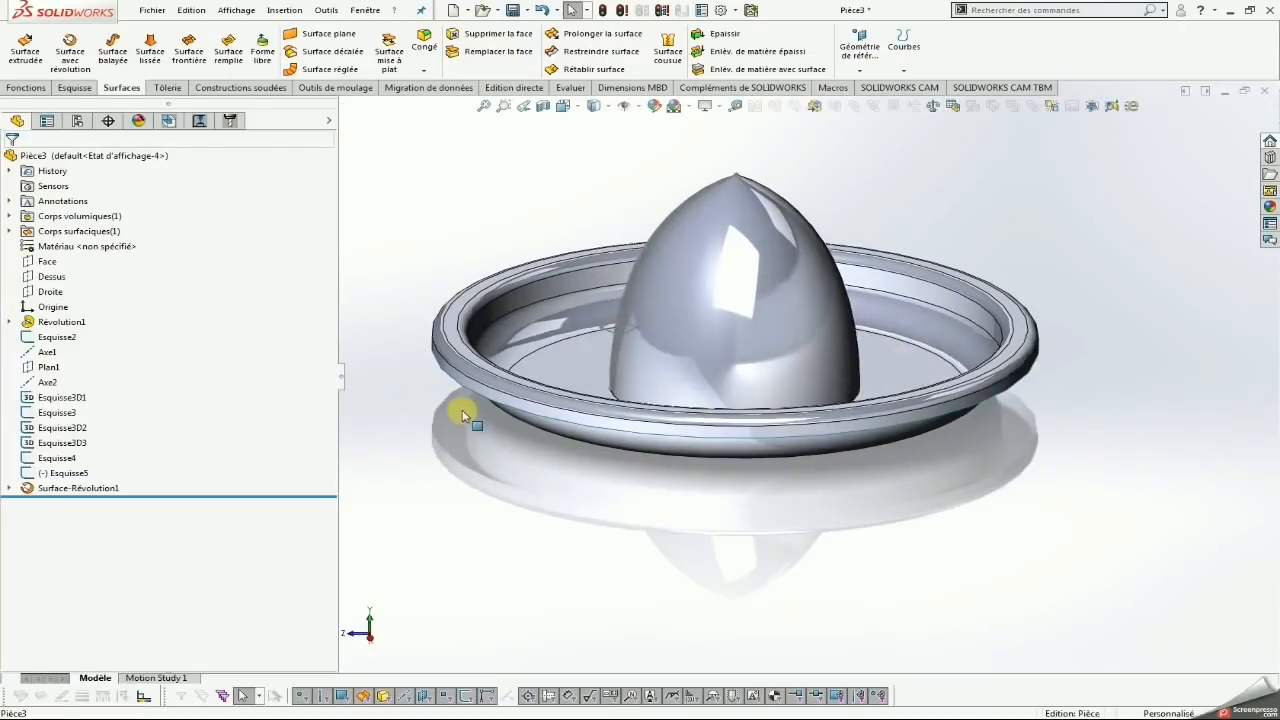
pyautogui.click(606, 366)
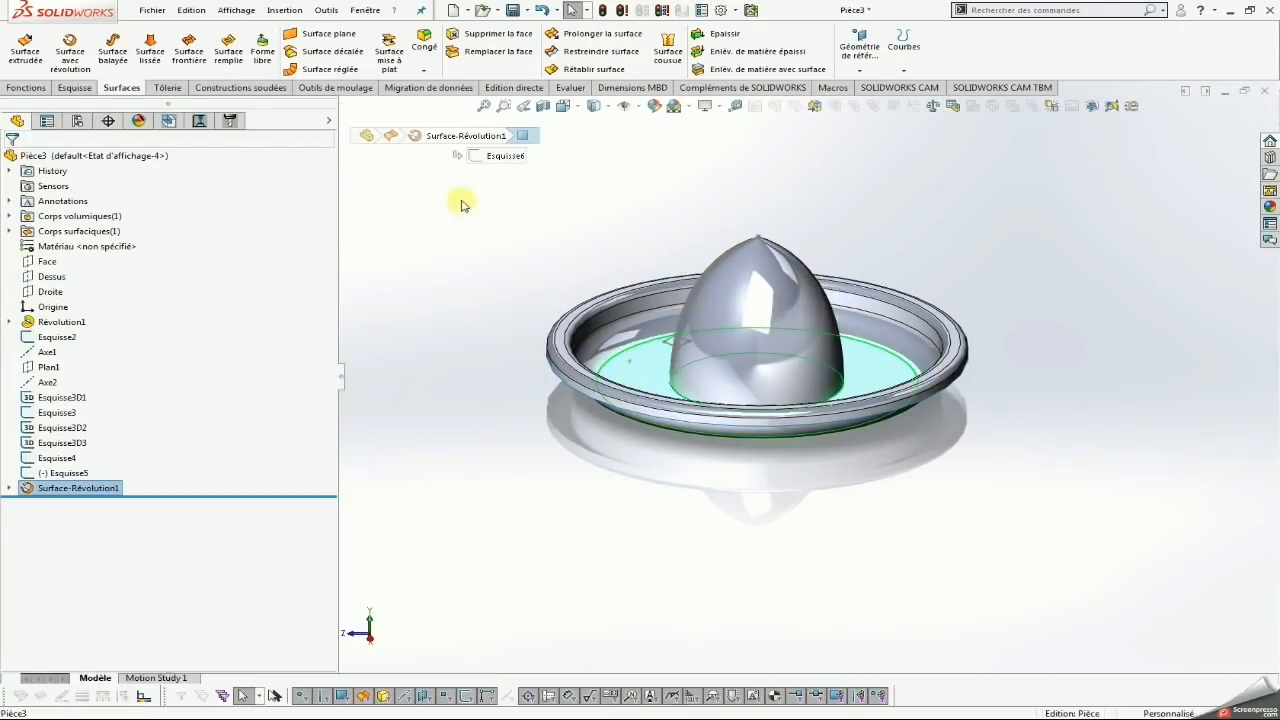
pyautogui.click(500, 223)
pyautogui.click(722, 33)
pyautogui.click(650, 370)
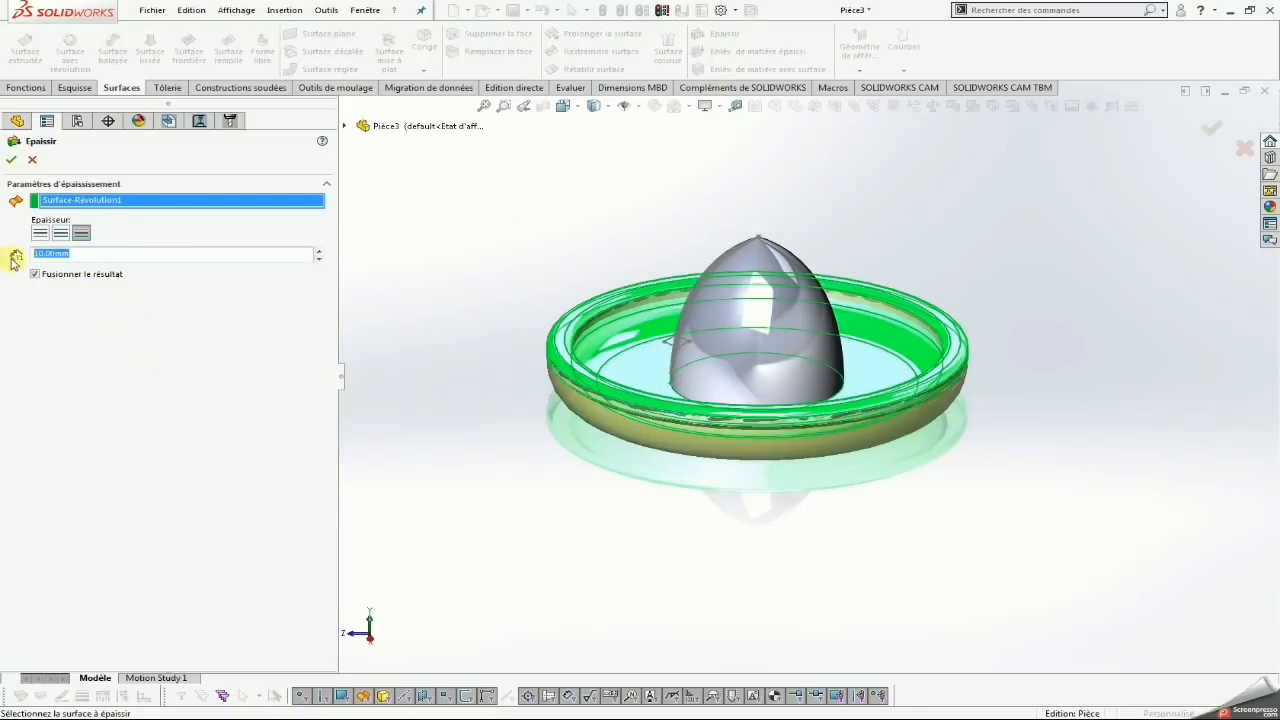
pyautogui.write('3')
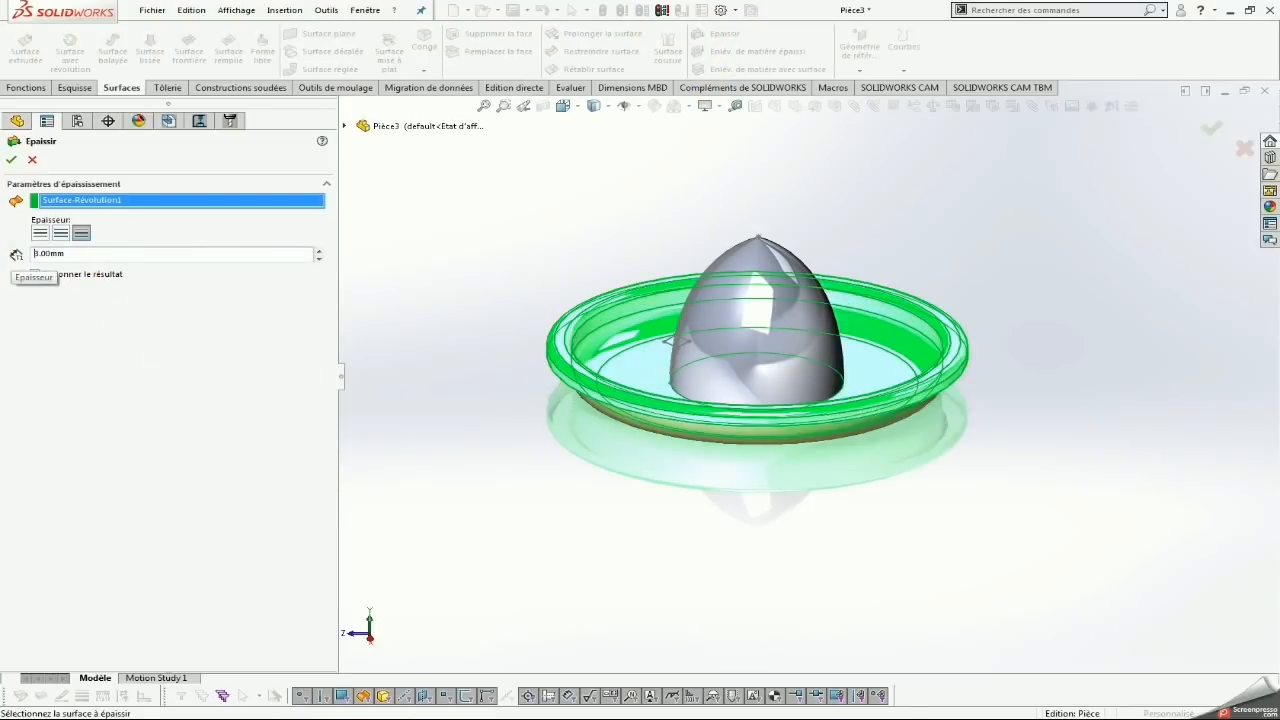
pyautogui.click(11, 165)
# Apply a full round fillet to the rim's downward lip, using its end face as center and the inner and outer faces as sides
pyautogui.moveTo(608, 443); pyautogui.dragTo(663, 372, button='middle')
pyautogui.press('space')
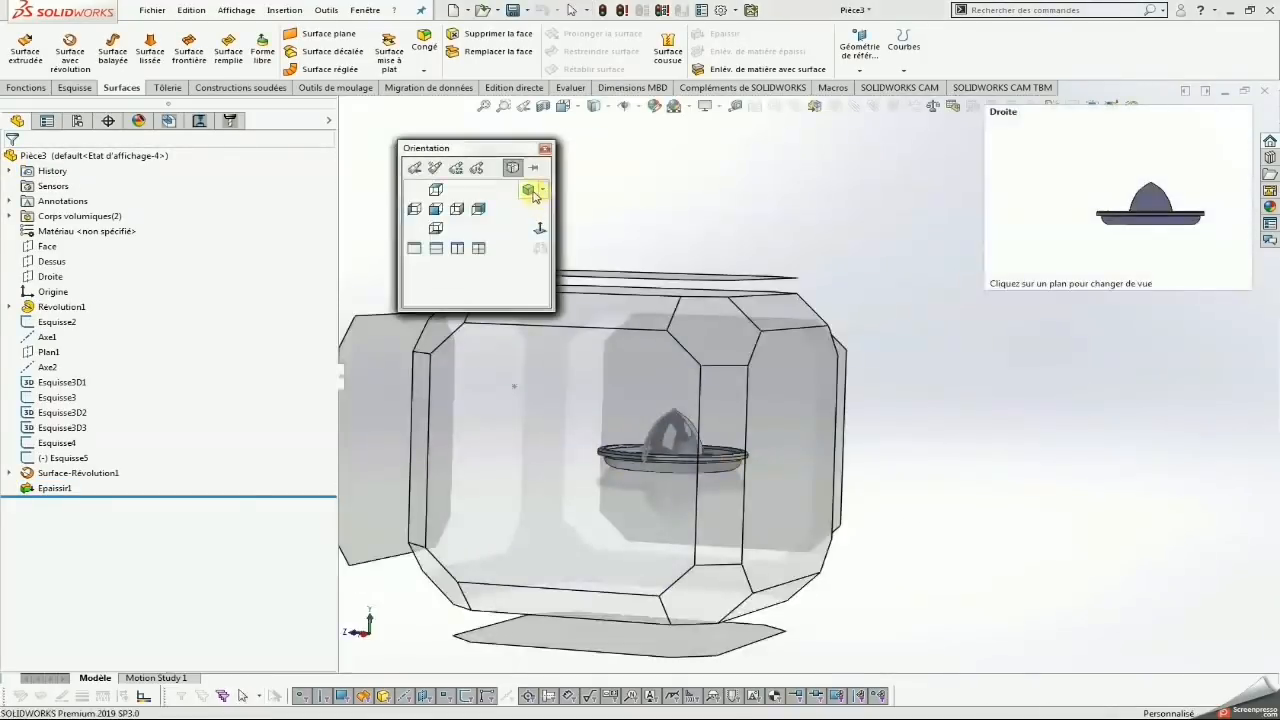
pyautogui.click(531, 192)
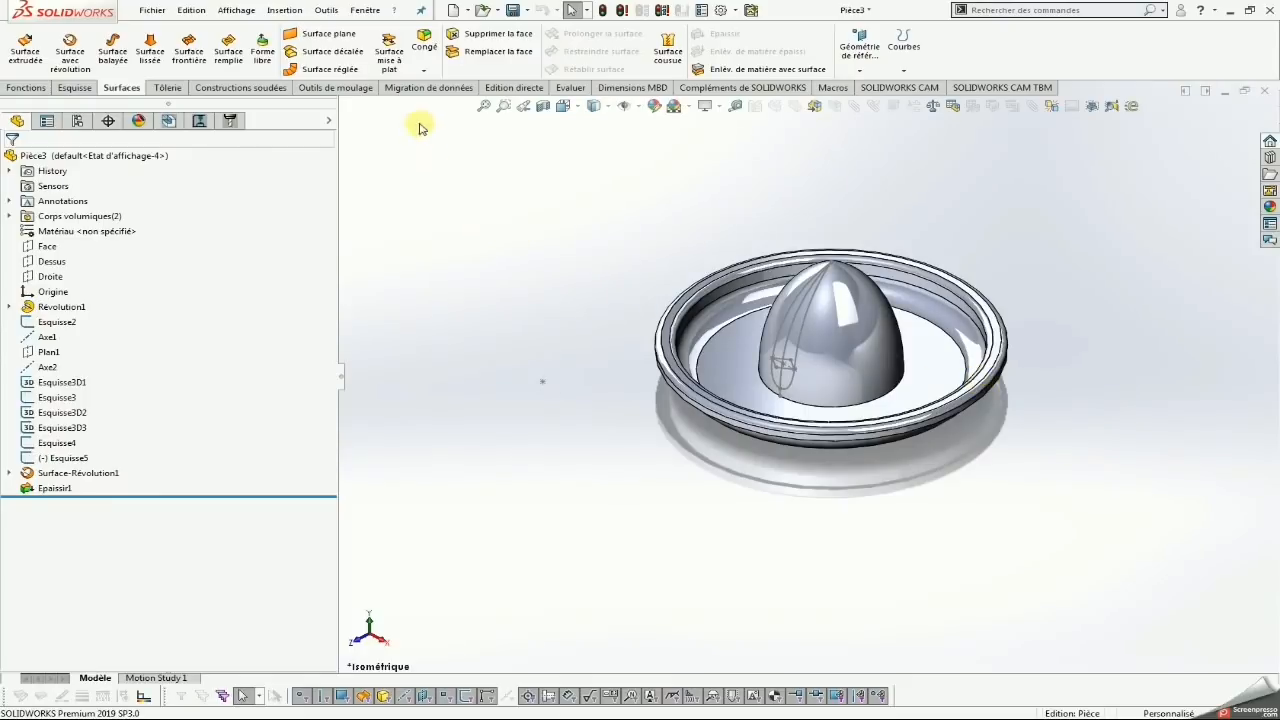
pyautogui.click(424, 64)
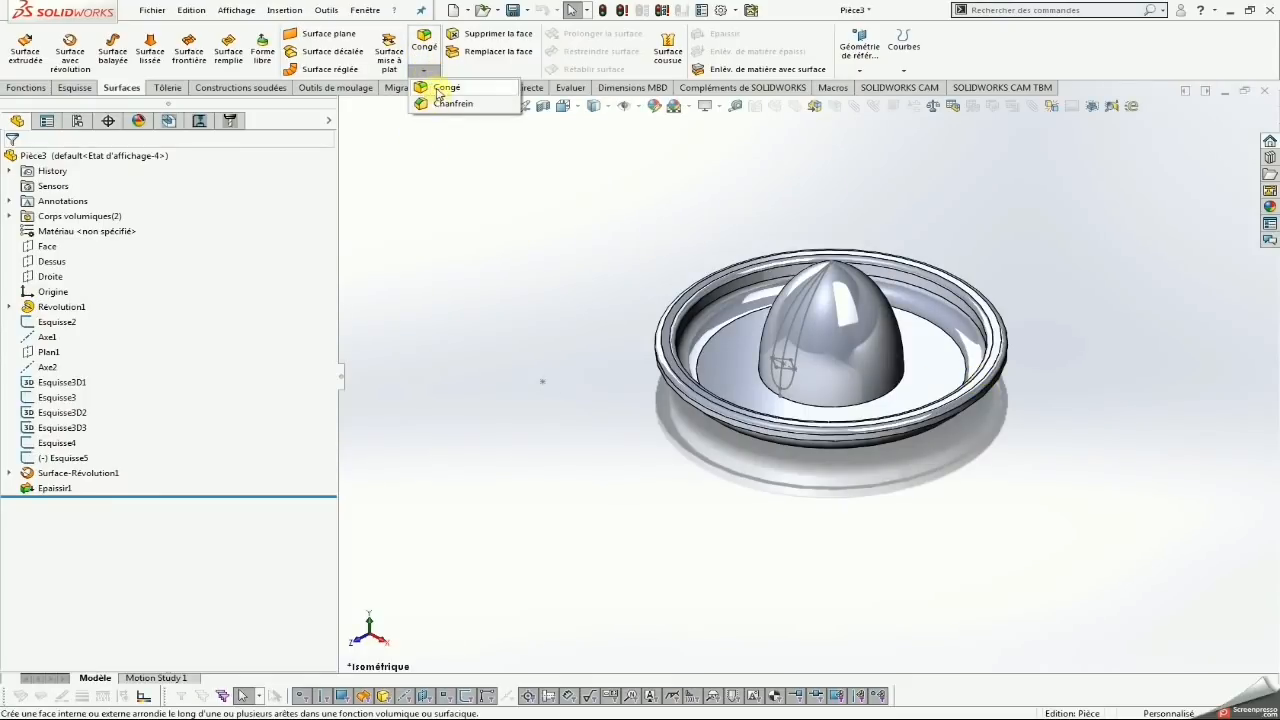
pyautogui.click(440, 88)
pyautogui.moveTo(475, 345); pyautogui.dragTo(430, 275, button='middle')
pyautogui.scroll(-4, 798, 455)
pyautogui.moveTo(798, 455); pyautogui.dragTo(711, 371, button='middle')
pyautogui.scroll(-3, 662, 381)
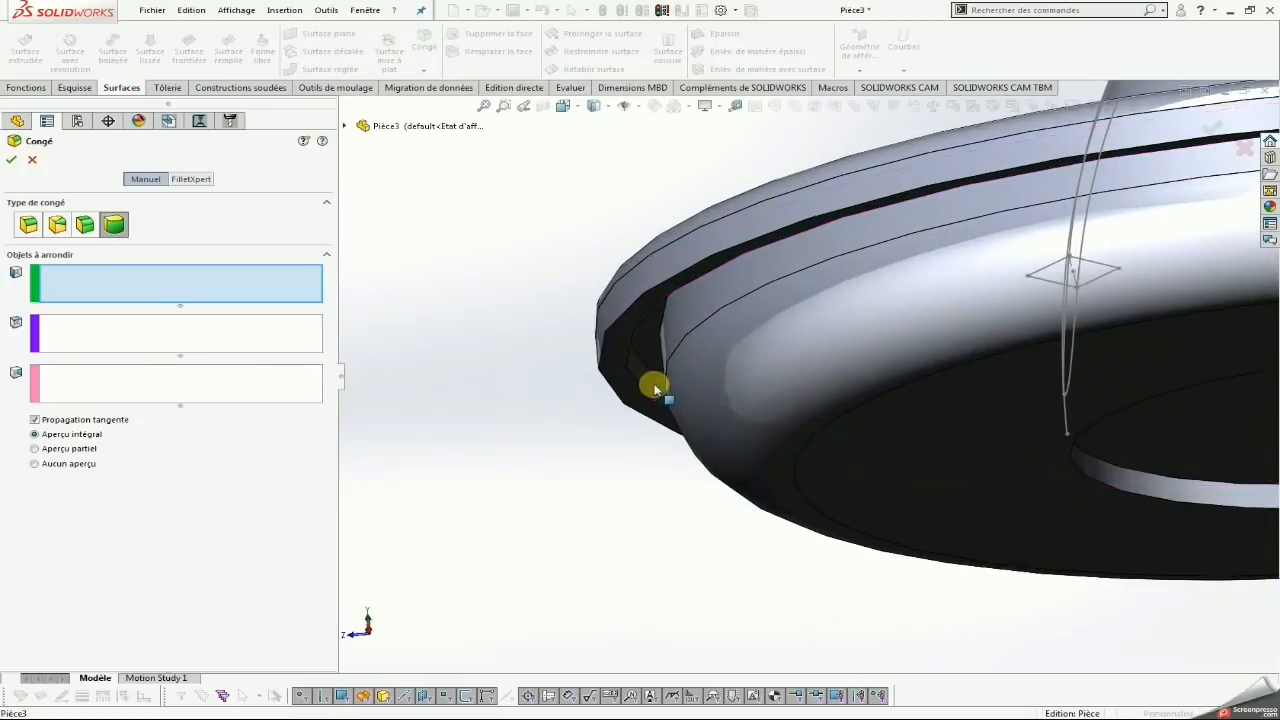
pyautogui.click(659, 385)
pyautogui.click(176, 341)
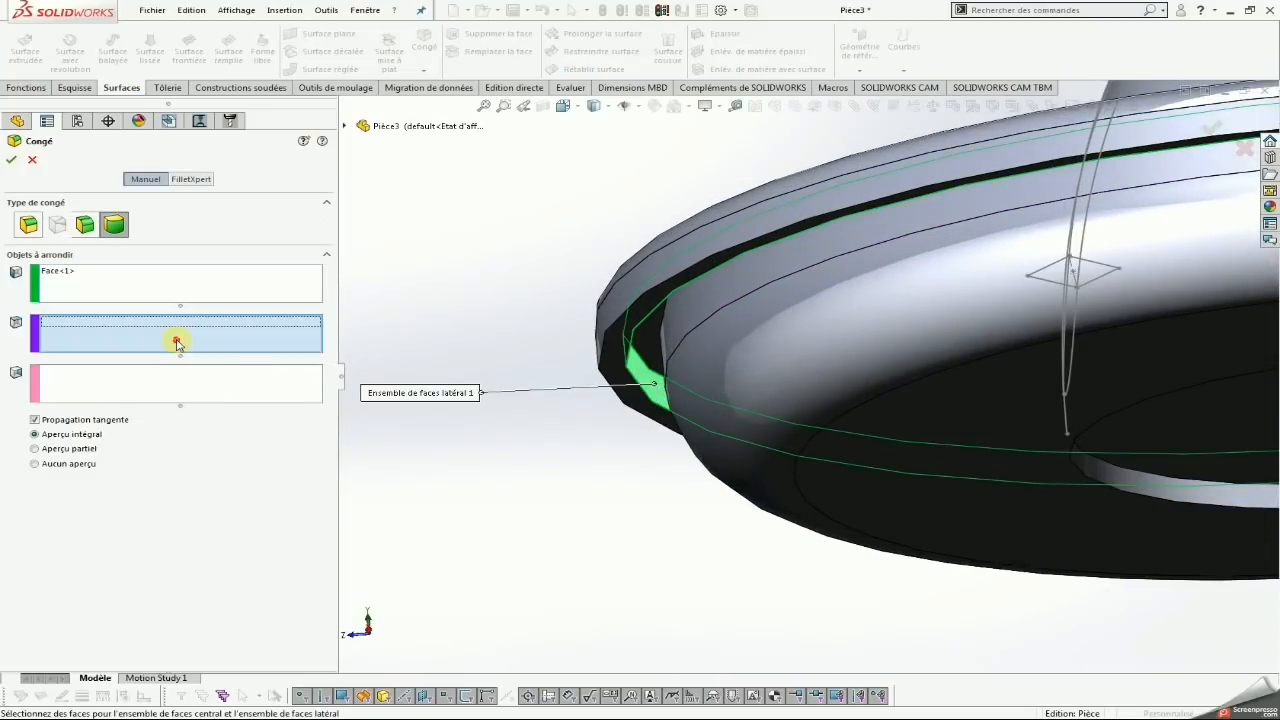
pyautogui.click(611, 373)
pyautogui.click(200, 388)
pyautogui.click(618, 308)
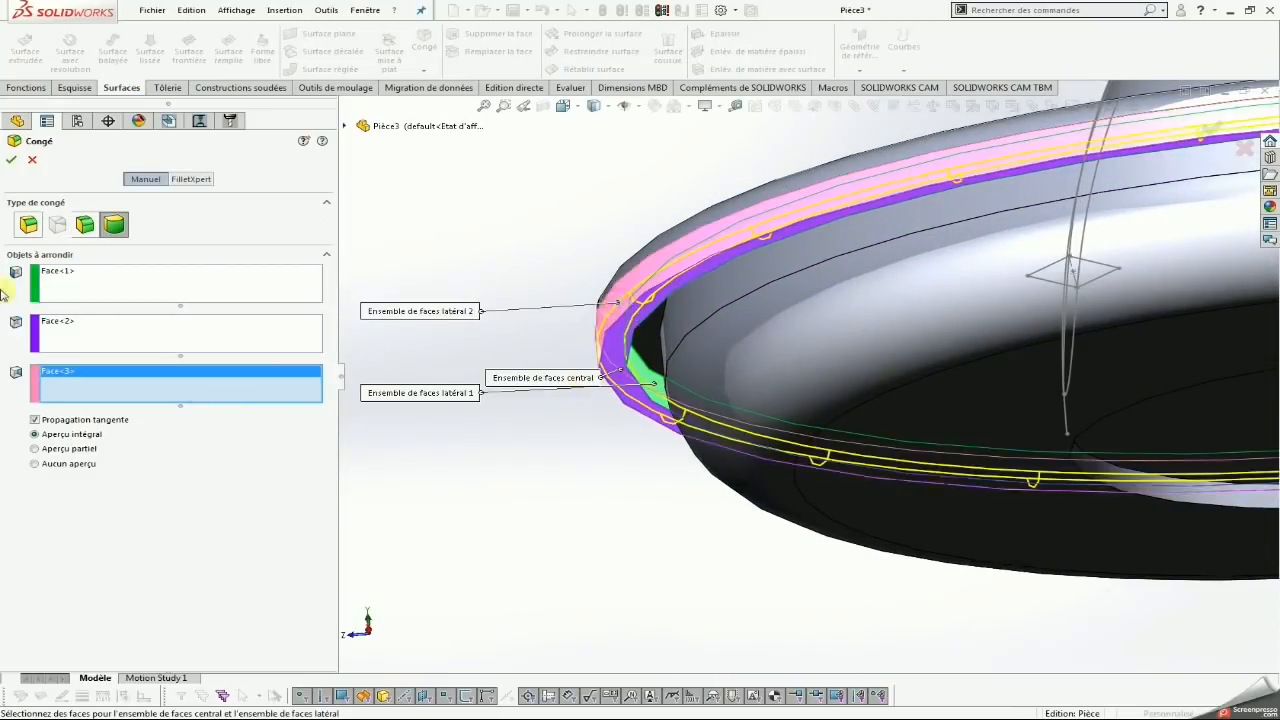
pyautogui.click(11, 161)
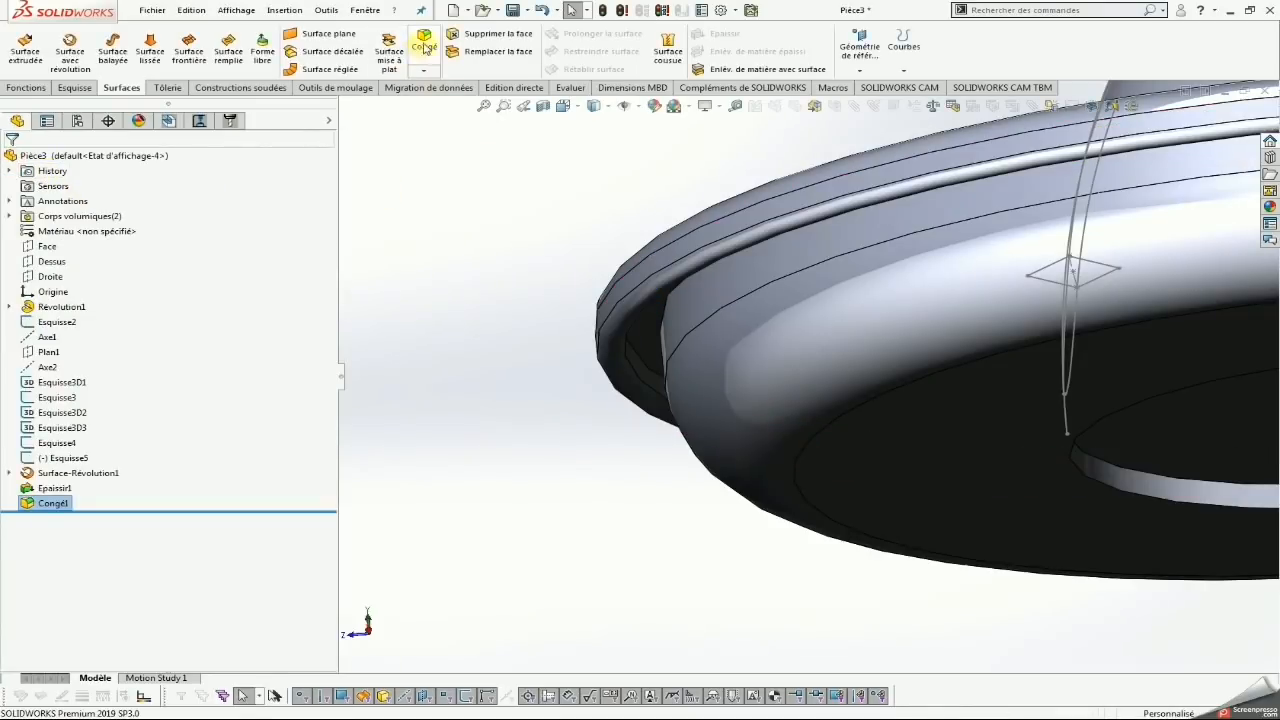
# Add a 5 mm constant-radius fillet to the circular edge of the central opening on the dish's underside
pyautogui.click(425, 44)
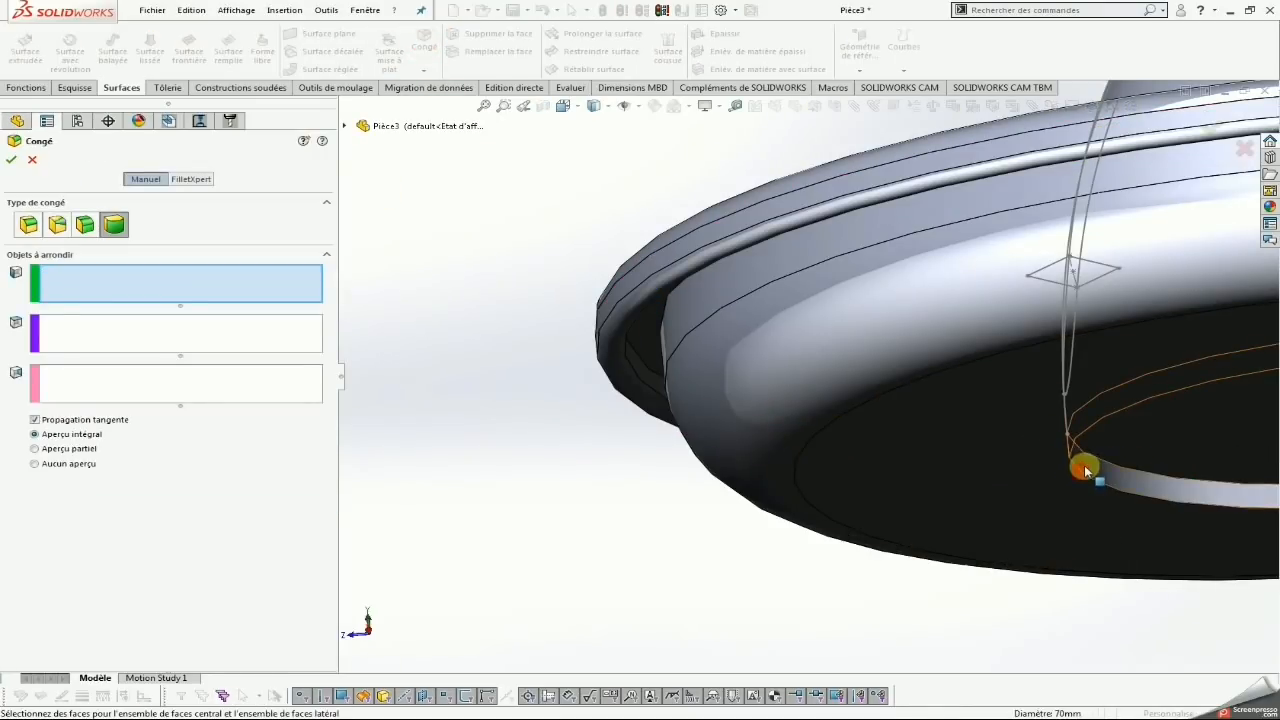
pyautogui.click(28, 224)
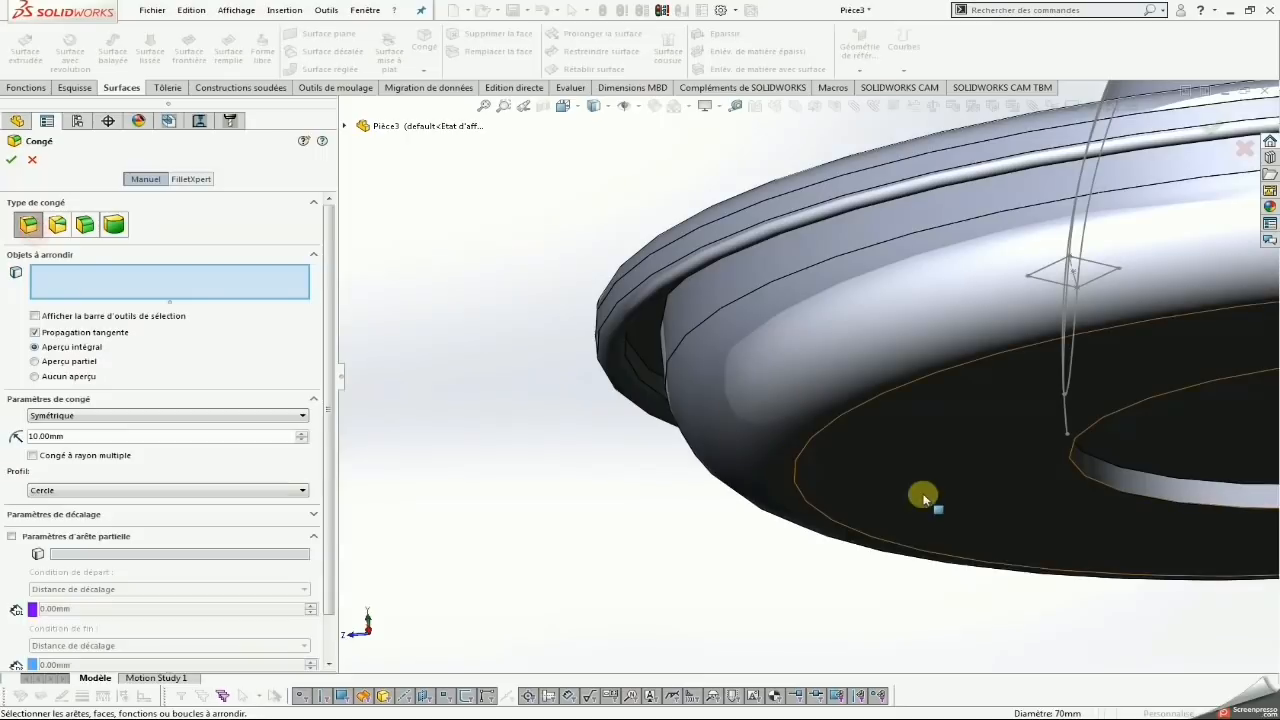
pyautogui.click(1091, 487)
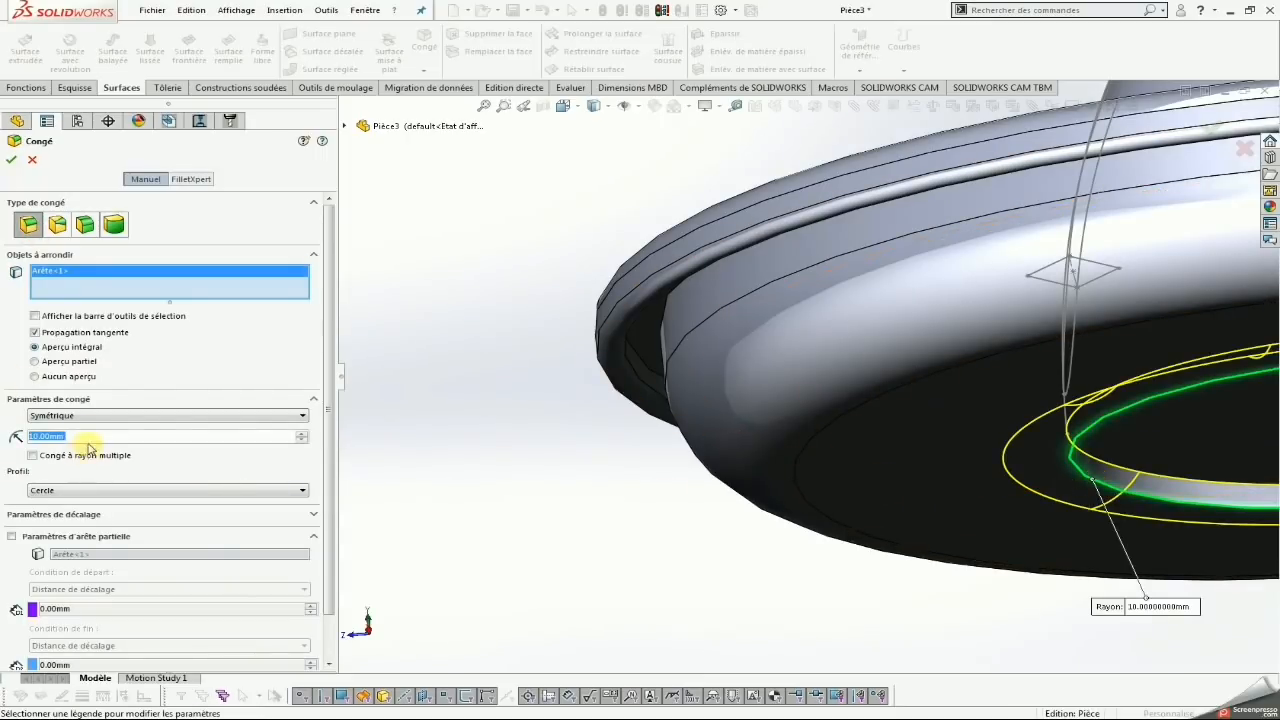
pyautogui.write('5')
pyautogui.press('Return')
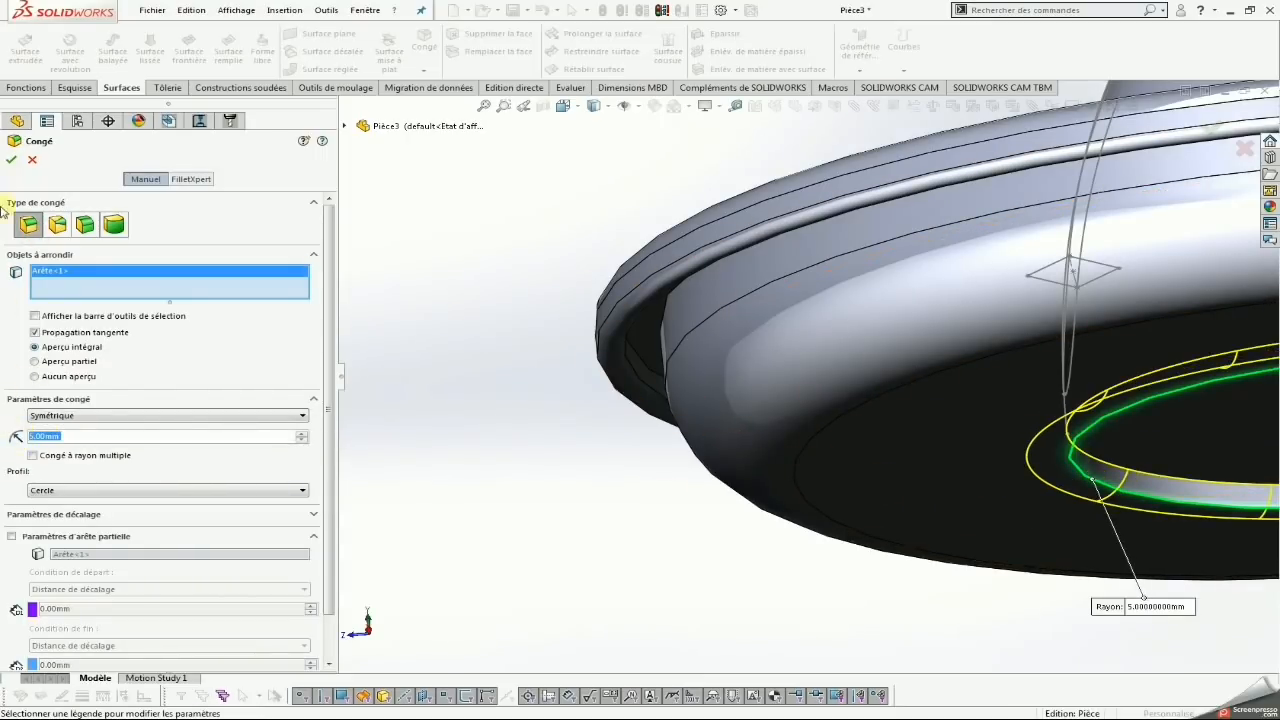
pyautogui.click(12, 161)
# Start a lofted cut on the dome using Esquisse5, Esquisse3 and Esquisse4 as profiles, in that order
pyautogui.press('space')
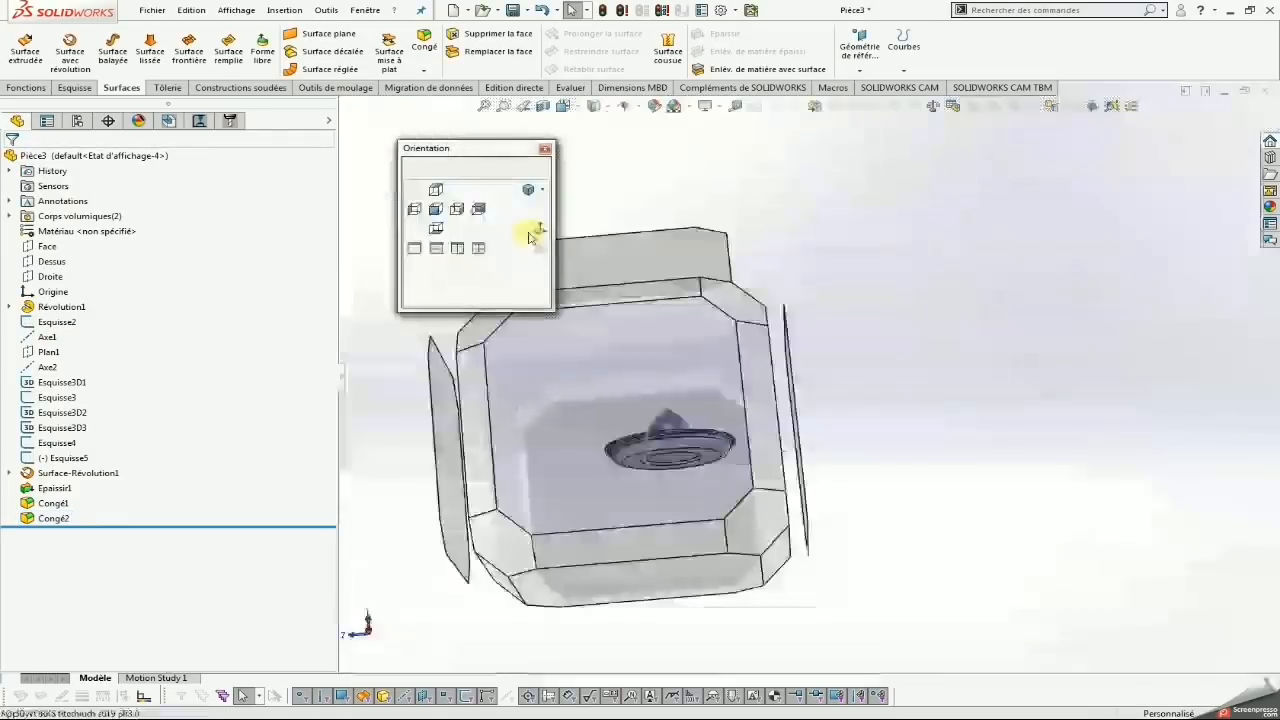
pyautogui.click(527, 189)
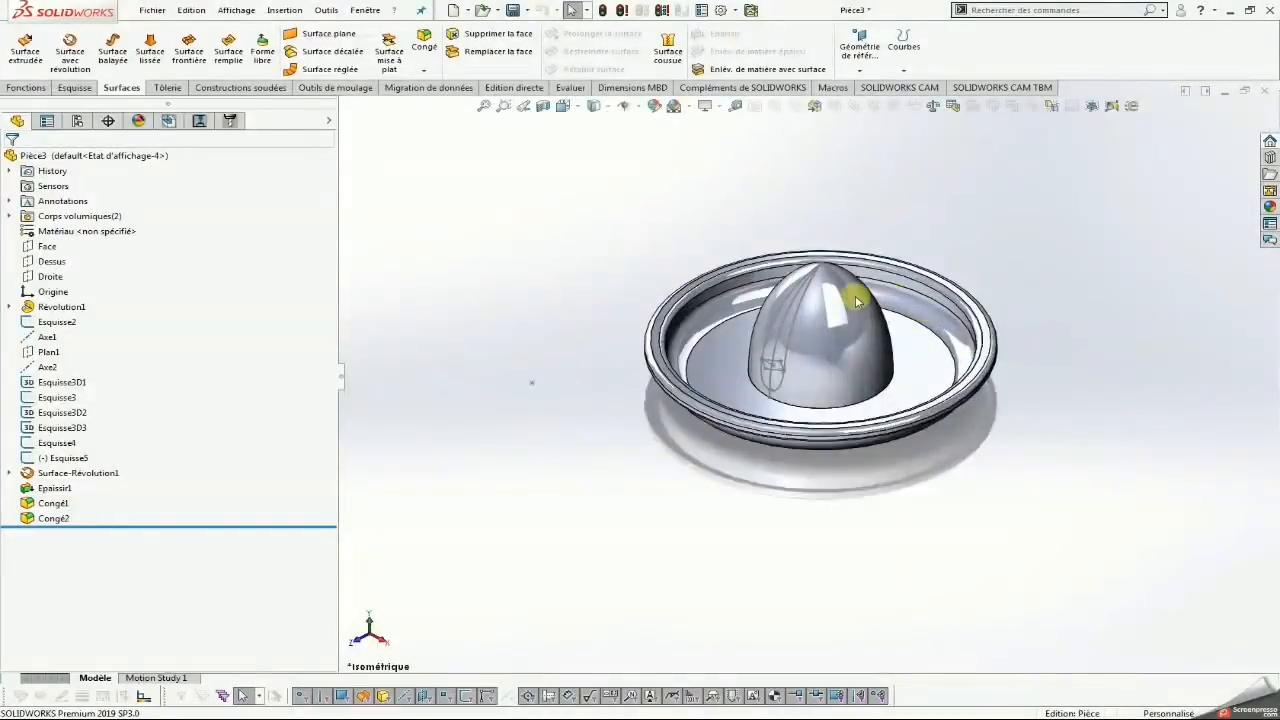
pyautogui.scroll(-2, 855, 322)
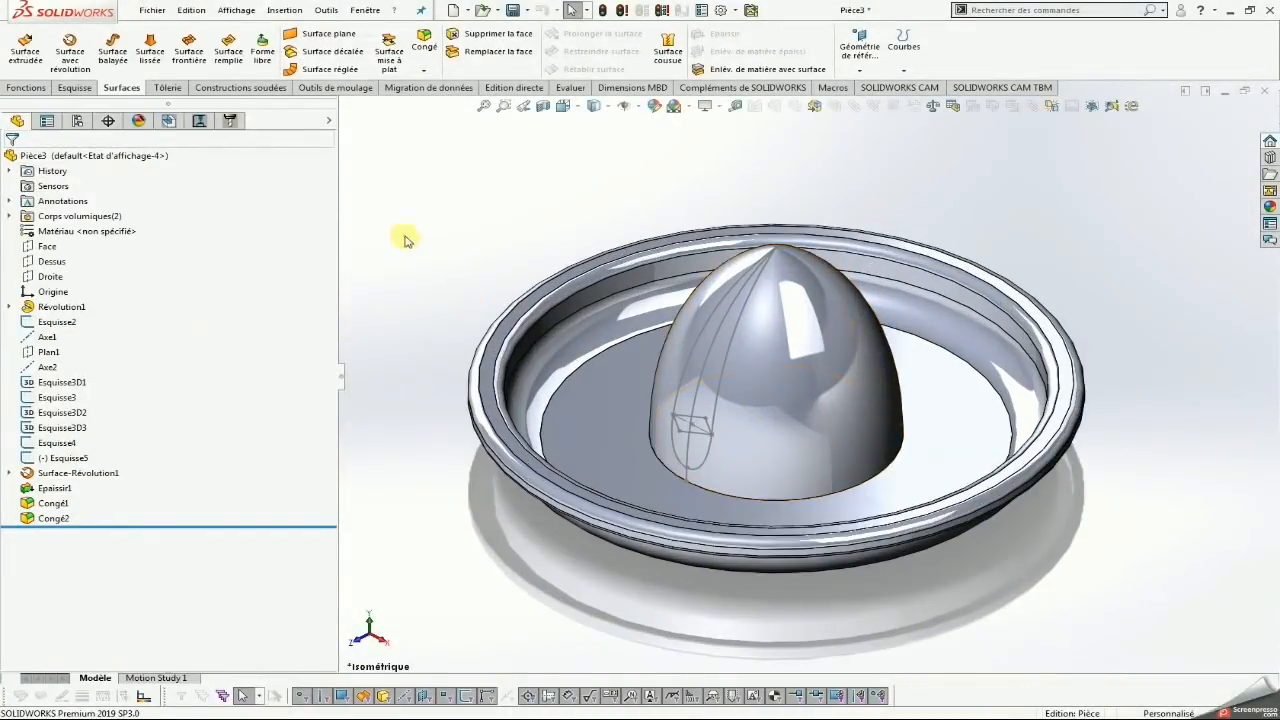
pyautogui.click(34, 88)
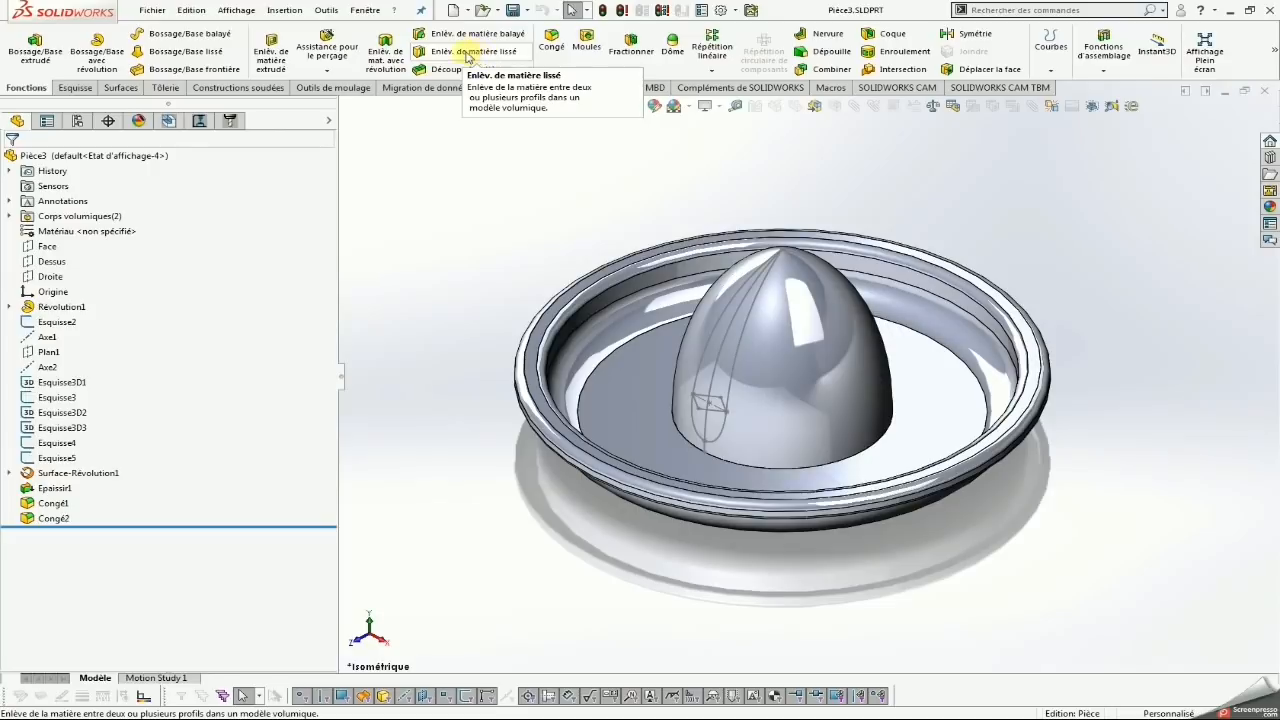
pyautogui.click(467, 51)
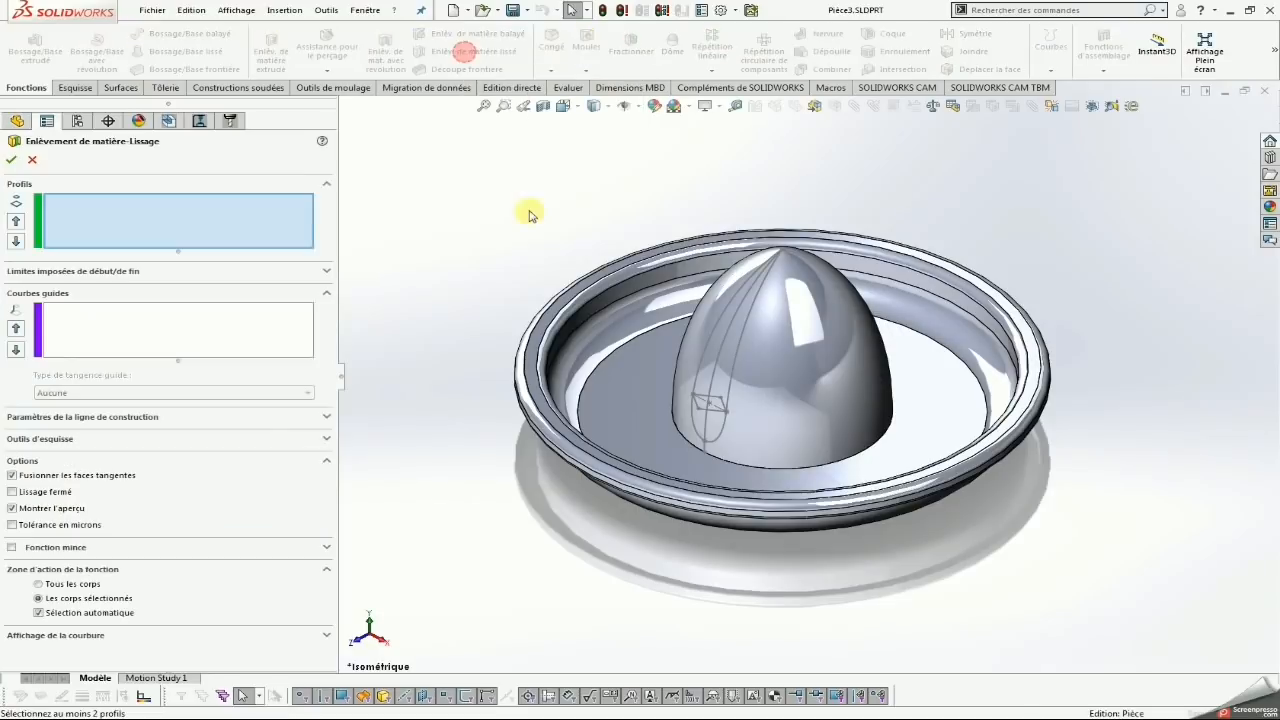
pyautogui.scroll(-2, 820, 449)
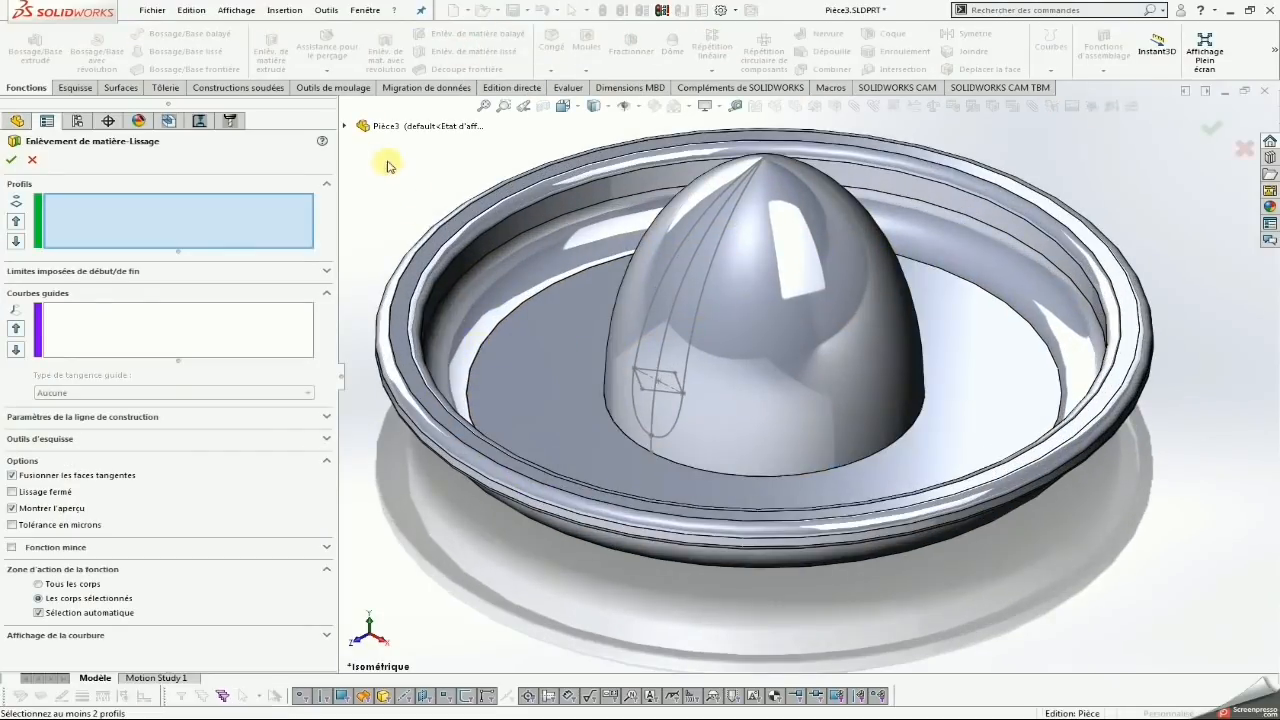
pyautogui.click(344, 125)
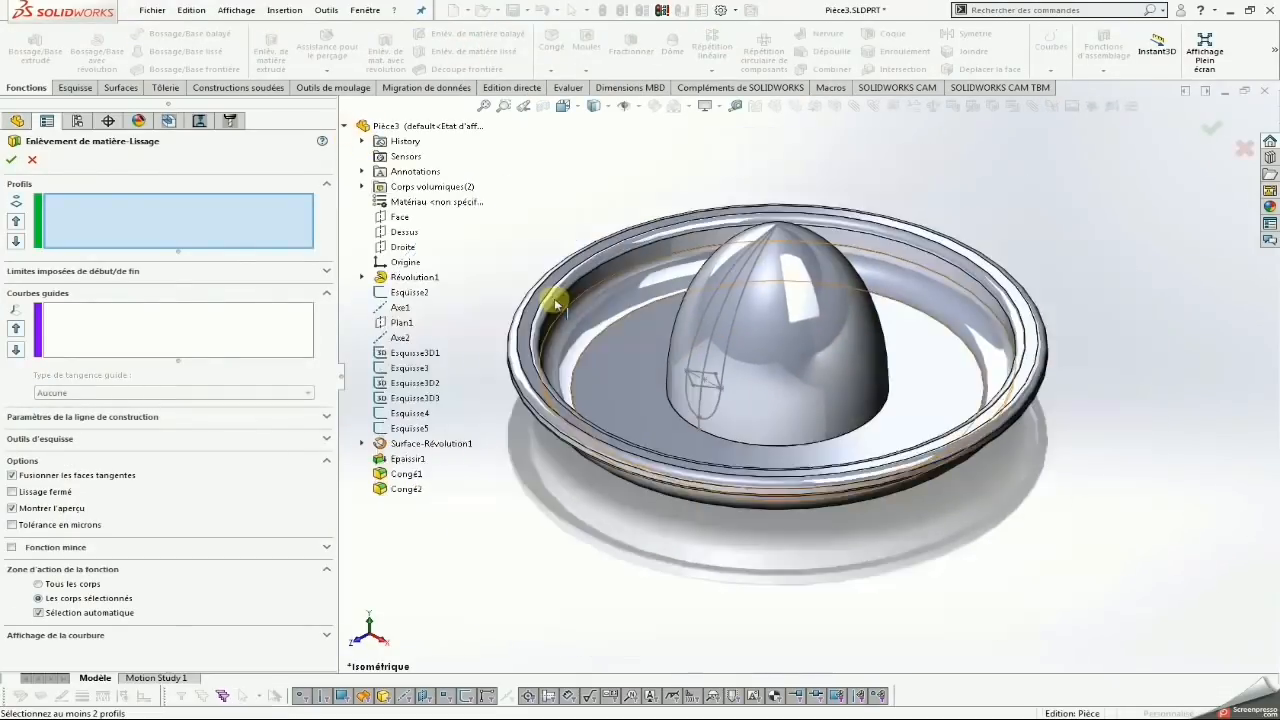
pyautogui.click(410, 429)
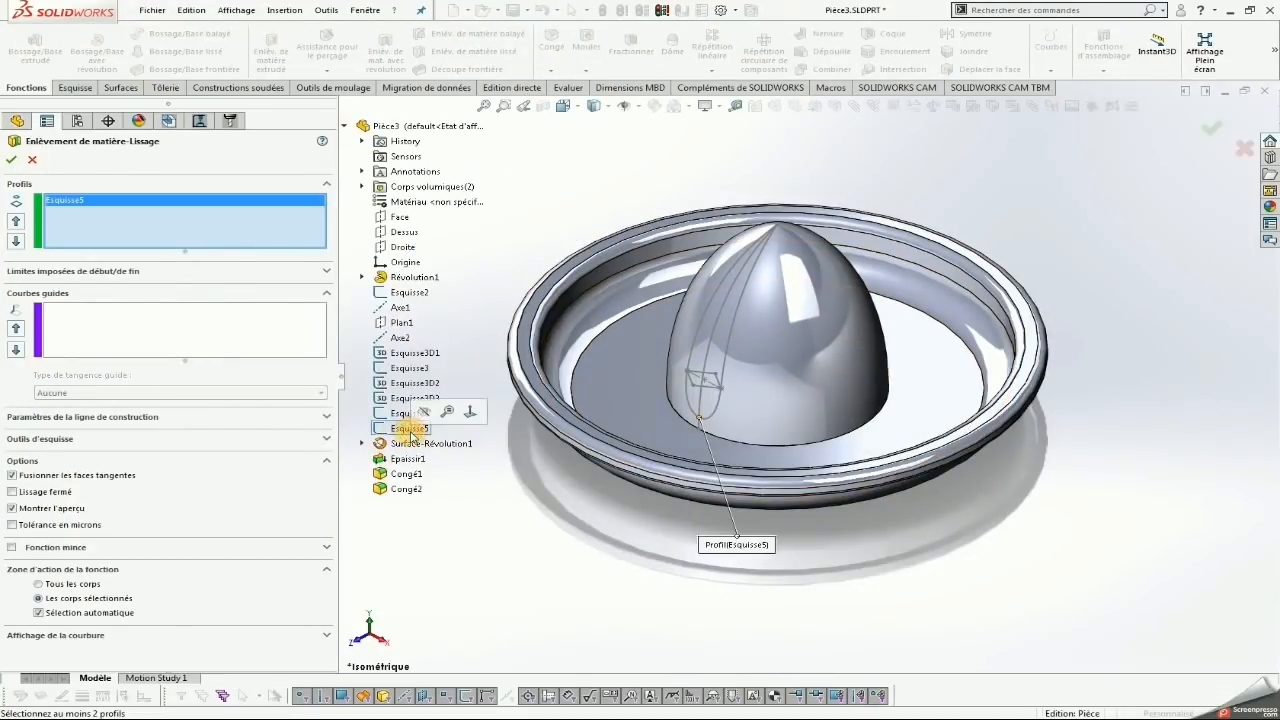
pyautogui.click(412, 368)
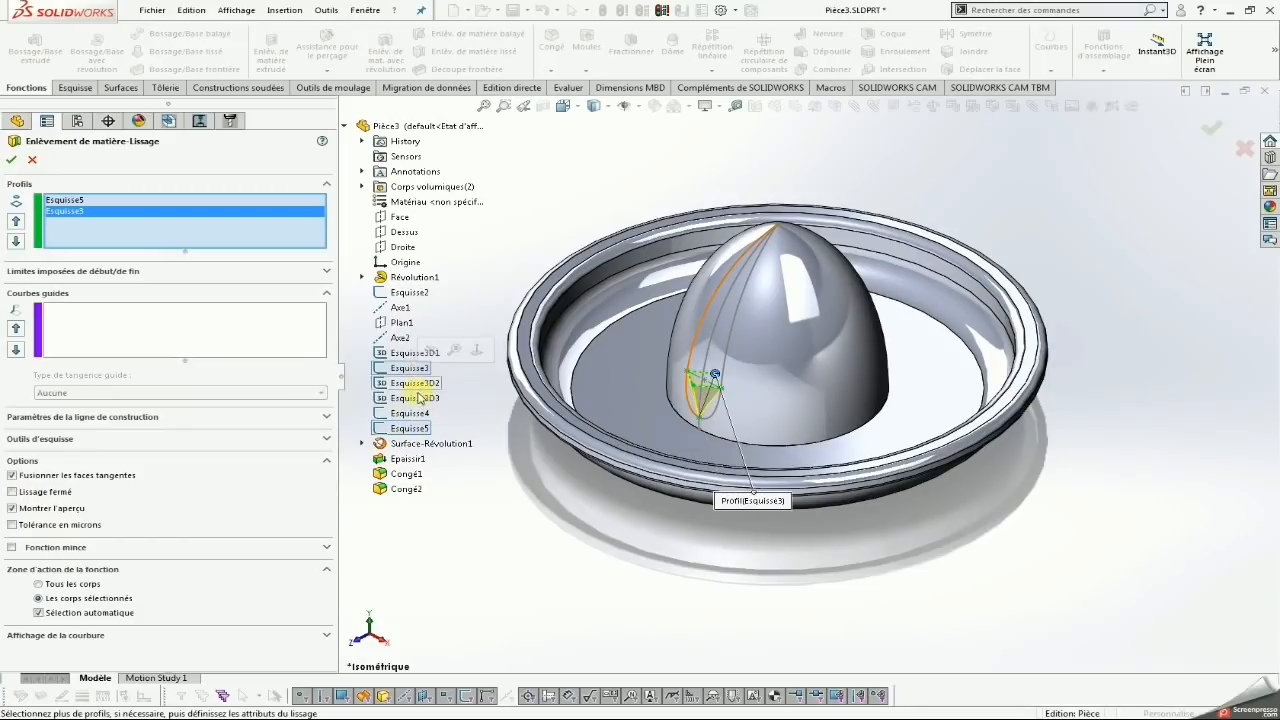
pyautogui.click(408, 414)
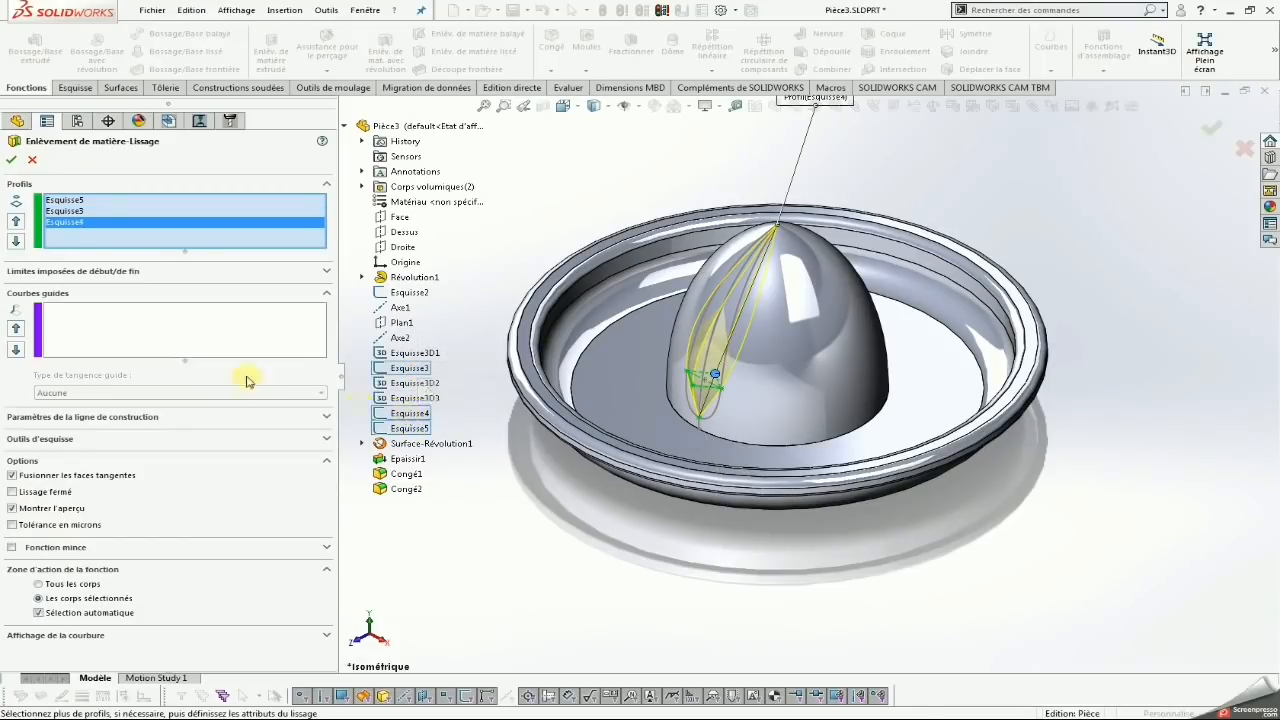
# Add the 3D sketches Esquisse3D3 and Esquisse3D2 as guide curves and create the lofted-cut groove
pyautogui.click(197, 343)
pyautogui.scroll(-3, 667, 366)
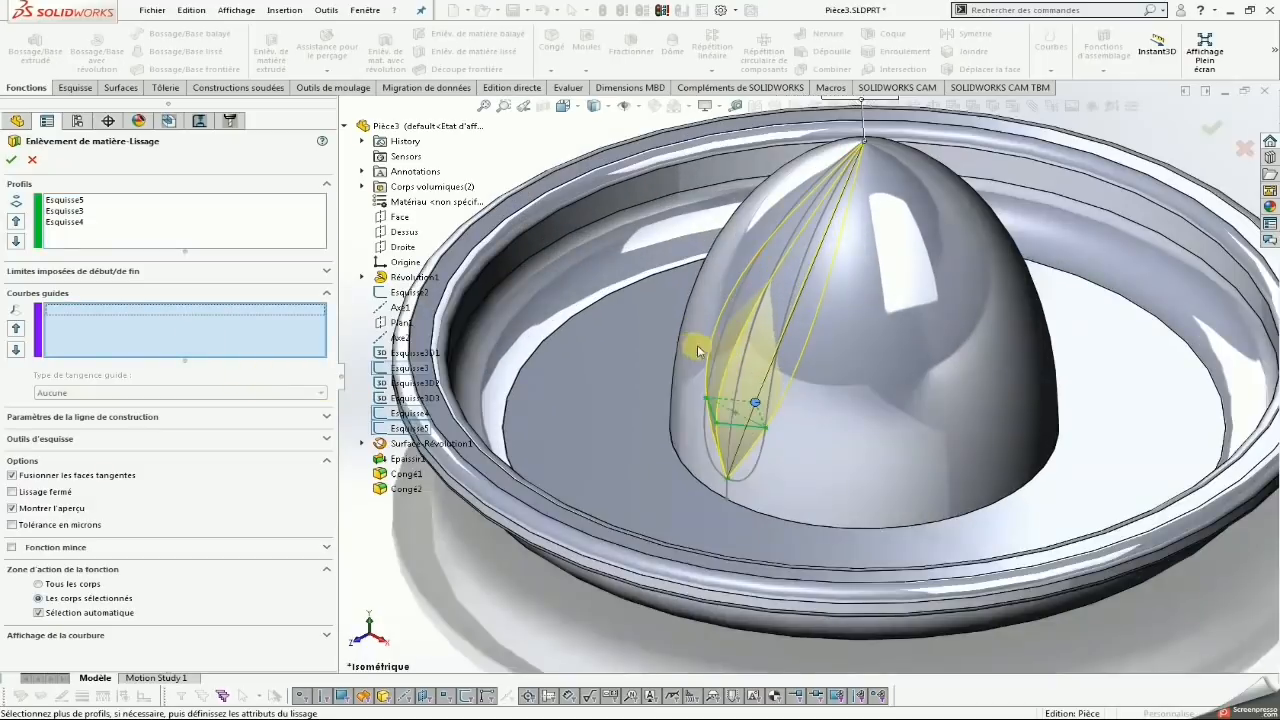
pyautogui.click(796, 280)
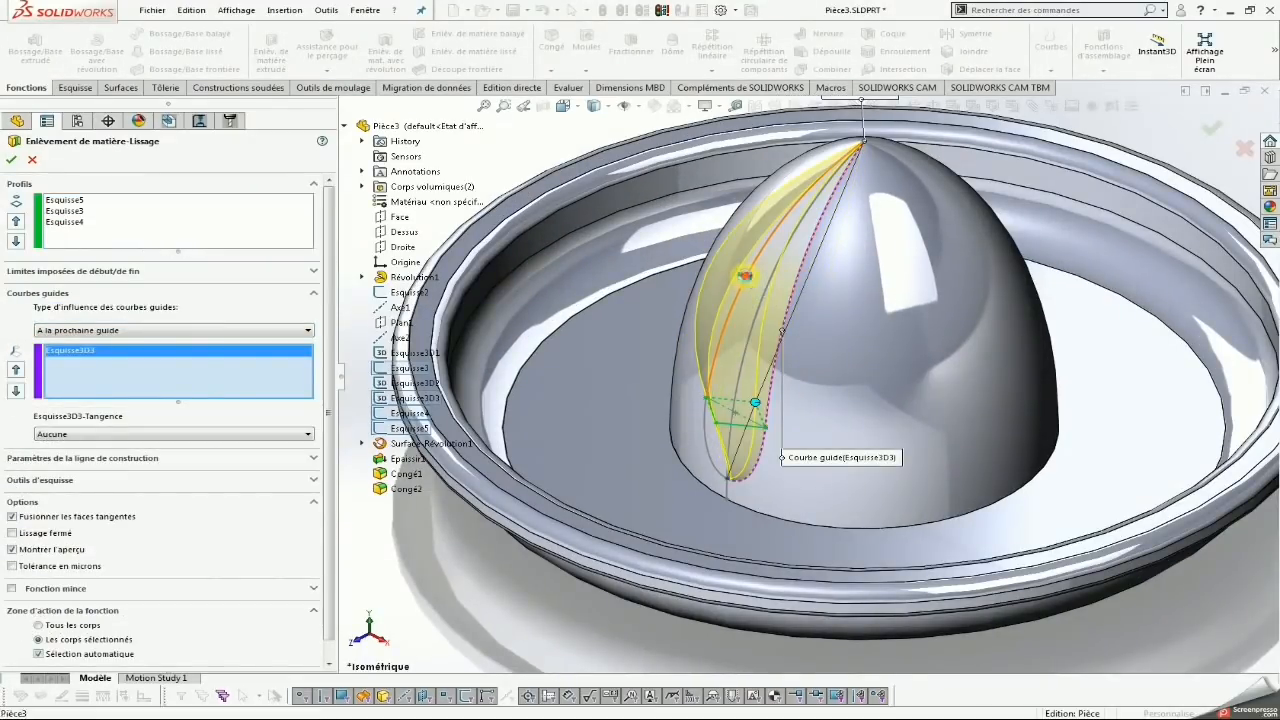
pyautogui.click(761, 293)
pyautogui.scroll(3, 762, 292)
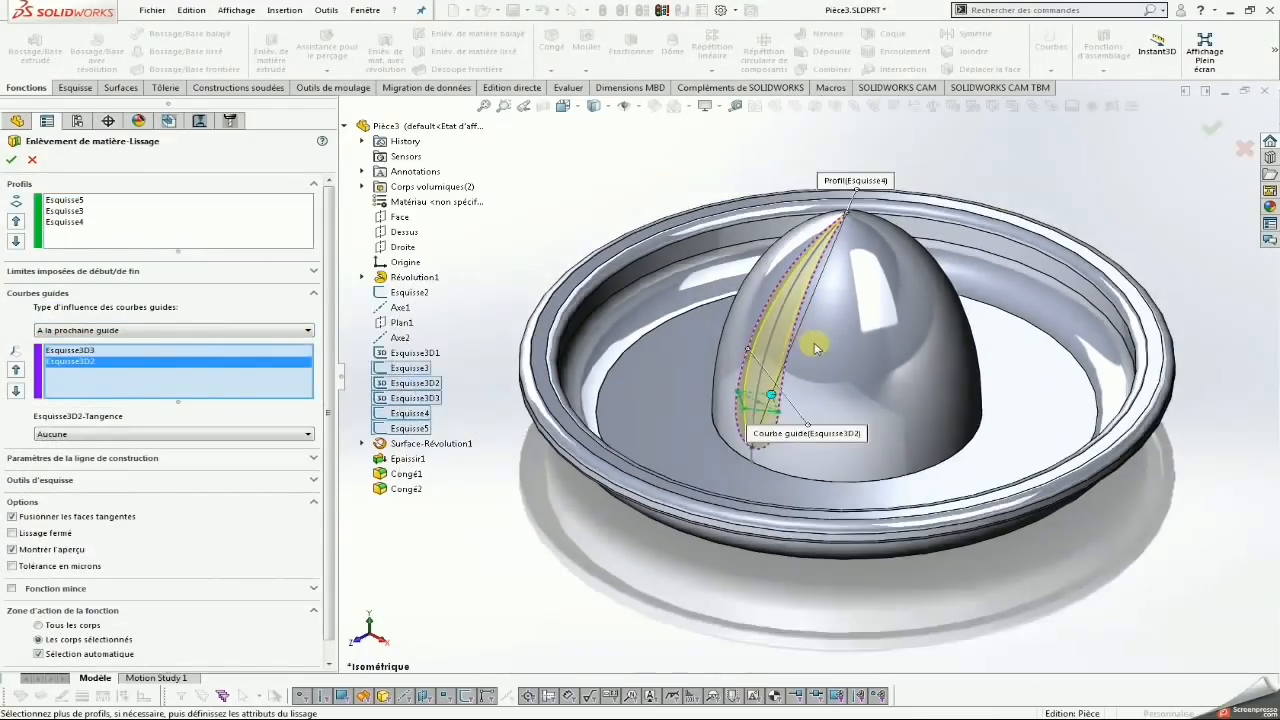
pyautogui.click(11, 162)
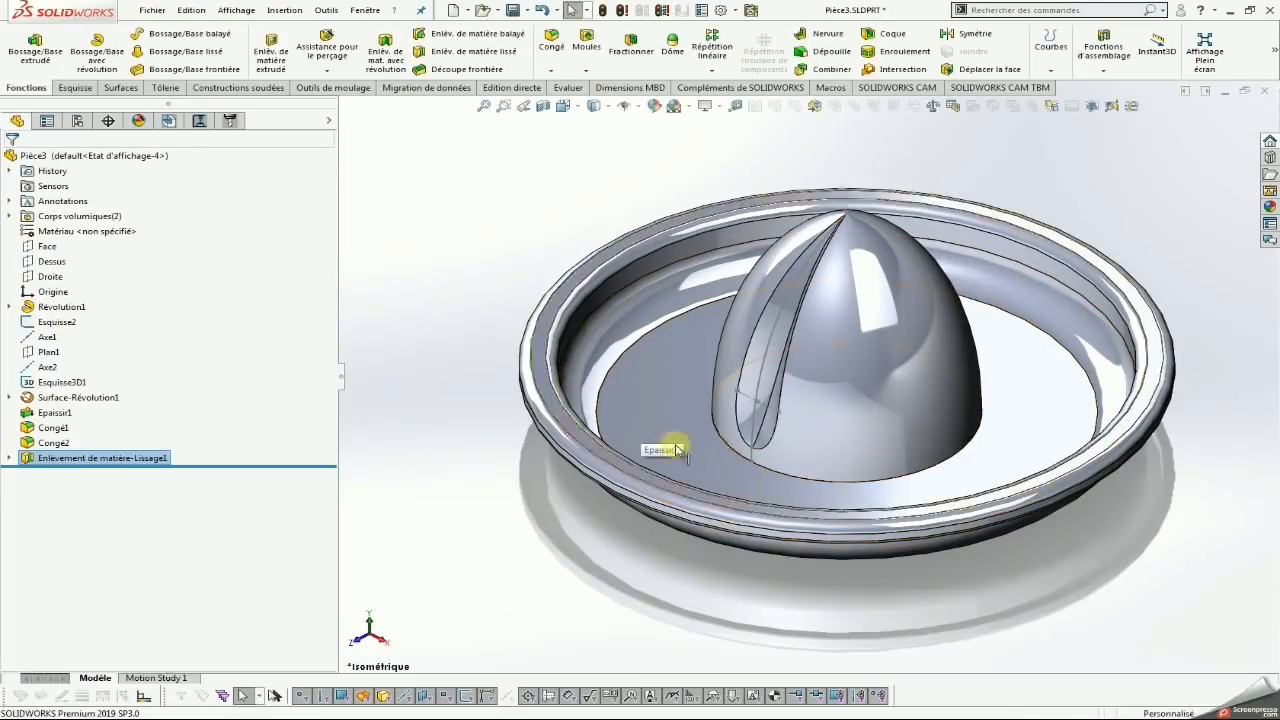
# Hide the sketch geometry still displayed on the groove and return the model to the isometric view
pyautogui.moveTo(778, 276); pyautogui.dragTo(740, 284, button='middle')
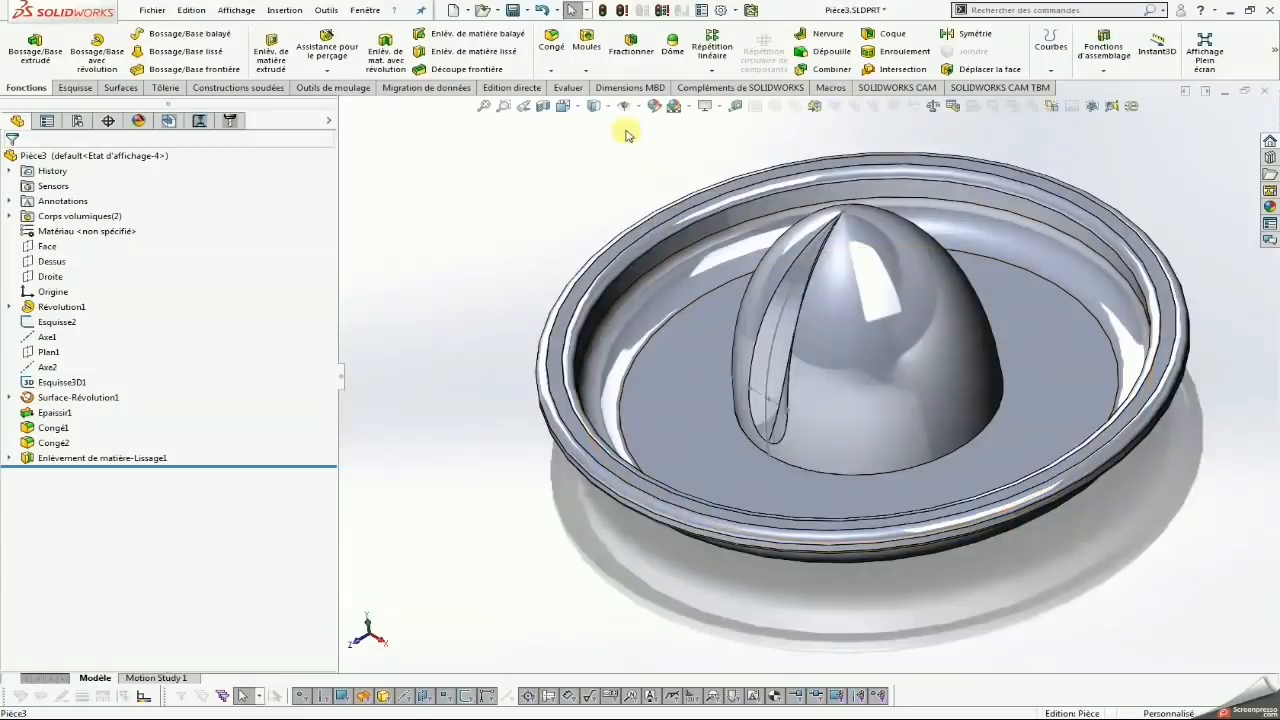
pyautogui.click(639, 108)
pyautogui.press('space')
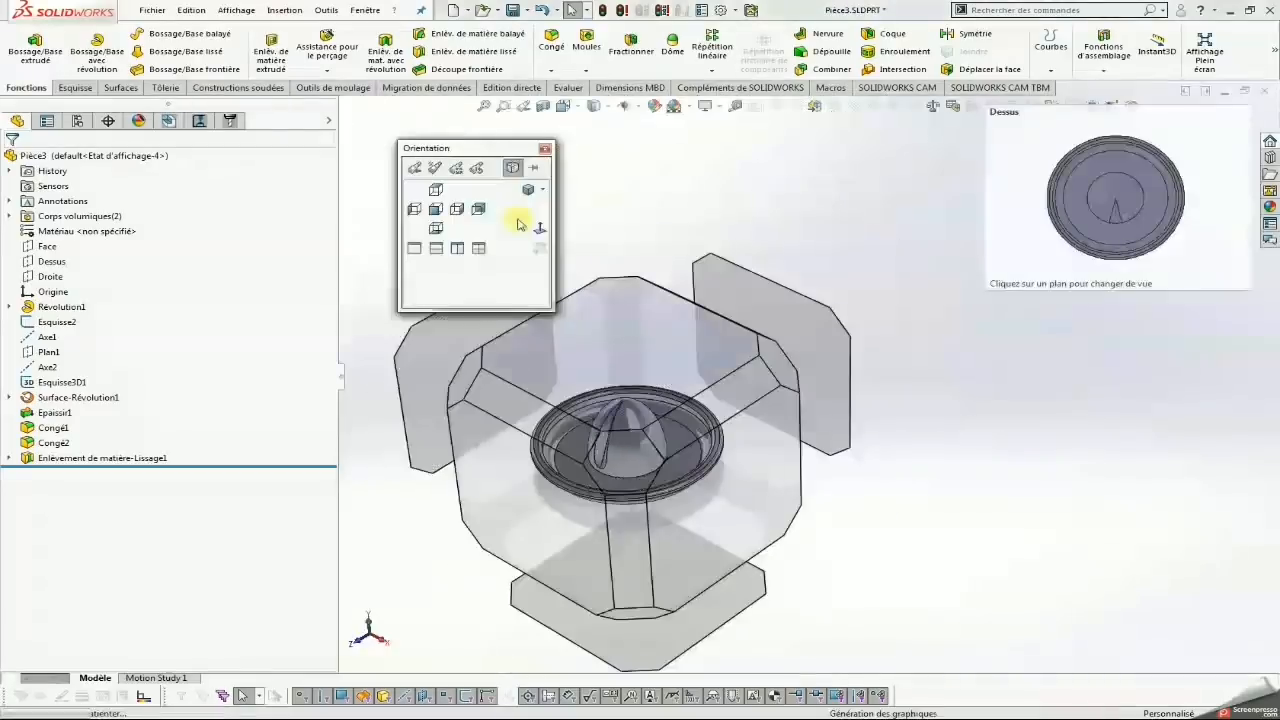
pyautogui.click(529, 190)
pyautogui.scroll(-1, 836, 368)
pyautogui.scroll(-1, 918, 368)
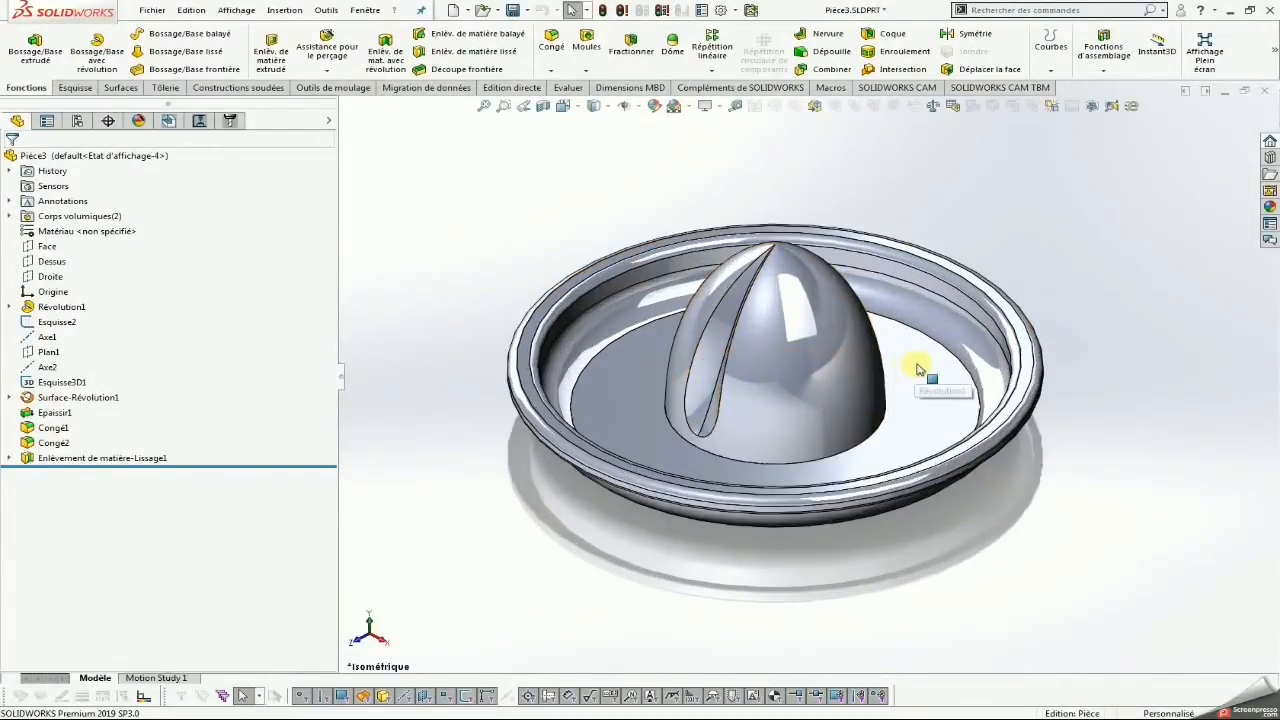
pyautogui.scroll(1, 918, 368)
# Set up a circular pattern of the lofted-cut groove about the dome's circular base edge
pyautogui.click(713, 76)
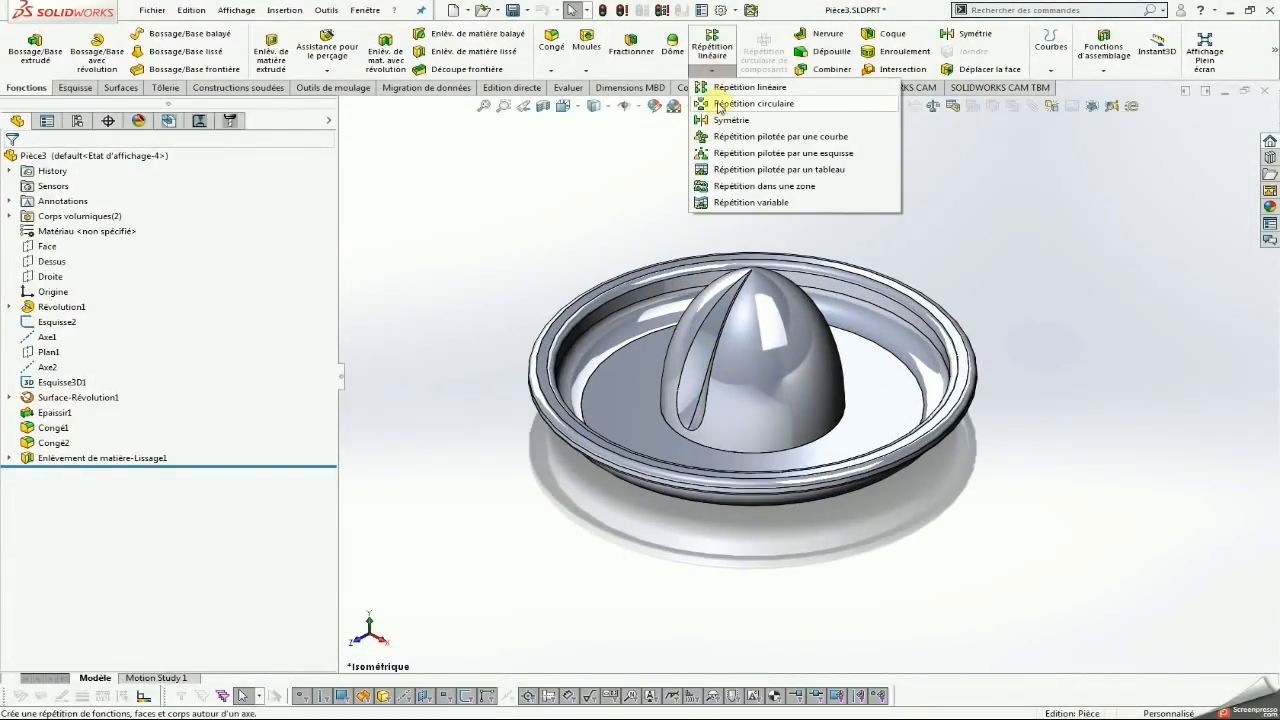
pyautogui.click(745, 103)
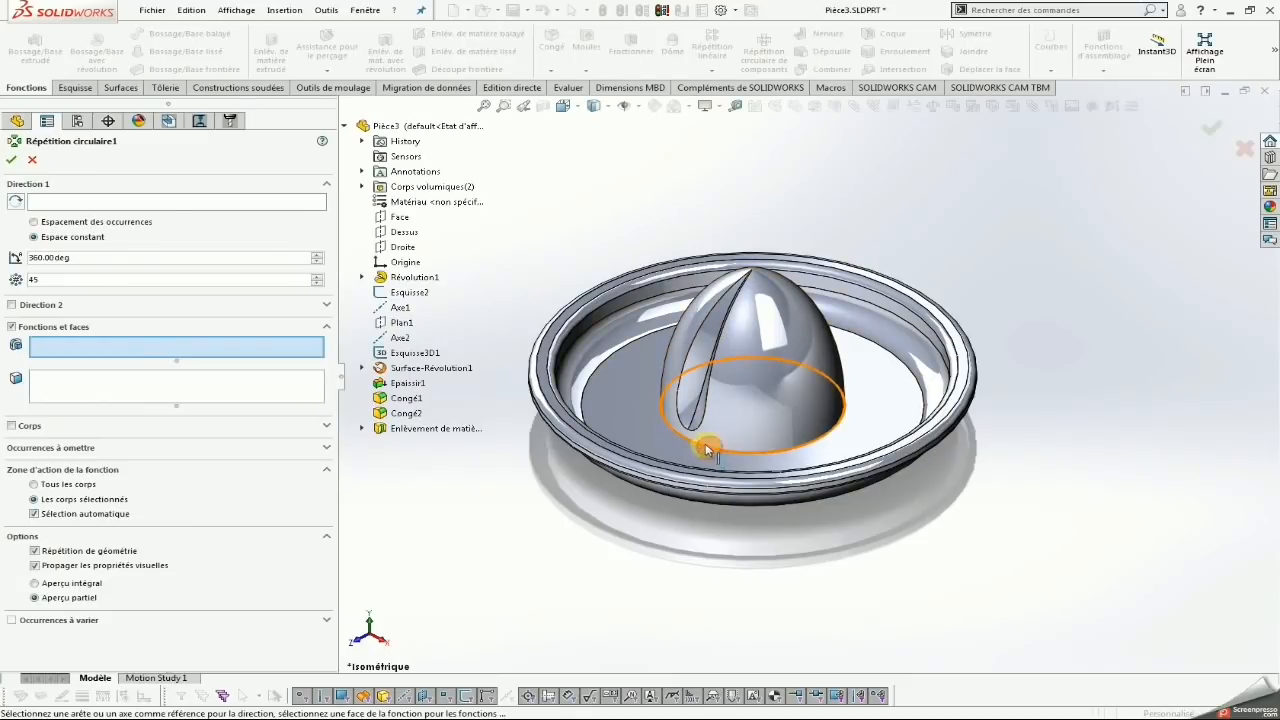
pyautogui.click(103, 206)
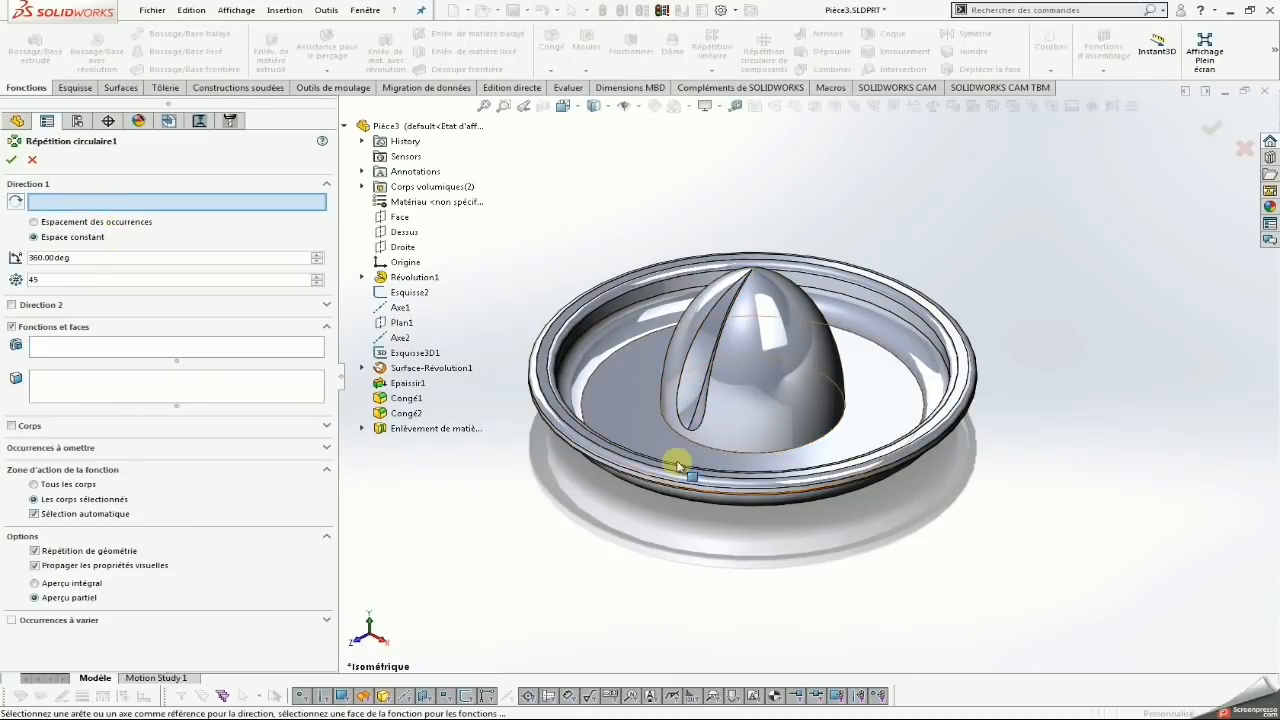
pyautogui.click(698, 447)
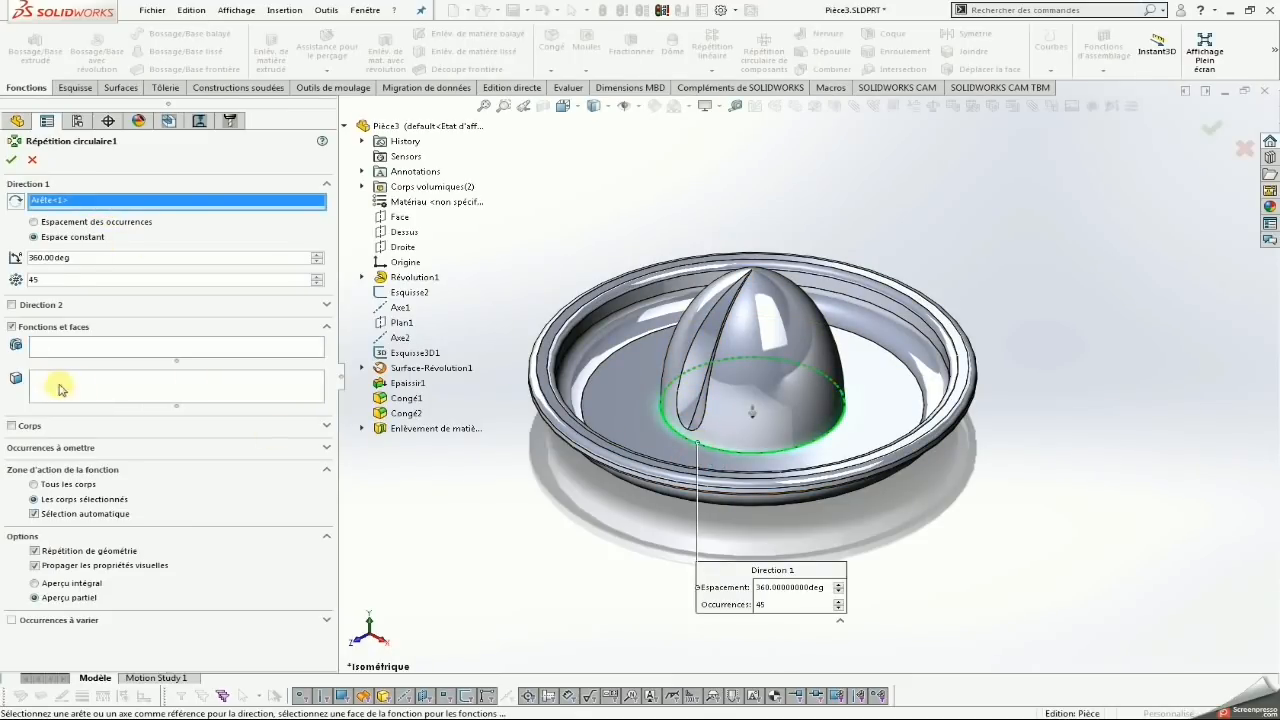
pyautogui.click(55, 352)
pyautogui.click(686, 336)
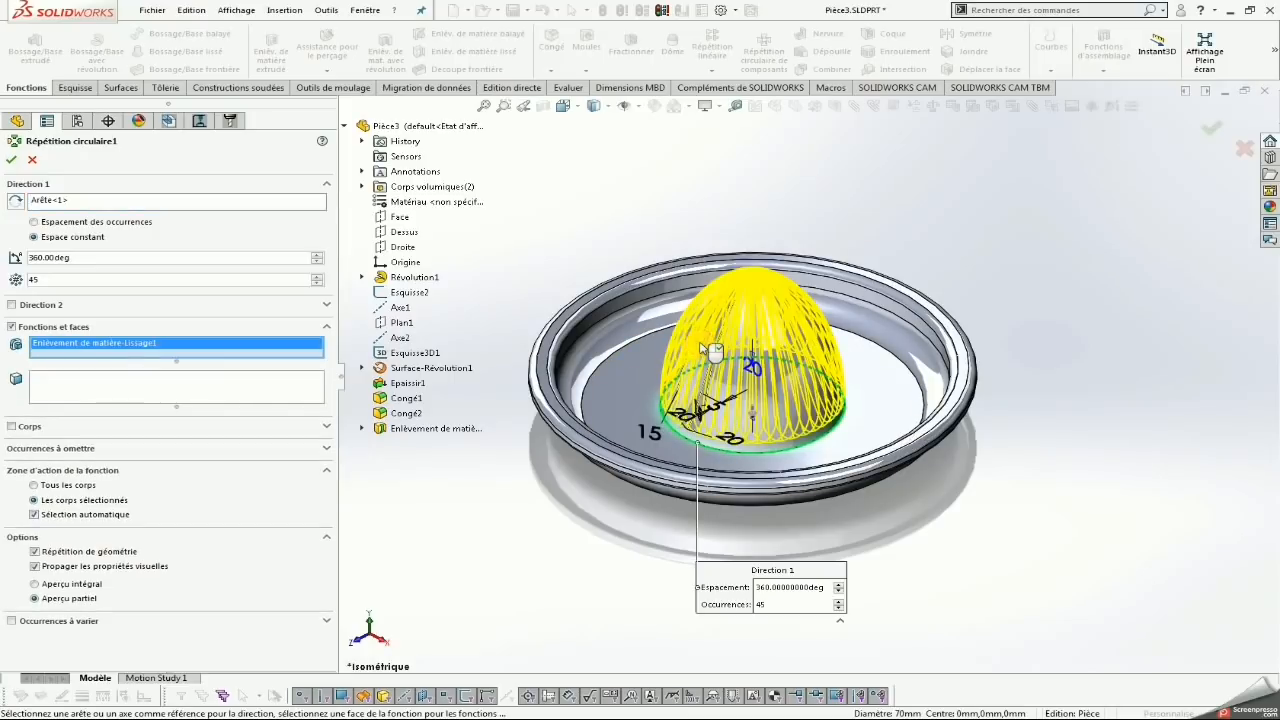
# Set the groove pattern to 10 instances over 360°, turn off geometry pattern, and create it
pyautogui.moveTo(65, 286); pyautogui.dragTo(12, 292)
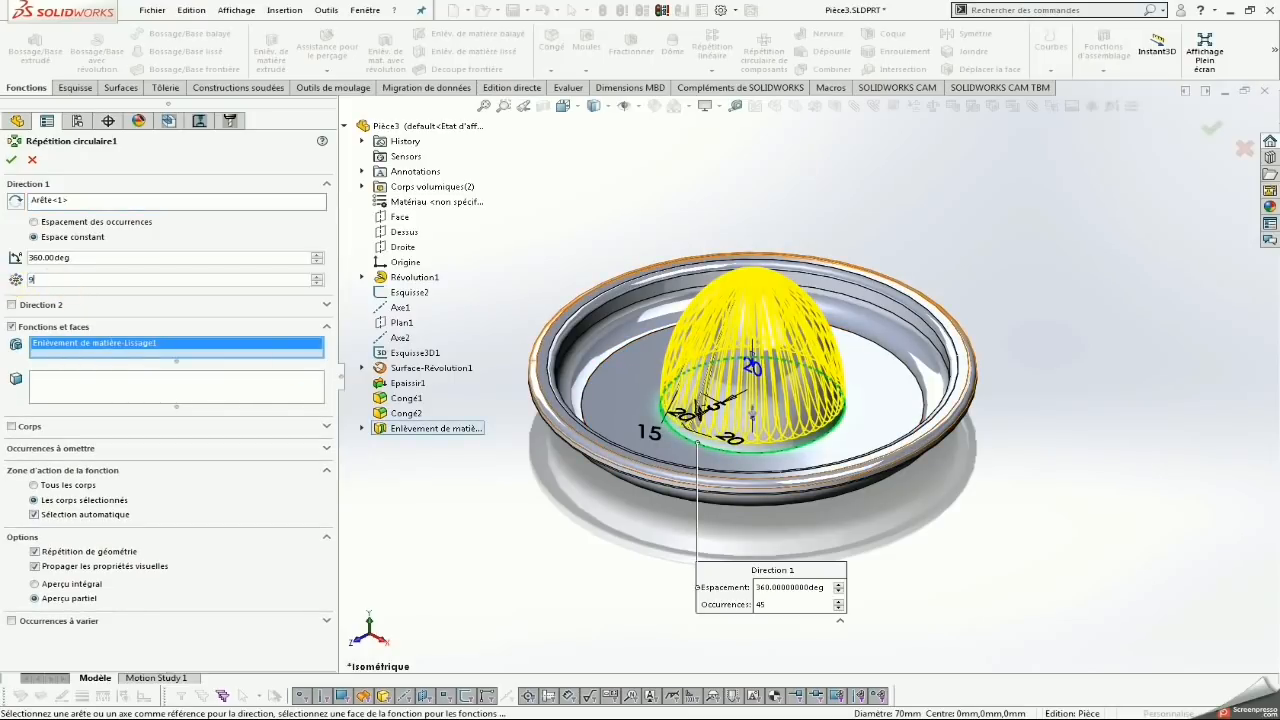
pyautogui.press('Return')
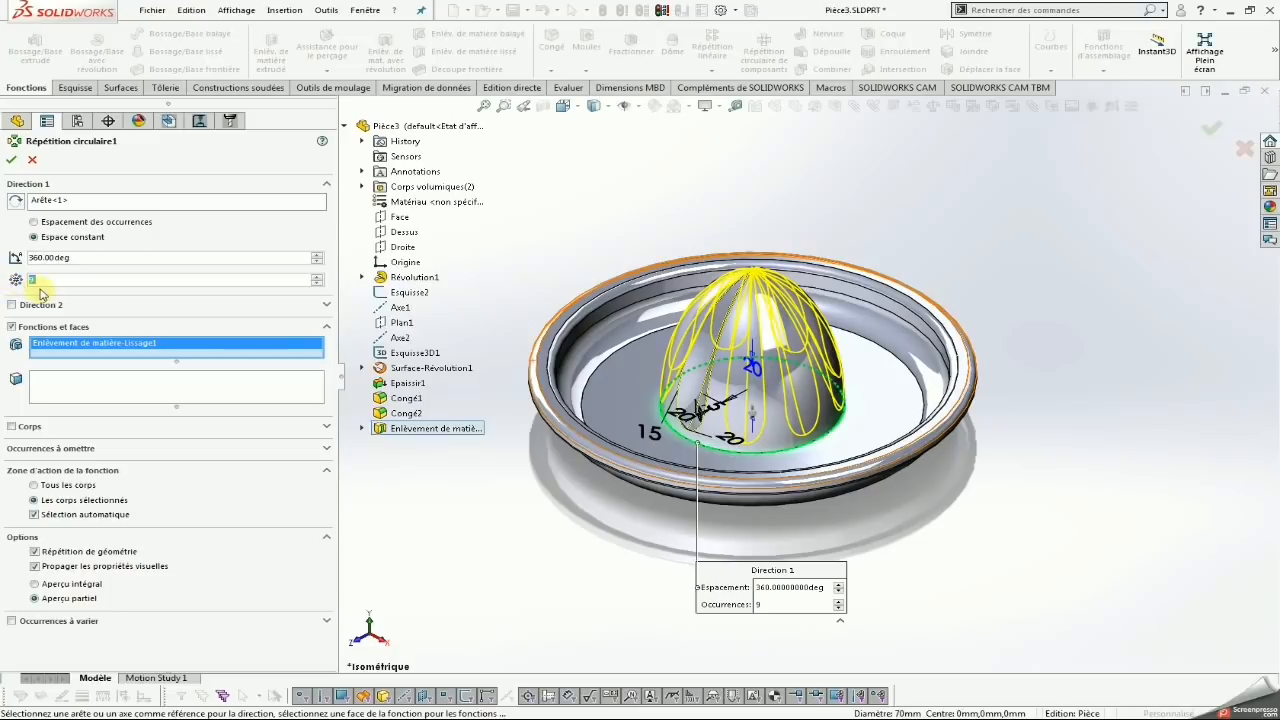
pyautogui.write('10')
pyautogui.press('Return')
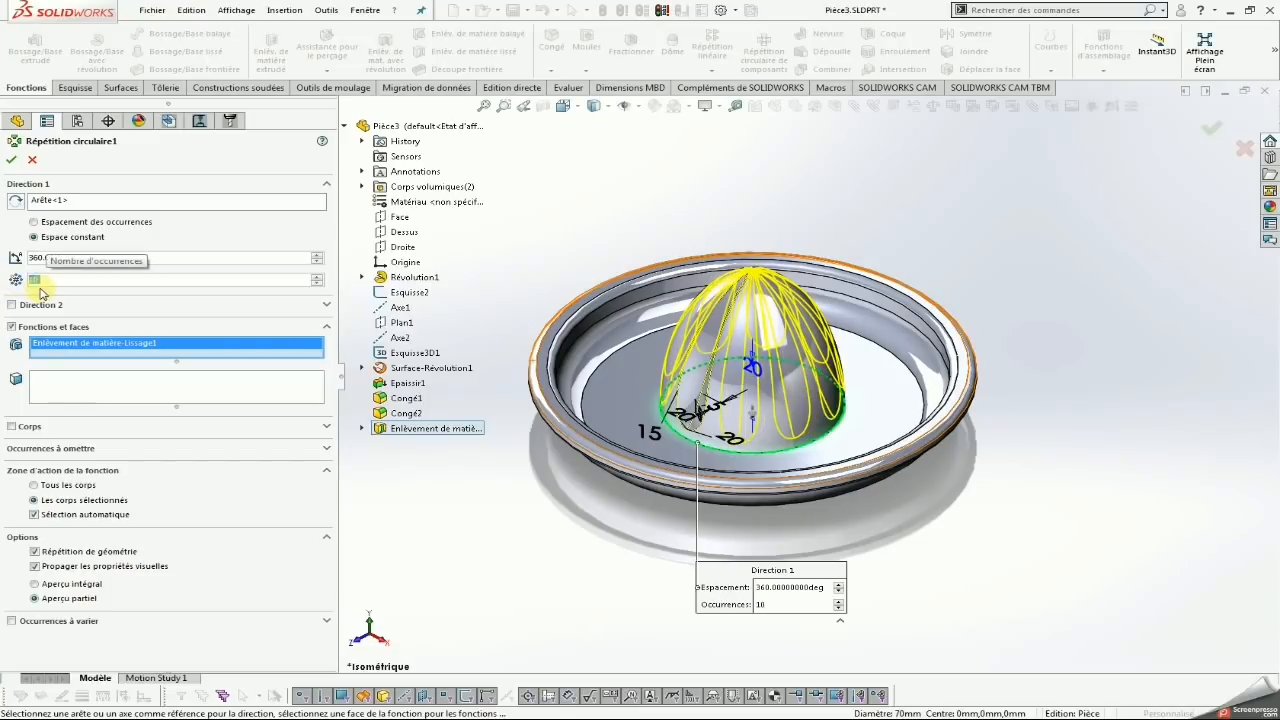
pyautogui.click(11, 160)
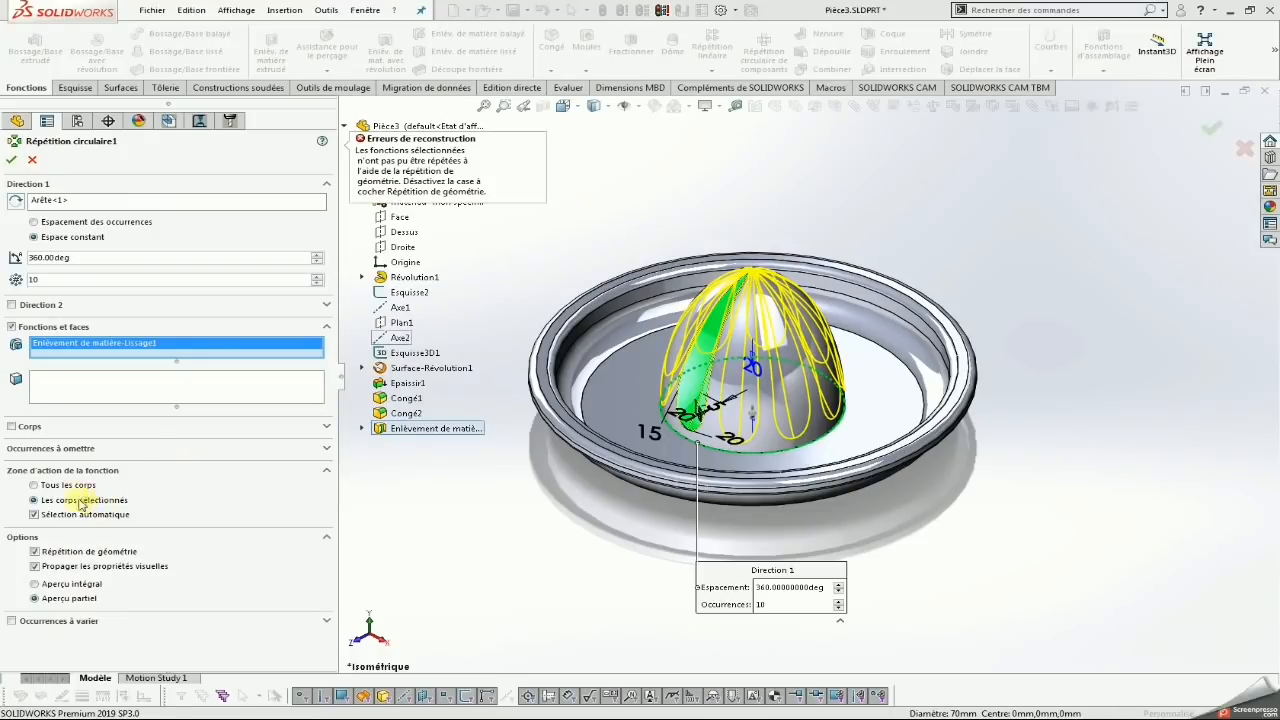
pyautogui.click(72, 553)
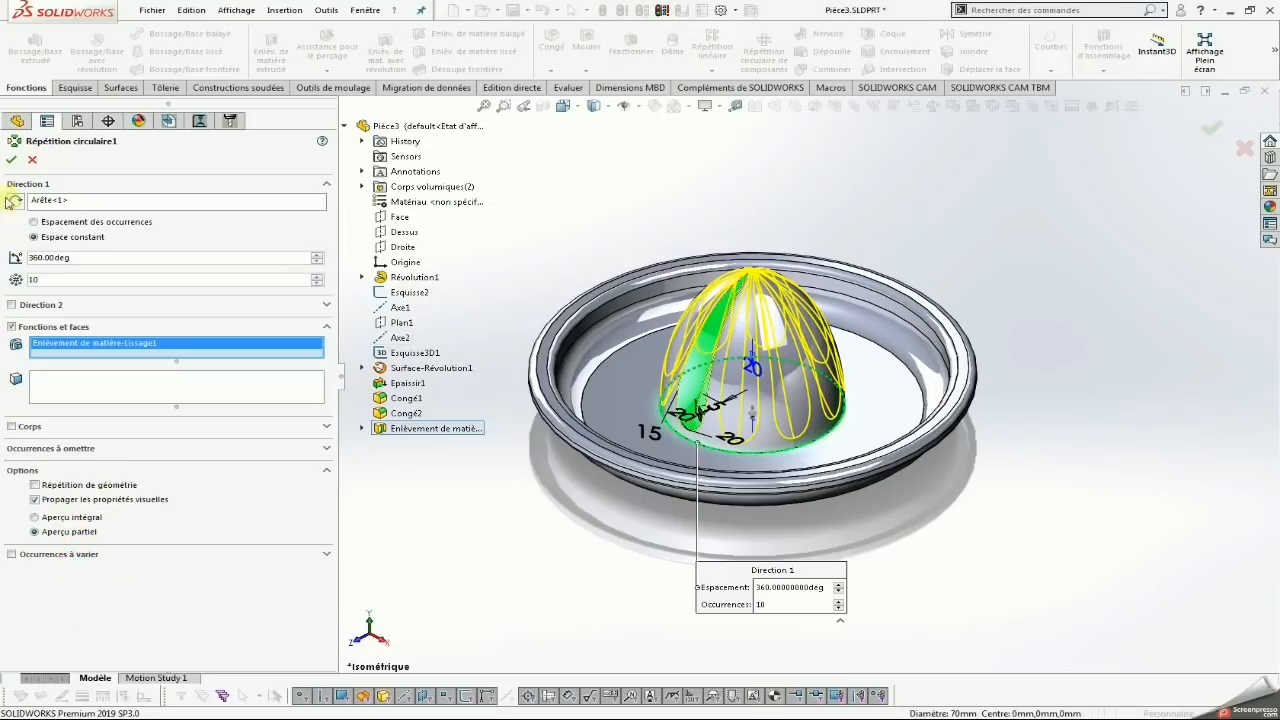
pyautogui.click(11, 160)
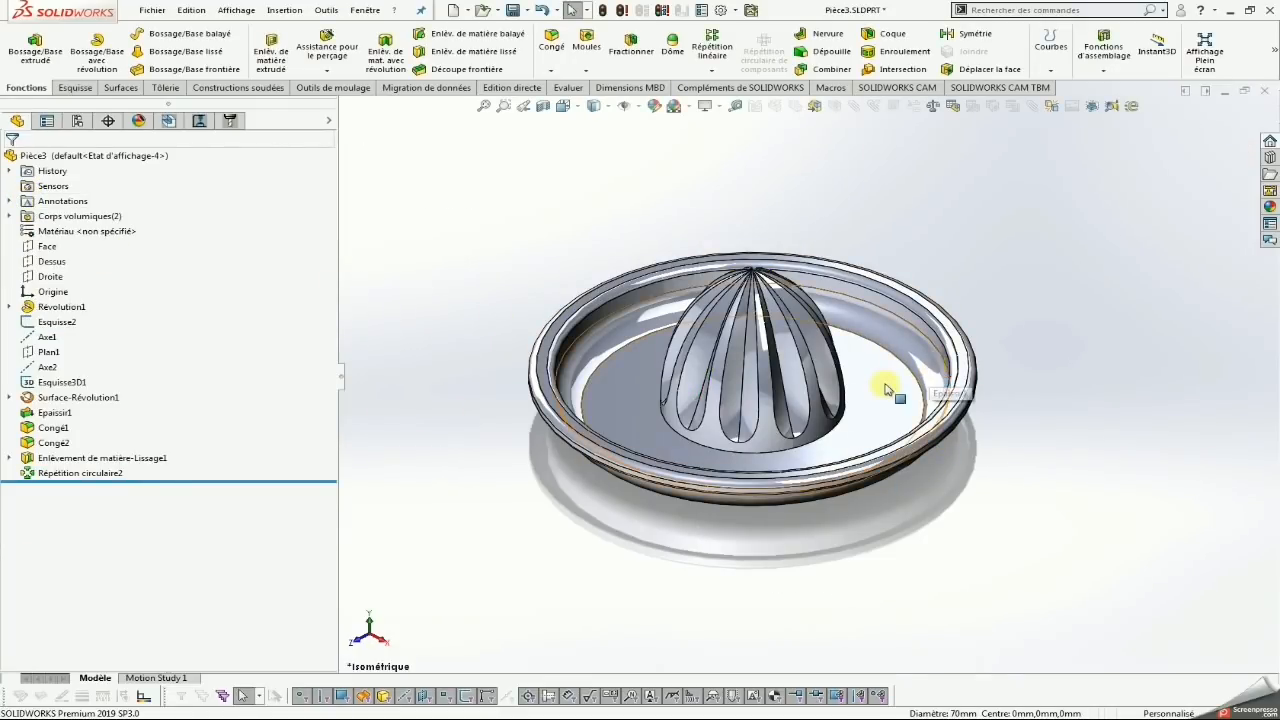
# Start a new sketch on the dish's flat inner floor and clear the face selection
pyautogui.scroll(-2, 880, 388)
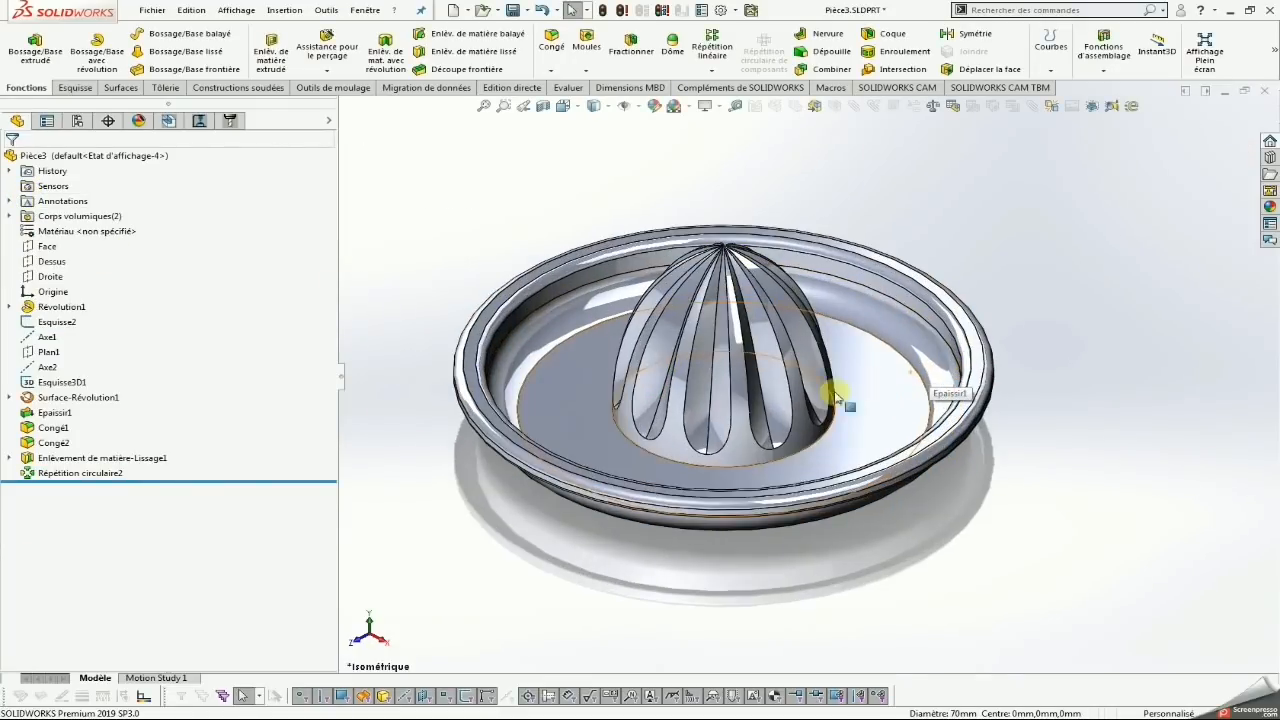
pyautogui.click(72, 88)
pyautogui.click(24, 45)
pyautogui.click(569, 394)
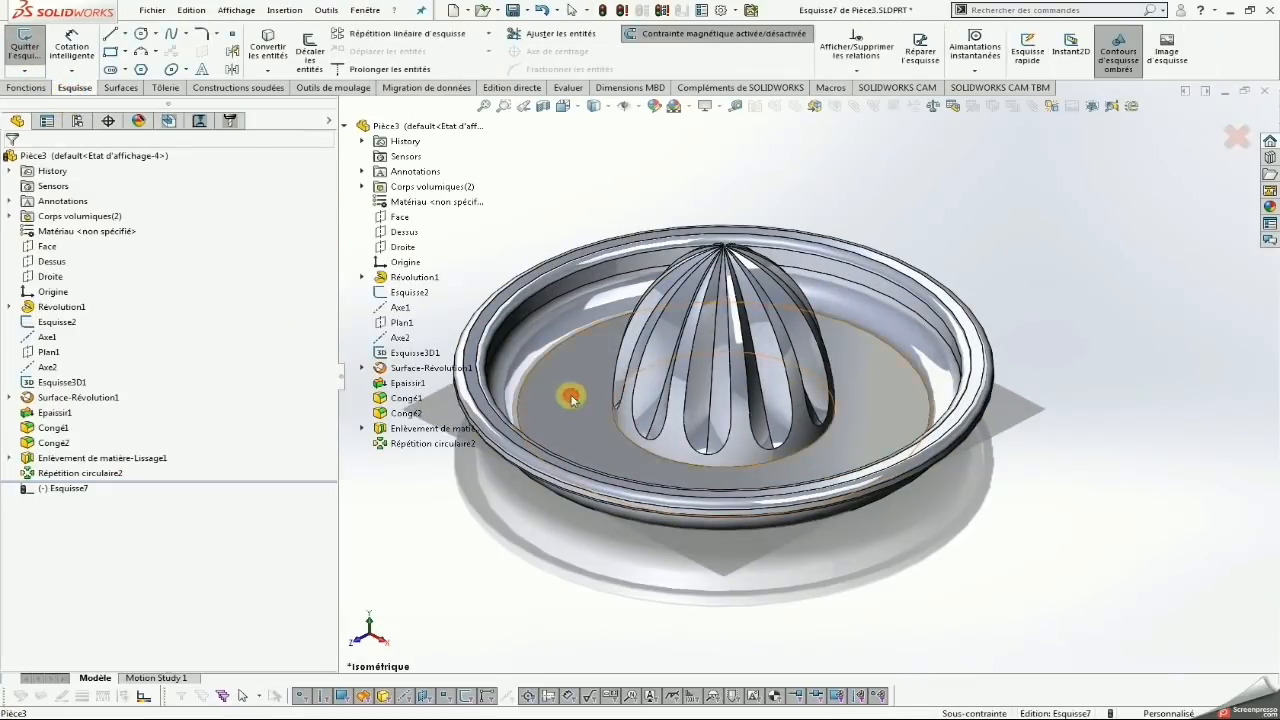
pyautogui.rightClick(671, 298)
pyautogui.press('Escape')
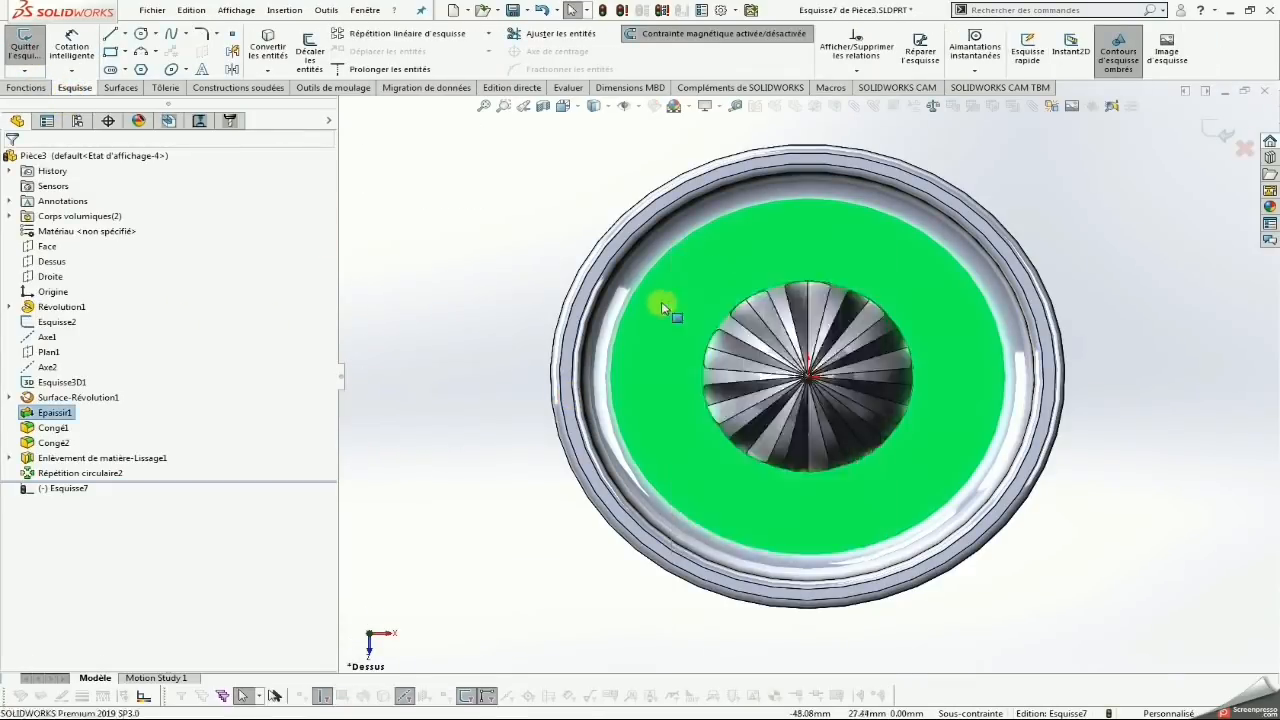
pyautogui.press('Escape')
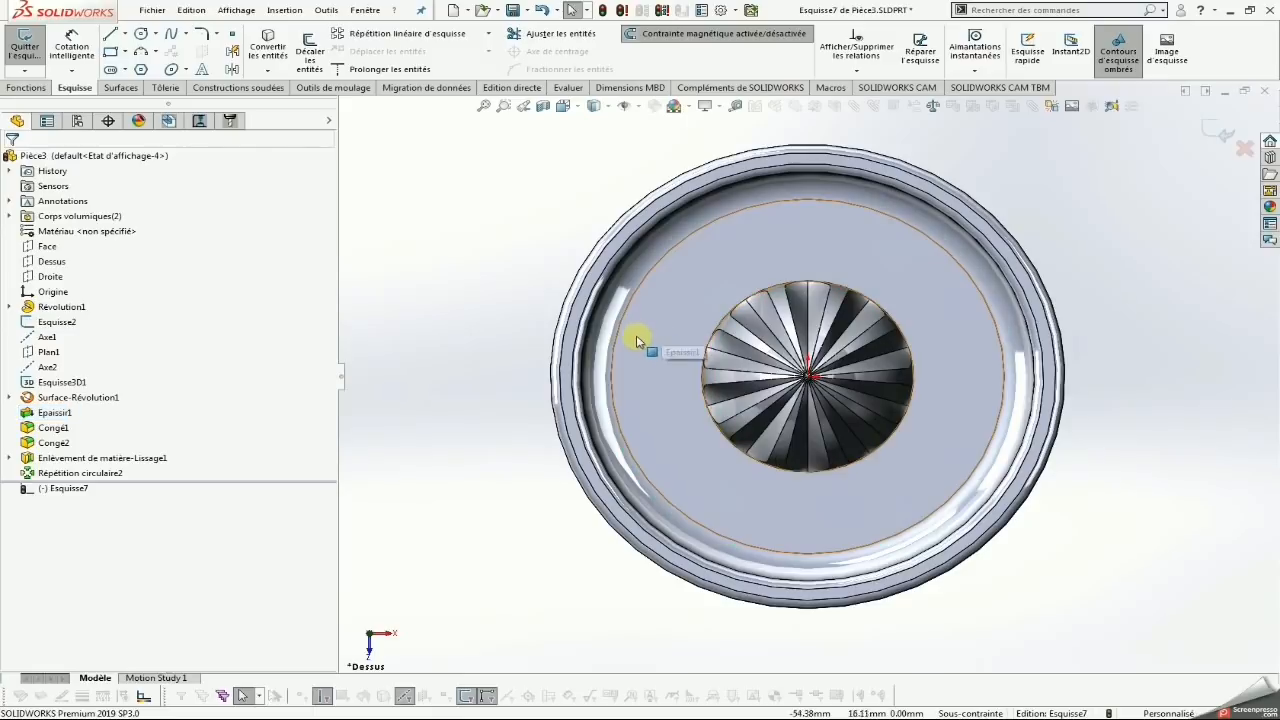
# Turn on the display of the reference axes over the dish sketch
pyautogui.click(640, 107)
pyautogui.click(629, 144)
pyautogui.click(491, 175)
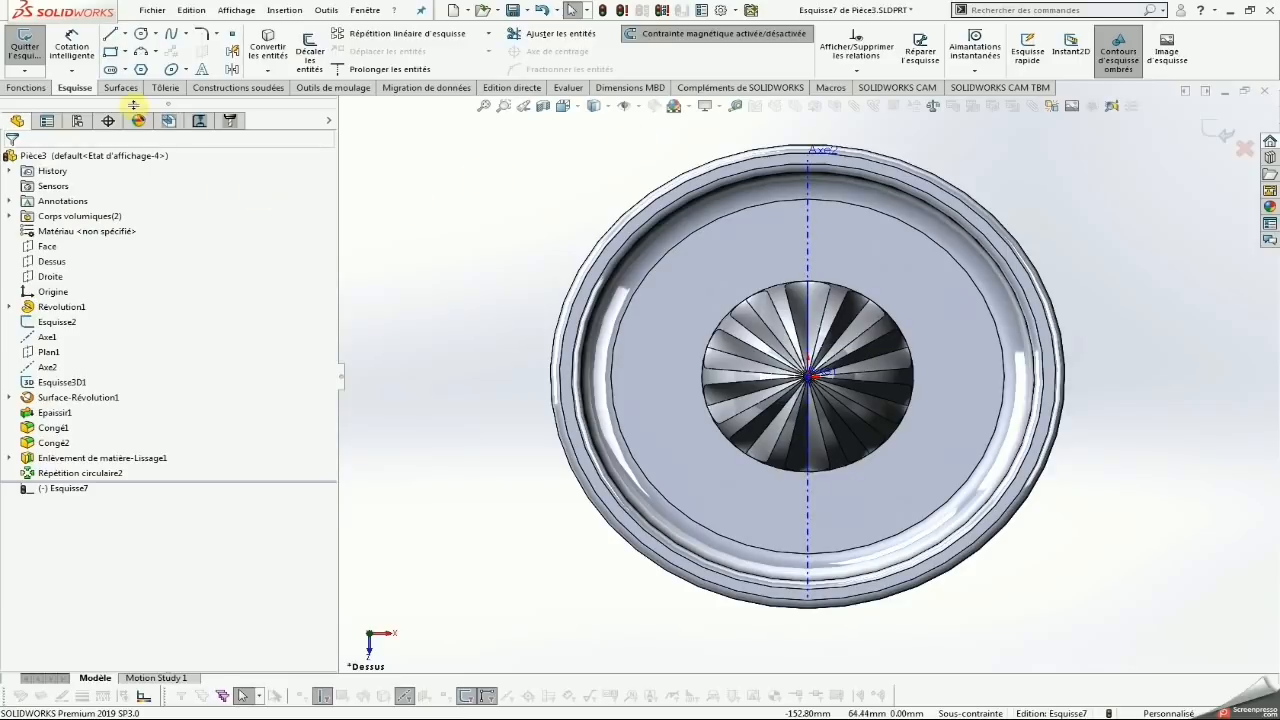
# Sketch a straight slot about 4.5 mm wide on the dish floor, centred on the vertical axis between the dome and the floor's outer edge
pyautogui.click(110, 69)
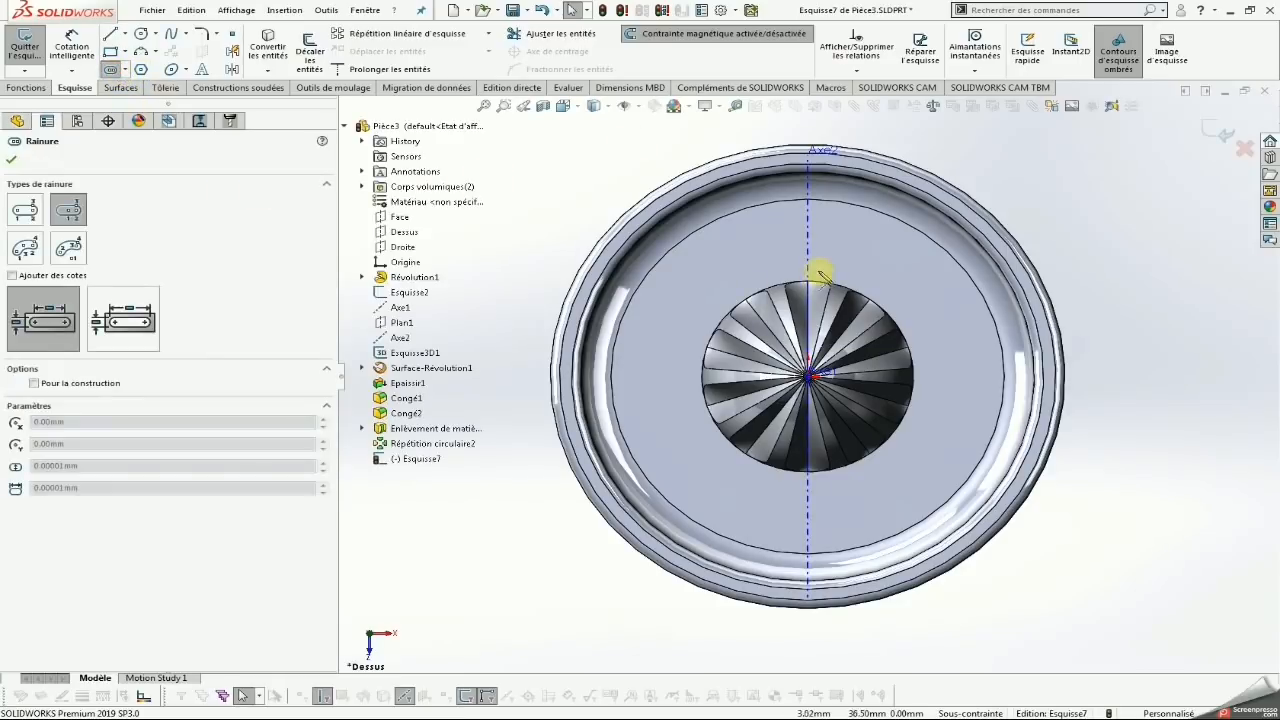
pyautogui.scroll(-2, 808, 245)
pyautogui.click(802, 243)
pyautogui.click(806, 210)
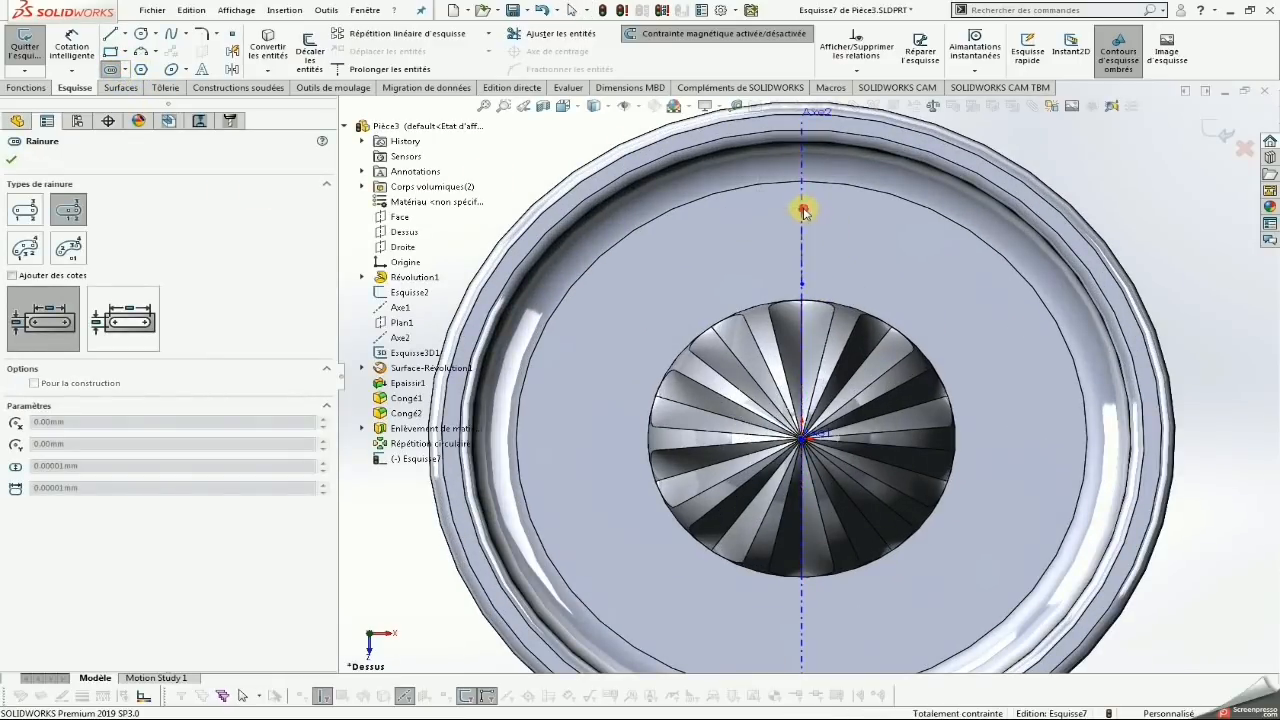
pyautogui.click(812, 215)
pyautogui.press('Escape')
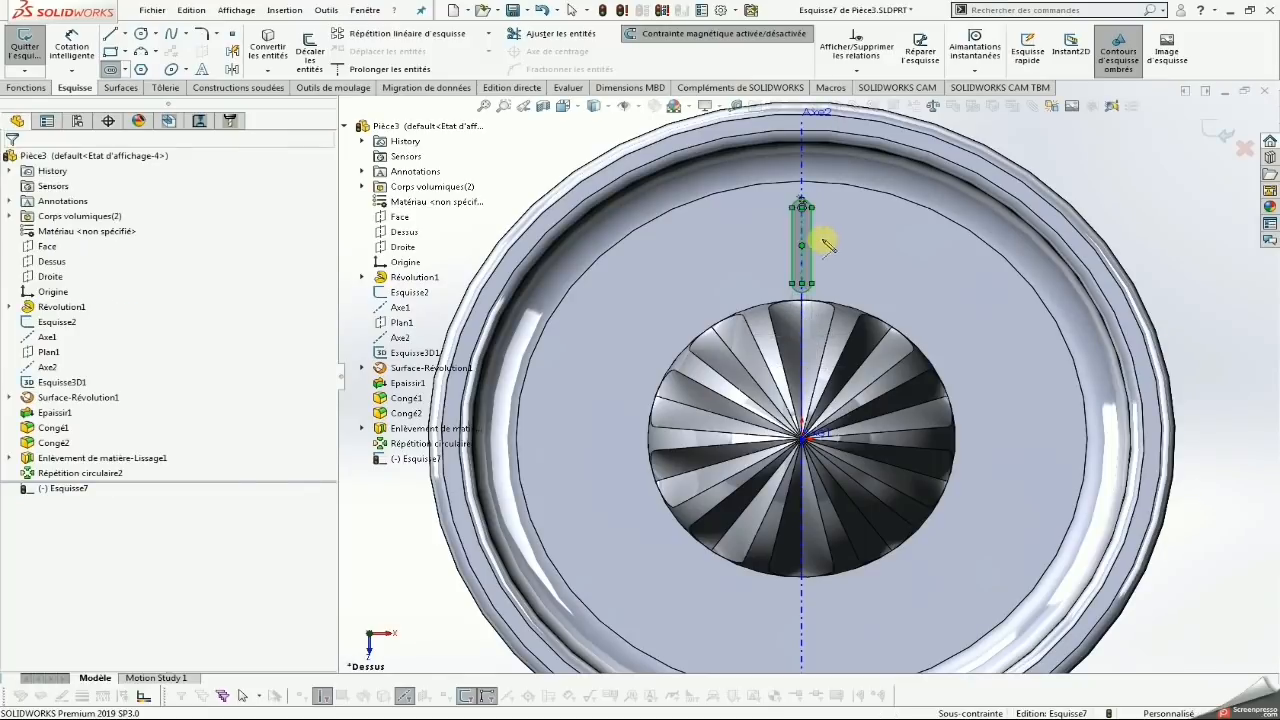
# Dimension the slot's width to 2.5 mm
pyautogui.scroll(-2, 860, 260)
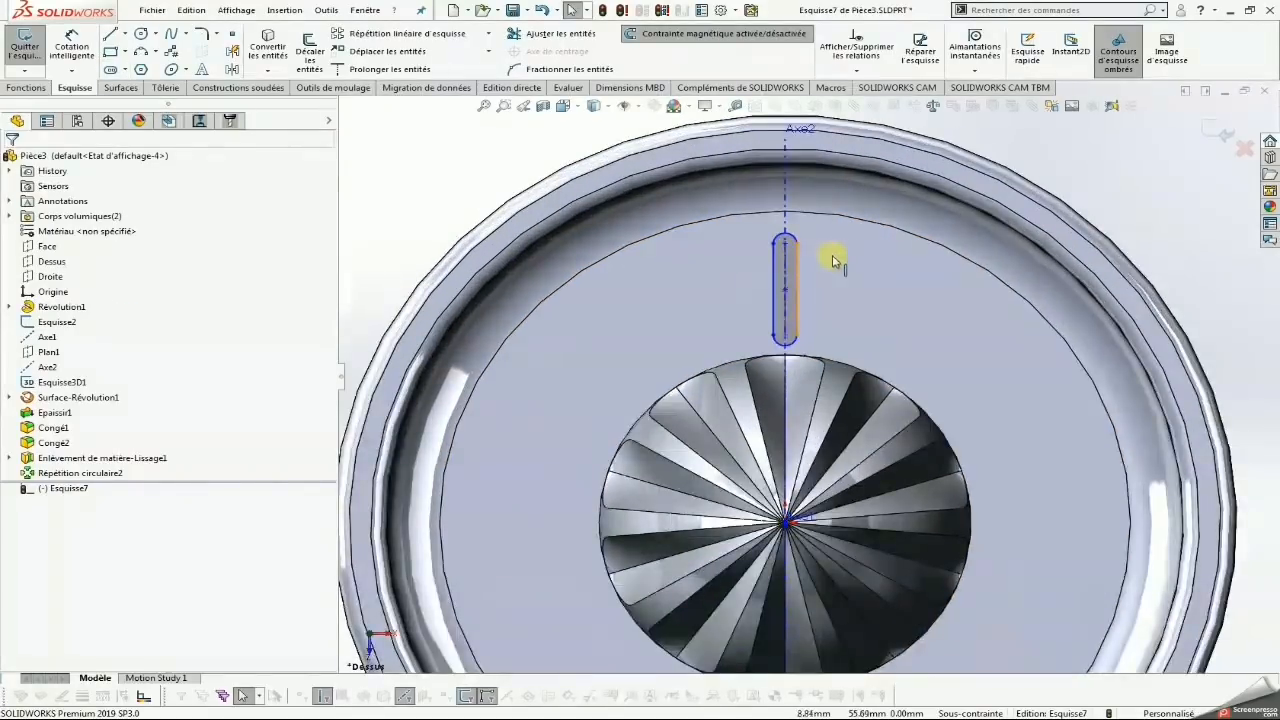
pyautogui.click(74, 56)
pyautogui.scroll(-1, 833, 312)
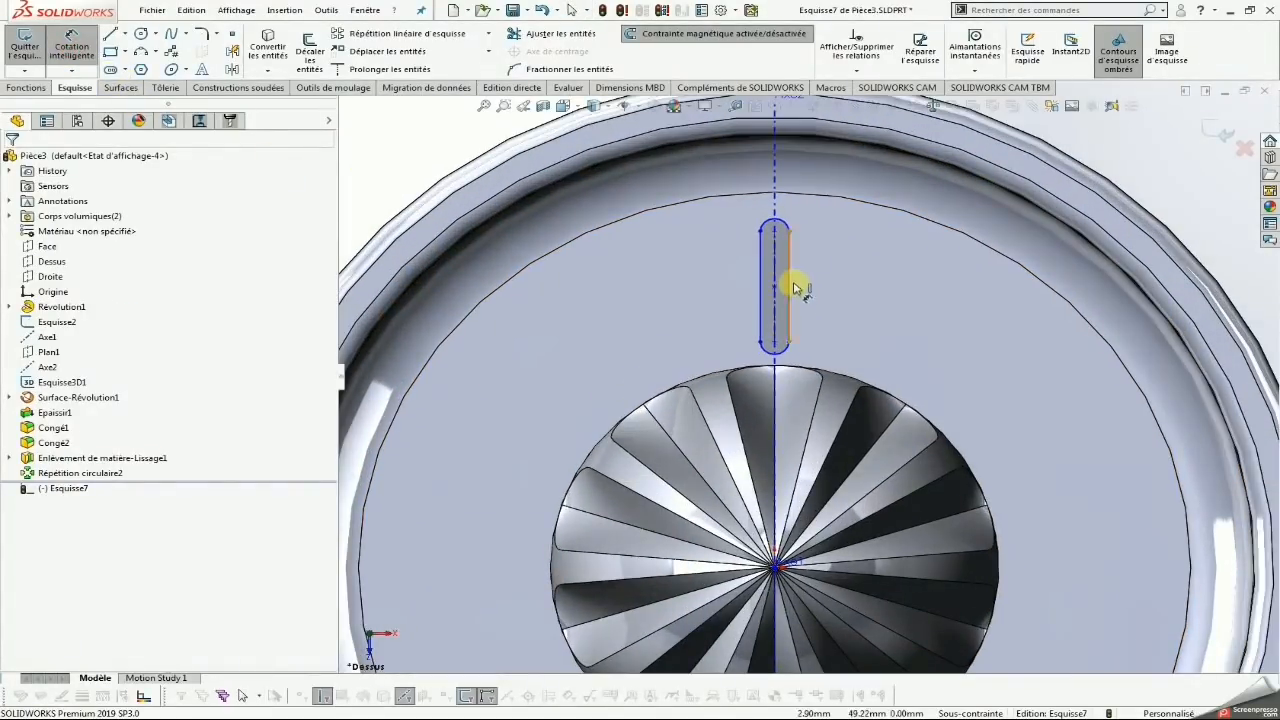
pyautogui.click(788, 278)
pyautogui.click(848, 270)
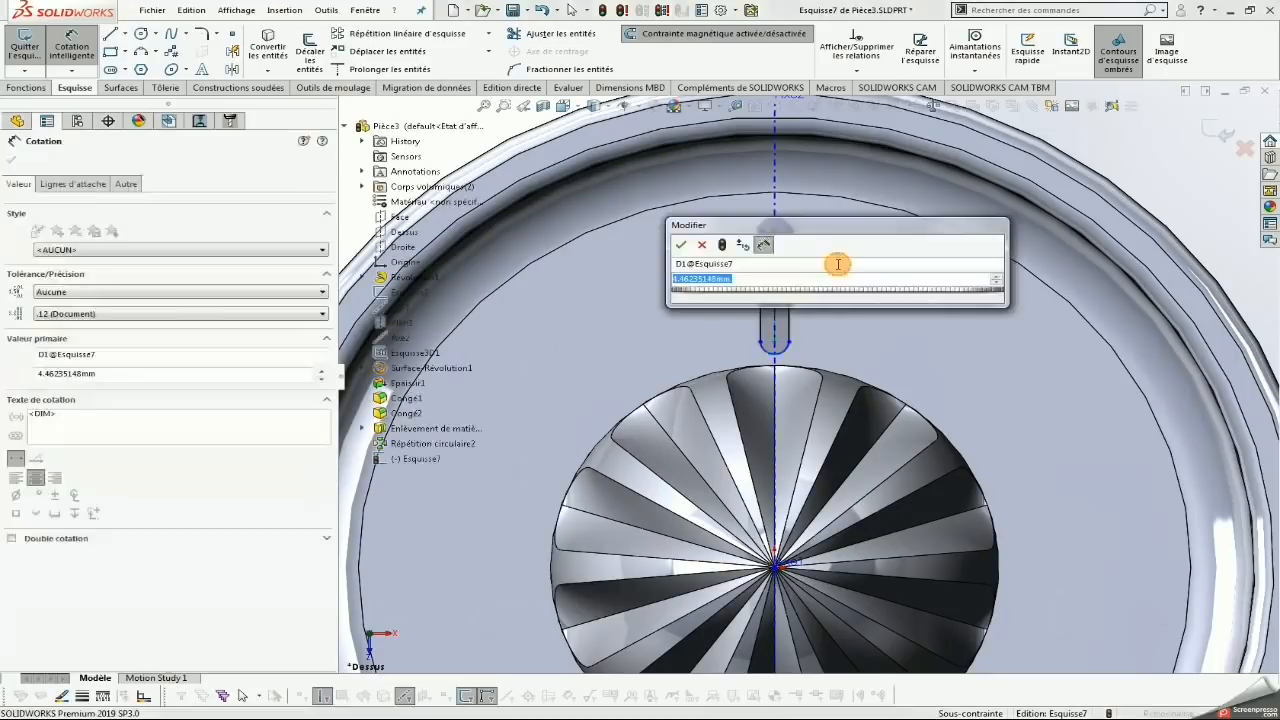
pyautogui.write('2.5')
pyautogui.press('Return')
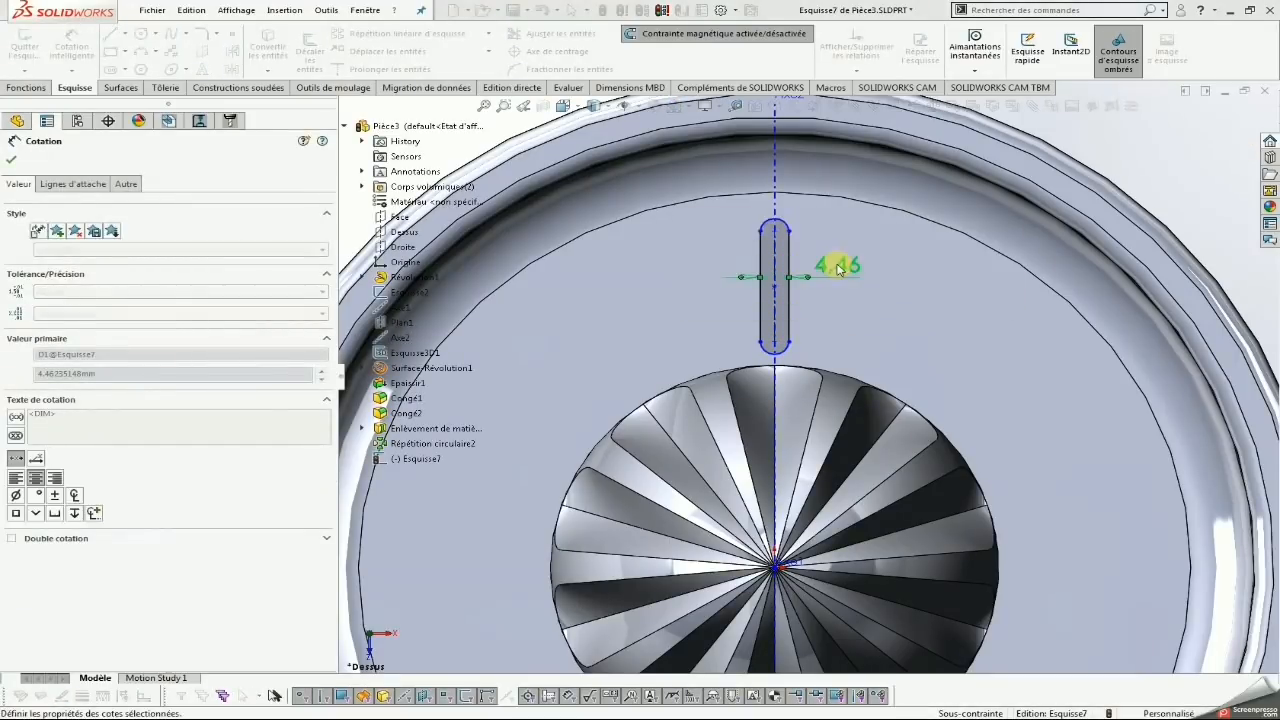
pyautogui.scroll(-2, 797, 254)
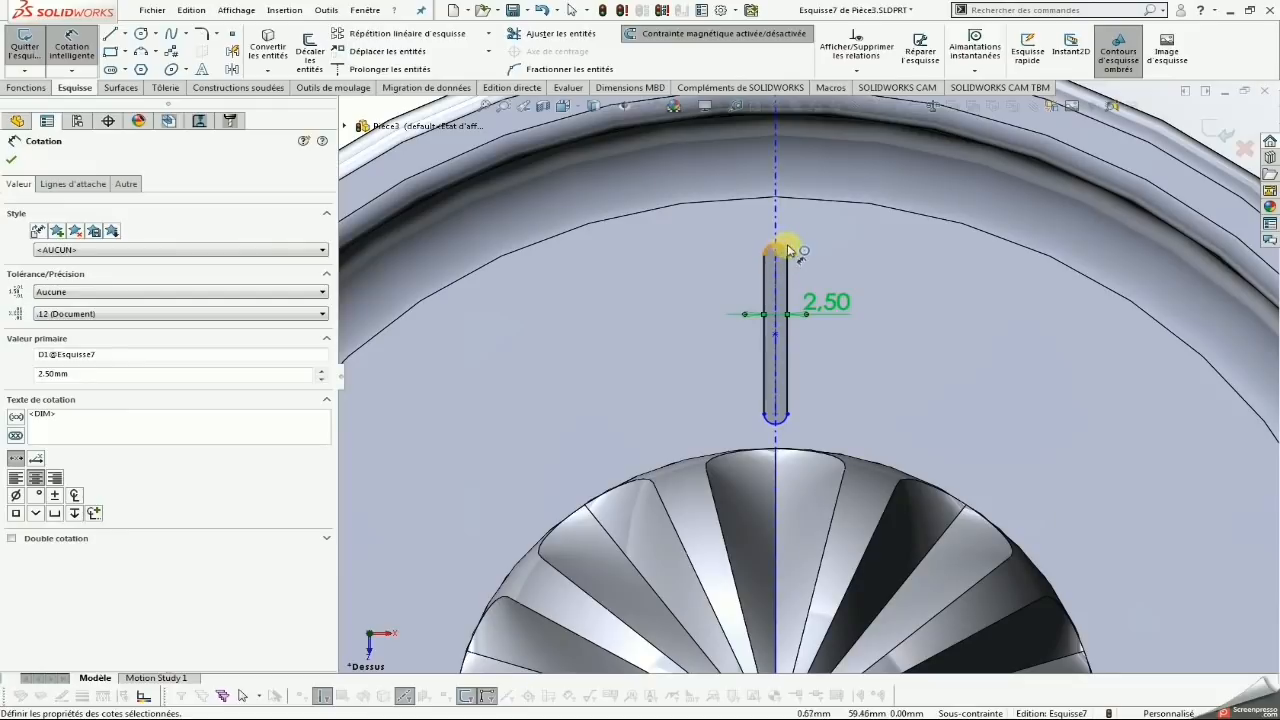
pyautogui.press('Escape')
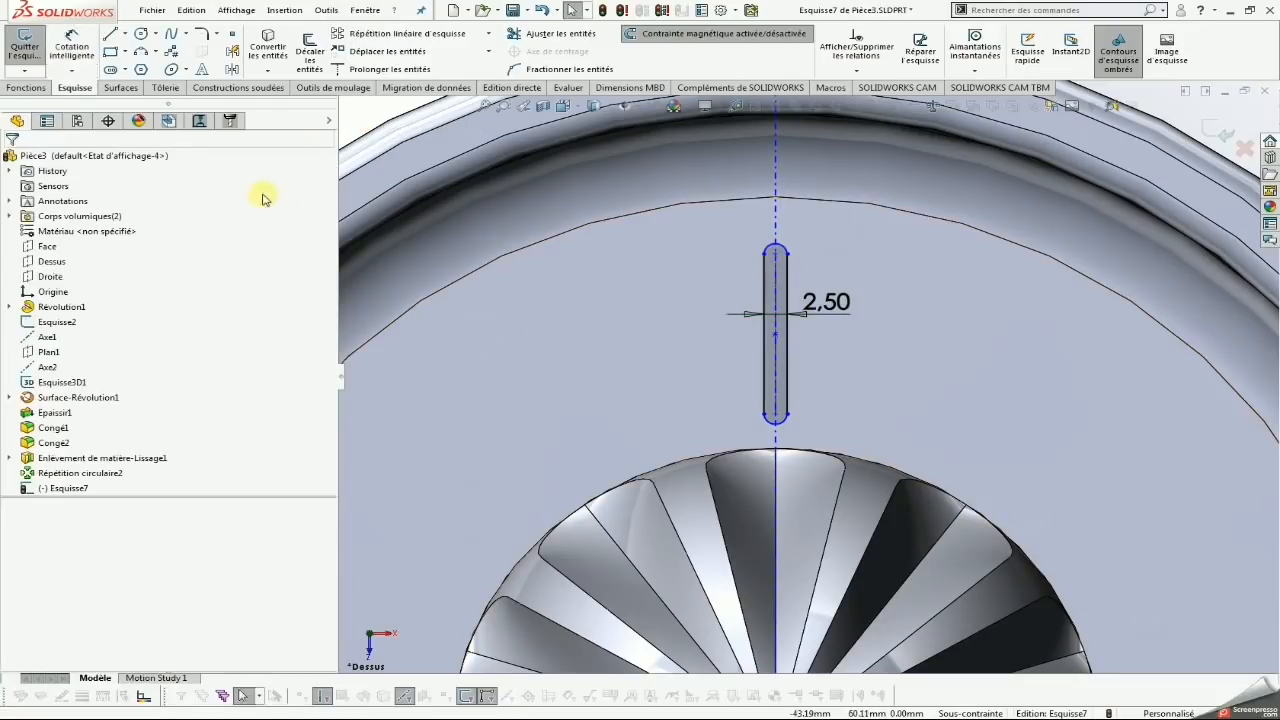
# Draw a vertical construction centerline from the dome's base edge to the outer edge of the dish floor, running through the slot
pyautogui.click(125, 34)
pyautogui.click(122, 67)
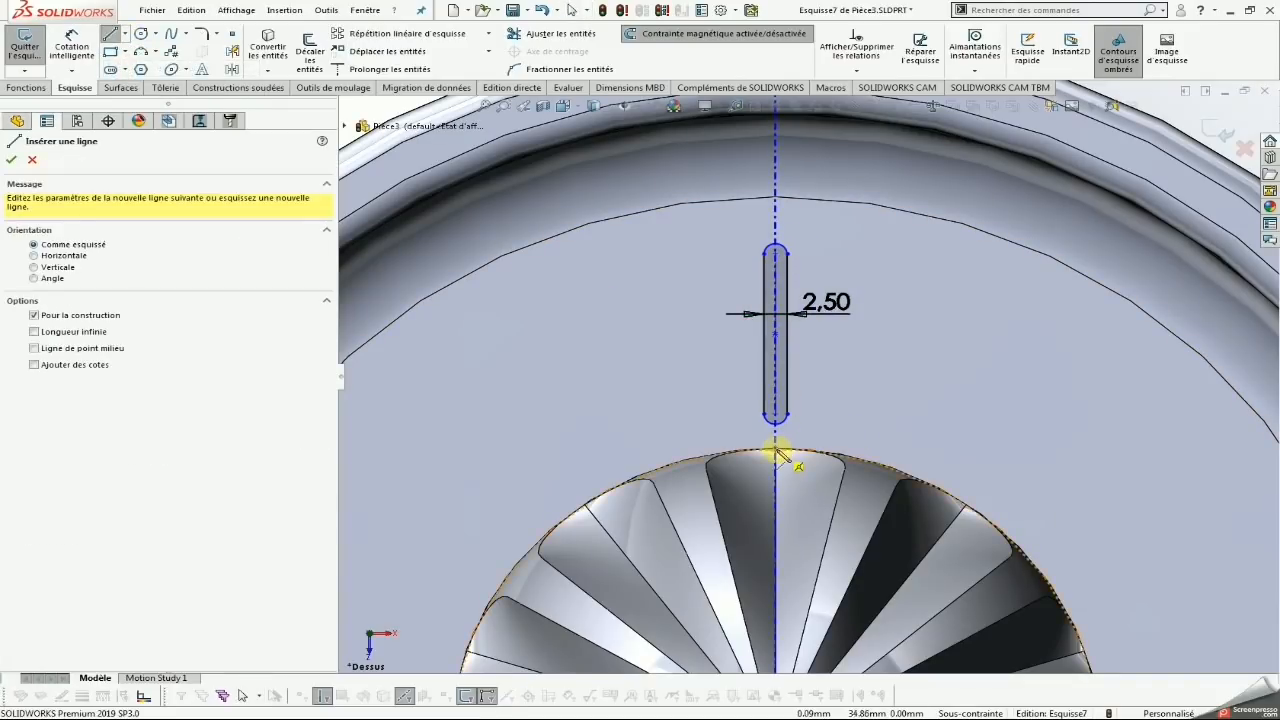
pyautogui.click(776, 449)
pyautogui.click(776, 197)
pyautogui.press('Escape')
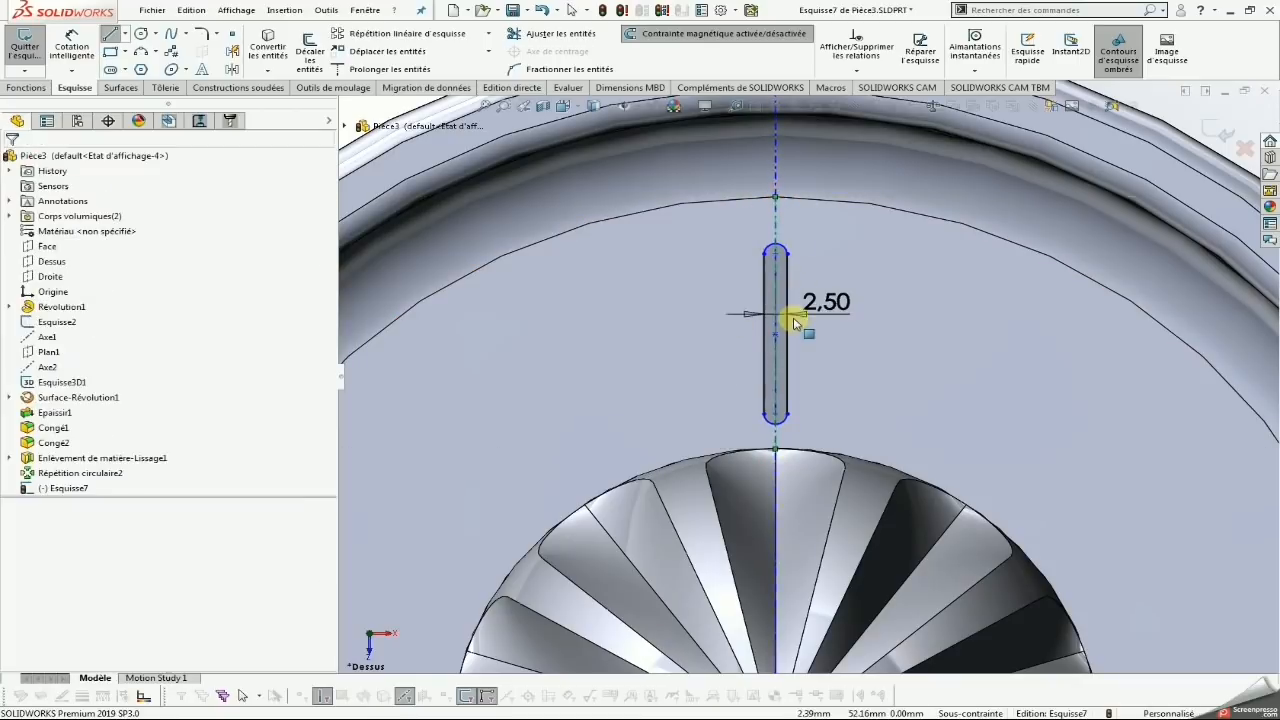
# Add a midpoint relation between the slot's centre point and the construction centerline
pyautogui.click(774, 341)
pyautogui.keyDown('ctrl'); pyautogui.click(776, 199); pyautogui.keyUp('ctrl')
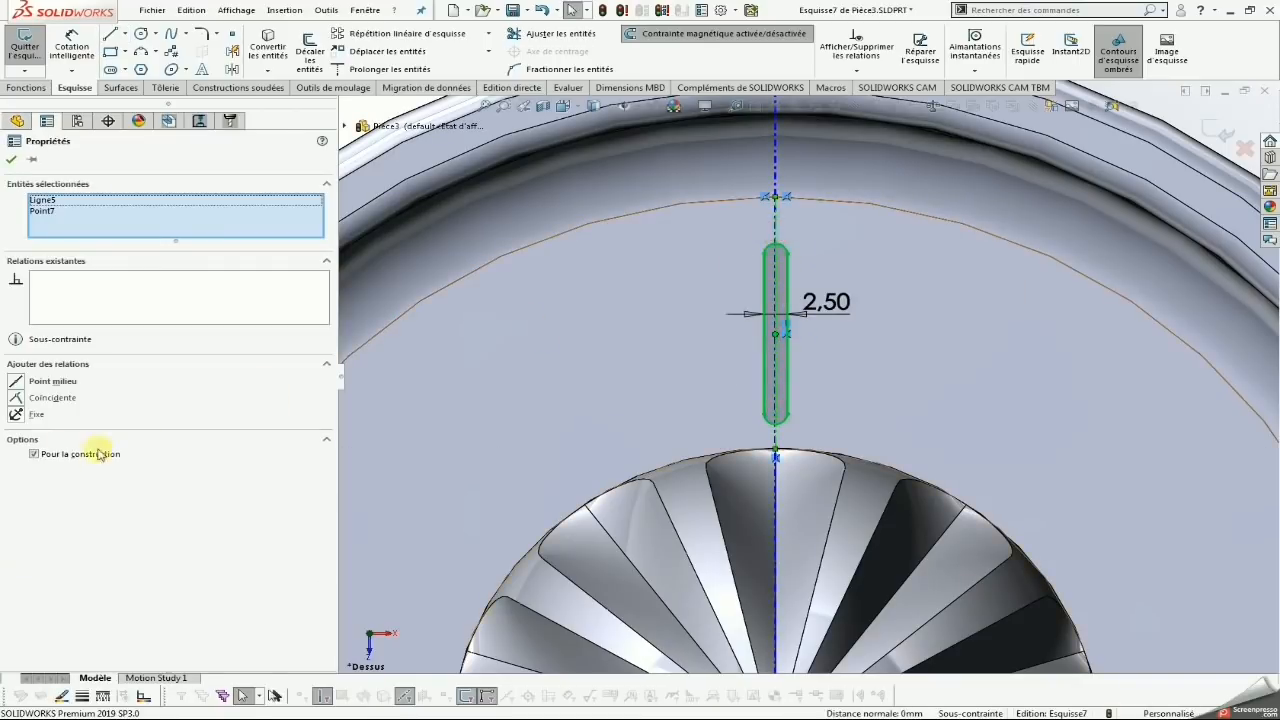
pyautogui.click(16, 383)
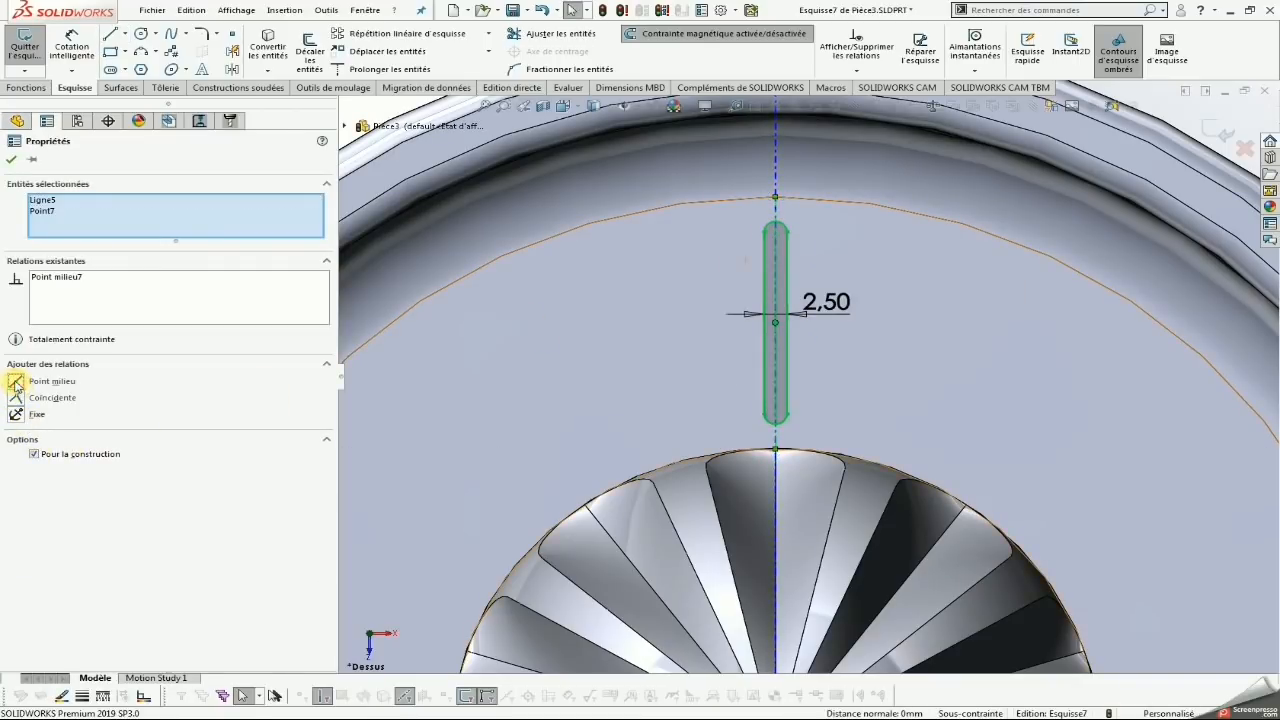
pyautogui.click(11, 160)
# Dimension the slot's straight side to 20 mm
pyautogui.click(72, 45)
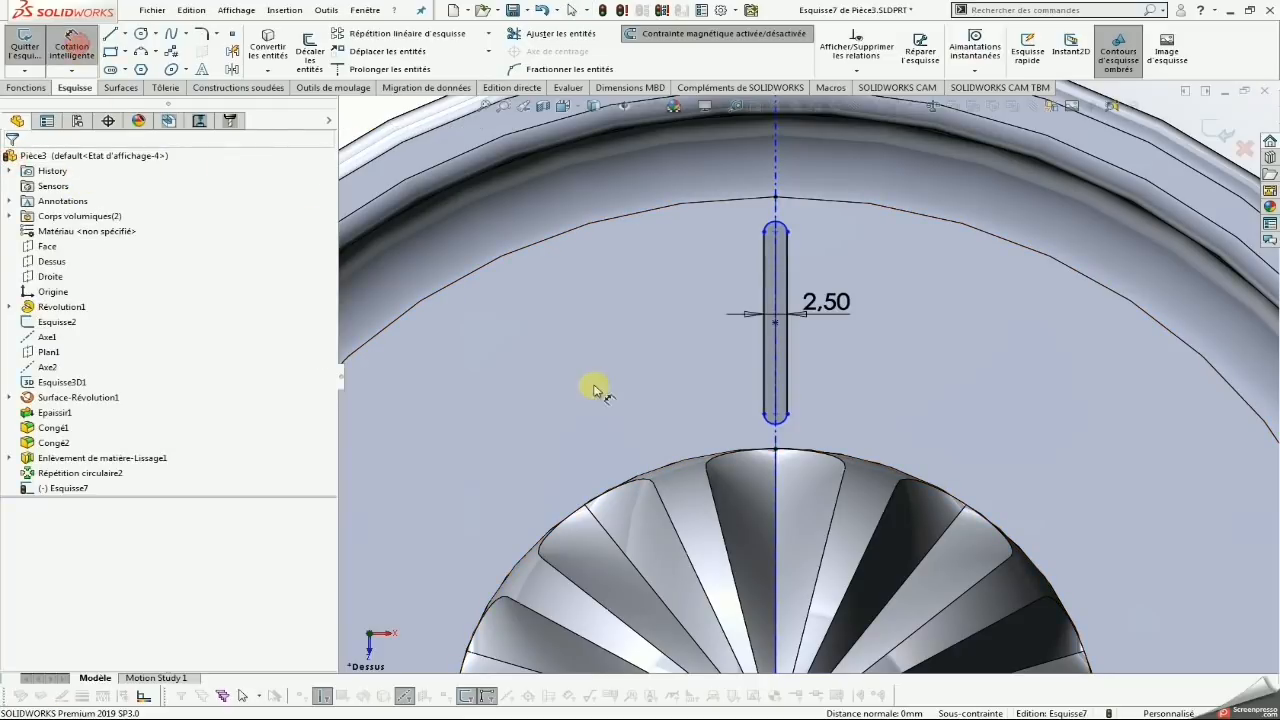
pyautogui.click(770, 362)
pyautogui.click(716, 350)
pyautogui.write('20')
pyautogui.press('Return')
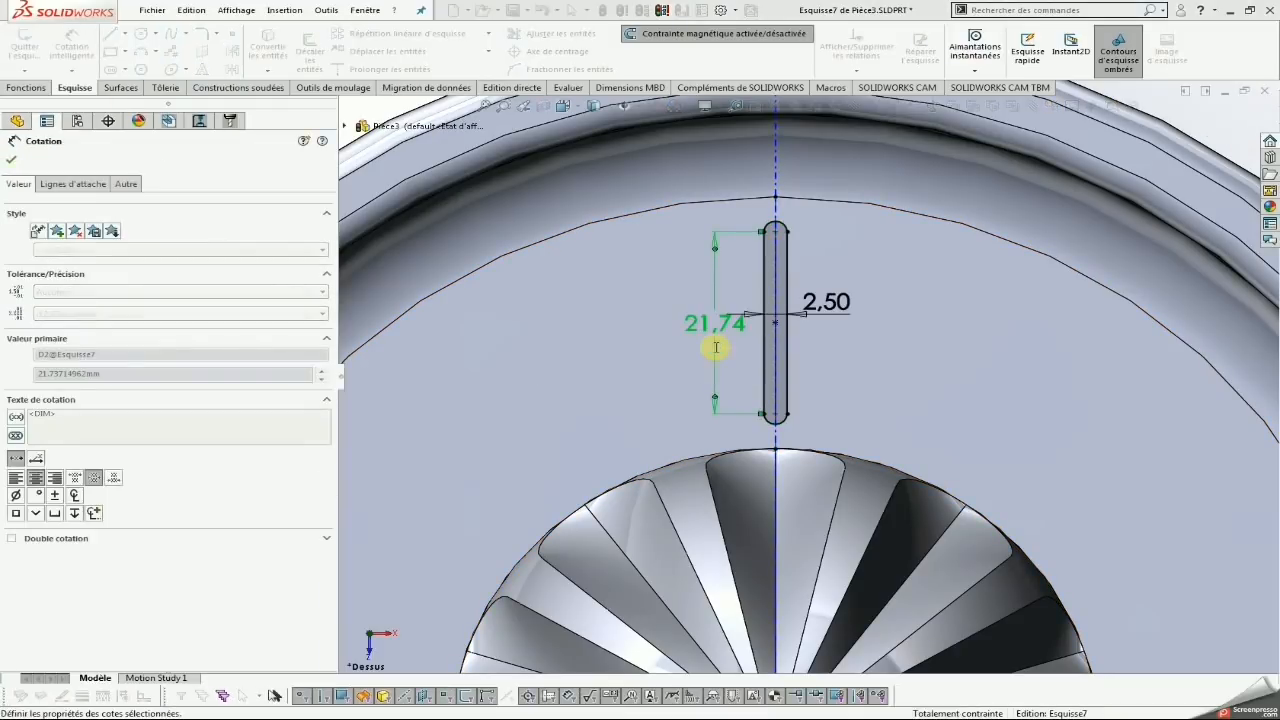
pyautogui.press('z')
pyautogui.press('Escape')
pyautogui.press('z')
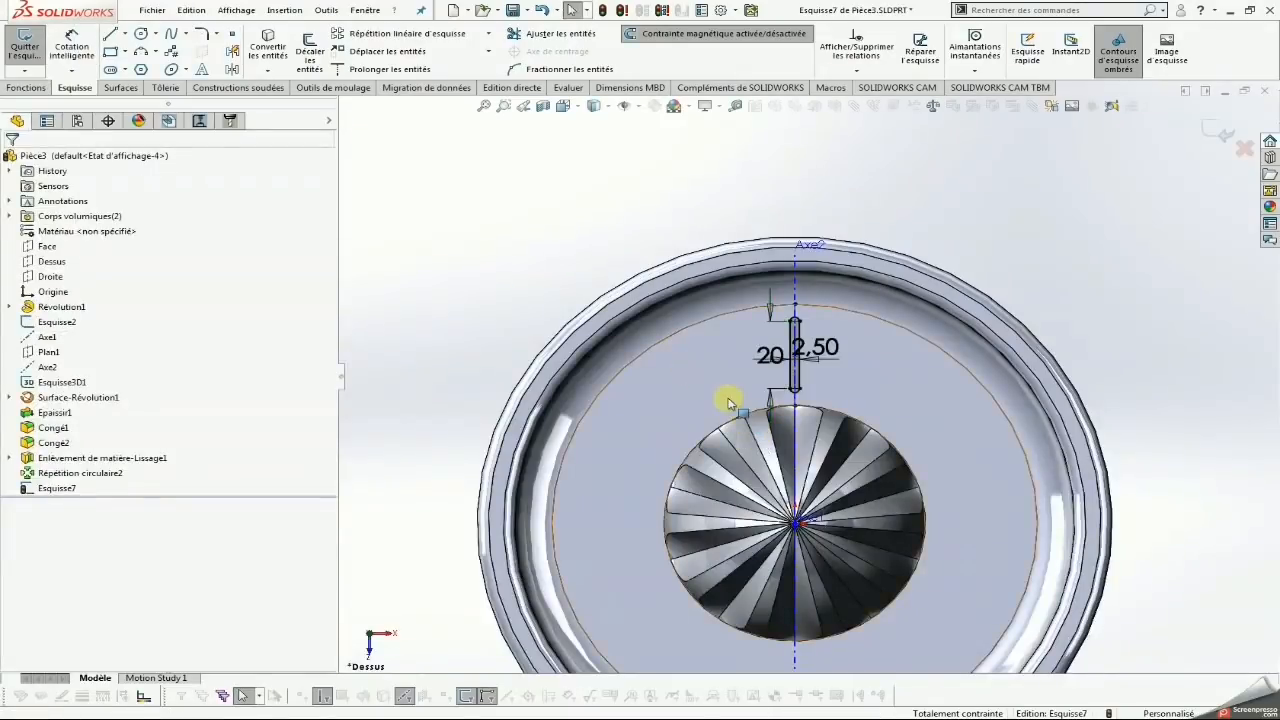
# Create an extruded cut of the slot sketch through all of the dish floor
pyautogui.press('z')
pyautogui.moveTo(660, 232); pyautogui.dragTo(510, 218, button='right')
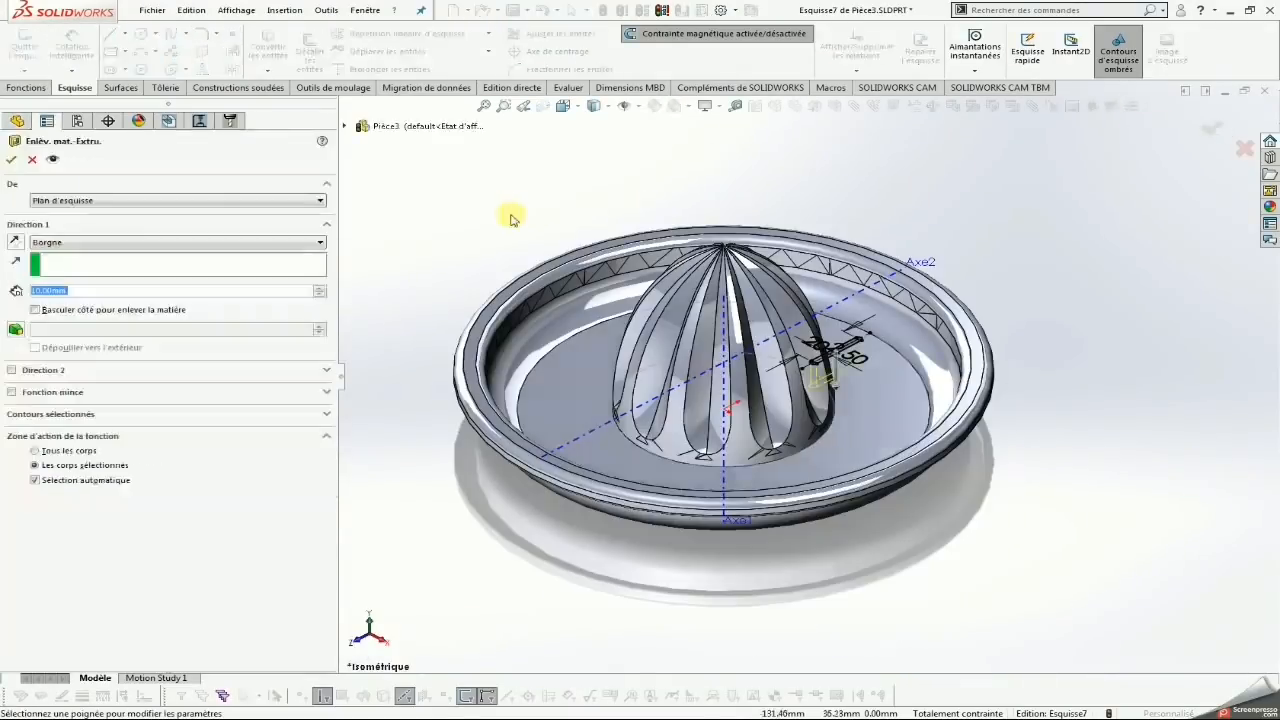
pyautogui.click(175, 242)
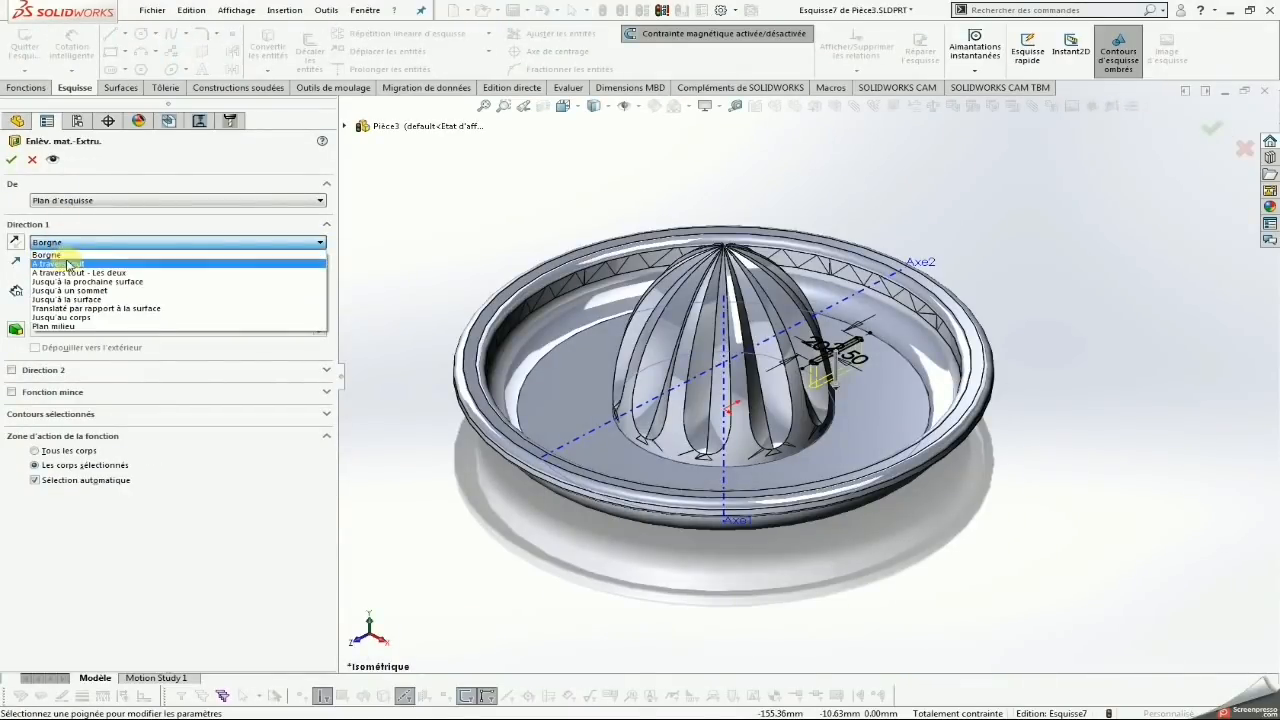
pyautogui.click(70, 257)
pyautogui.press('Return')
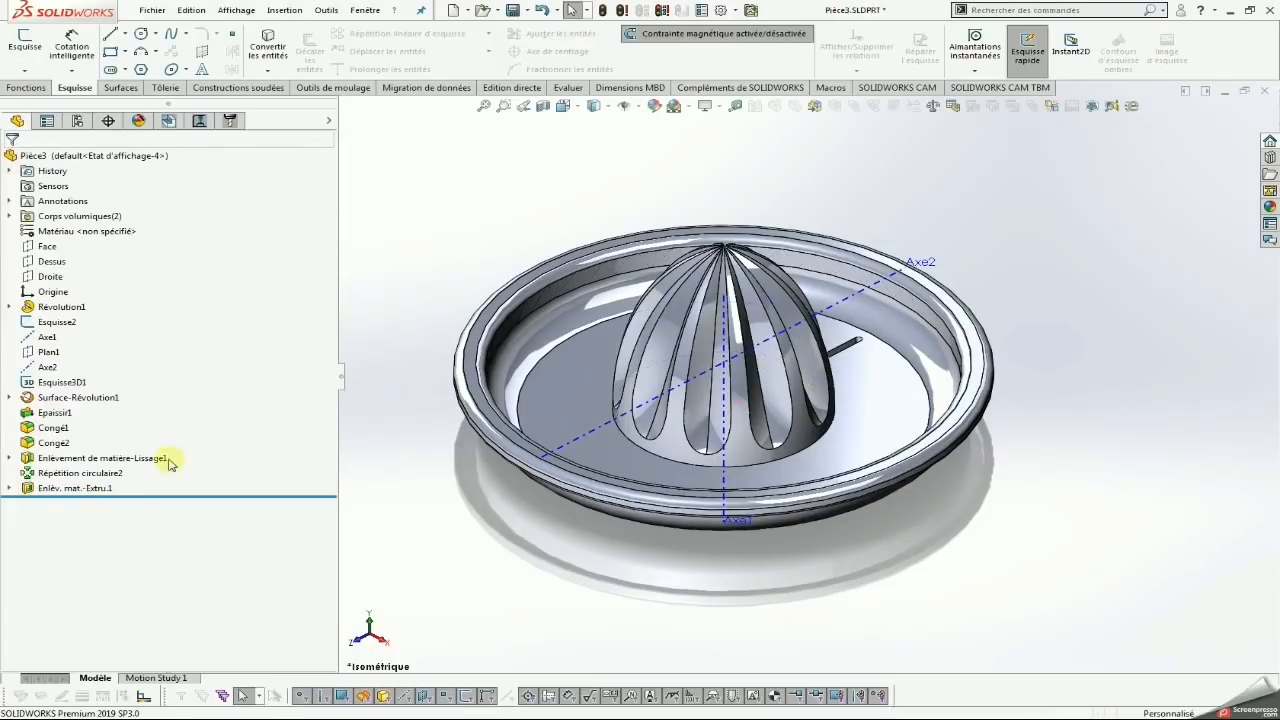
# Set up a circular pattern of the slot cut about the dome's circular base edge
pyautogui.click(94, 486)
pyautogui.click(15, 88)
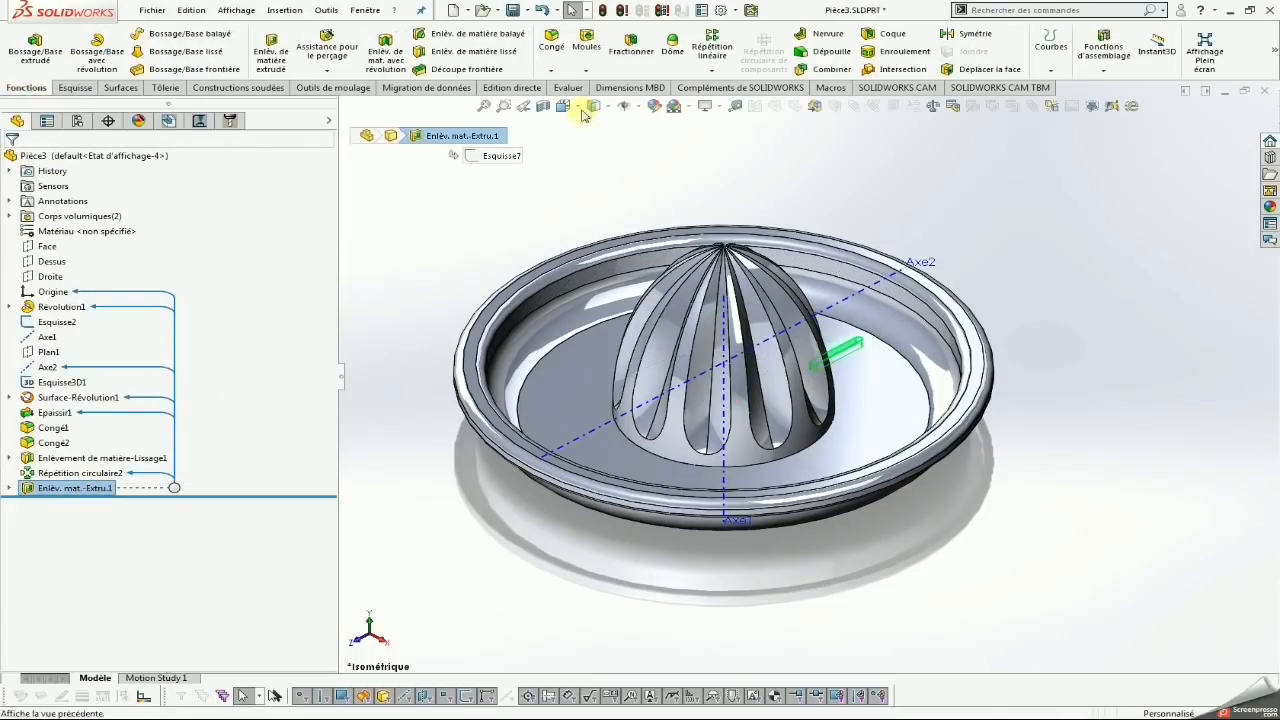
pyautogui.click(712, 70)
pyautogui.click(752, 103)
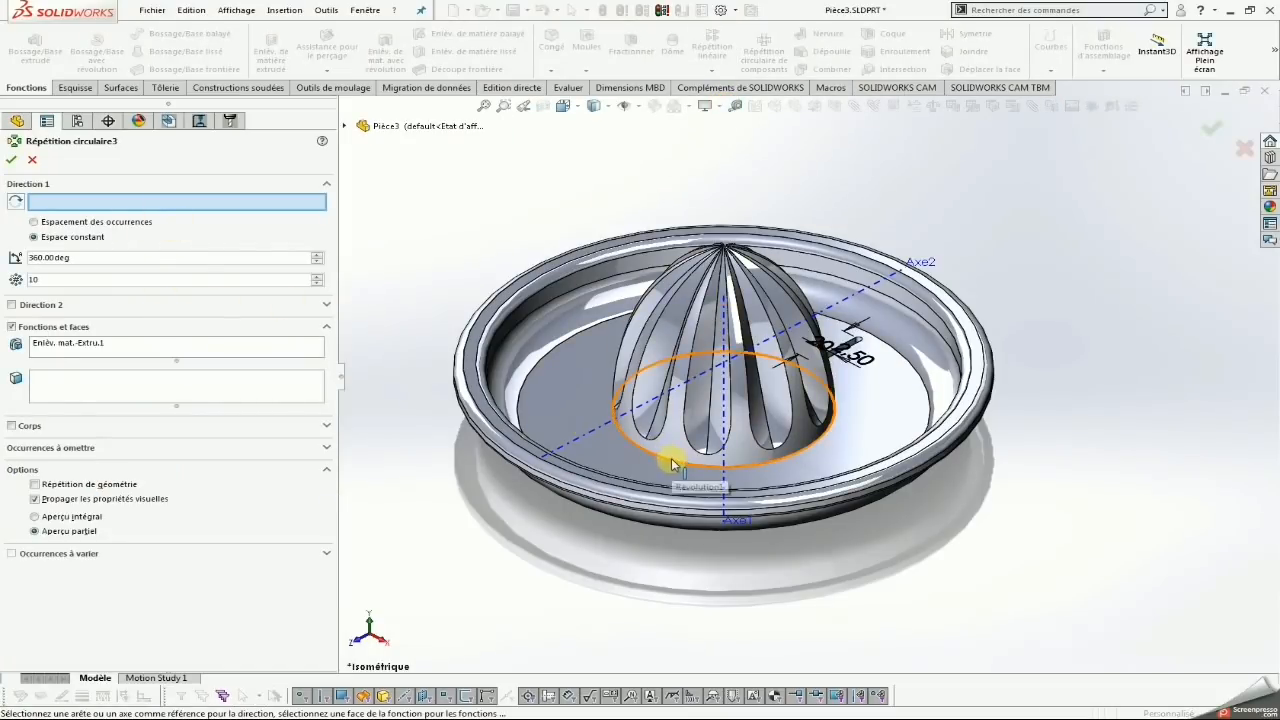
pyautogui.click(672, 464)
# Set the slot pattern to 45 instances and create it
pyautogui.click(60, 280)
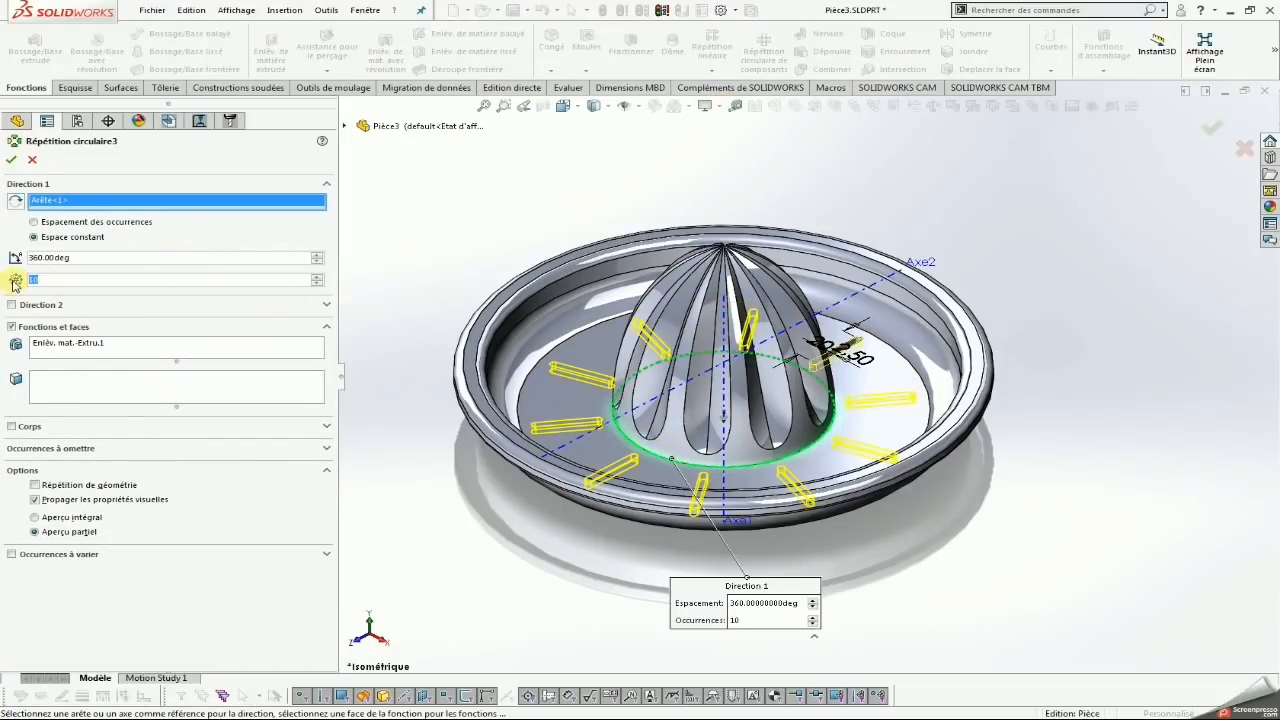
pyautogui.write('40')
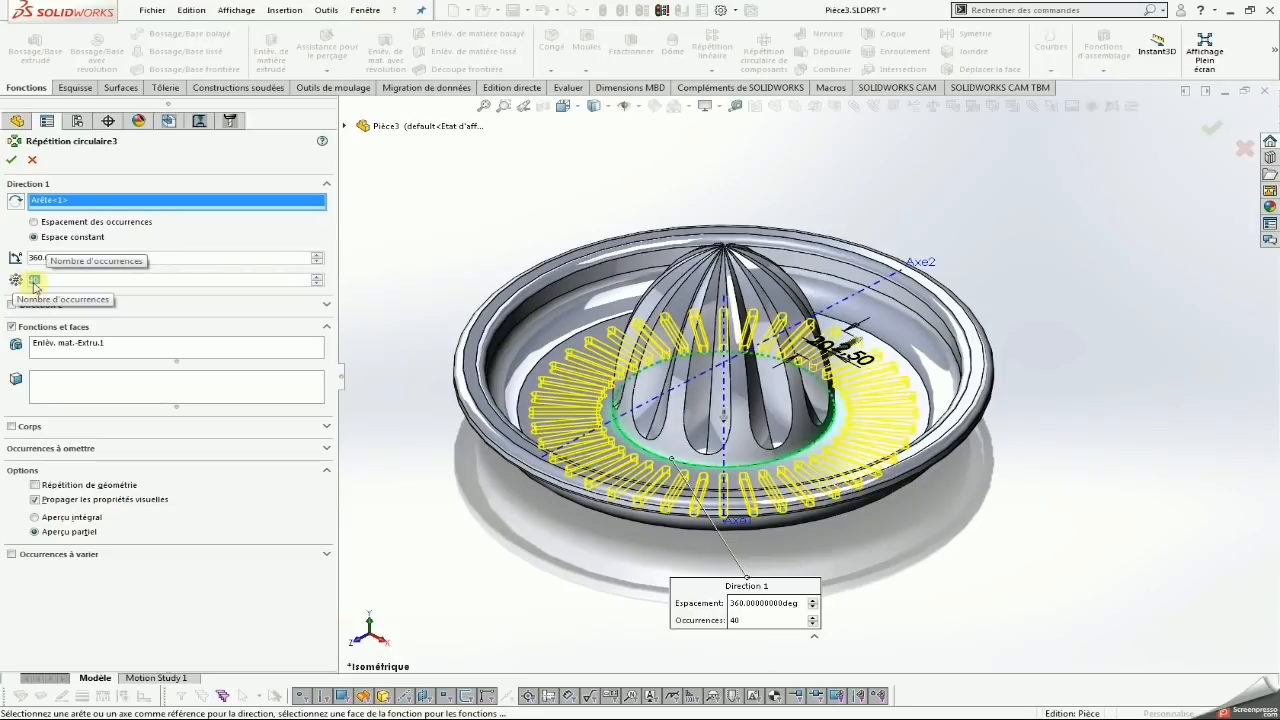
pyautogui.write('45')
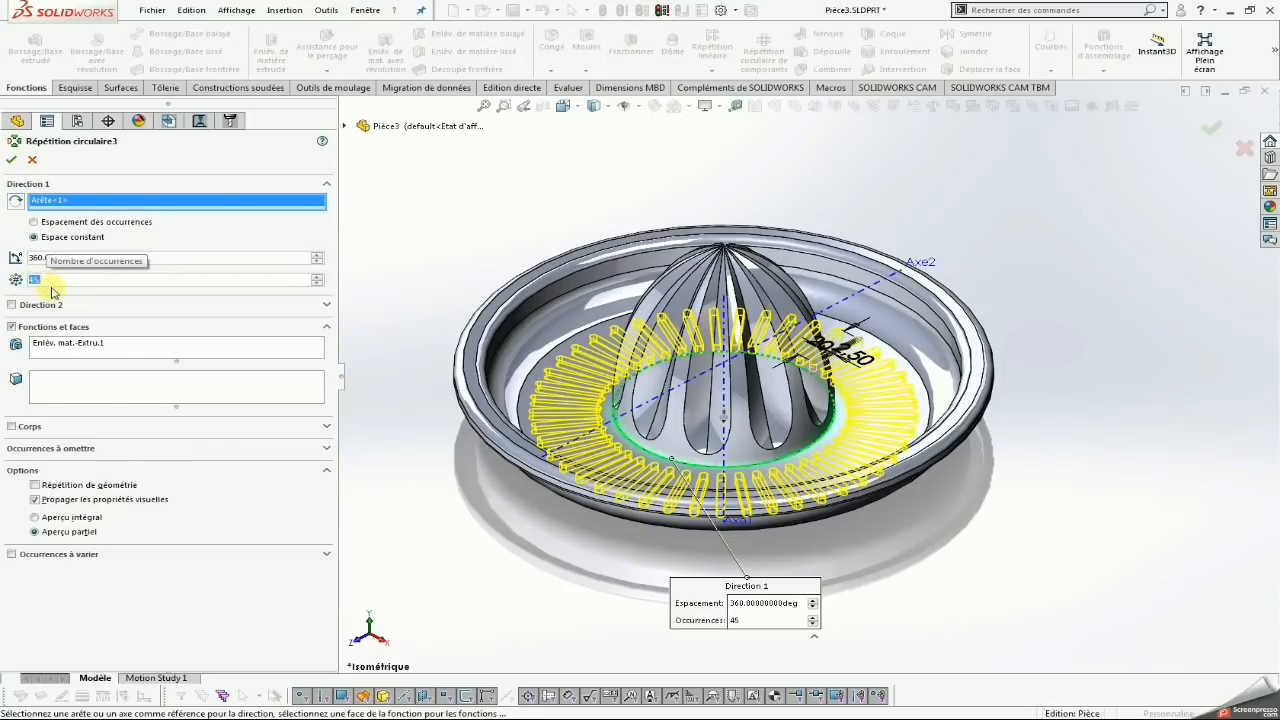
pyautogui.click(10, 161)
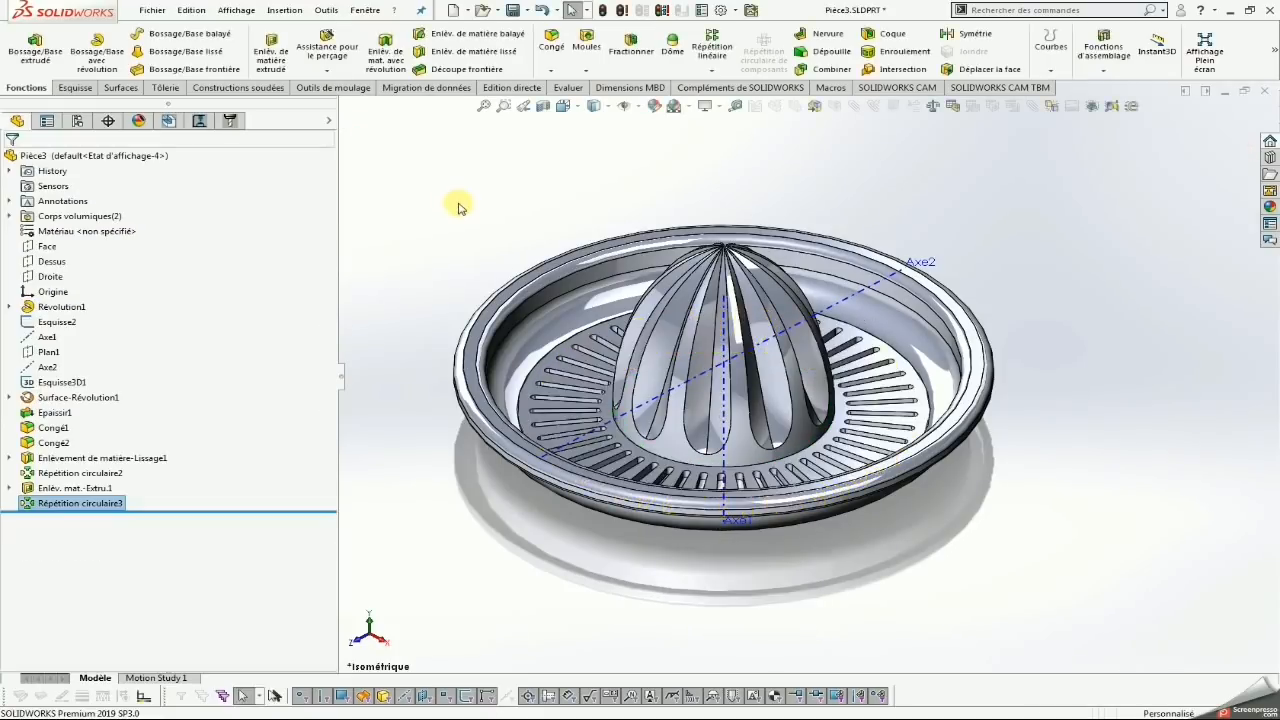
# Hide the reference axes shown over the juicer
pyautogui.press('space')
pyautogui.click(523, 206)
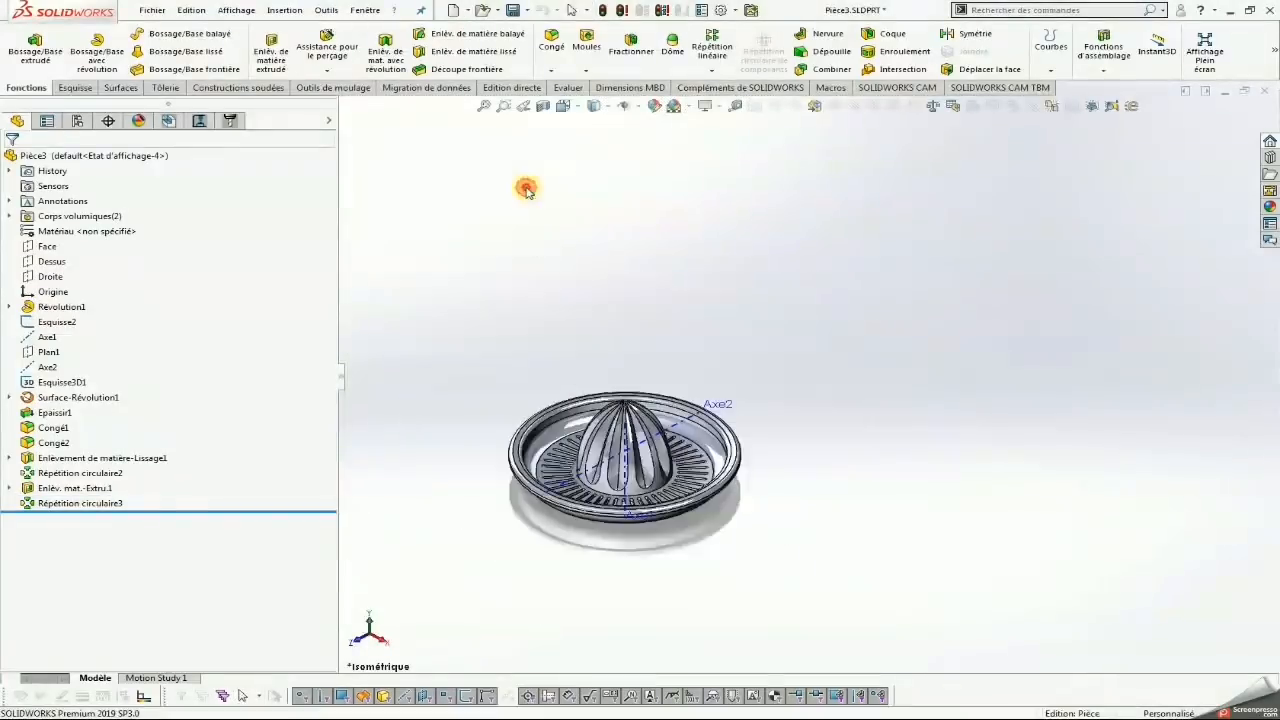
pyautogui.click(625, 107)
pyautogui.scroll(-2, 947, 403)
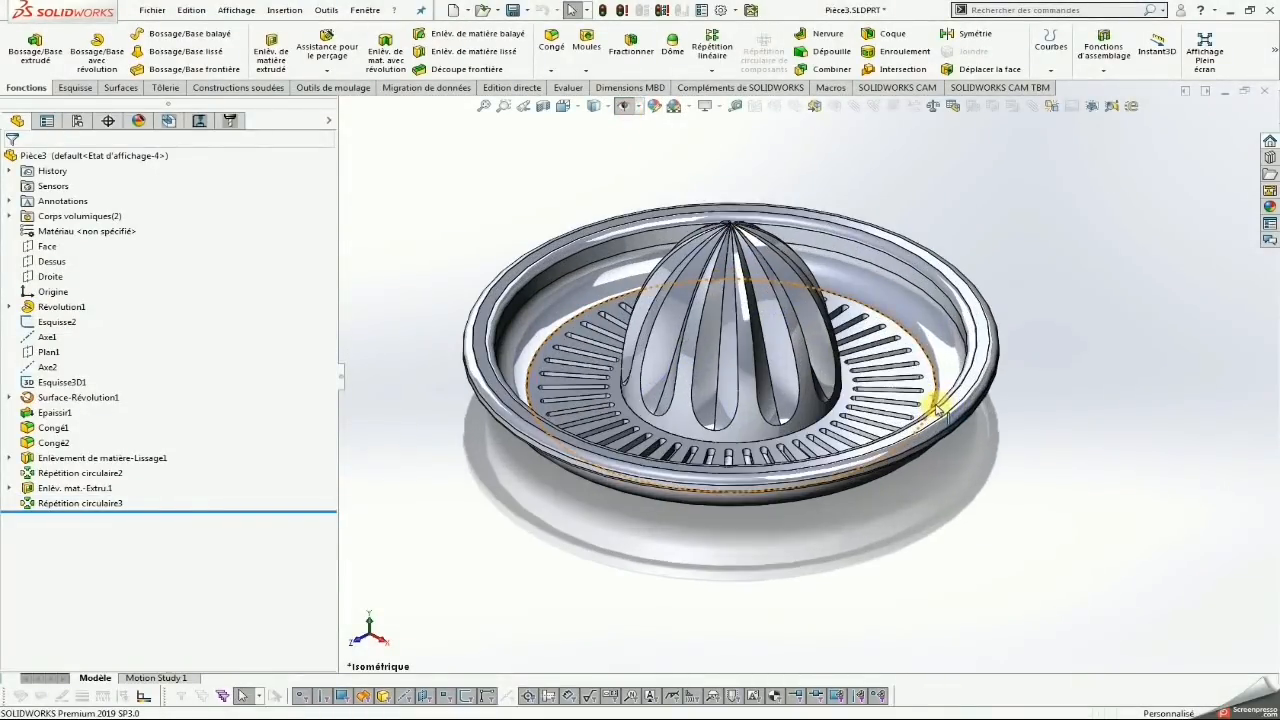
# Apply a blue colour appearance to the whole part, setting its red value to 4 and its green value to 139
pyautogui.click(612, 282)
pyautogui.click(768, 222)
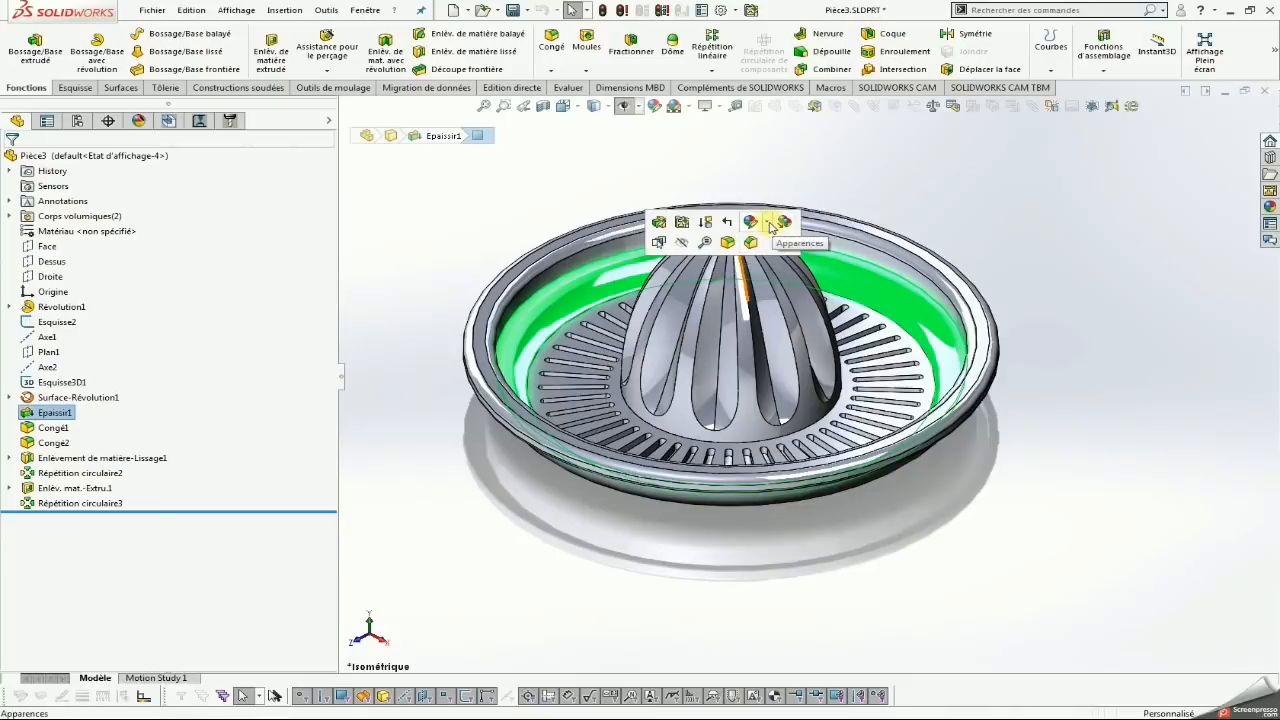
pyautogui.click(788, 297)
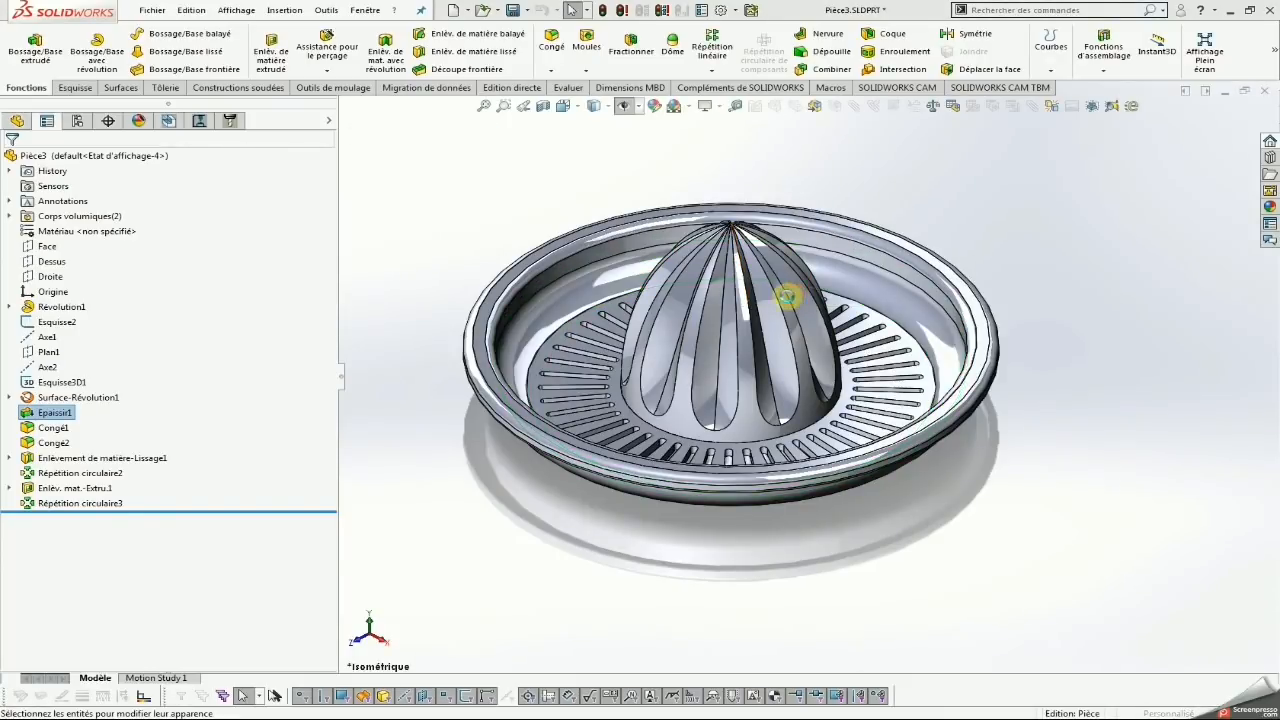
pyautogui.moveTo(325, 415); pyautogui.dragTo(334, 517)
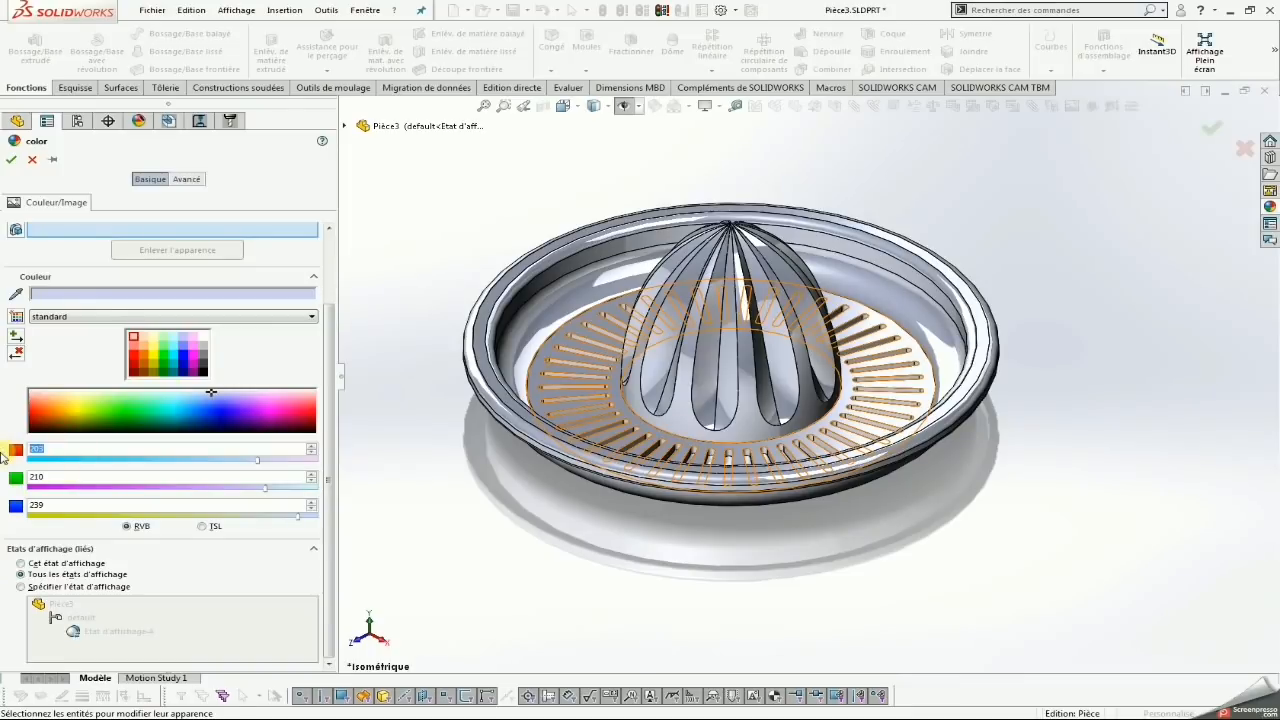
pyautogui.write('0')
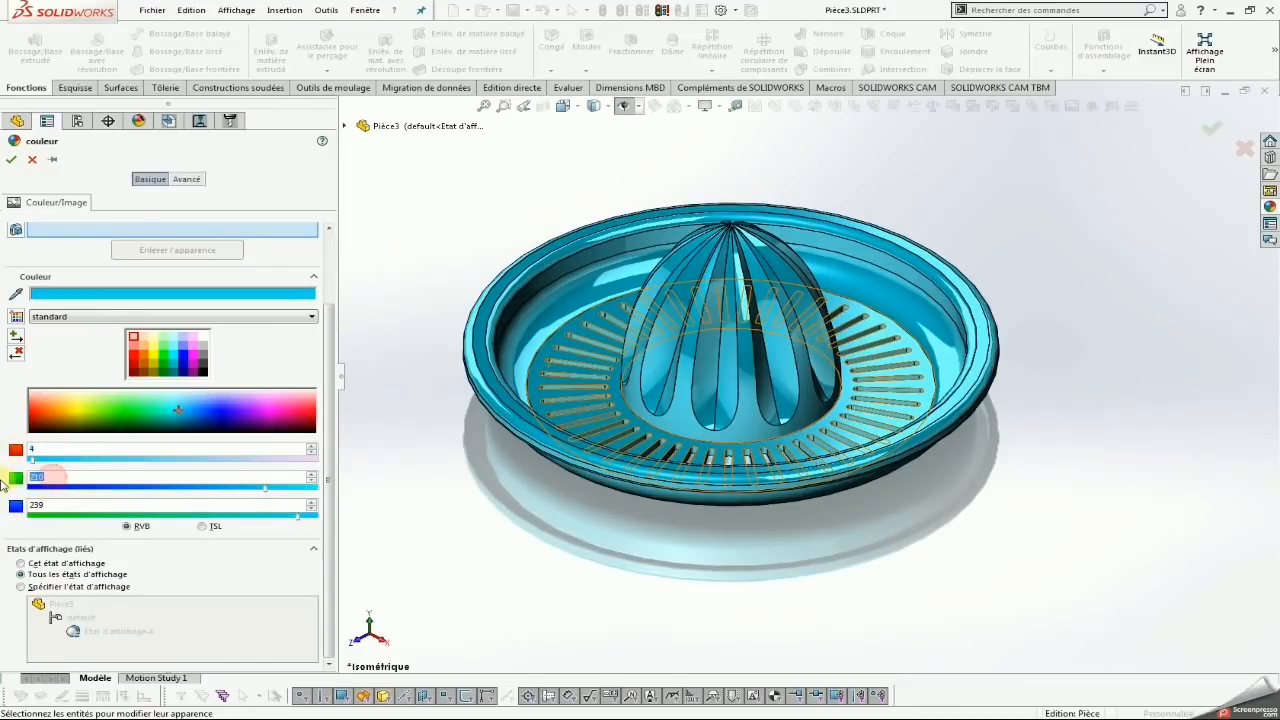
pyautogui.write('135')
pyautogui.press('Return')
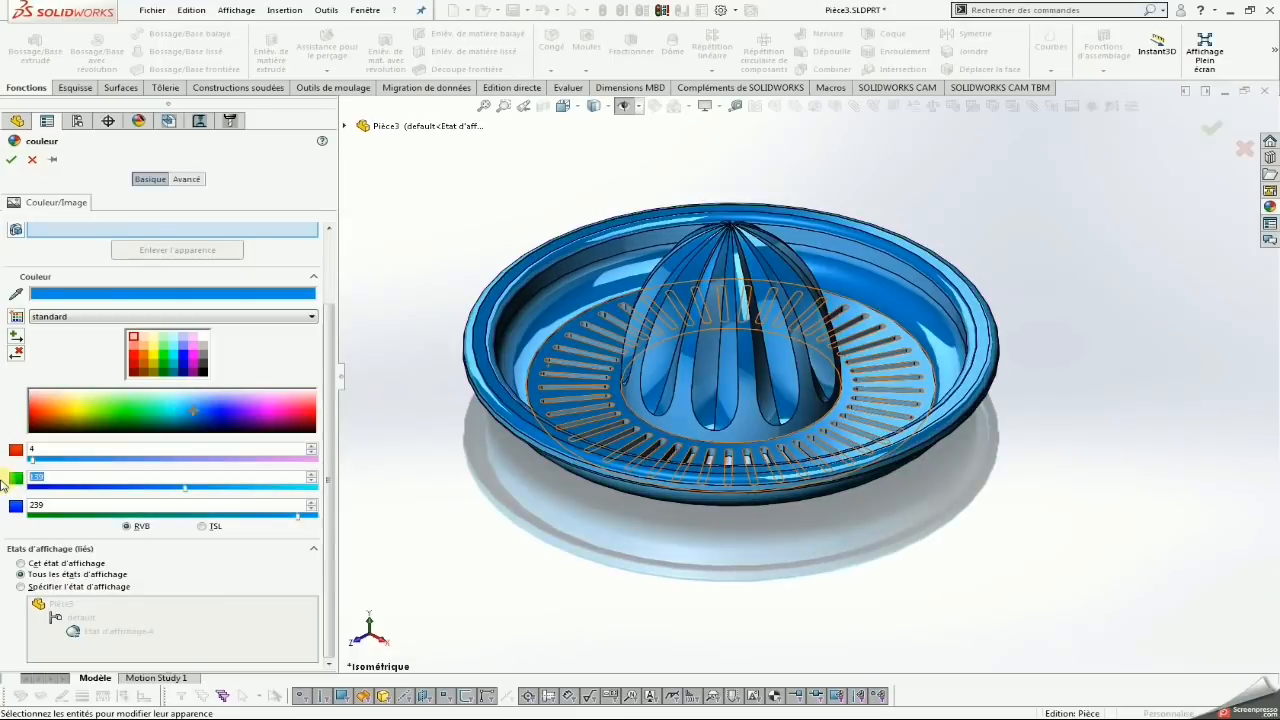
pyautogui.click(12, 162)
# Inspect the coloured juicer's dome, grooves and slotted dish from several angles, ending in the isometric view
pyautogui.scroll(2, 1040, 495)
pyautogui.press('space')
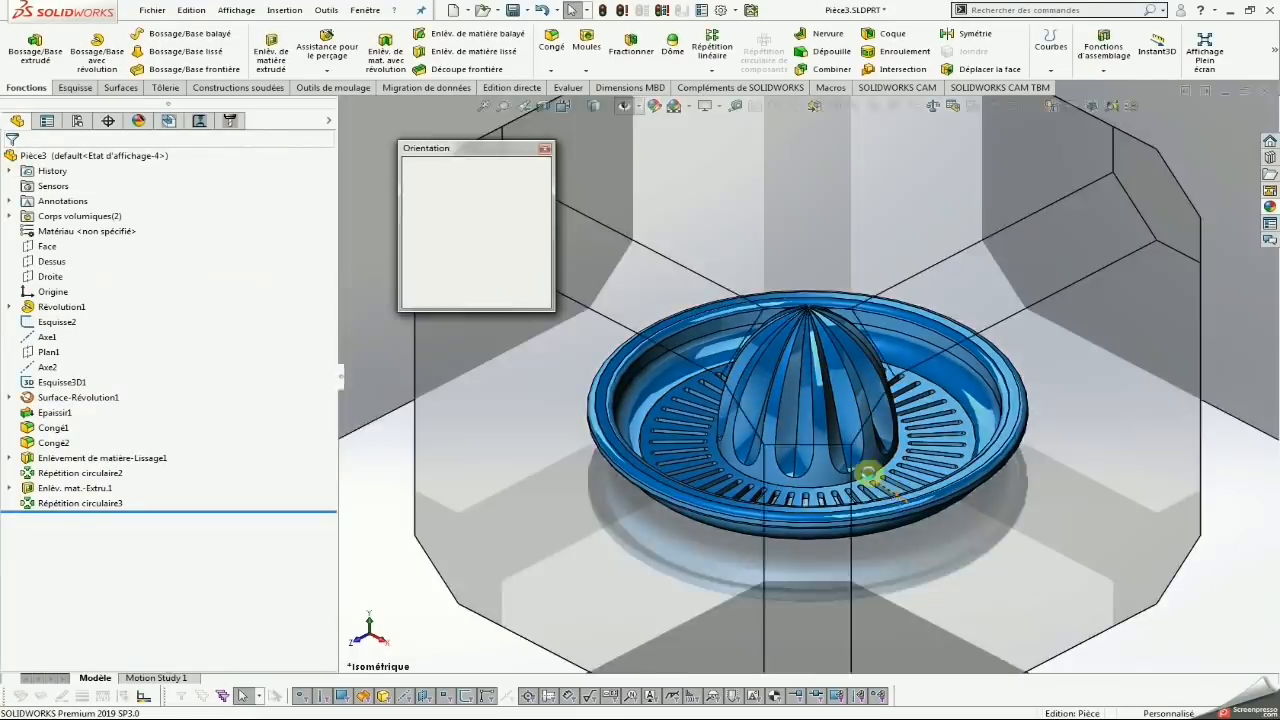
pyautogui.click(532, 187)
pyautogui.scroll(-2, 1108, 514)
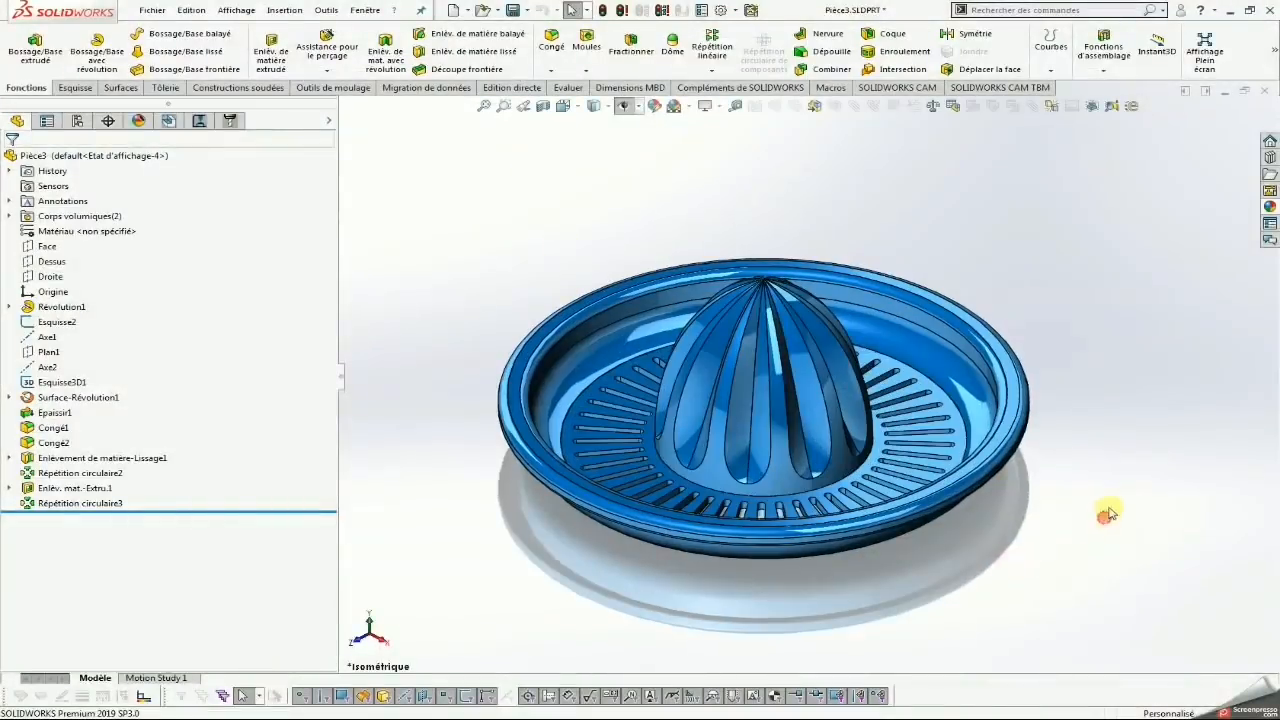
pyautogui.scroll(2, 1063, 400)
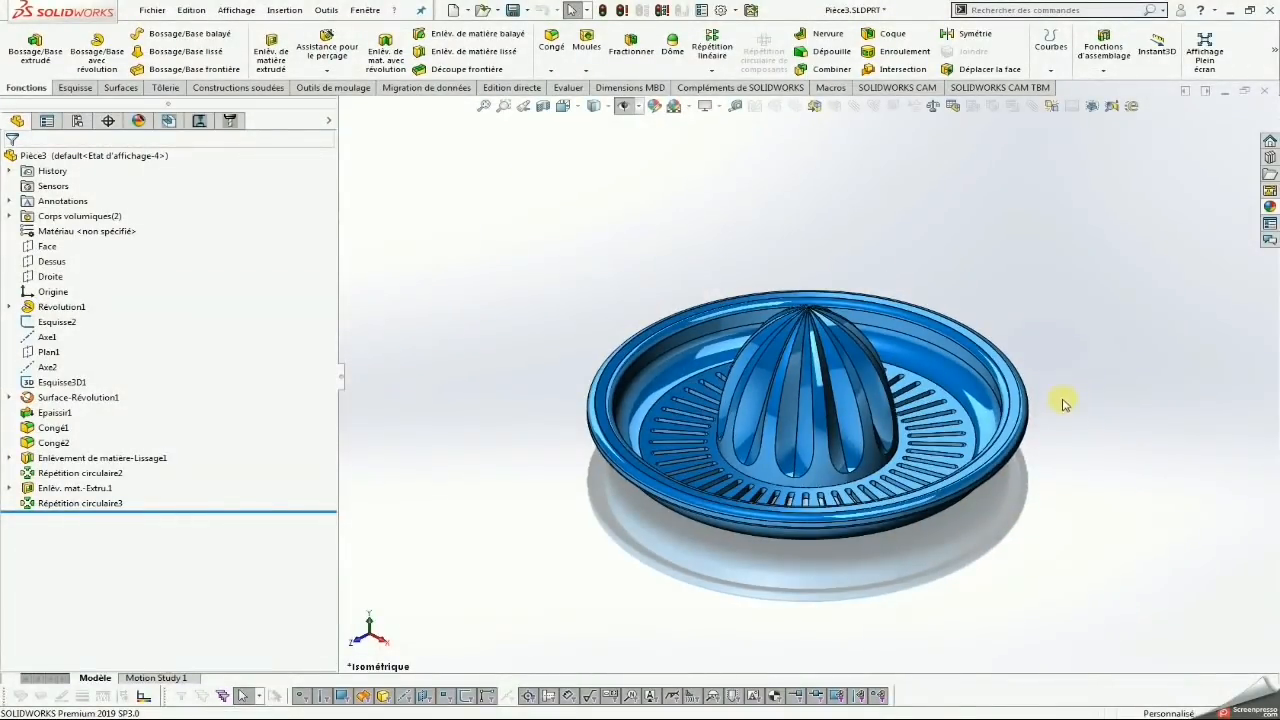
pyautogui.scroll(-2, 900, 430)
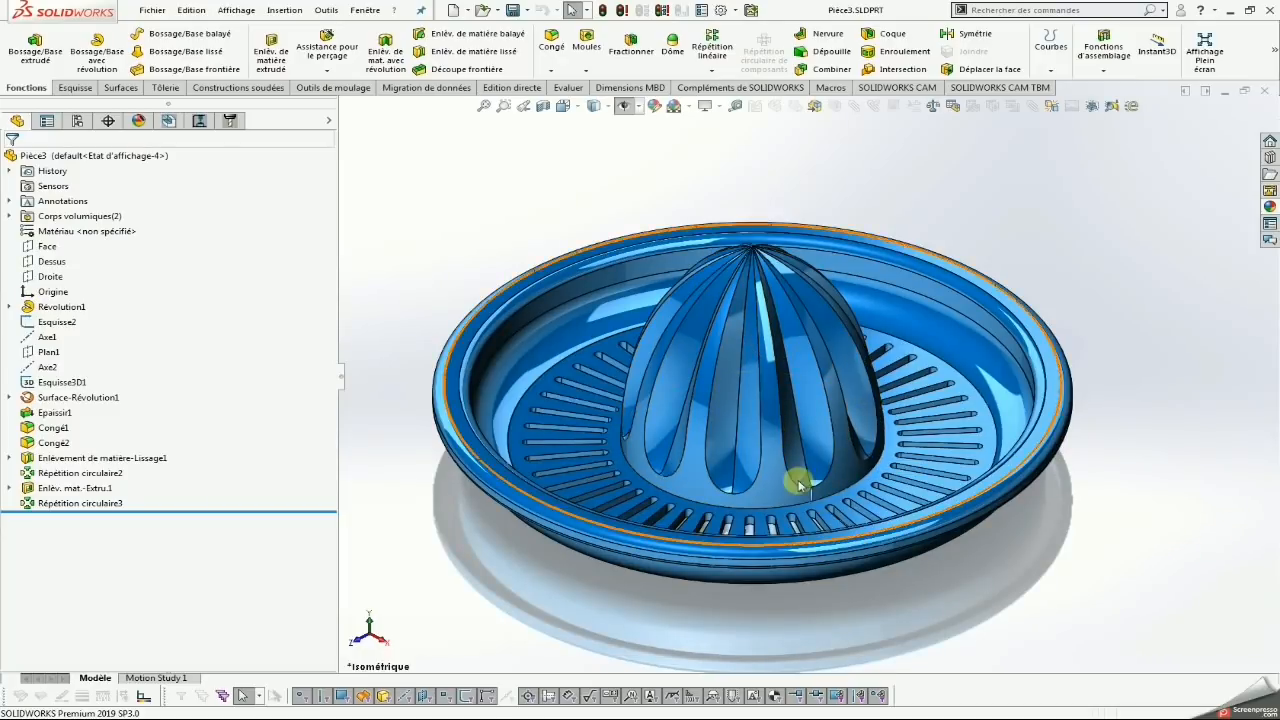
pyautogui.moveTo(806, 480); pyautogui.dragTo(923, 580, button='middle')
pyautogui.scroll(3, 915, 598)
pyautogui.moveTo(906, 458); pyautogui.dragTo(764, 606, button='middle')
pyautogui.press('space')
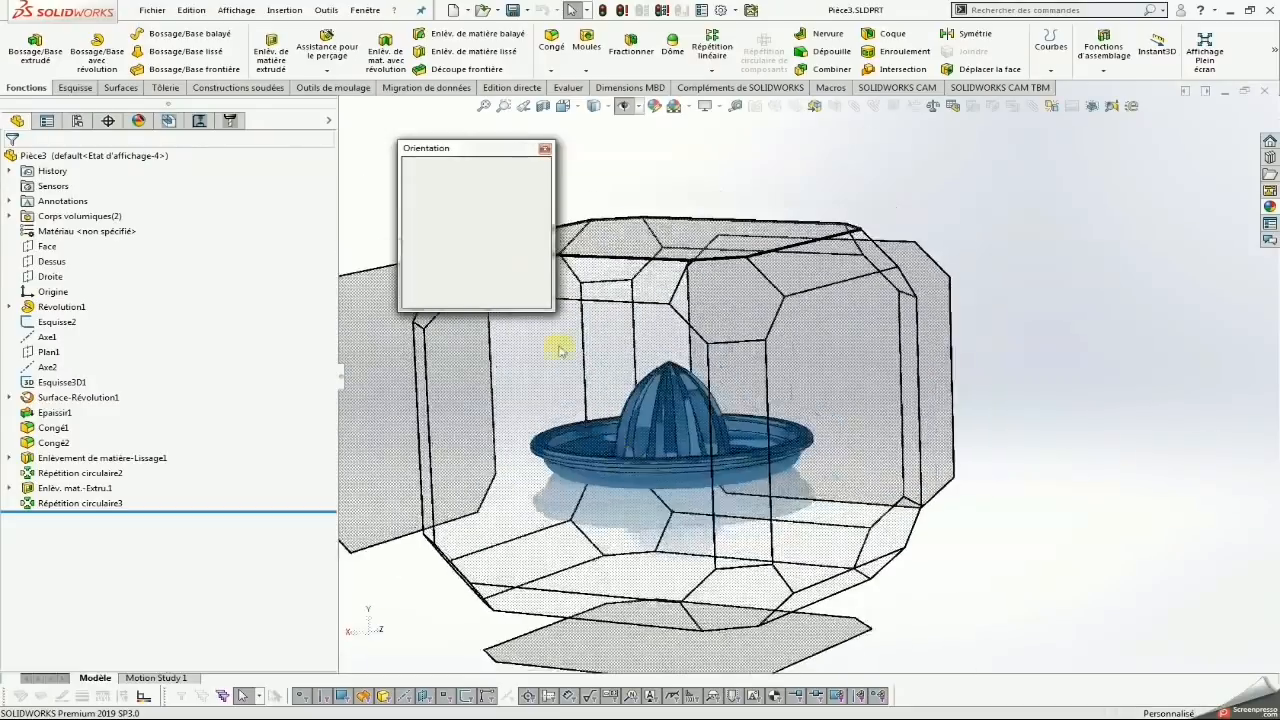
pyautogui.click(531, 184)
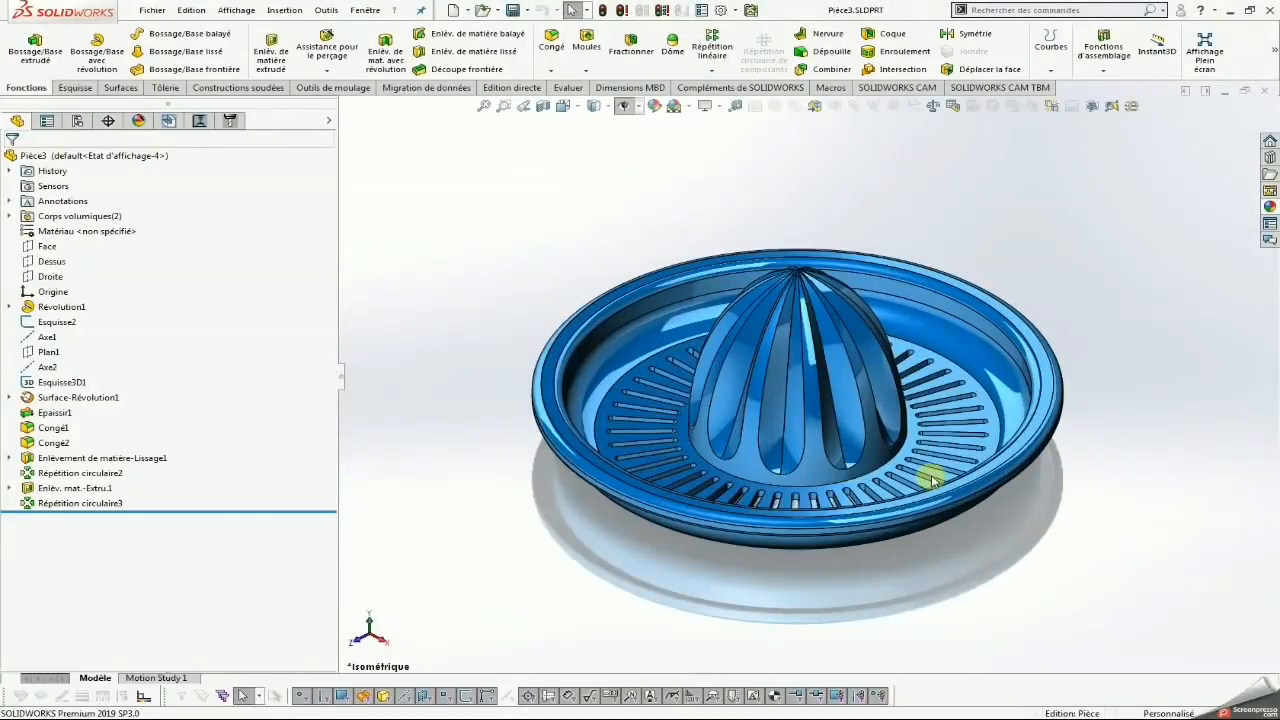
pyautogui.scroll(-2, 975, 484)
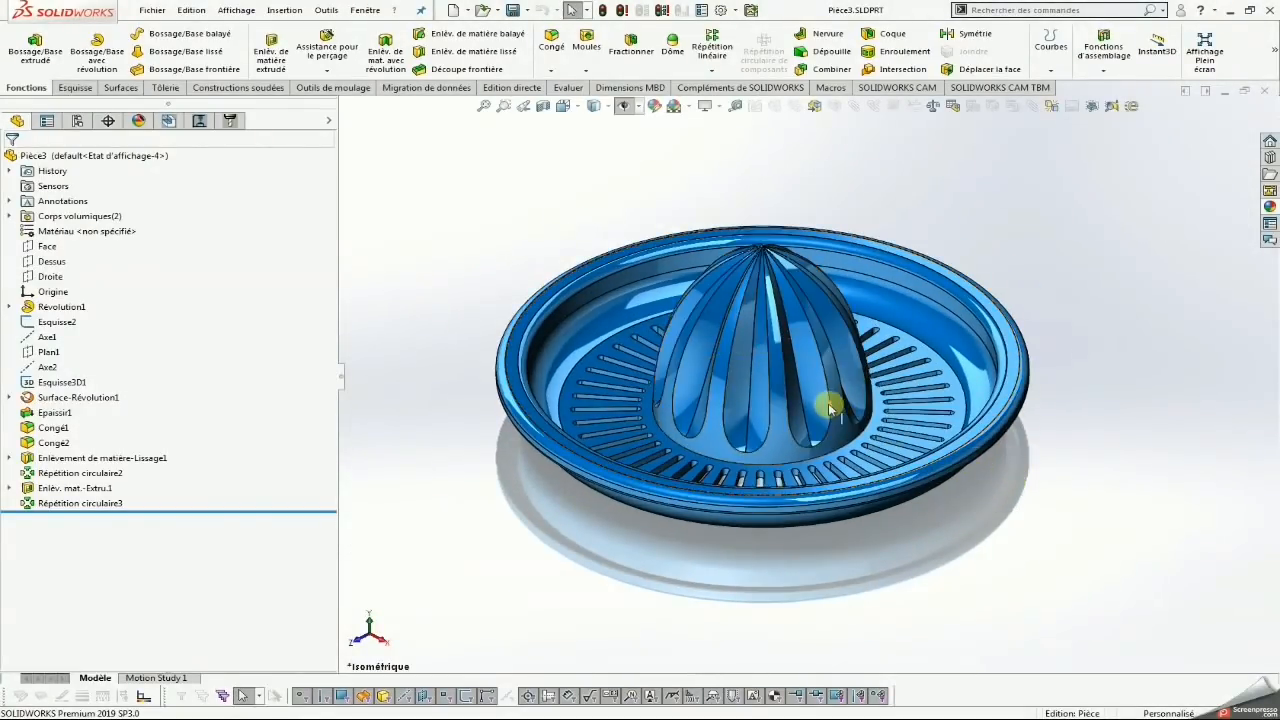
pyautogui.scroll(-2, 828, 405)
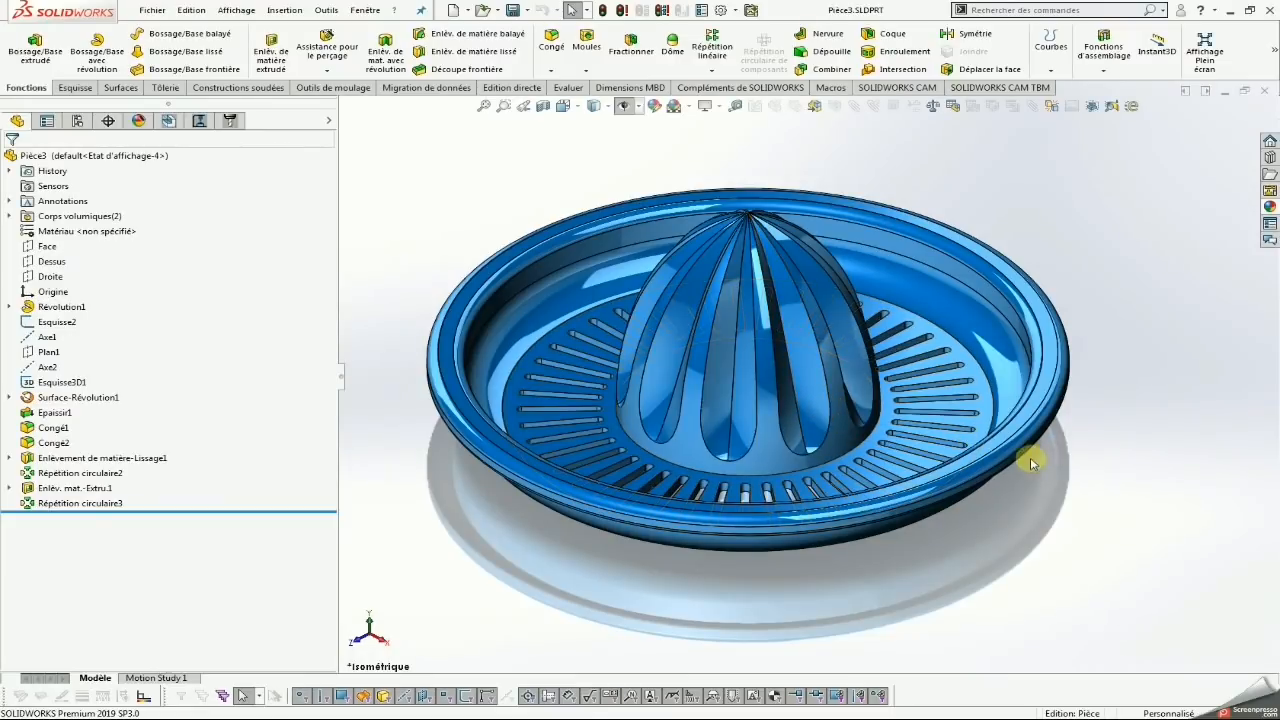